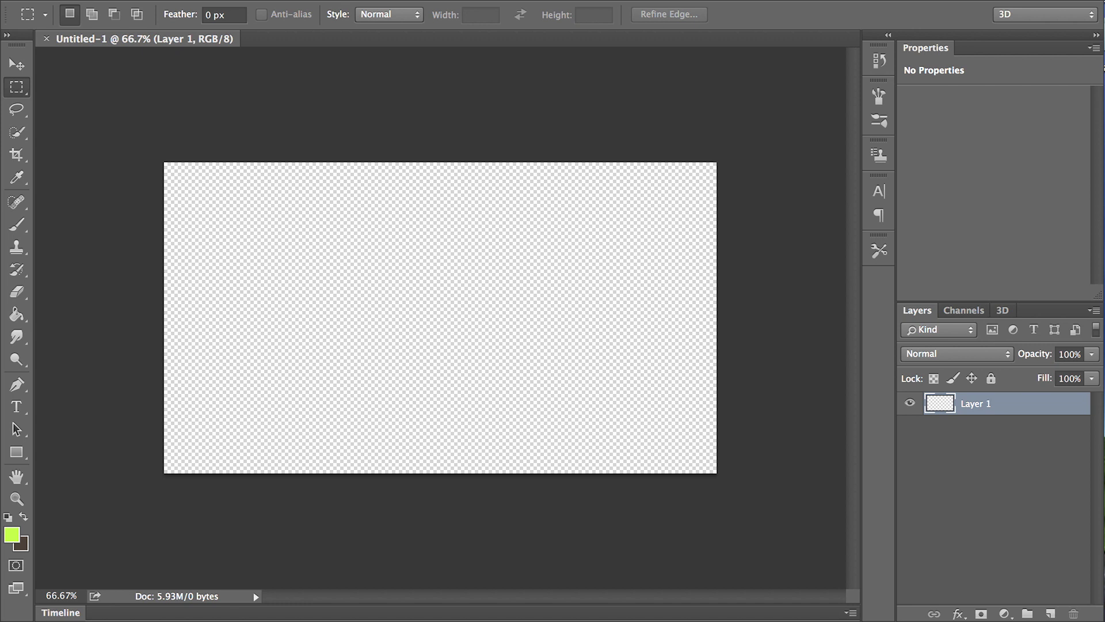
# Switch to the source folder in Finder and preview the portrait PNG images.
pyautogui.press('super+Tab')
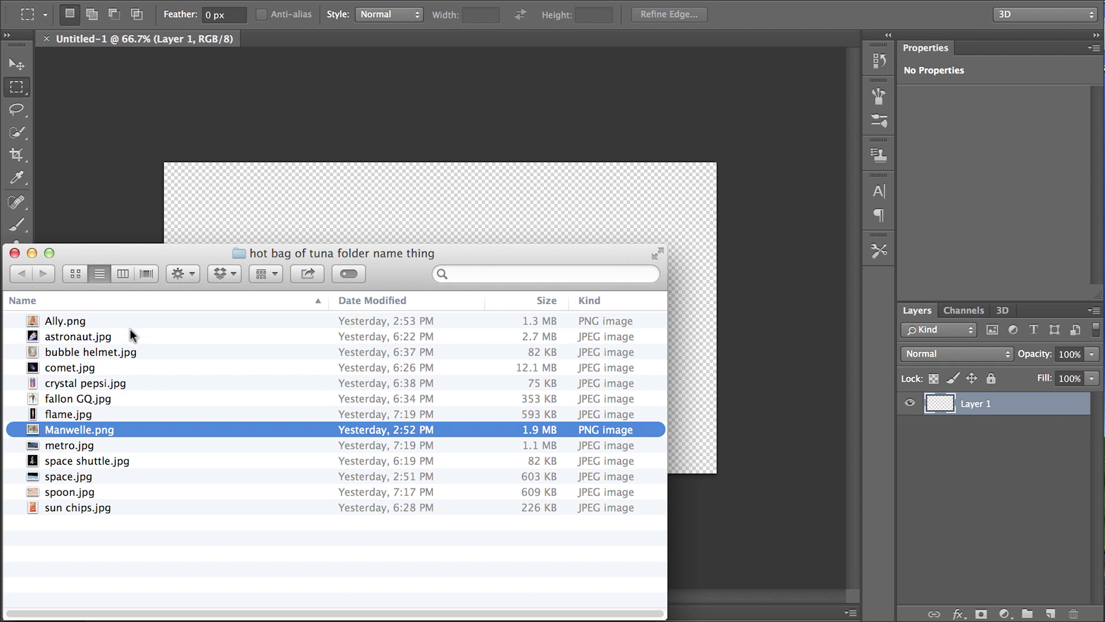
pyautogui.click(68, 322)
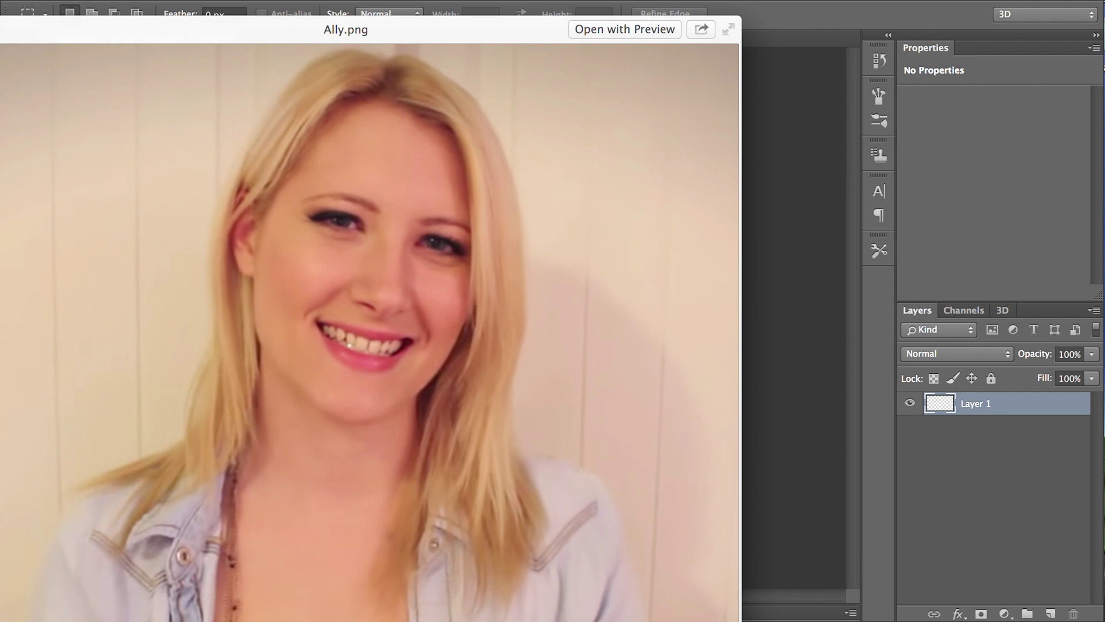
pyautogui.press('space')
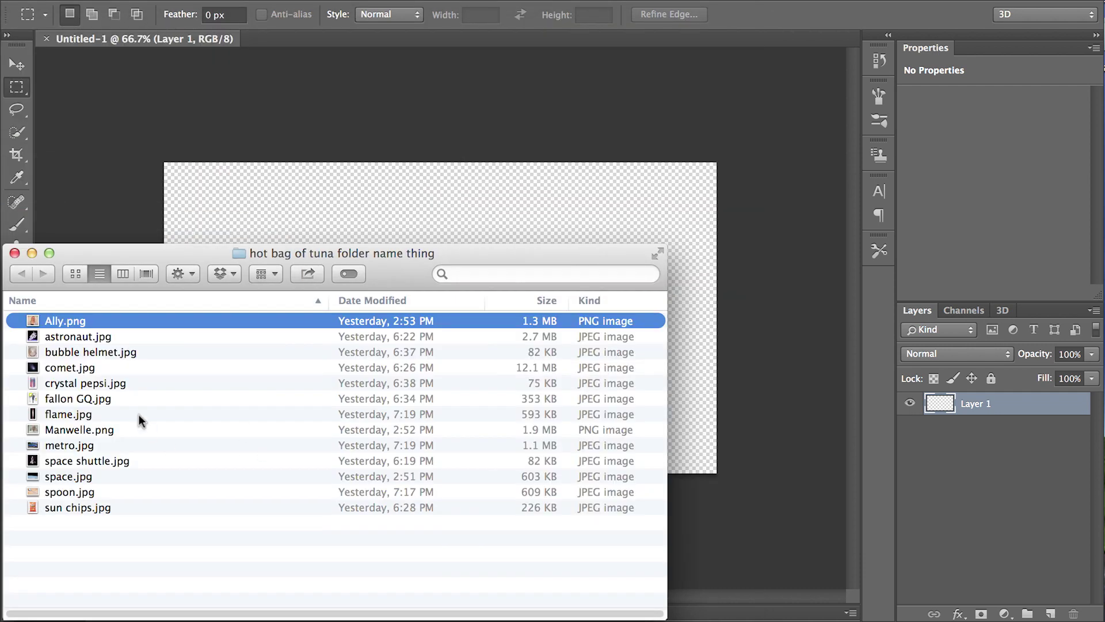
pyautogui.click(141, 431)
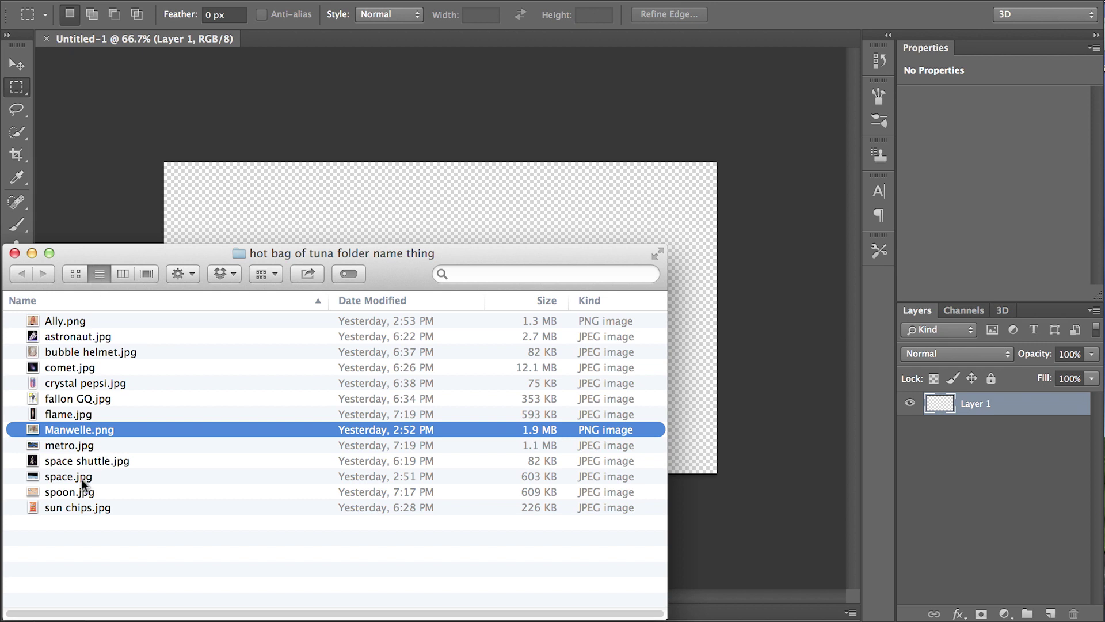
# Place space.jpg in the document, scaled to about 278% and positioned to cover the whole canvas.
pyautogui.moveTo(71, 475); pyautogui.dragTo(74, 448)
pyautogui.moveTo(180, 354); pyautogui.dragTo(319, 203)
pyautogui.moveTo(388, 200); pyautogui.dragTo(388, 201)
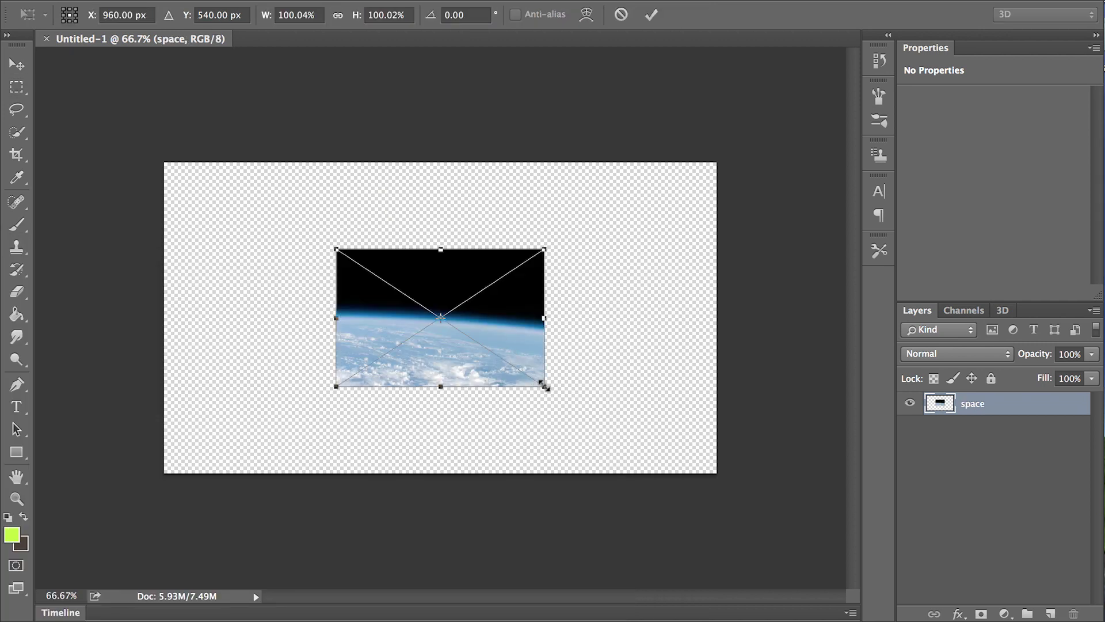
pyautogui.moveTo(544, 385); pyautogui.dragTo(761, 485)
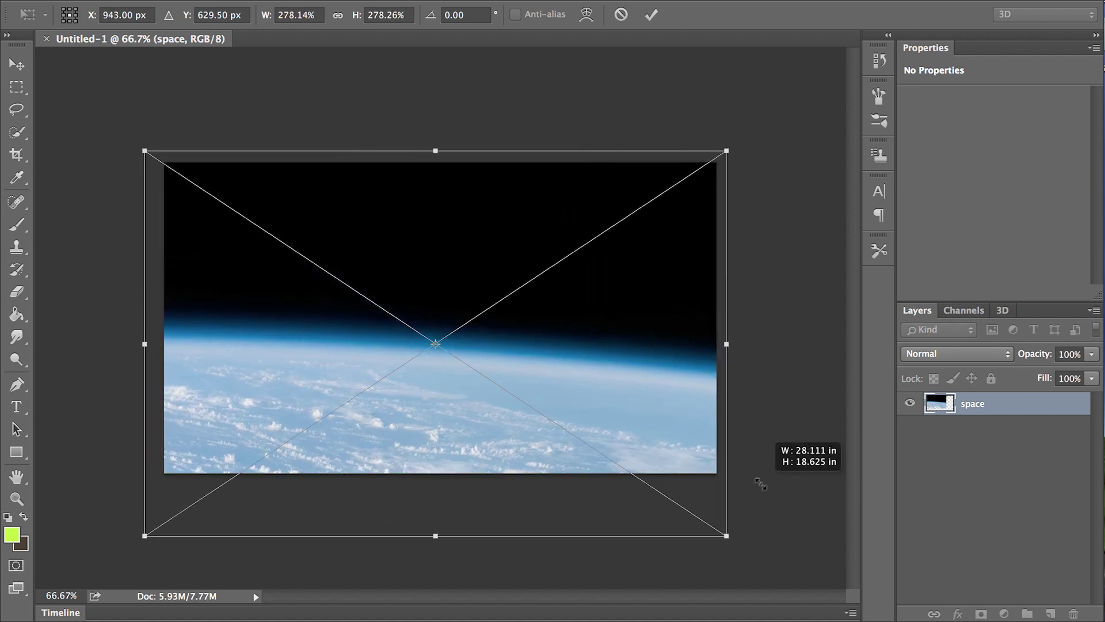
pyautogui.moveTo(685, 483)
pyautogui.mouseDown()
pyautogui.moveTo(691, 458)
pyautogui.moveTo(694, 468)
pyautogui.mouseUp()
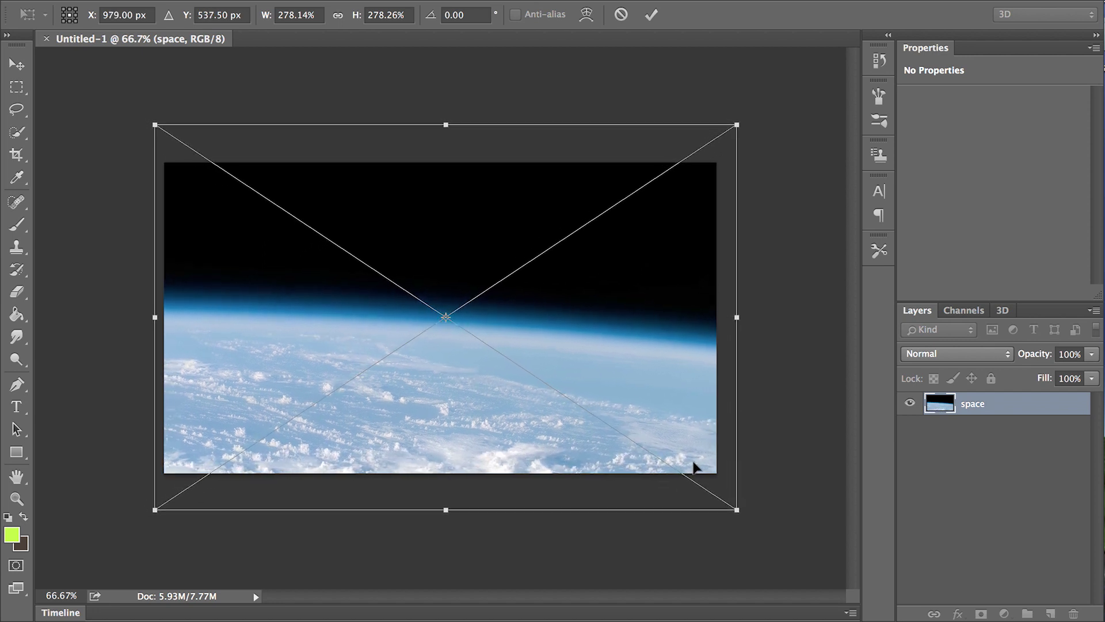
pyautogui.click(651, 14)
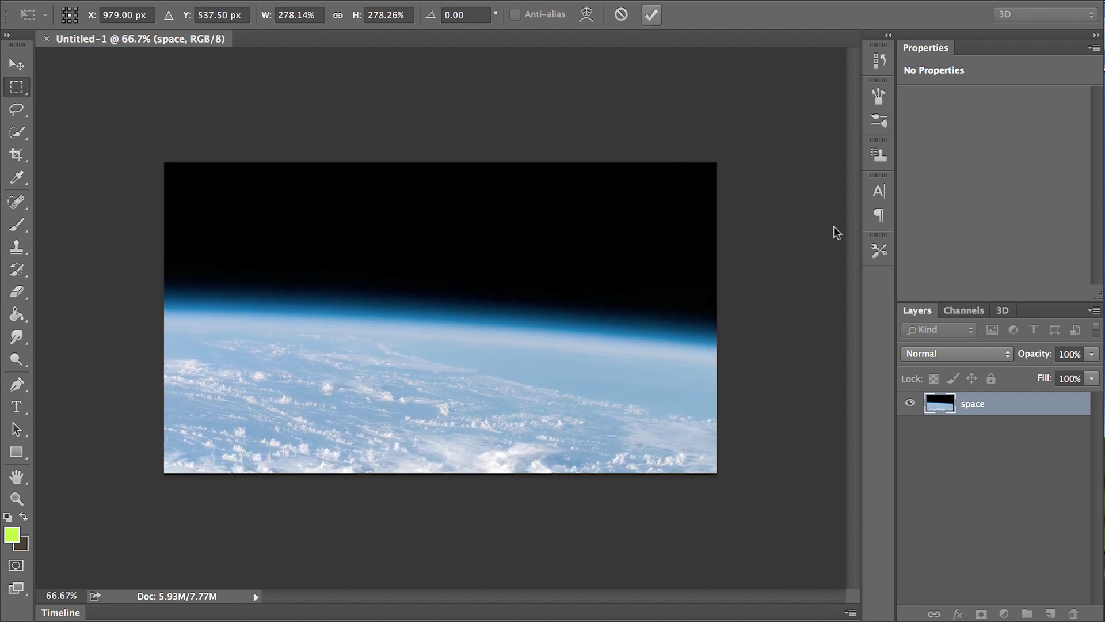
# Rasterize the space layer and set its saturation to +14 with a Hue/Saturation adjustment.
pyautogui.rightClick(1015, 400)
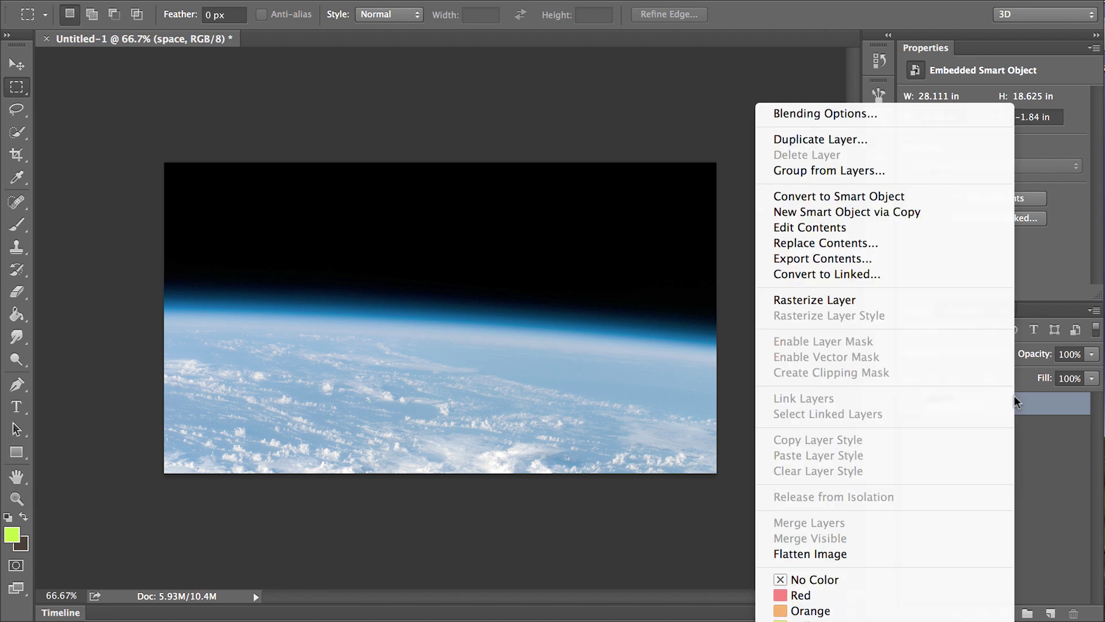
pyautogui.click(921, 301)
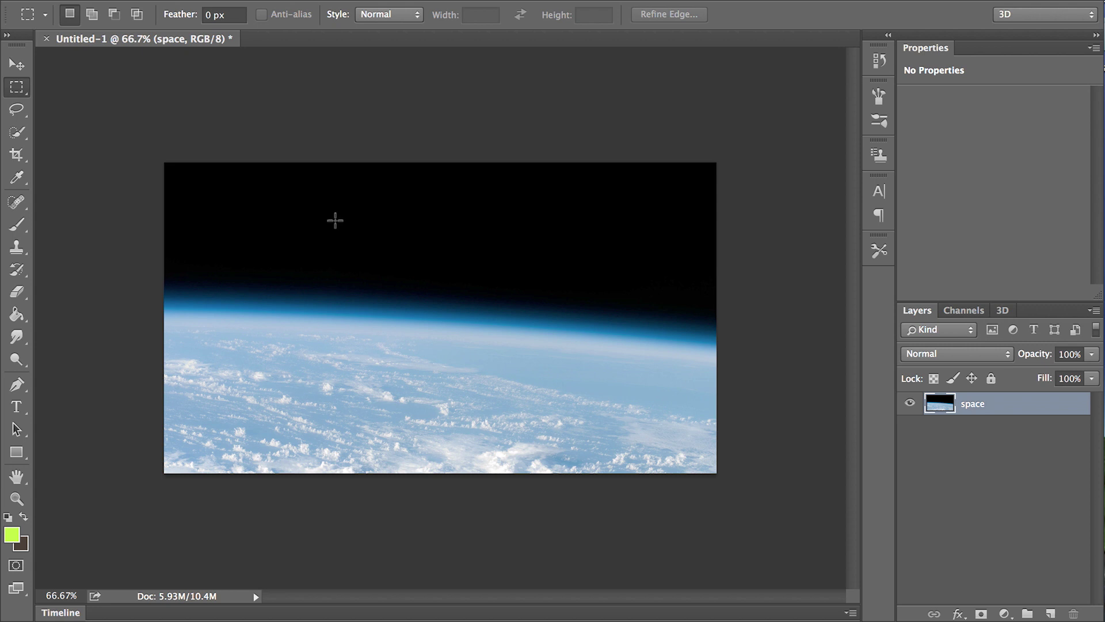
pyautogui.click(23, 0)
pyautogui.moveTo(86, 0)
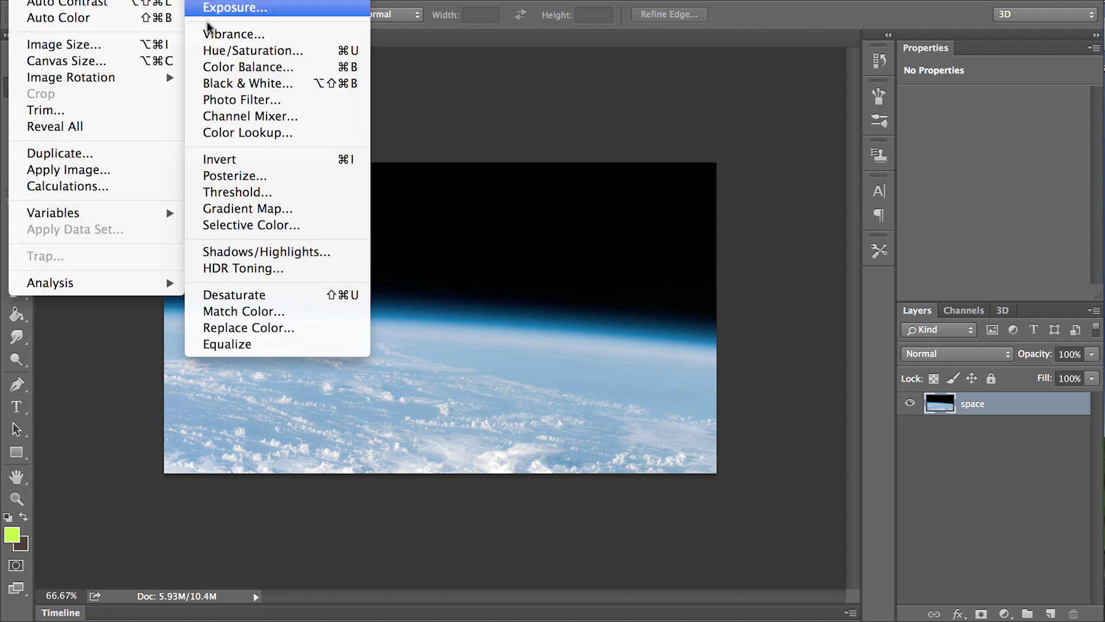
pyautogui.click(162, 19)
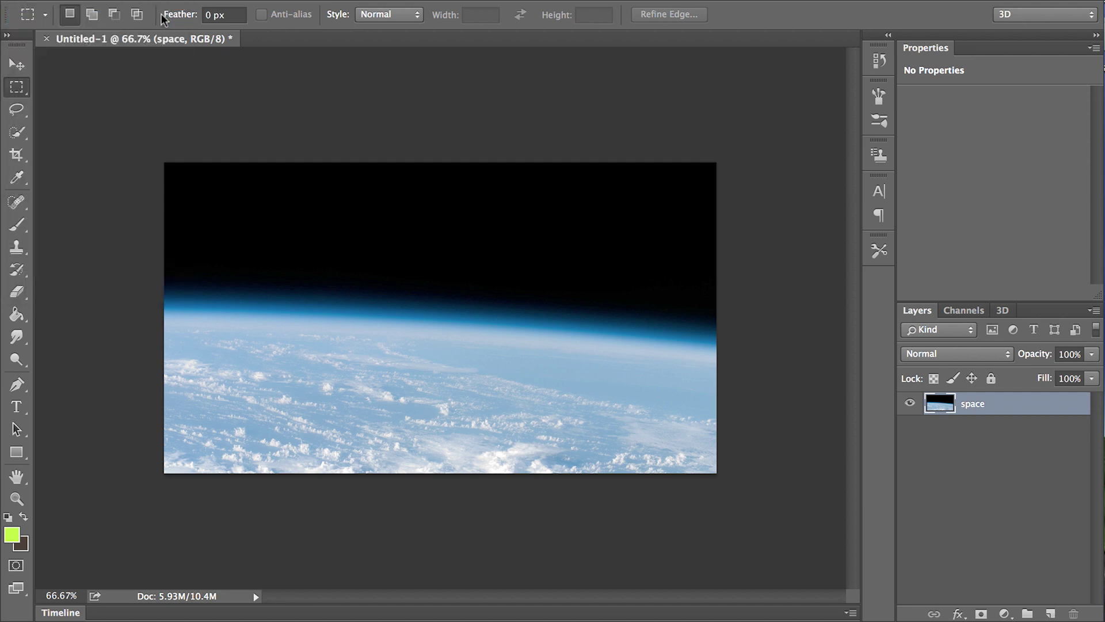
pyautogui.click(23, 1)
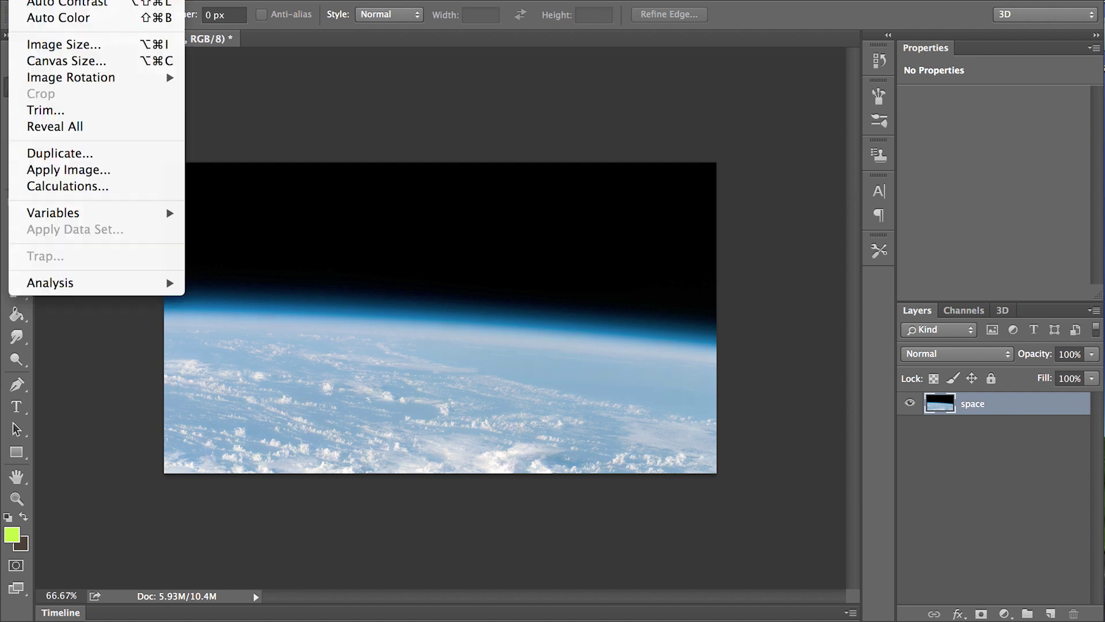
pyautogui.moveTo(92, 1)
pyautogui.click(271, 50)
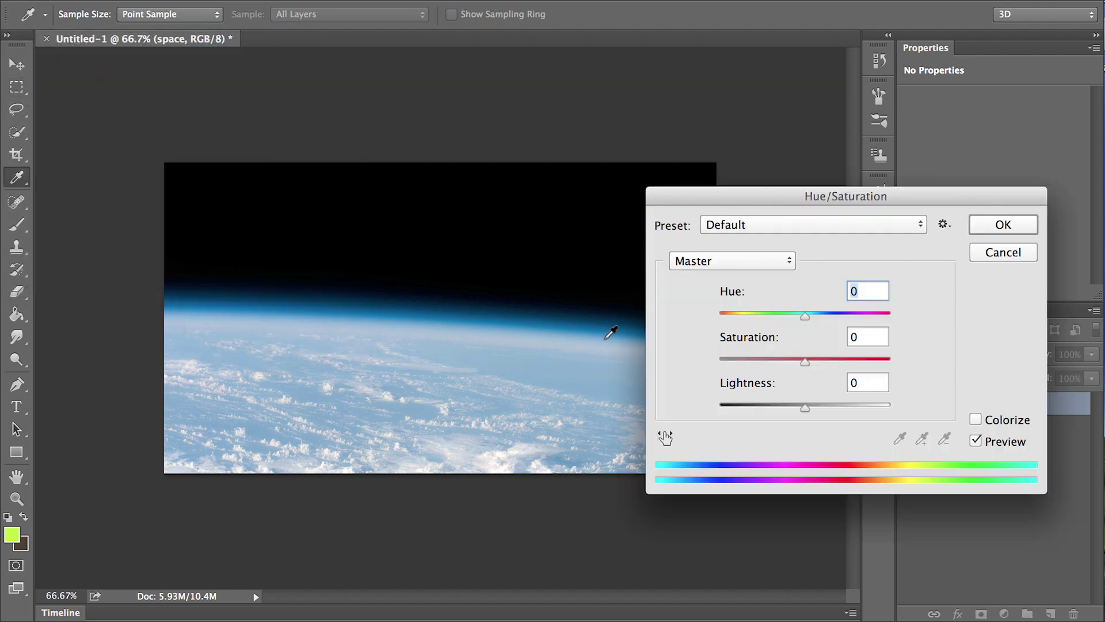
pyautogui.moveTo(804, 360)
pyautogui.mouseDown()
pyautogui.moveTo(834, 362)
pyautogui.moveTo(817, 364)
pyautogui.mouseUp()
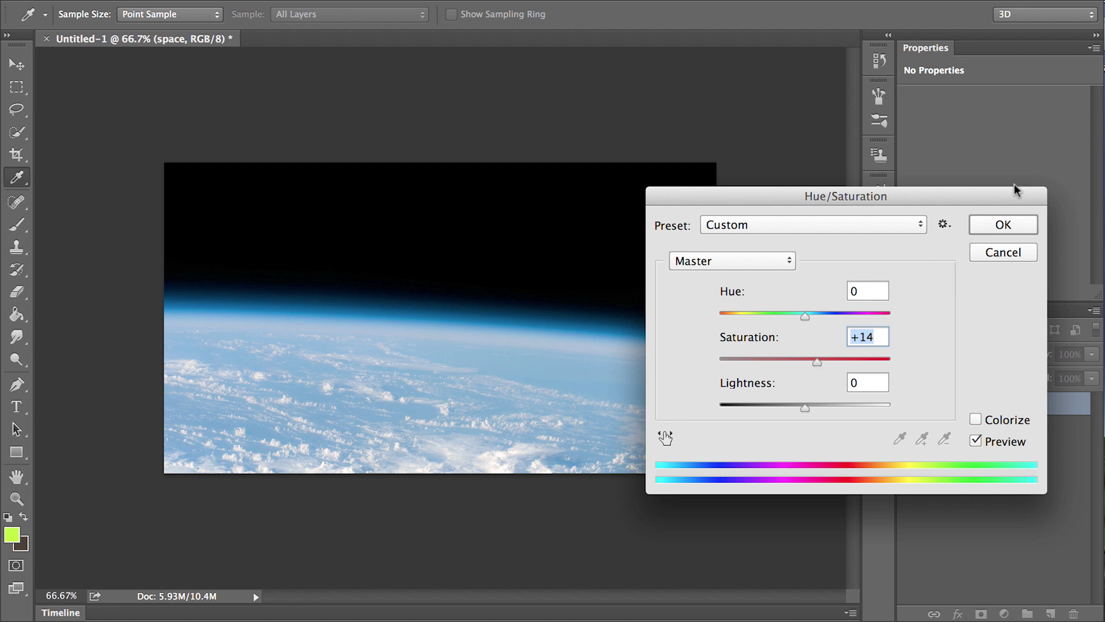
pyautogui.click(1002, 225)
pyautogui.press('m')
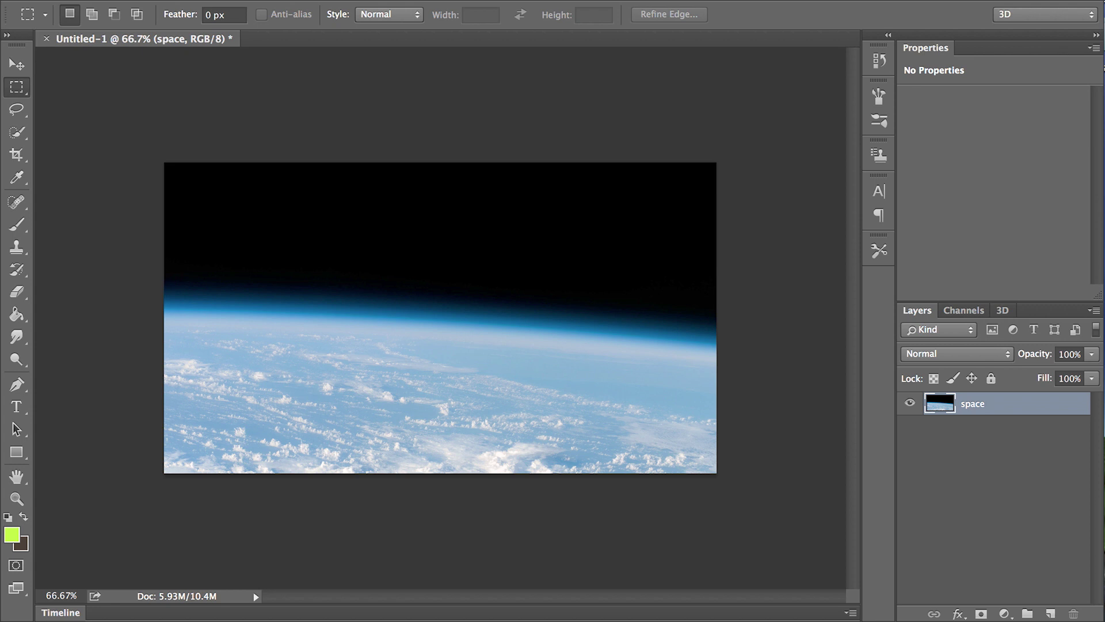
# Place space shuttle.jpg from the source folder over the middle of the canvas, scaled to about 856%.
pyautogui.press('super+Tab')
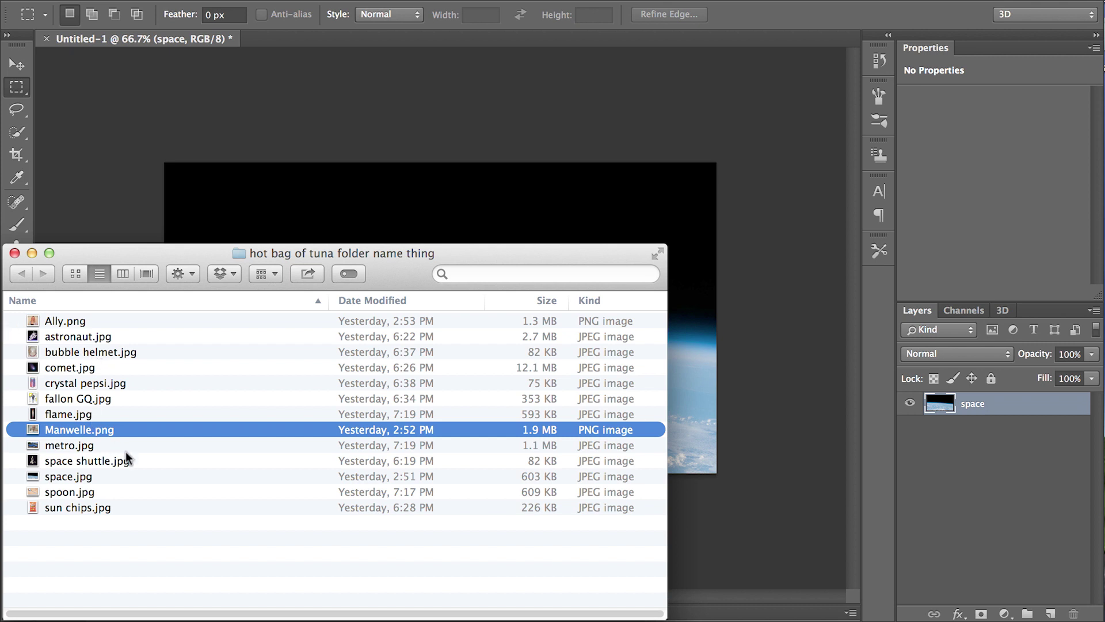
pyautogui.moveTo(113, 460); pyautogui.dragTo(329, 214)
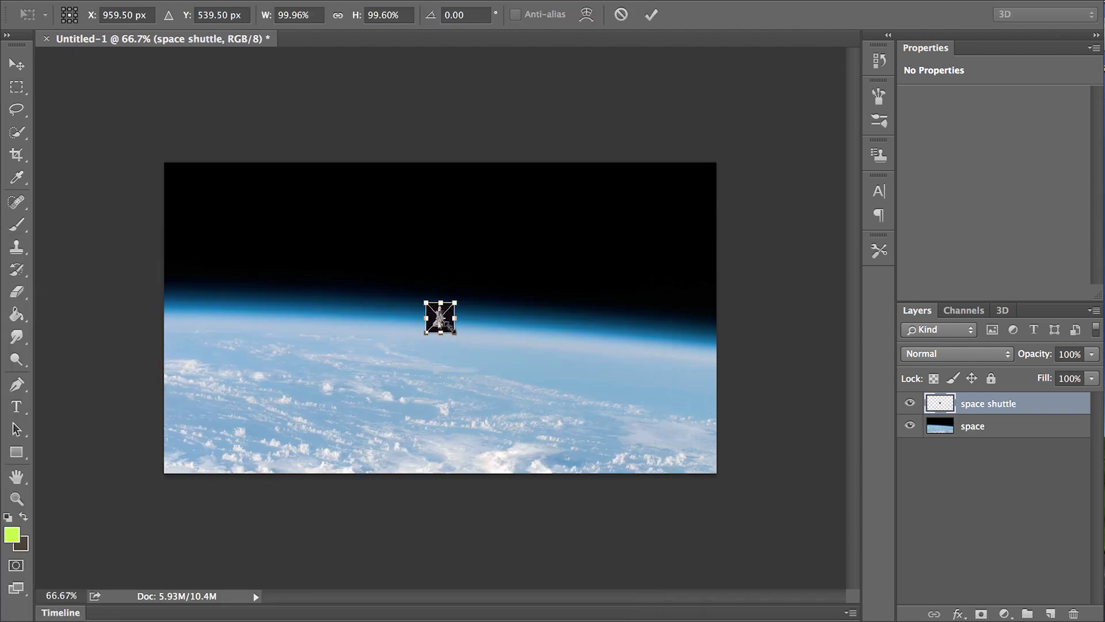
pyautogui.moveTo(456, 333); pyautogui.dragTo(616, 479)
pyautogui.moveTo(586, 398); pyautogui.dragTo(489, 294)
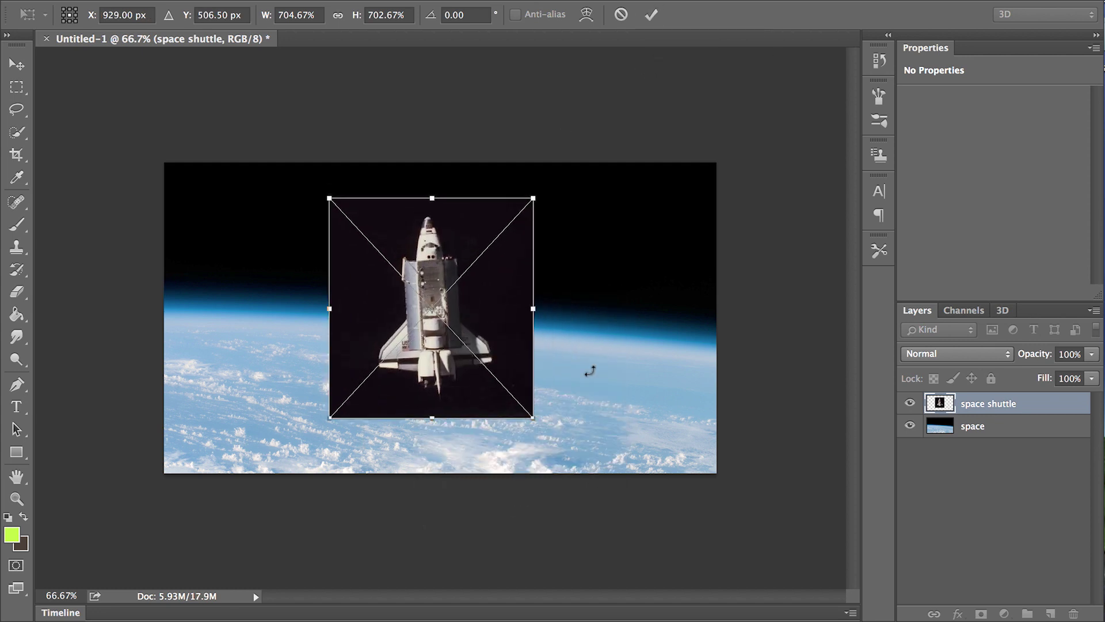
pyautogui.moveTo(534, 419); pyautogui.dragTo(591, 453)
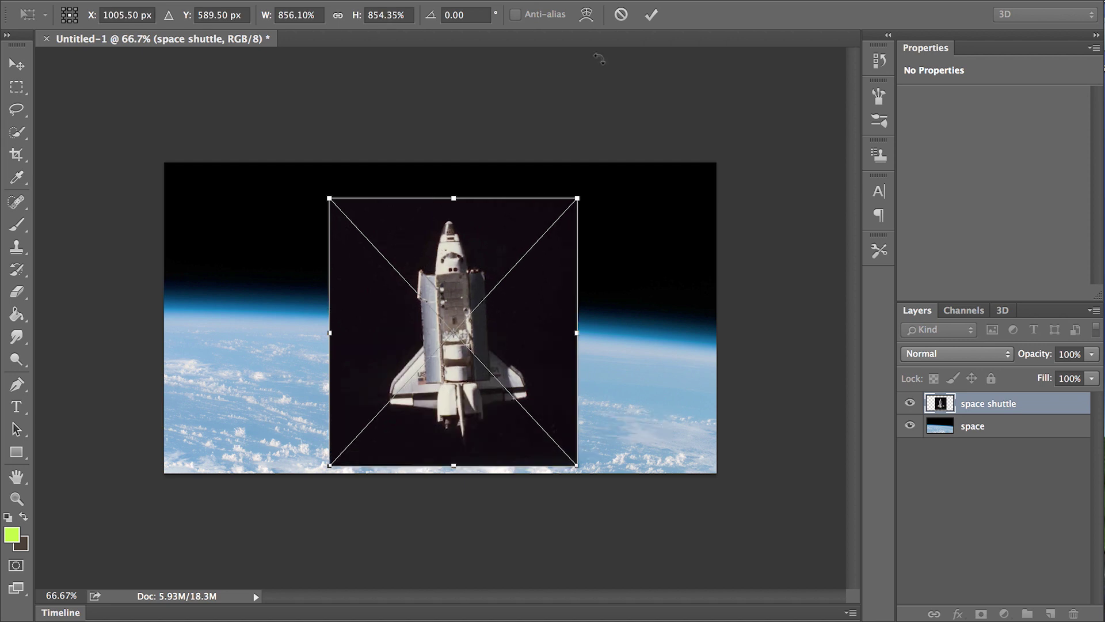
pyautogui.click(652, 15)
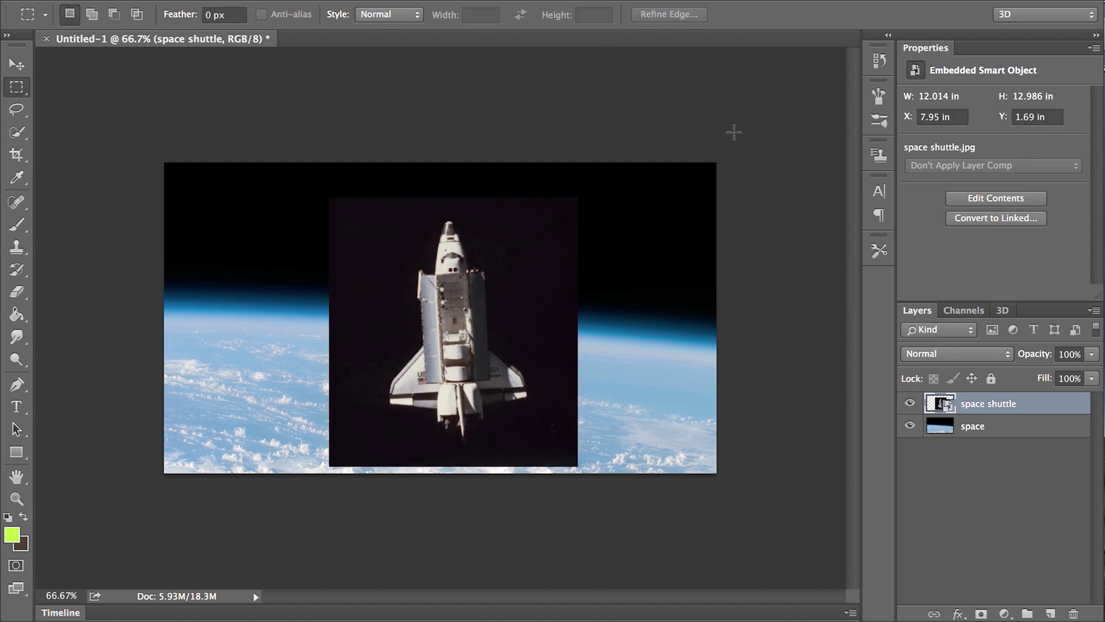
# Select the dark background around the space shuttle with the Magic Wand at a tolerance of 10.
pyautogui.press('super+plus')
pyautogui.press('super+plus')
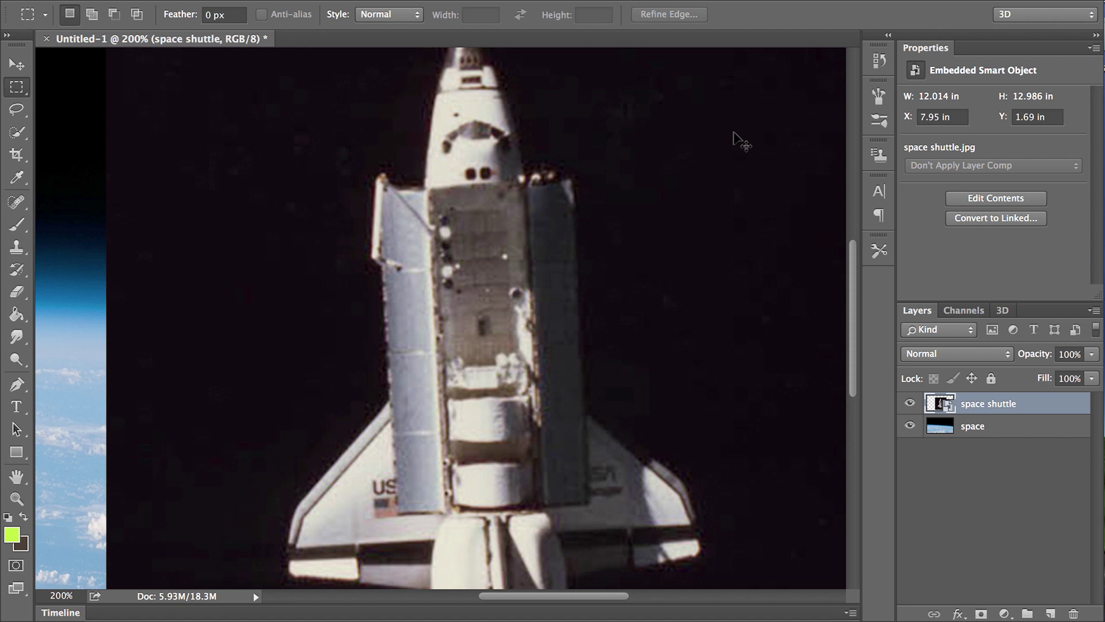
pyautogui.press('super+minus')
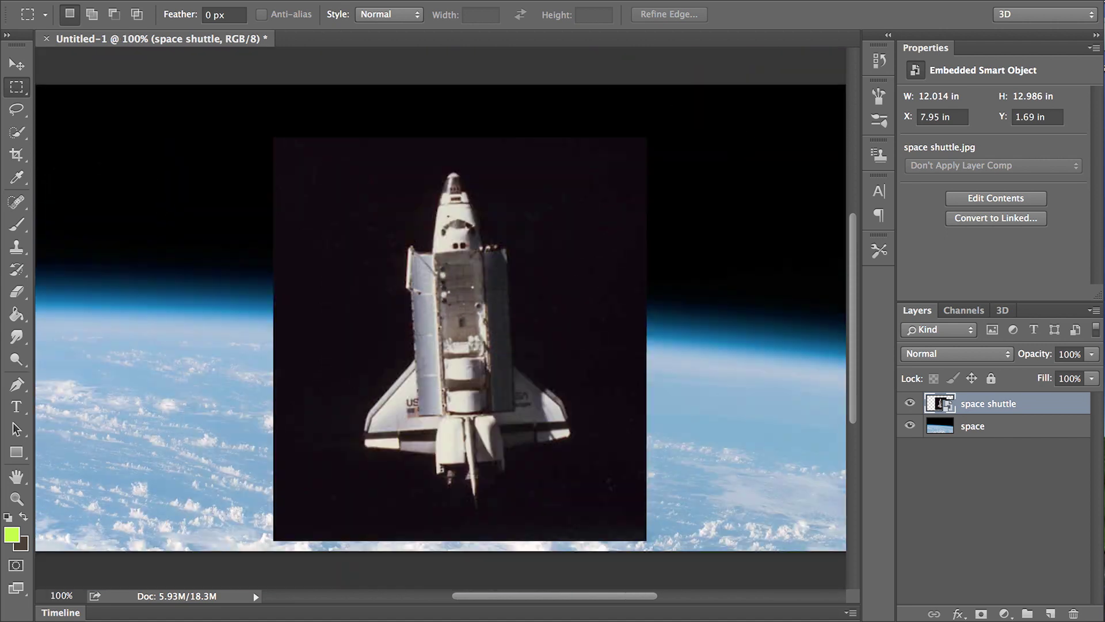
pyautogui.moveTo(17, 132); pyautogui.dragTo(75, 147)
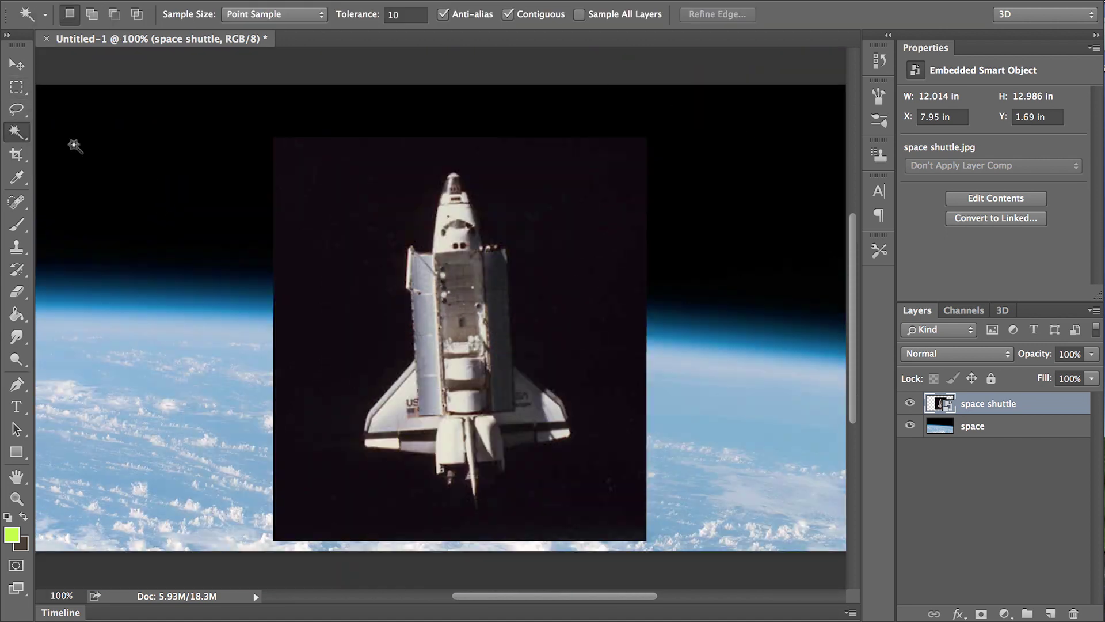
pyautogui.click(370, 336)
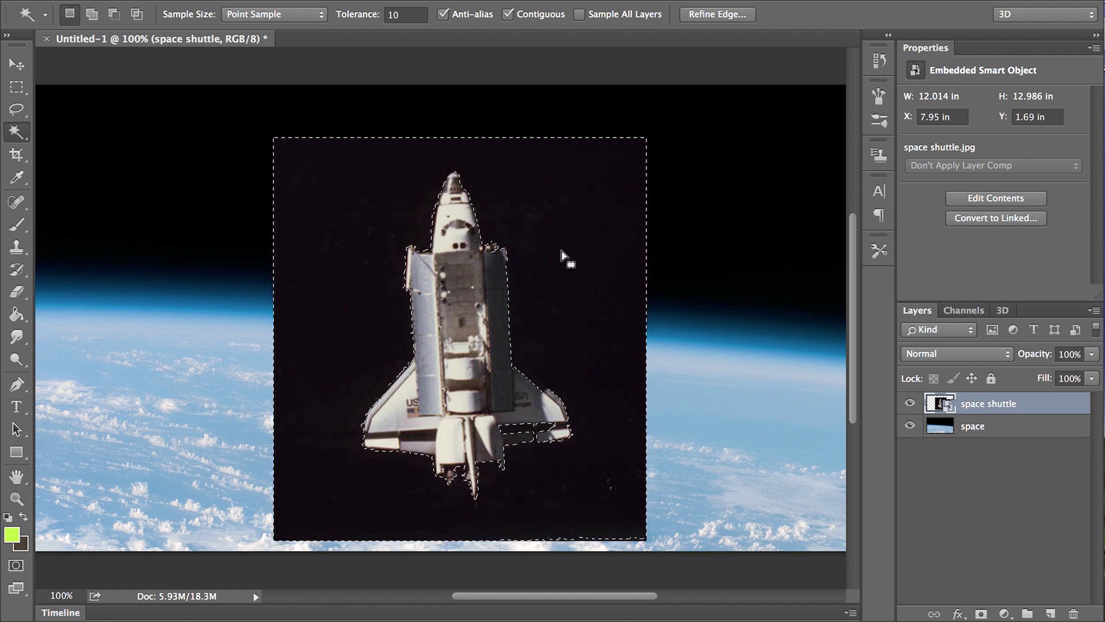
# Rasterize the space shuttle layer while keeping the background selection.
pyautogui.click(767, 115)
pyautogui.press('Return')
pyautogui.rightClick(1052, 402)
pyautogui.click(952, 300)
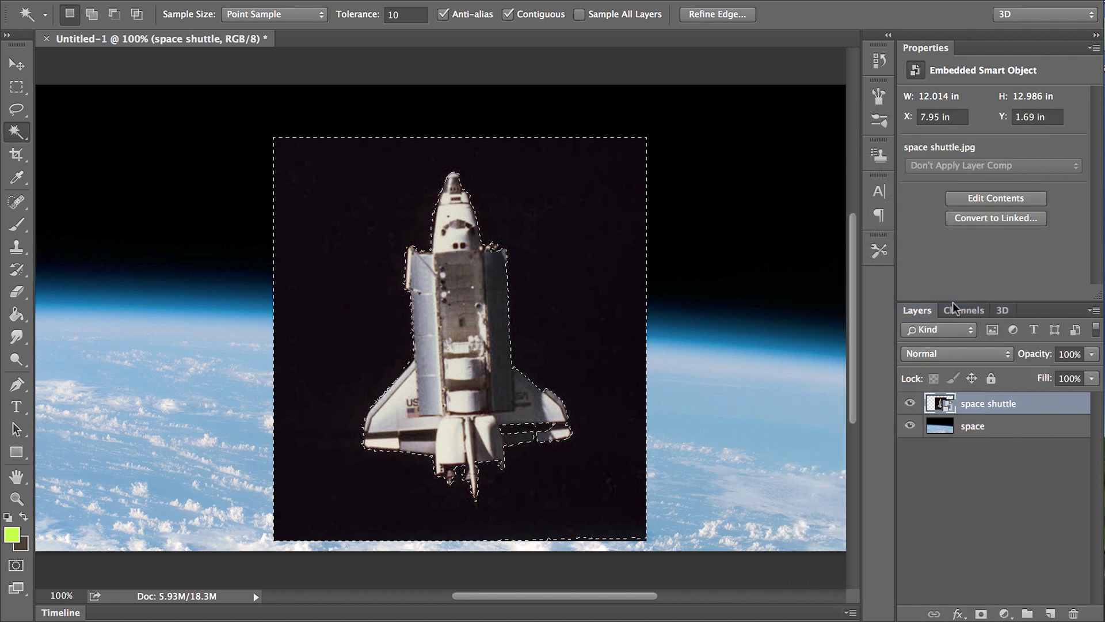
pyautogui.press('Delete')
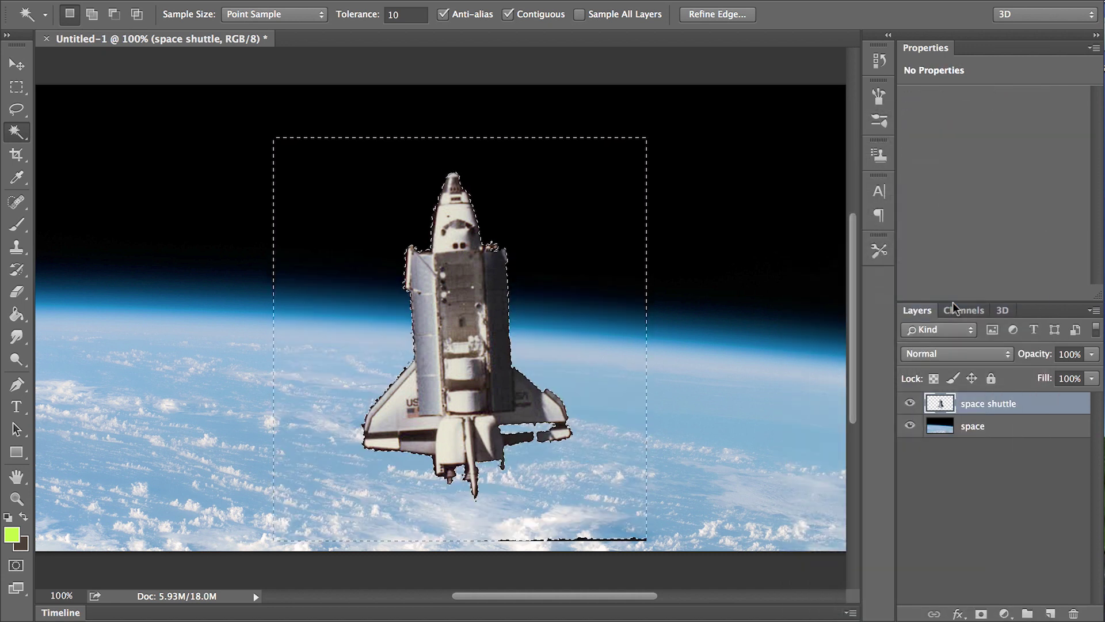
pyautogui.hotkey('ctrl', 'd')
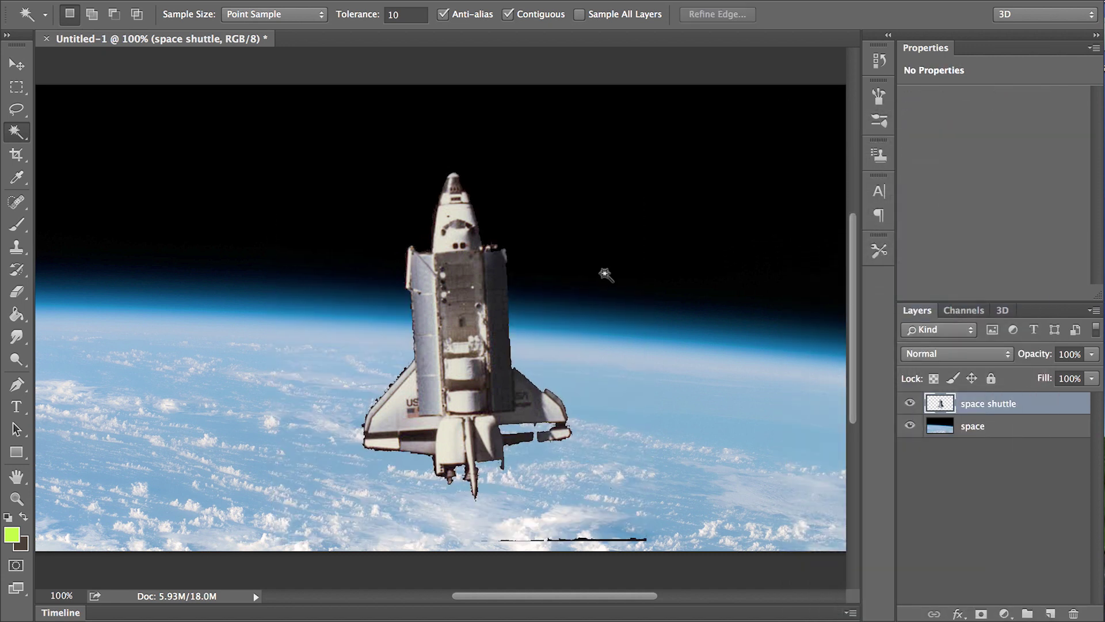
pyautogui.hotkey('ctrl', 'alt', 'z')
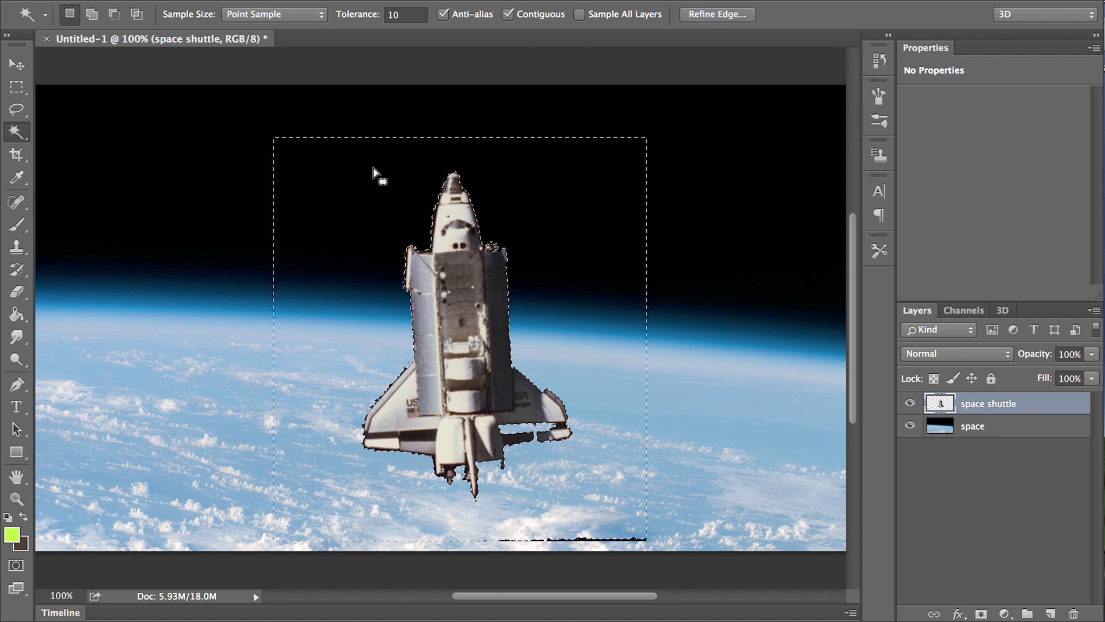
pyautogui.hotkey('ctrl', 'alt', 'z')
# Smooth and feather the background selection's edge with Refine Edge, and delete the selected area from the shuttle layer.
pyautogui.click(685, 15)
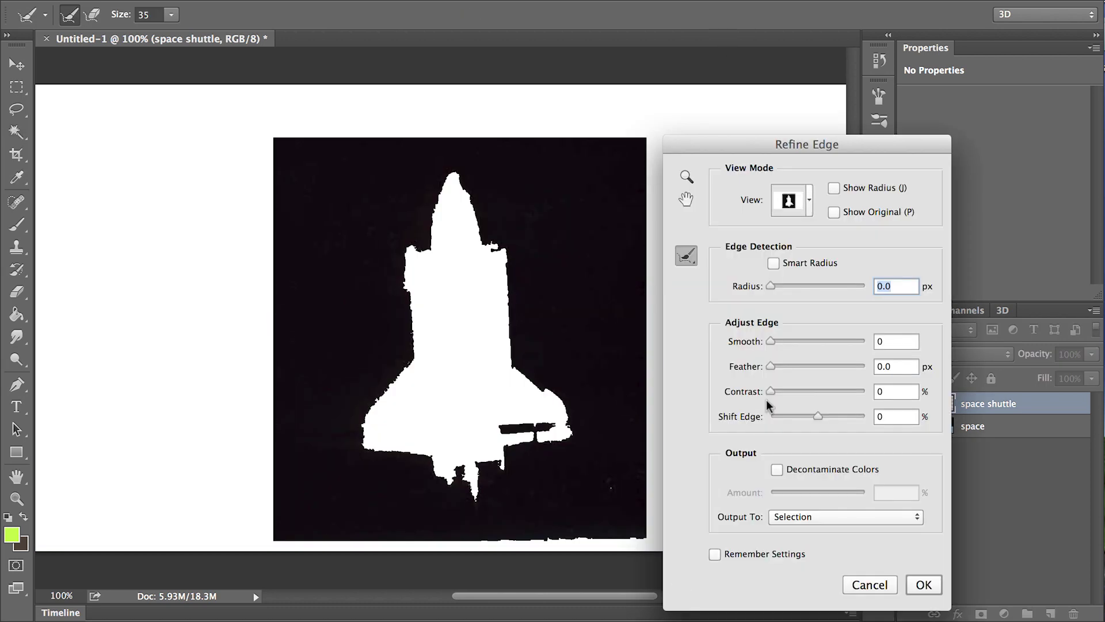
pyautogui.moveTo(772, 341); pyautogui.dragTo(784, 368)
pyautogui.press('Return')
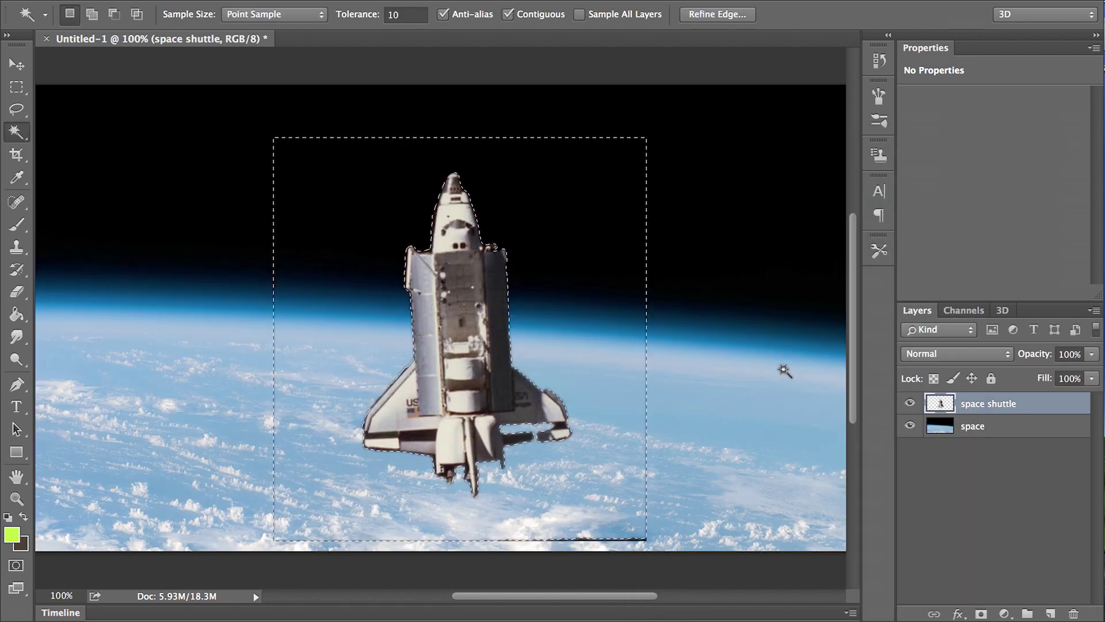
pyautogui.hotkey('ctrl', 'd')
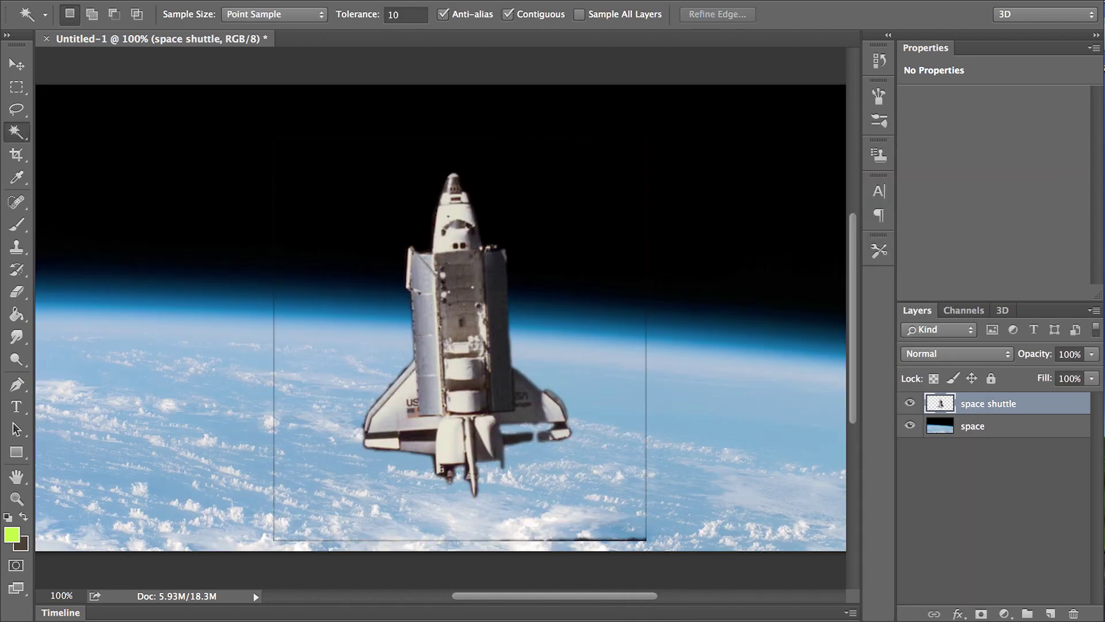
# Erase the leftover rectangular outline around the shuttle with the Eraser tool.
pyautogui.click(16, 291)
pyautogui.moveTo(679, 538)
pyautogui.mouseDown()
pyautogui.moveTo(477, 534)
pyautogui.moveTo(368, 506)
pyautogui.moveTo(328, 511)
pyautogui.moveTo(472, 540)
pyautogui.moveTo(251, 533)
pyautogui.moveTo(270, 407)
pyautogui.moveTo(265, 518)
pyautogui.mouseUp()
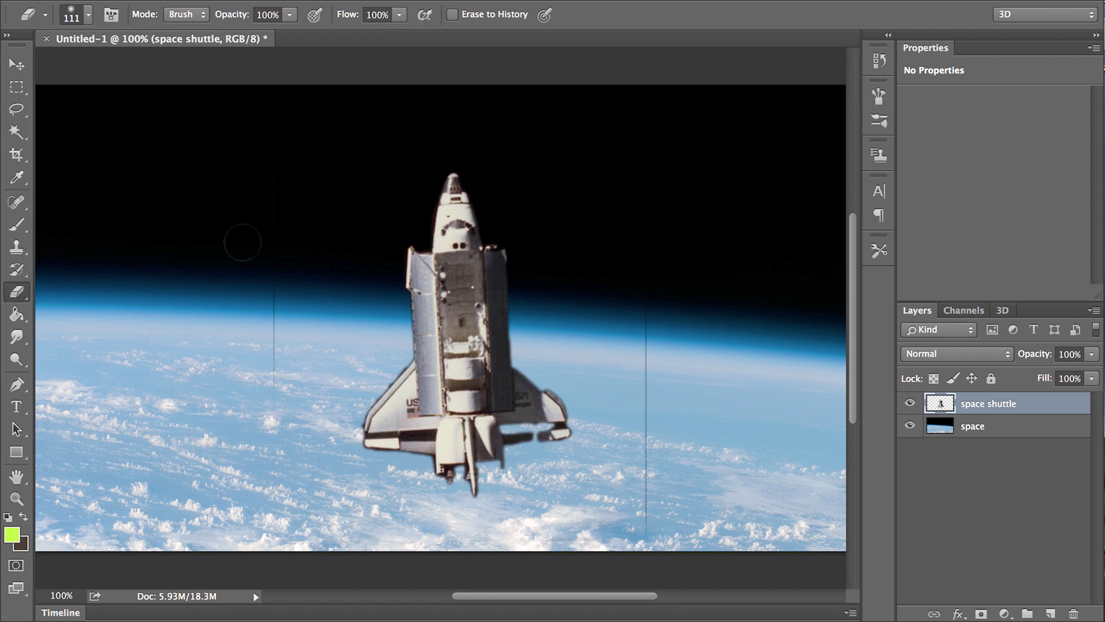
pyautogui.moveTo(242, 254)
pyautogui.mouseDown()
pyautogui.moveTo(242, 392)
pyautogui.moveTo(301, 101)
pyautogui.moveTo(243, 351)
pyautogui.moveTo(247, 263)
pyautogui.moveTo(271, 271)
pyautogui.moveTo(264, 469)
pyautogui.mouseUp()
pyautogui.moveTo(664, 534)
pyautogui.mouseDown()
pyautogui.moveTo(646, 525)
pyautogui.moveTo(658, 209)
pyautogui.moveTo(641, 423)
pyautogui.moveTo(645, 136)
pyautogui.moveTo(400, 109)
pyautogui.moveTo(261, 133)
pyautogui.moveTo(212, 163)
pyautogui.moveTo(361, 563)
pyautogui.mouseUp()
# Scale the shuttle down, tilt it counter-clockwise and move it into the black sky near the image's upper-right corner.
pyautogui.hotkey('ctrl', 't')
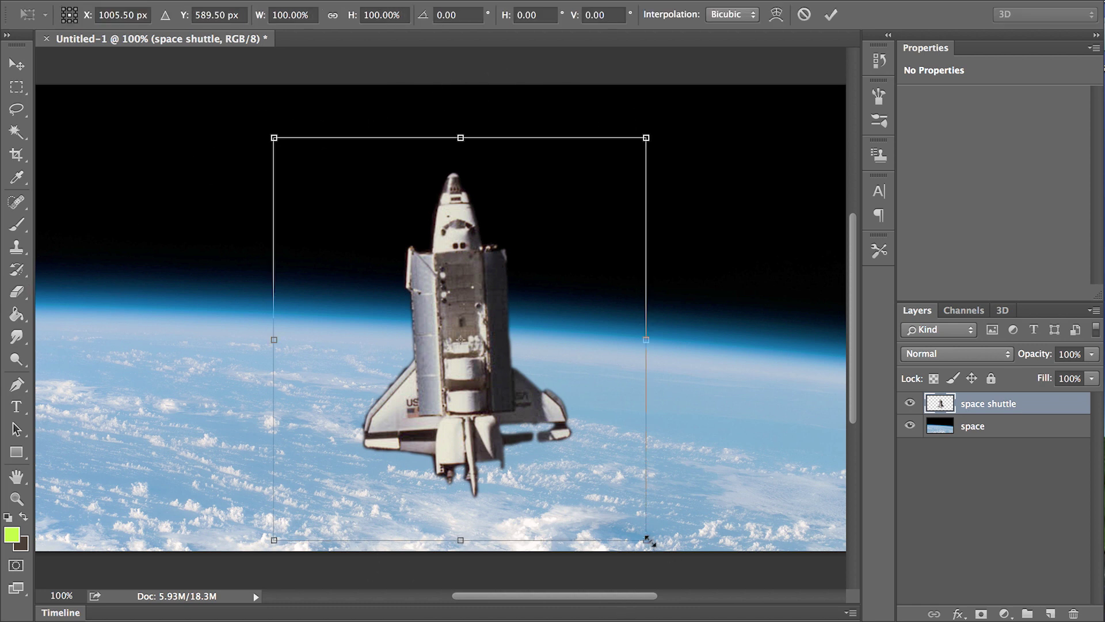
pyautogui.moveTo(649, 534); pyautogui.dragTo(524, 365)
pyautogui.moveTo(426, 339)
pyautogui.mouseDown()
pyautogui.moveTo(603, 262)
pyautogui.moveTo(737, 241)
pyautogui.moveTo(786, 254)
pyautogui.moveTo(772, 251)
pyautogui.mouseUp()
pyautogui.click(832, 14)
pyautogui.press('e')
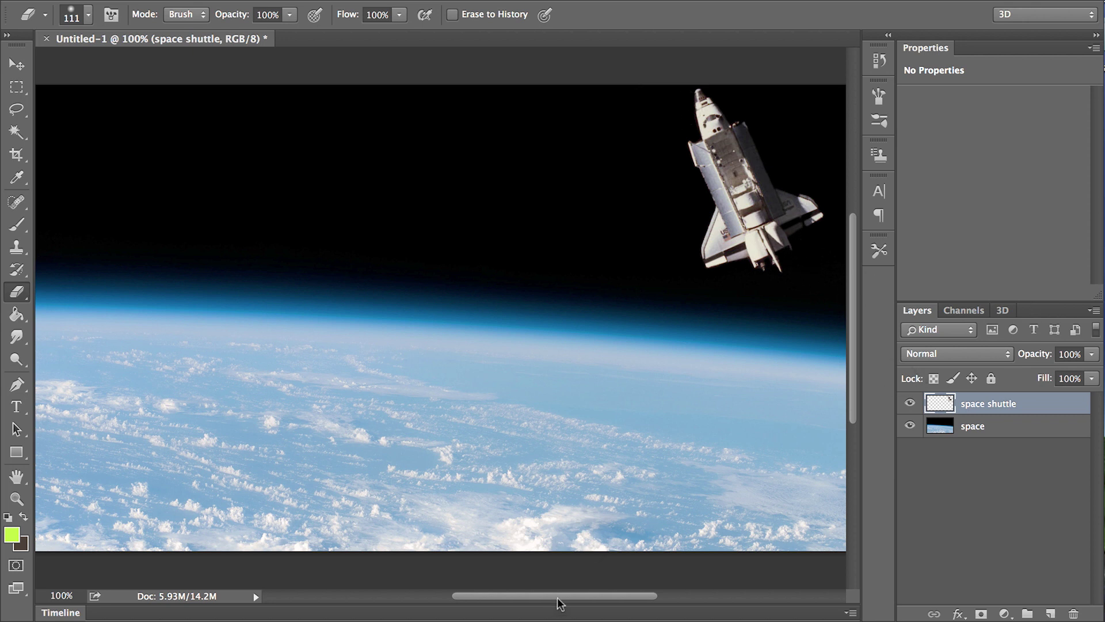
pyautogui.moveTo(512, 596); pyautogui.dragTo(554, 563)
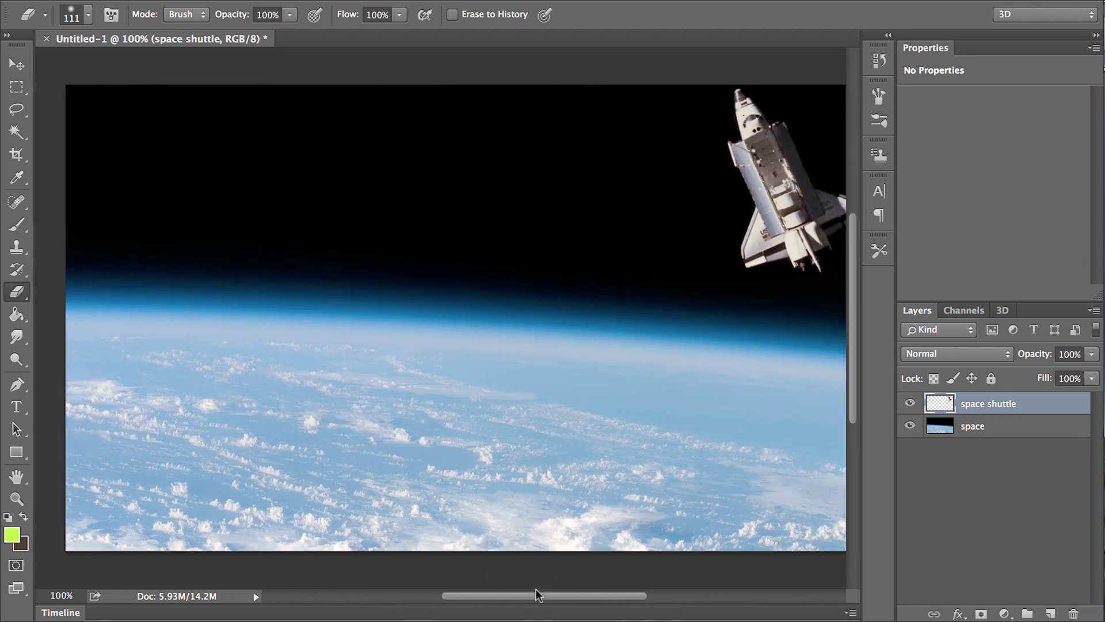
pyautogui.moveTo(537, 595)
pyautogui.mouseDown()
pyautogui.moveTo(554, 597)
pyautogui.moveTo(543, 598)
pyautogui.mouseUp()
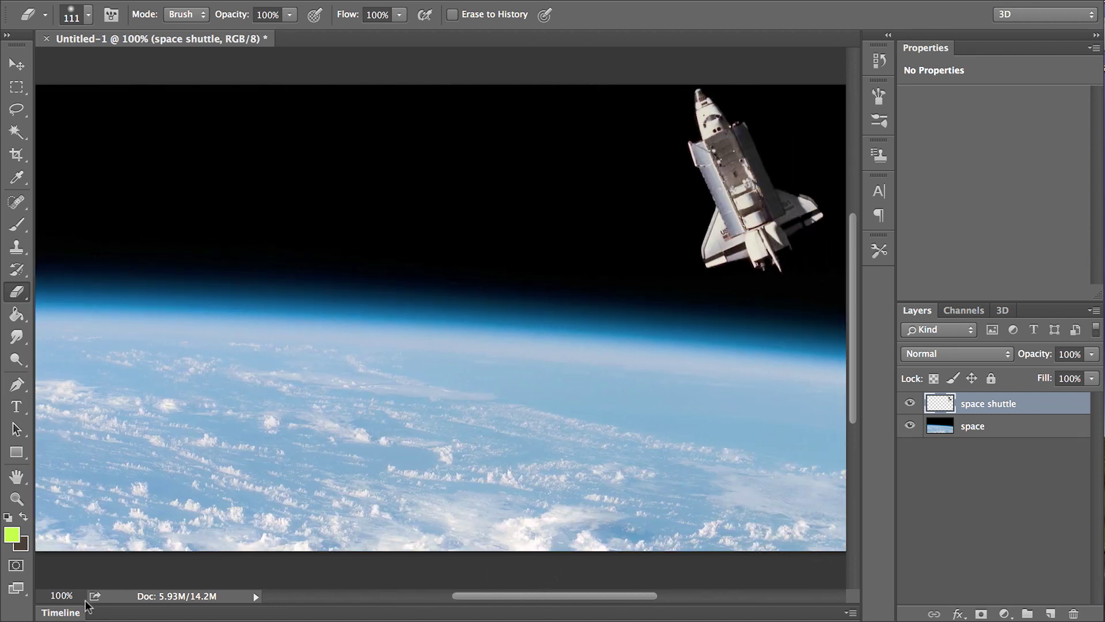
# Place astronaut.jpg from the image folder, enlarge it to about 258% and position it beside the space shuttle.
pyautogui.press('super+Tab')
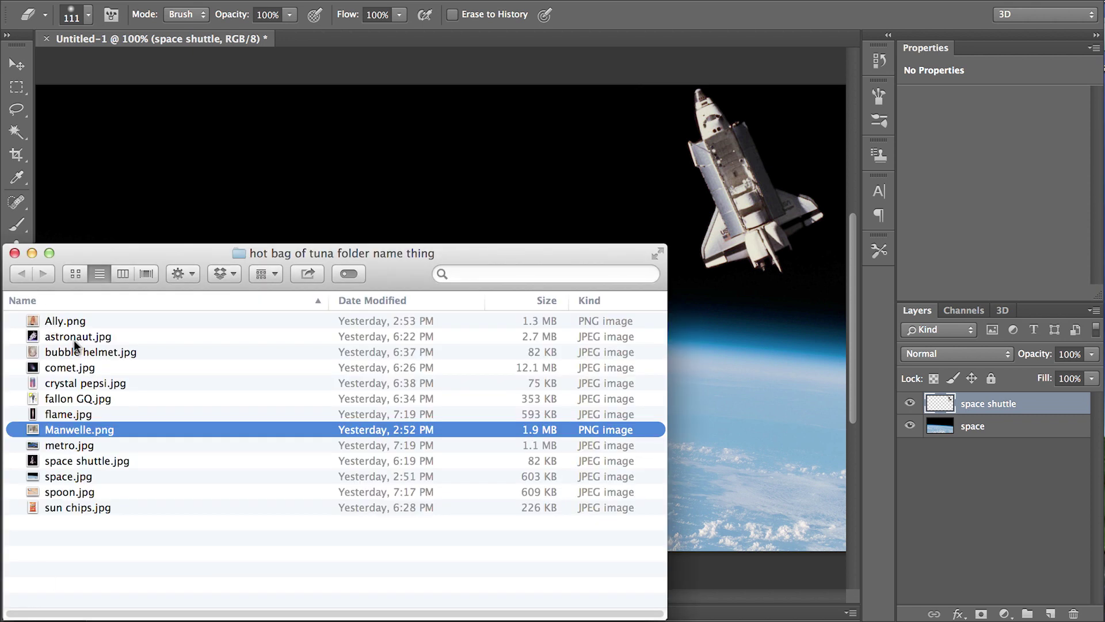
pyautogui.moveTo(72, 337); pyautogui.dragTo(223, 209)
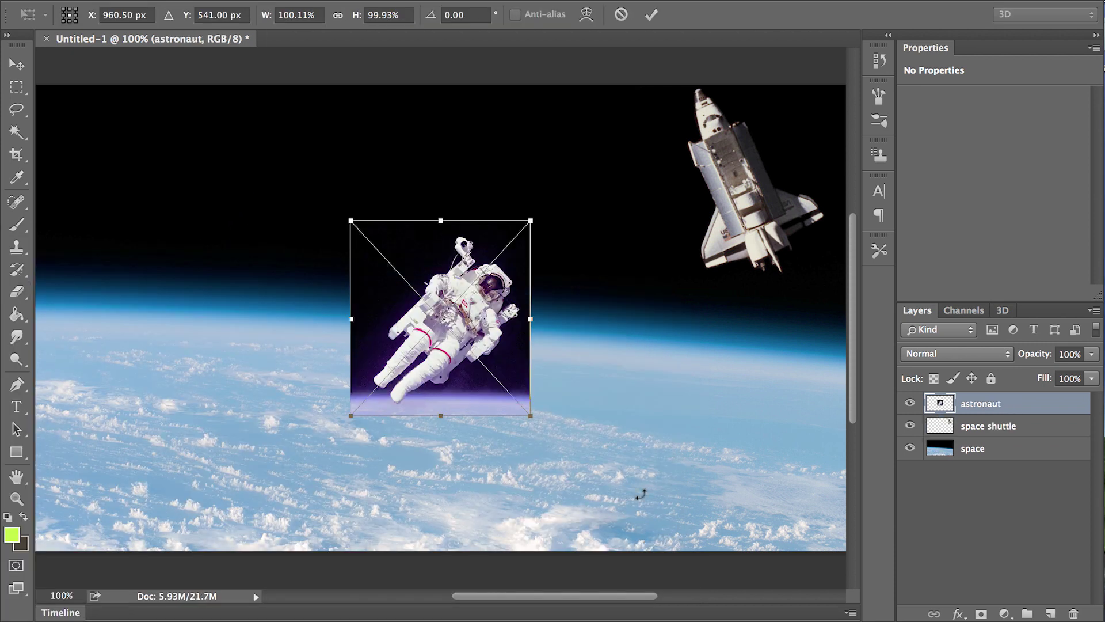
pyautogui.moveTo(538, 419); pyautogui.dragTo(695, 529)
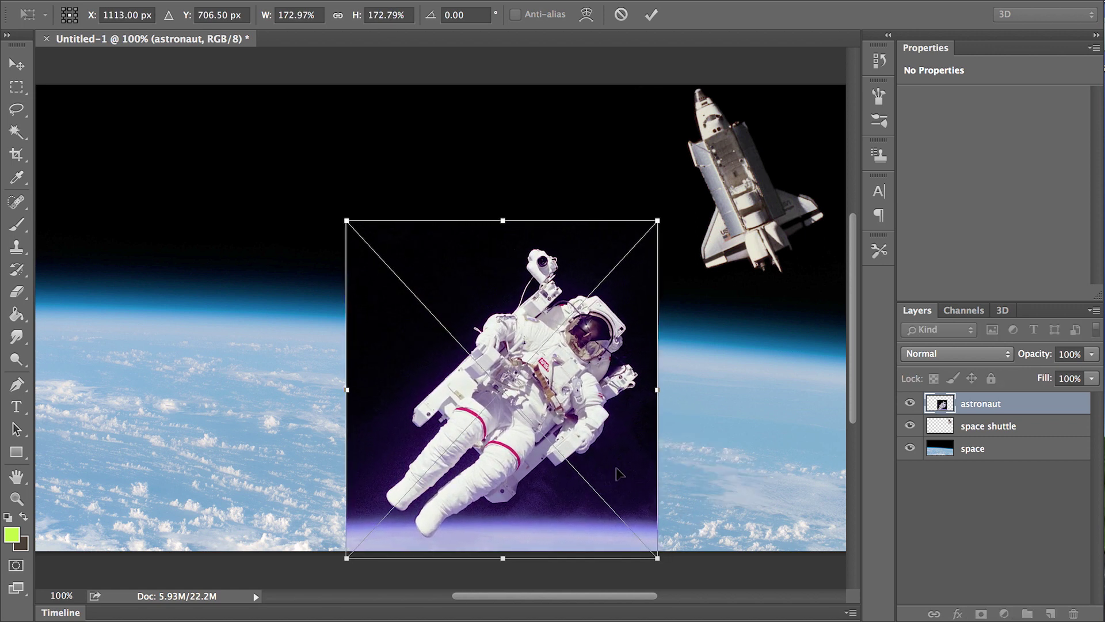
pyautogui.moveTo(614, 468); pyautogui.dragTo(377, 332)
pyautogui.moveTo(419, 418); pyautogui.dragTo(631, 527)
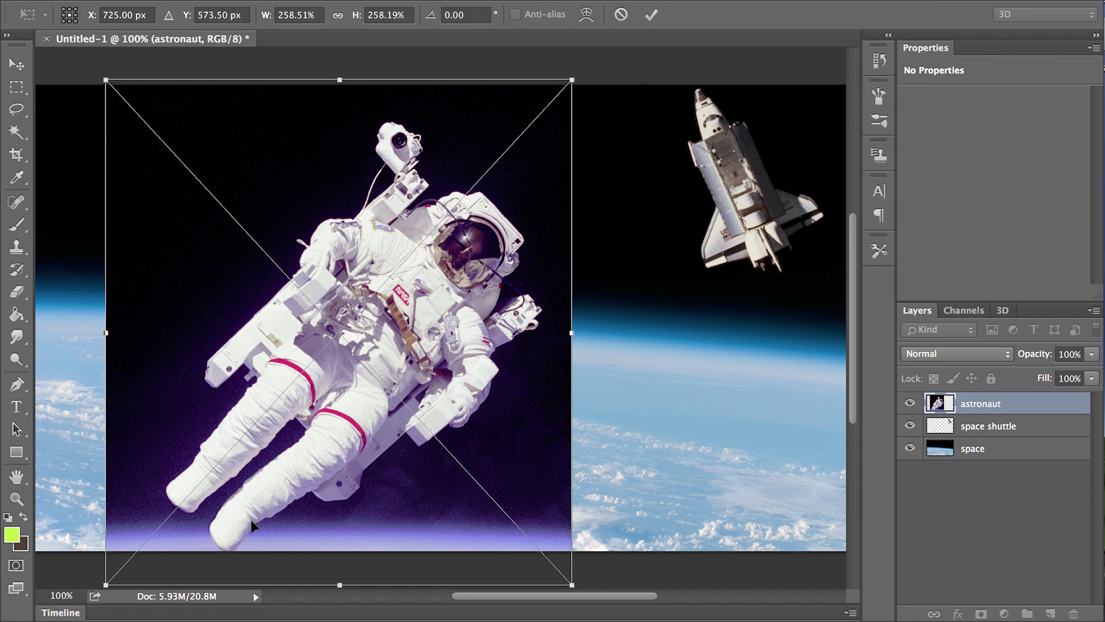
pyautogui.click(651, 15)
pyautogui.press('e')
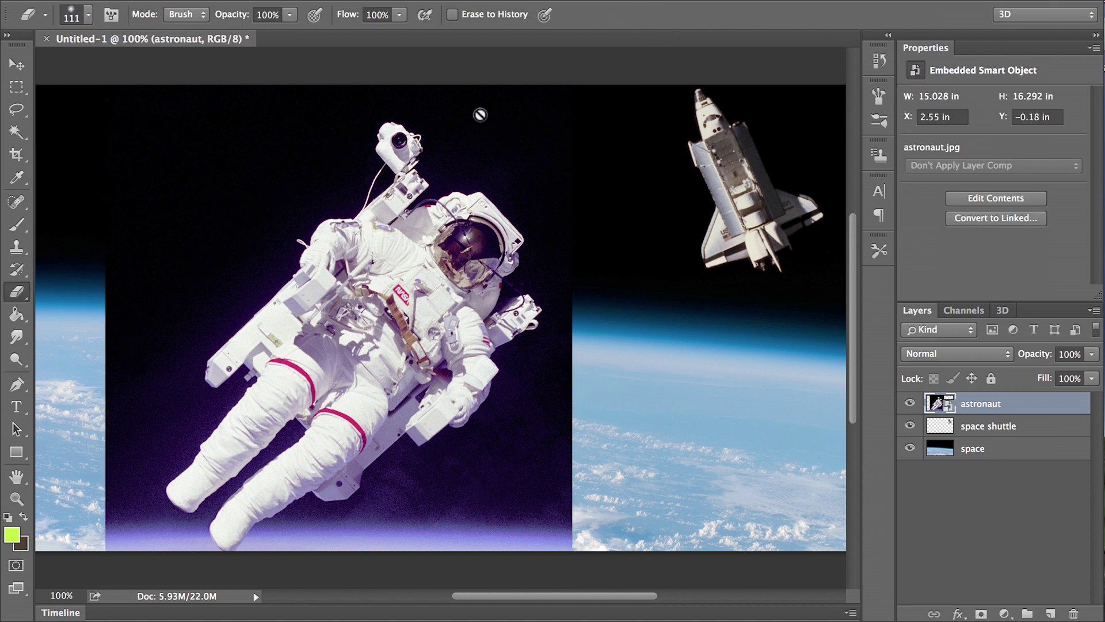
pyautogui.click(16, 132)
pyautogui.click(203, 207)
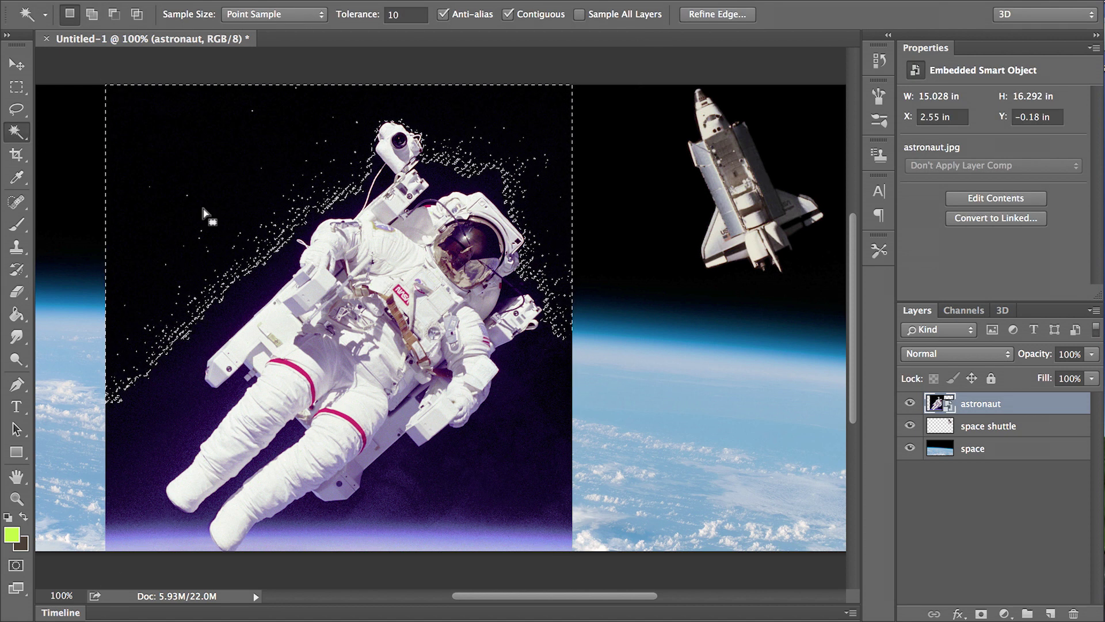
pyautogui.hotkey('ctrl', 'd')
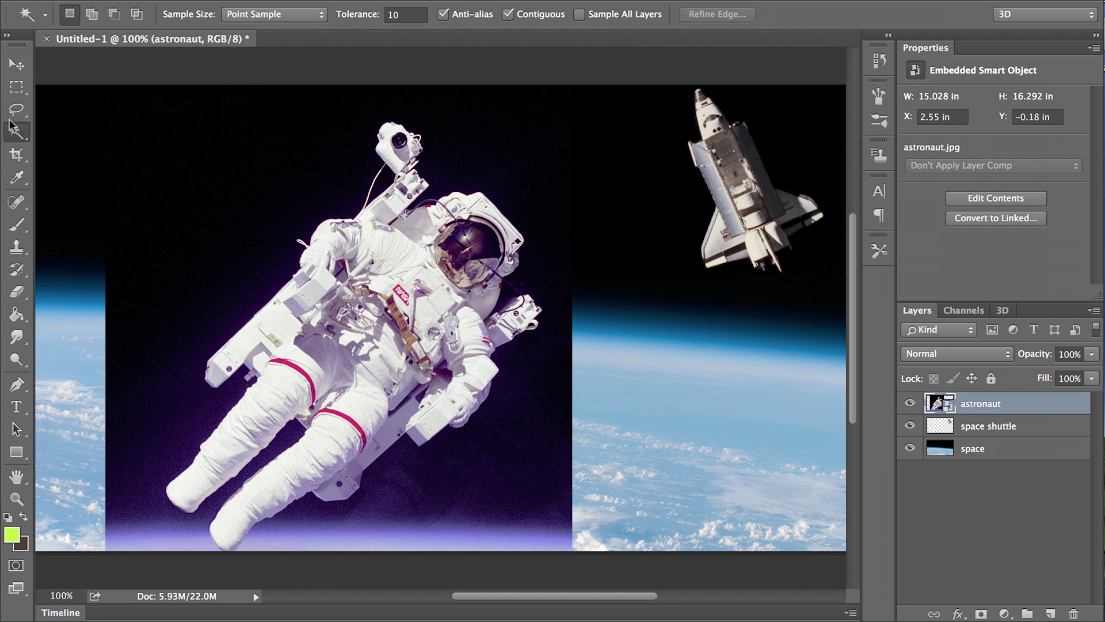
# Select the dark background all around the astronaut with the Quick Selection tool.
pyautogui.click(20, 133)
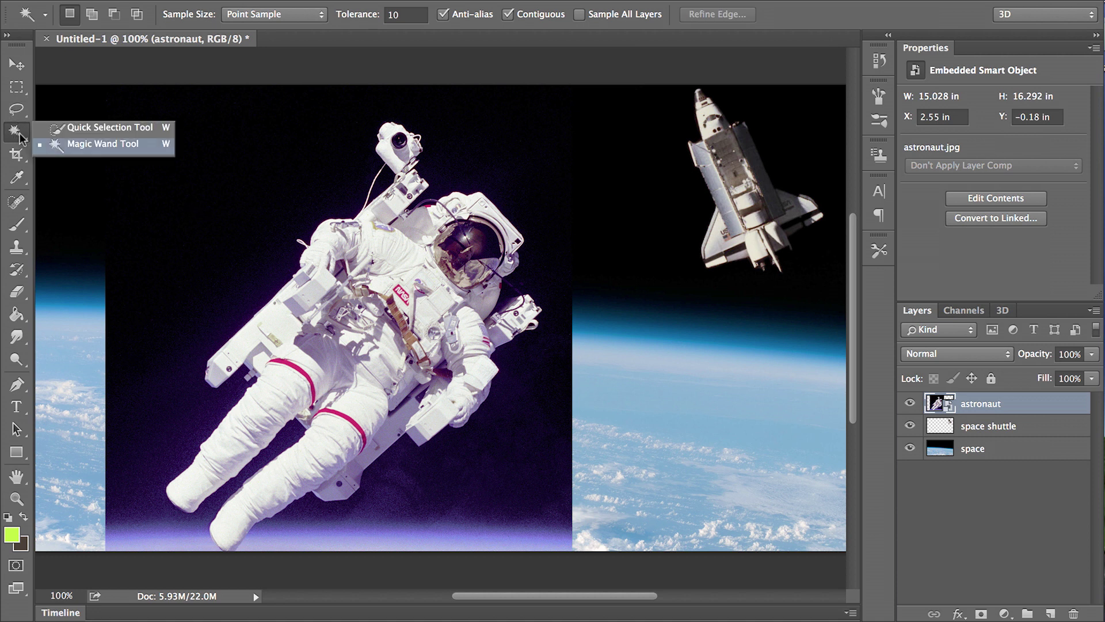
pyautogui.click(77, 129)
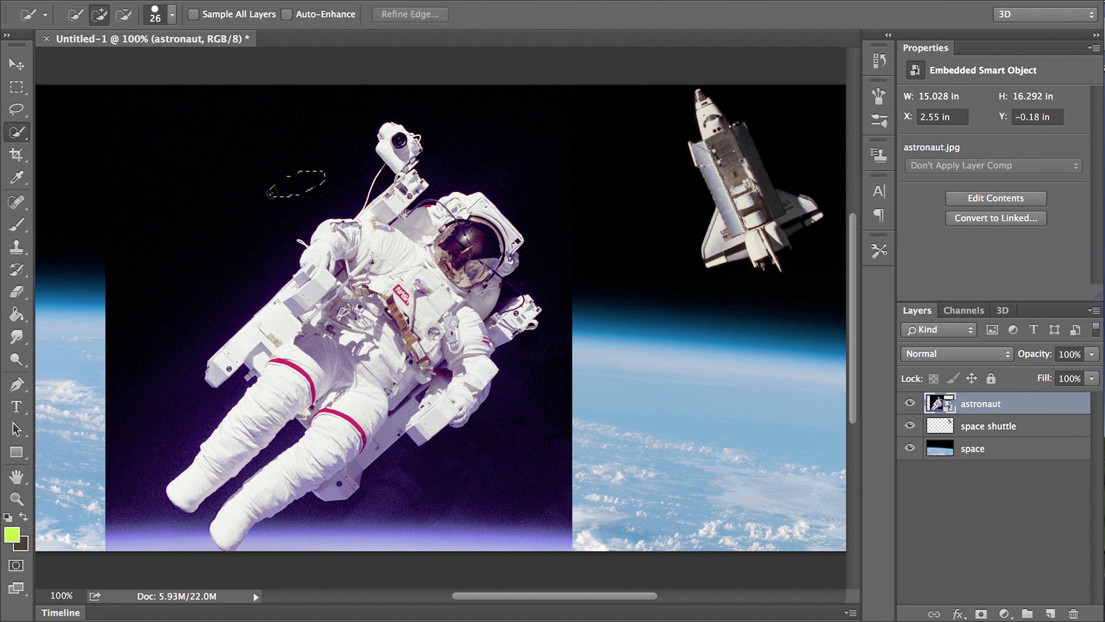
pyautogui.moveTo(273, 192)
pyautogui.mouseDown()
pyautogui.moveTo(207, 294)
pyautogui.moveTo(214, 300)
pyautogui.mouseUp()
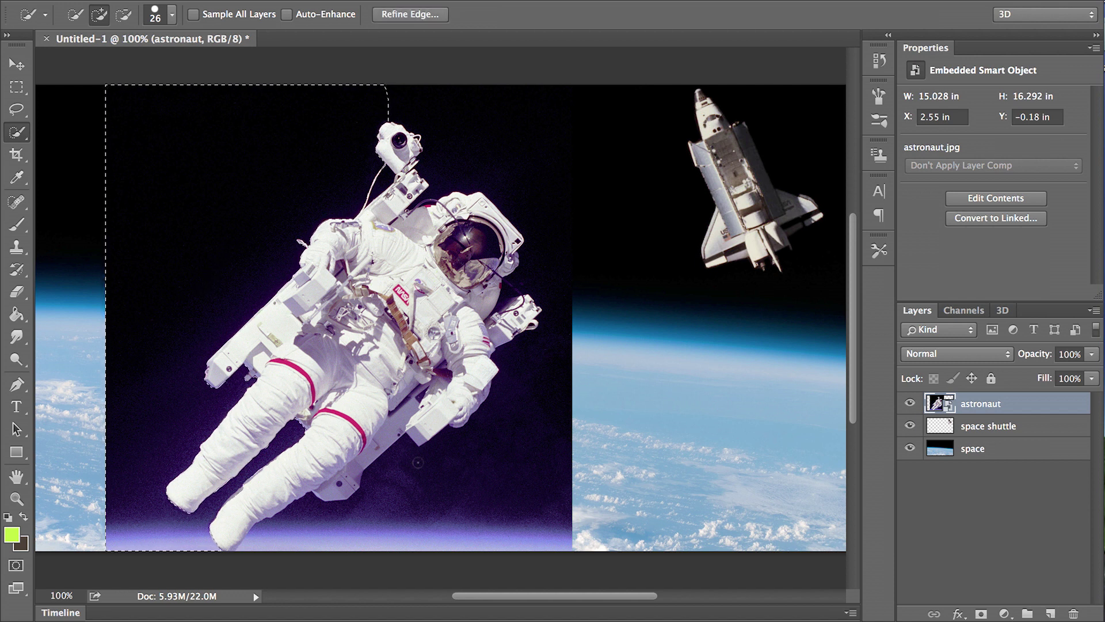
pyautogui.moveTo(418, 462); pyautogui.dragTo(489, 507)
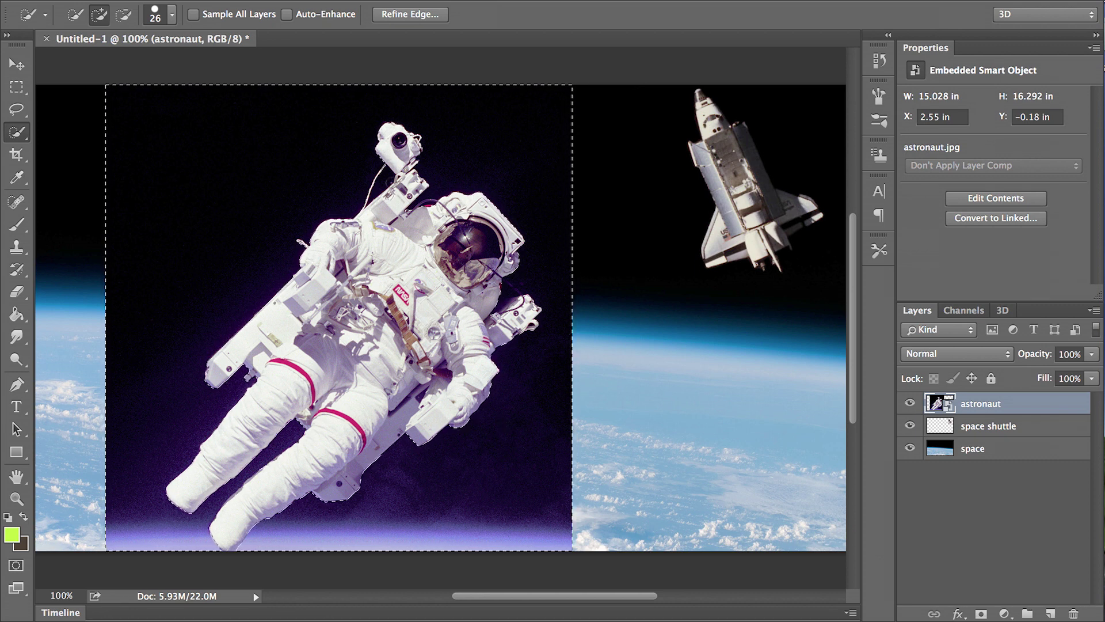
# Subtract the thin cable beside the astronaut's camera arm, with a margin around it, from the background selection.
pyautogui.hotkey('ctrl', '+')
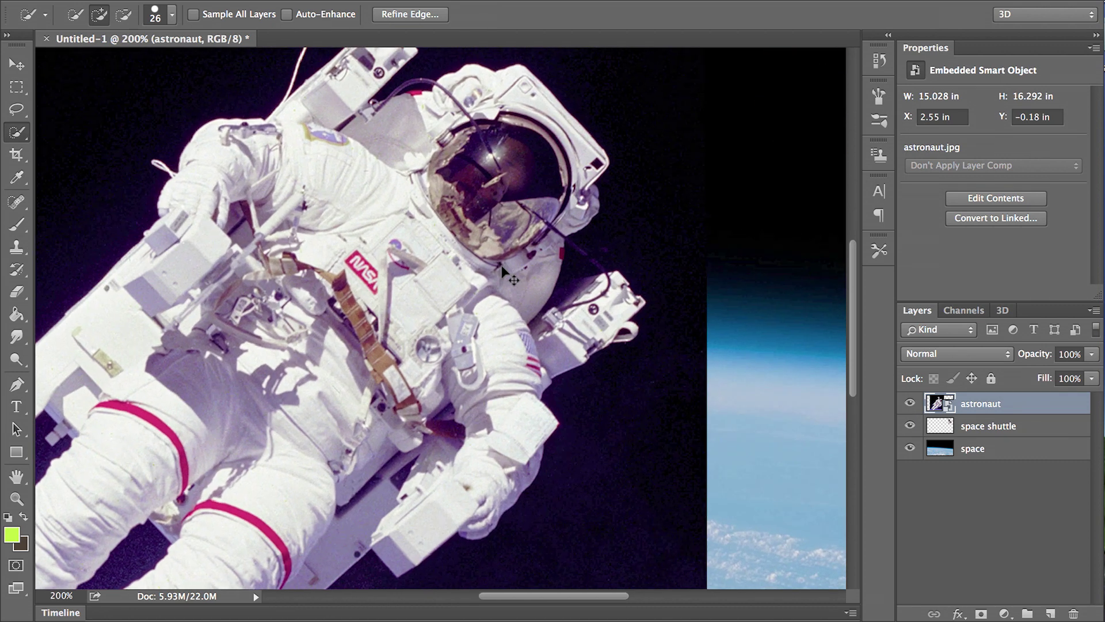
pyautogui.hotkey('ctrl', '+')
pyautogui.scroll(3, 502, 266)
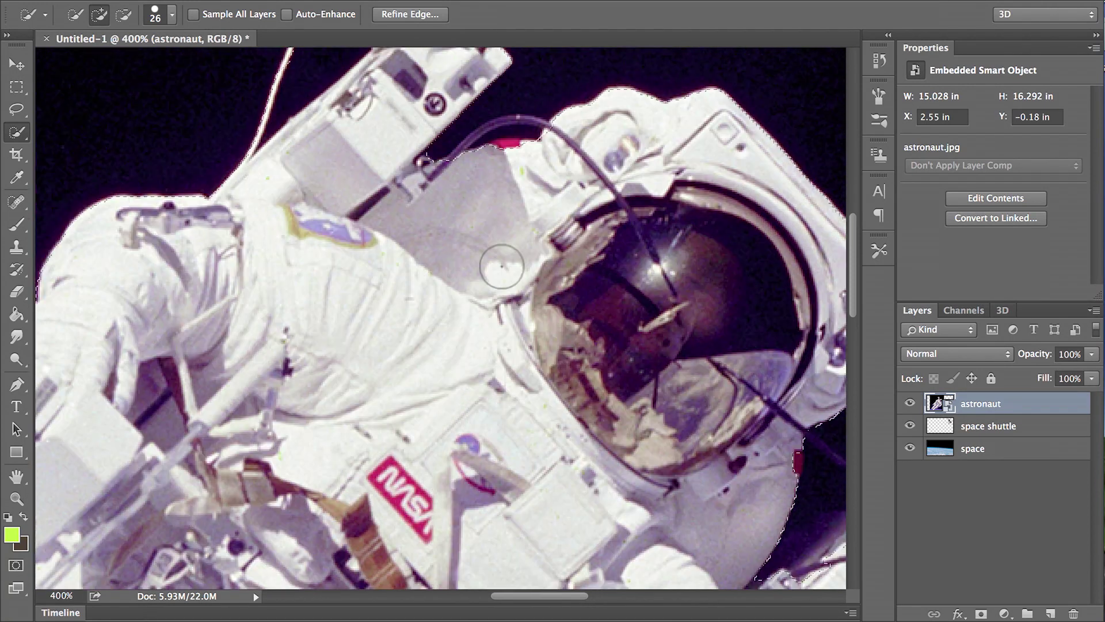
pyautogui.scroll(5, 502, 266)
pyautogui.hscroll(-3, 502, 266)
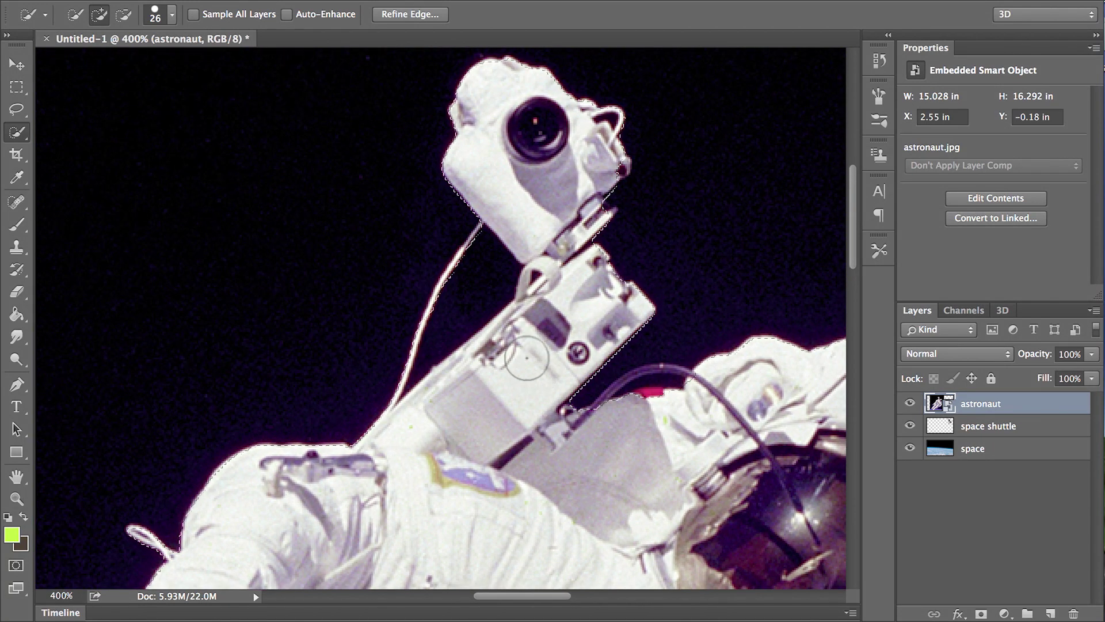
pyautogui.press('alt')
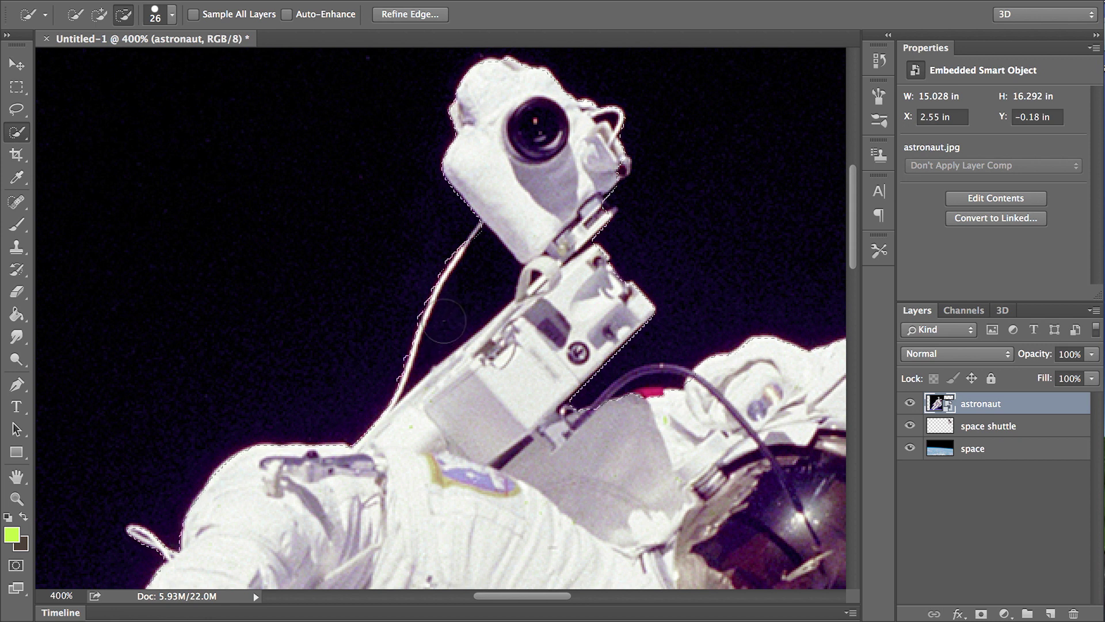
pyautogui.press('alt')
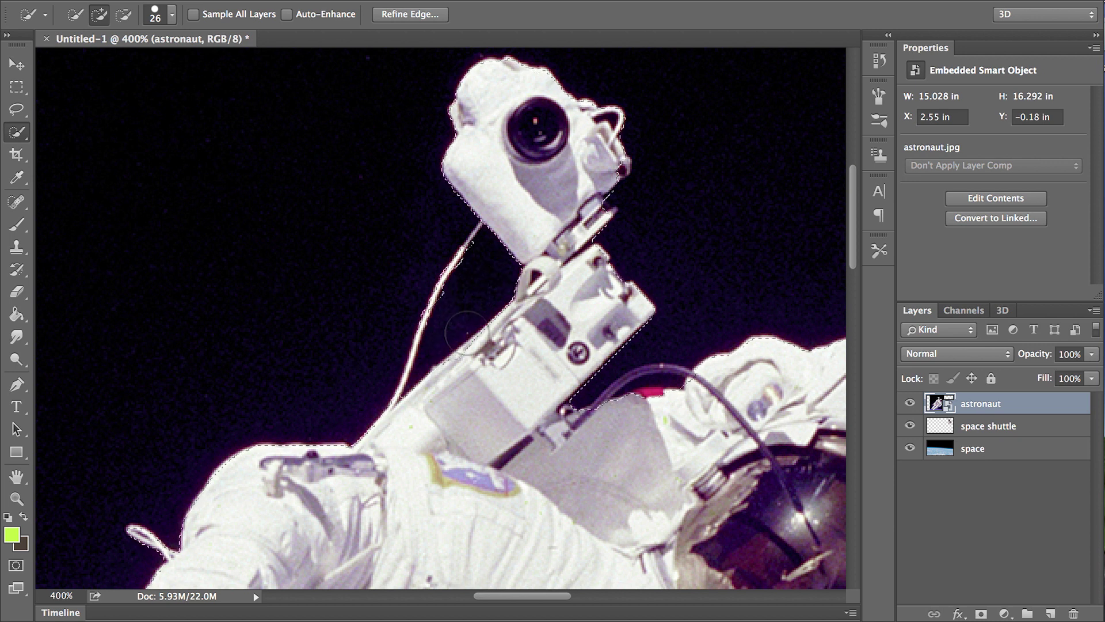
pyautogui.press('alt')
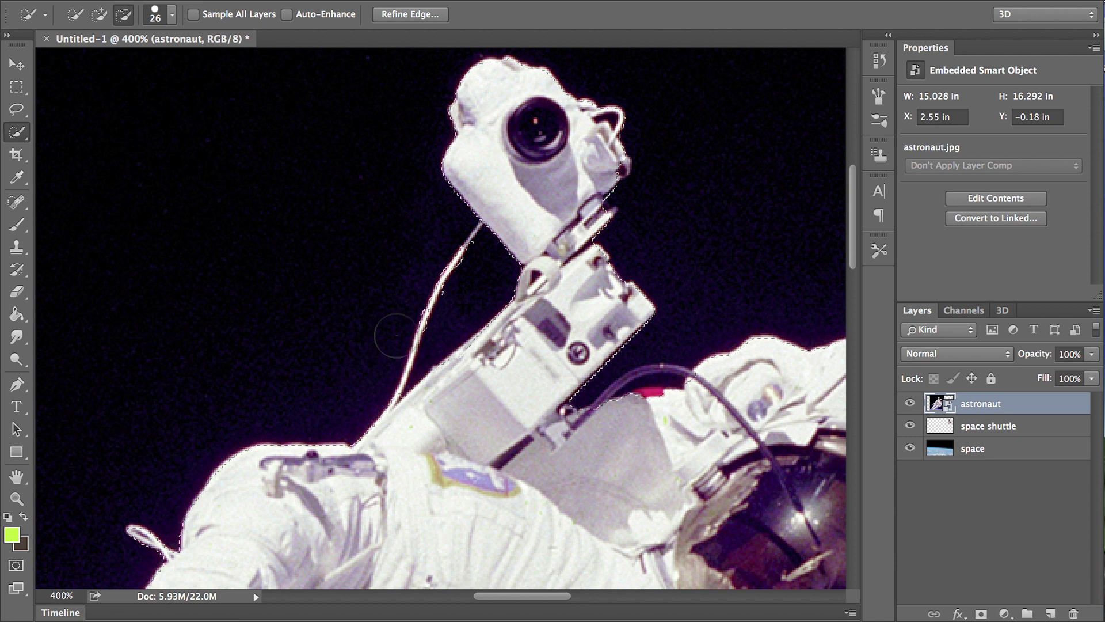
pyautogui.click(414, 305)
pyautogui.press('alt')
pyautogui.press('alt')
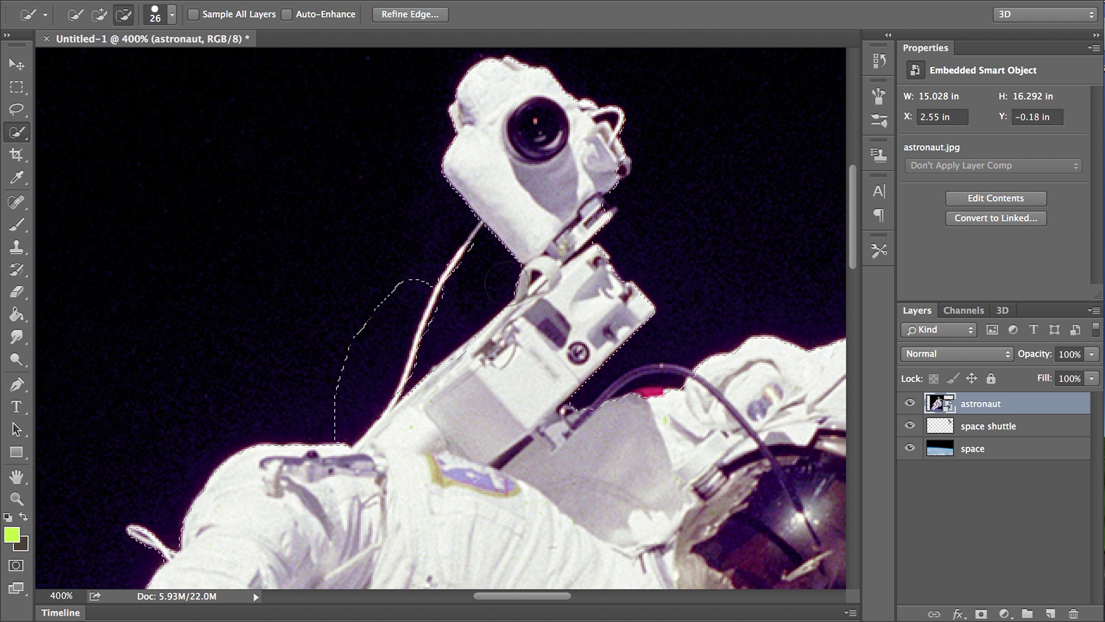
pyautogui.click(454, 281)
pyautogui.click(471, 244)
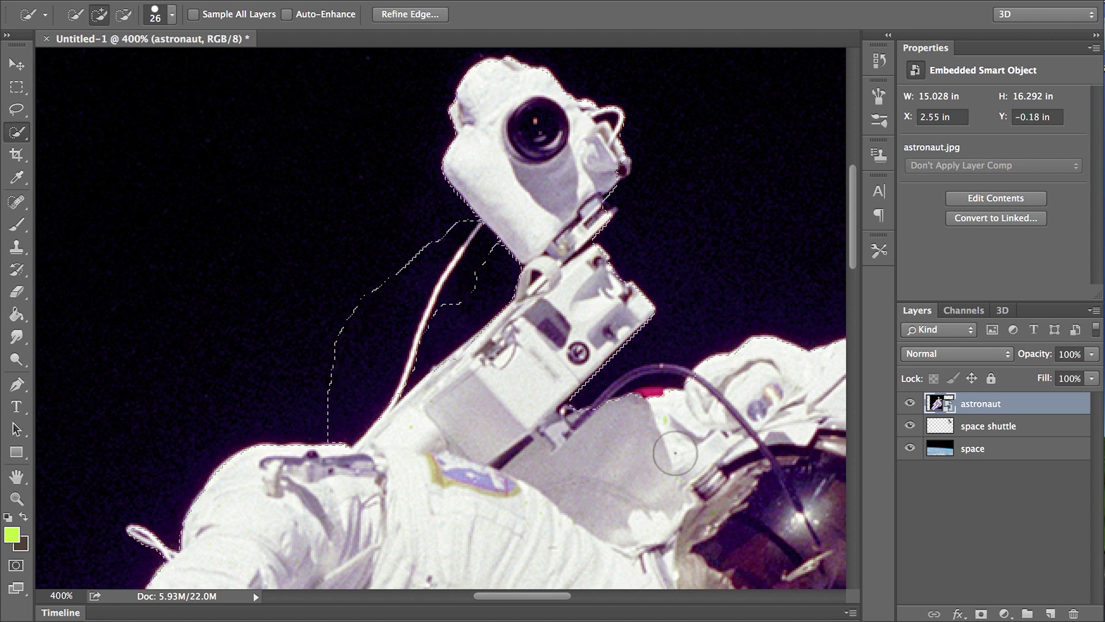
pyautogui.keyDown('alt'); pyautogui.click(425, 371); pyautogui.keyUp('alt')
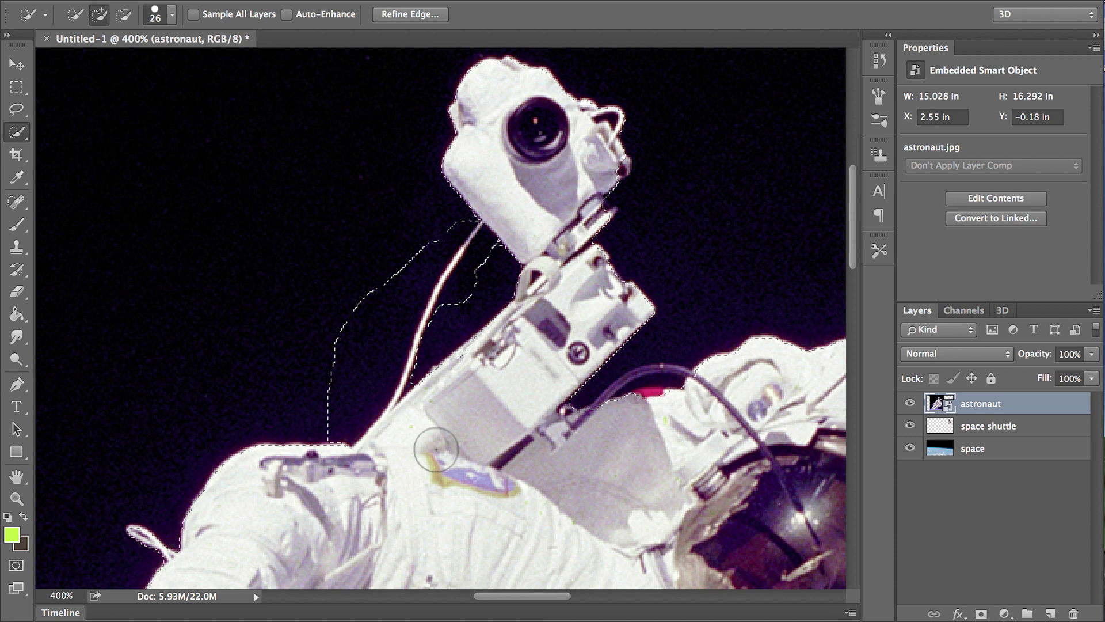
pyautogui.keyDown('alt'); pyautogui.click(477, 369); pyautogui.keyUp('alt')
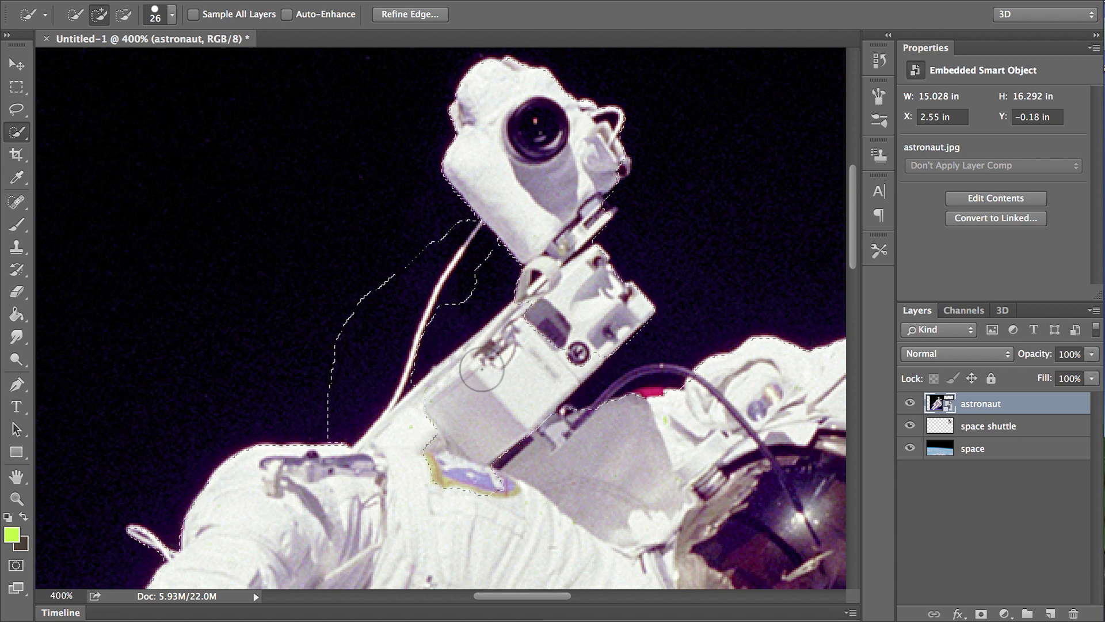
pyautogui.press('super+z')
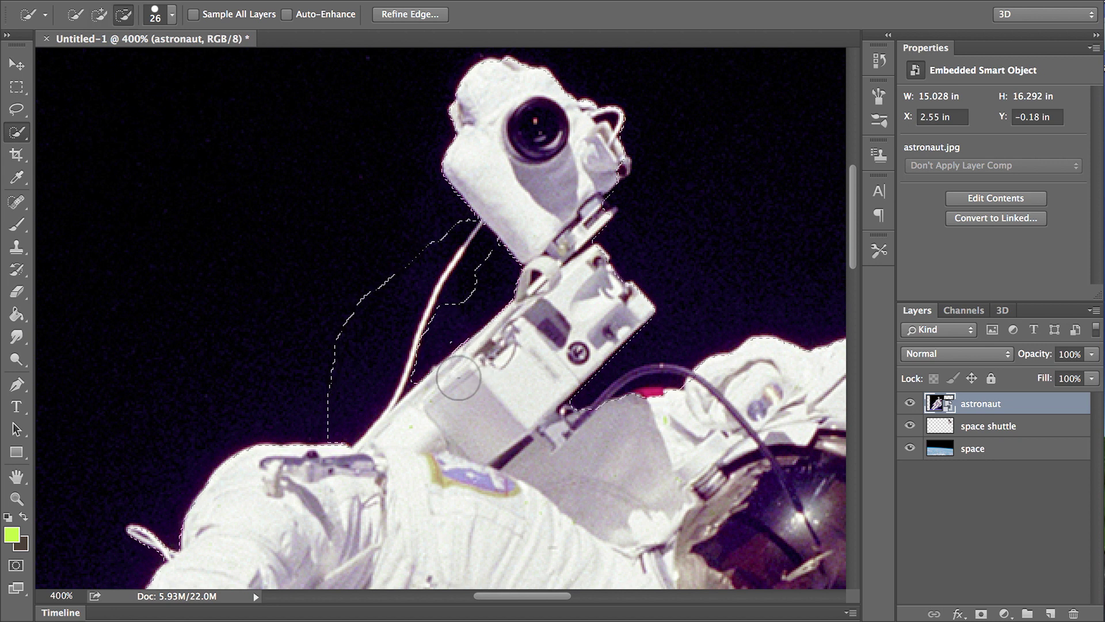
# Rasterize the astronaut layer and delete the selected background from it.
pyautogui.press('Delete')
pyautogui.press('Return')
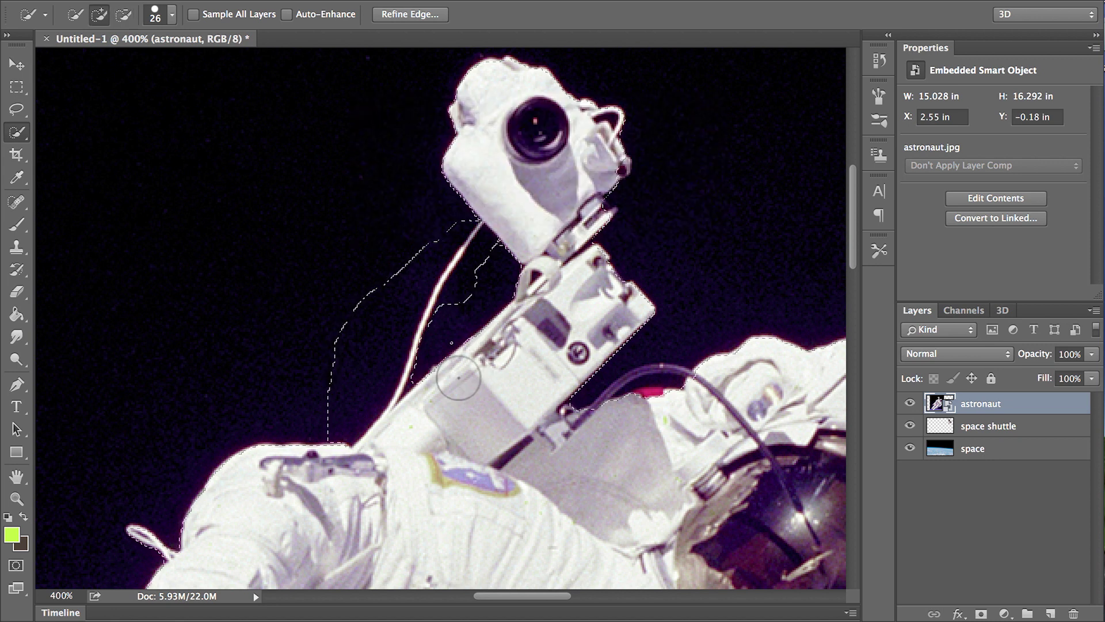
pyautogui.rightClick(1010, 401)
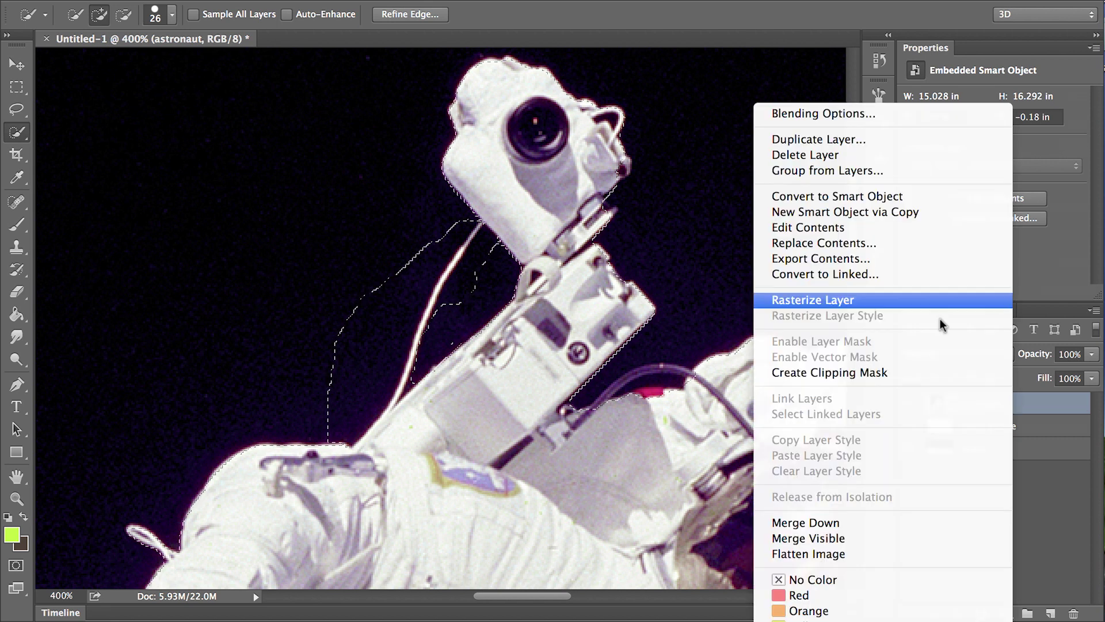
pyautogui.click(923, 302)
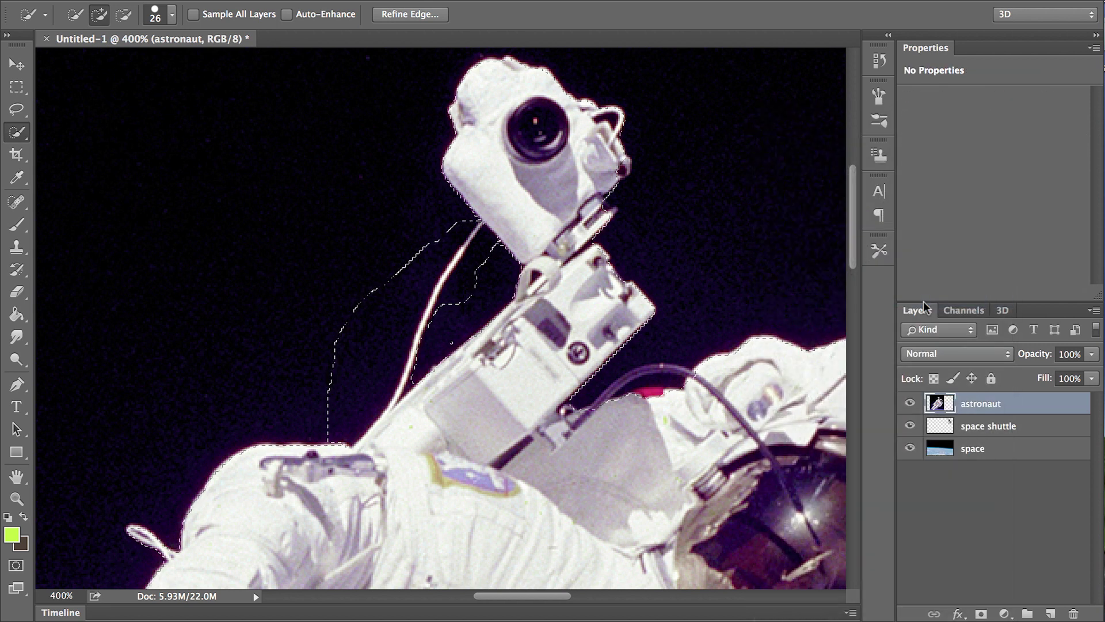
pyautogui.press('Delete')
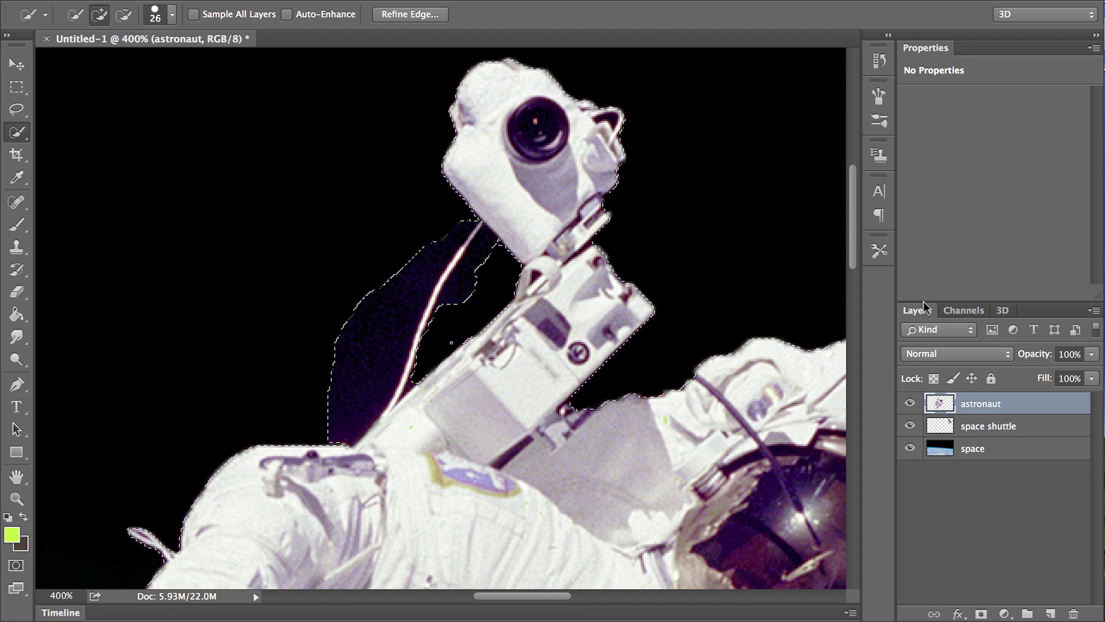
# Examine the astronaut cut-out's edges and leftover outlines with the selection dropped, and restore the selection.
pyautogui.hotkey('ctrl', 'd')
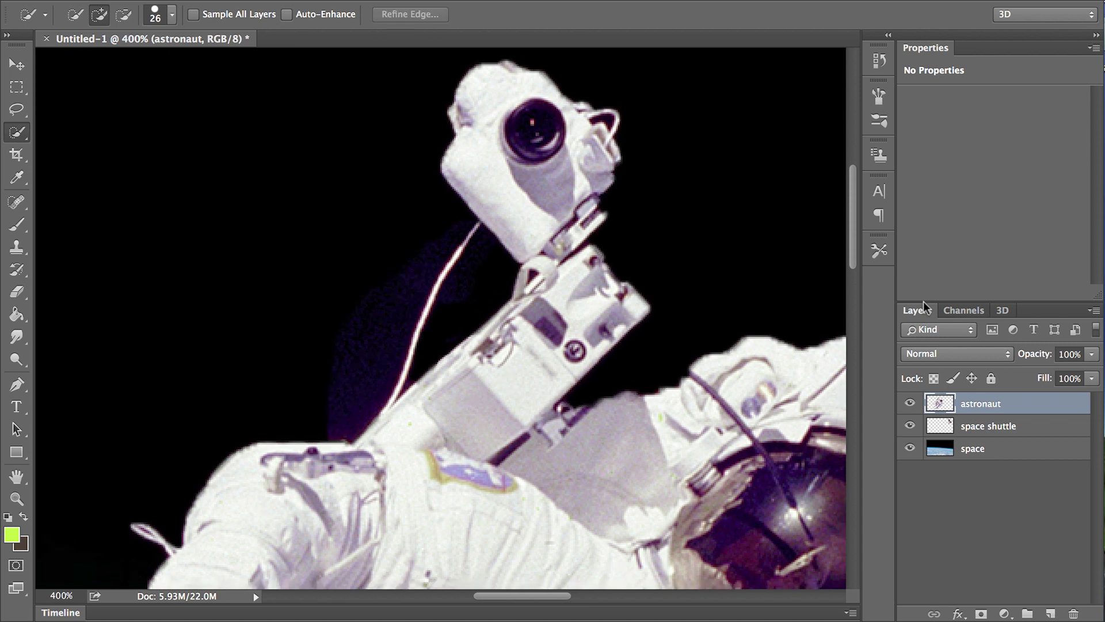
pyautogui.hotkey('ctrl', '-')
pyautogui.hotkey('ctrl', '-')
pyautogui.hotkey('ctrl', '-')
pyautogui.hotkey('ctrl', '-')
pyautogui.hotkey('ctrl', '-')
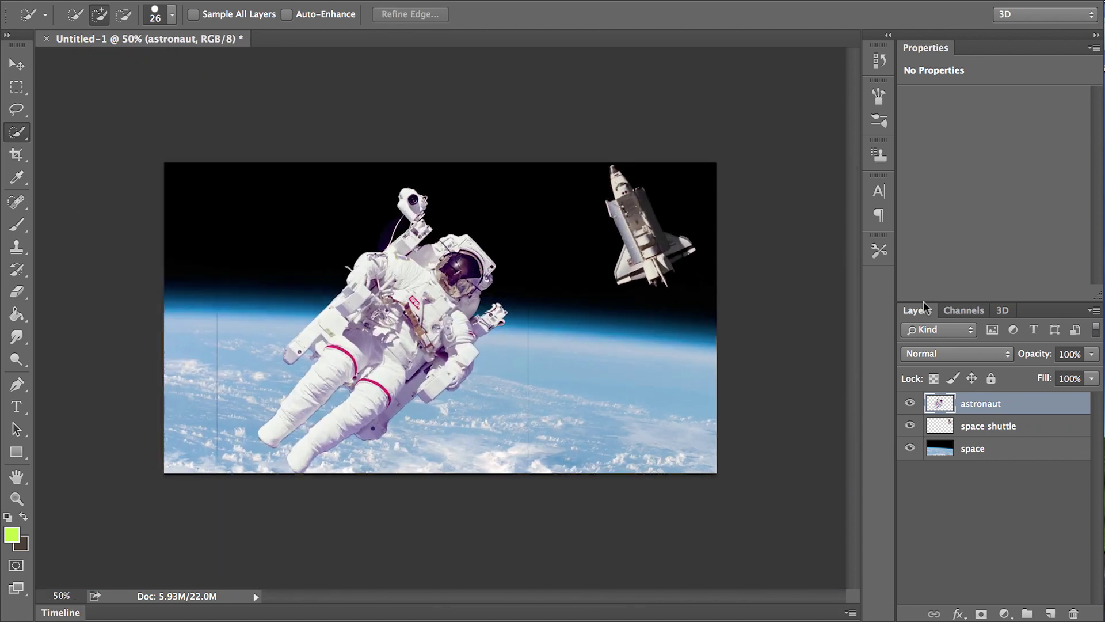
pyautogui.hotkey('ctrl', '+')
pyautogui.hotkey('ctrl', '+')
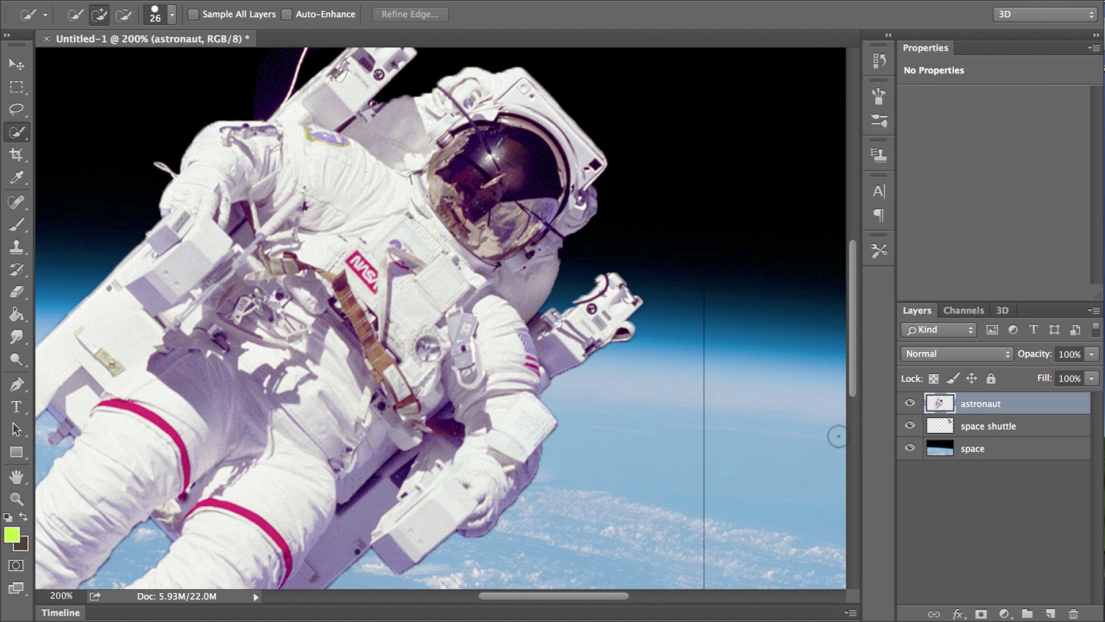
pyautogui.hscroll(-5, 799, 466)
pyautogui.scroll(-2, 799, 465)
pyautogui.hotkey('ctrl', 'z')
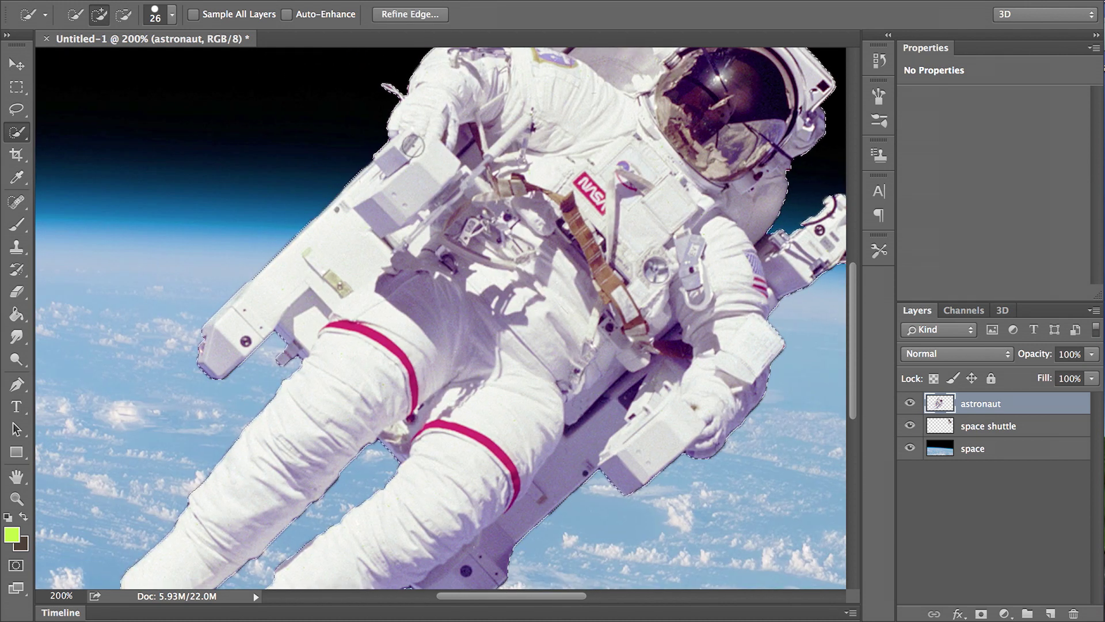
# Refine the selection edge with Smooth 10, Feather 0.8 px and Shift Edge +36%, delete it from the astronaut layer, and deselect.
pyautogui.click(426, 14)
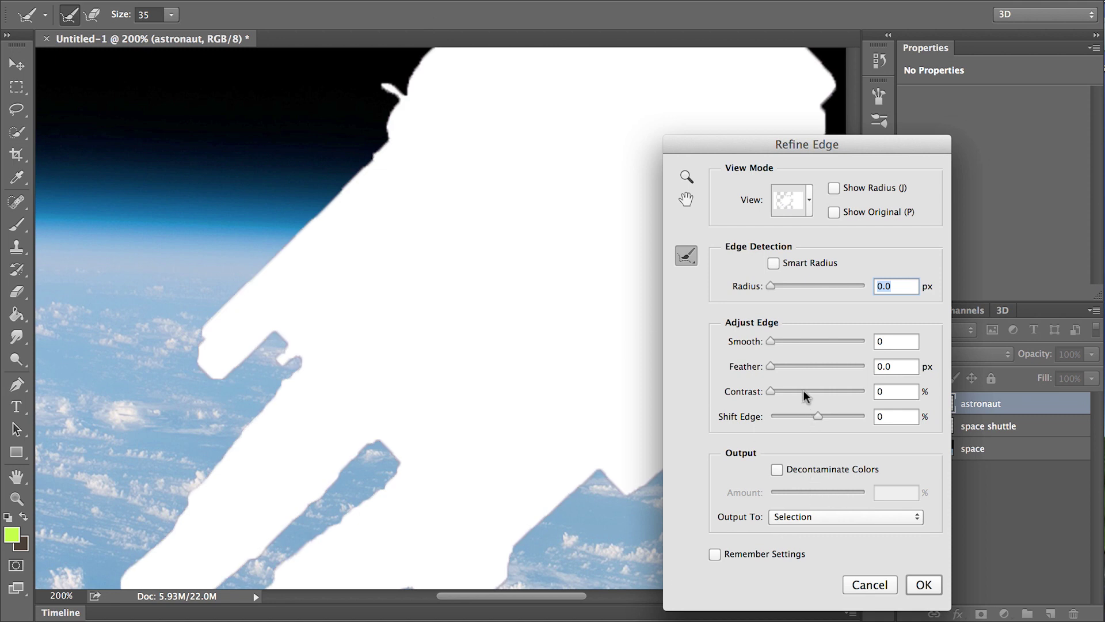
pyautogui.click(798, 366)
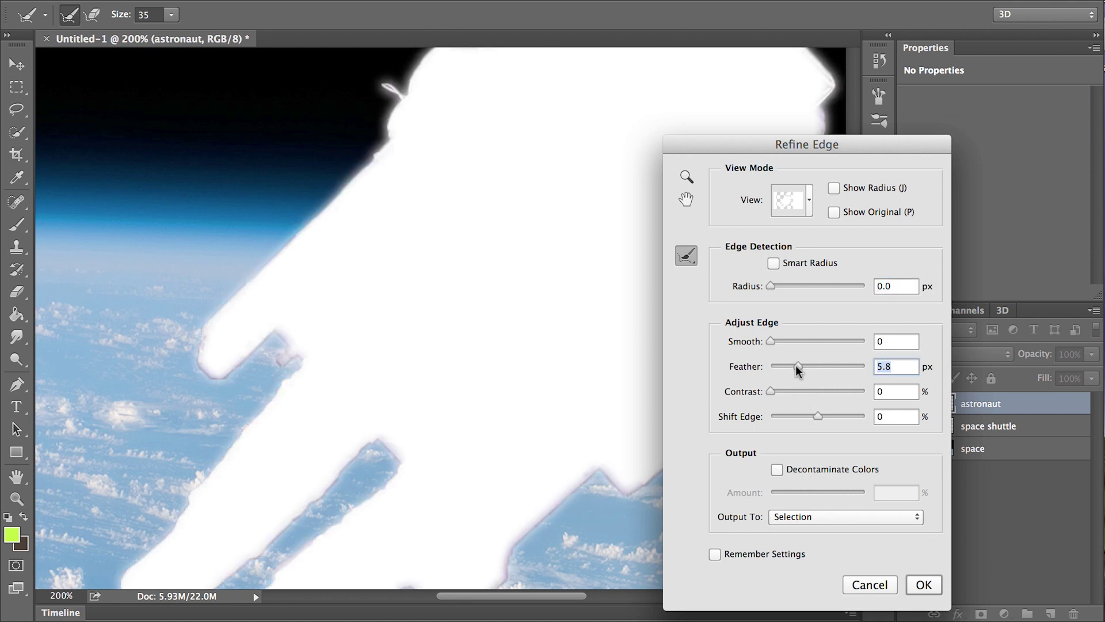
pyautogui.moveTo(796, 366); pyautogui.dragTo(775, 367)
pyautogui.moveTo(818, 416); pyautogui.dragTo(834, 412)
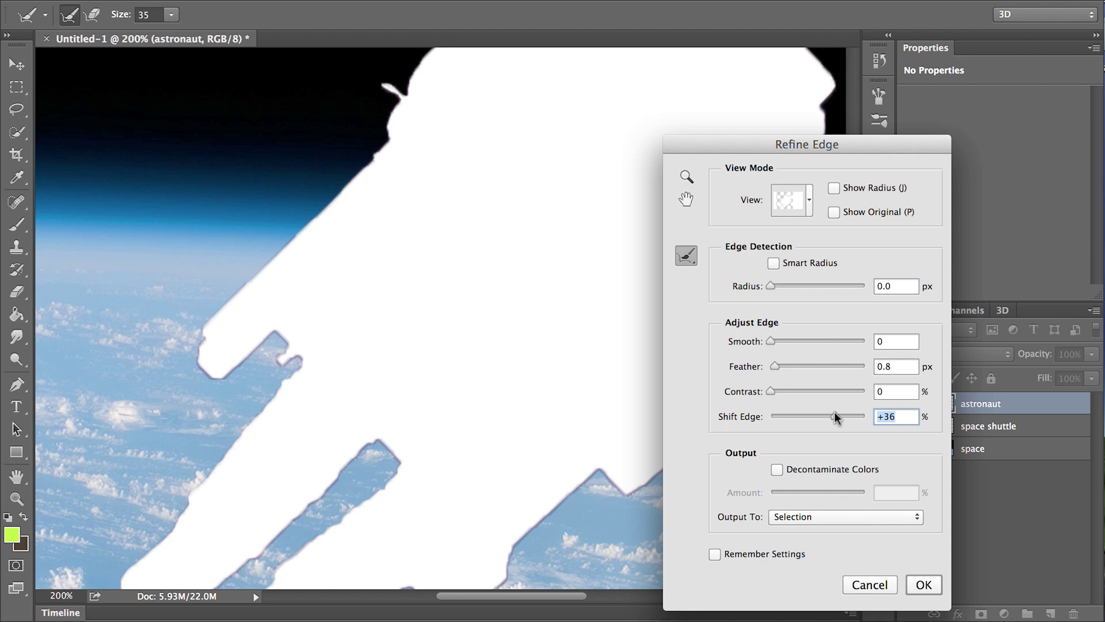
pyautogui.click(780, 341)
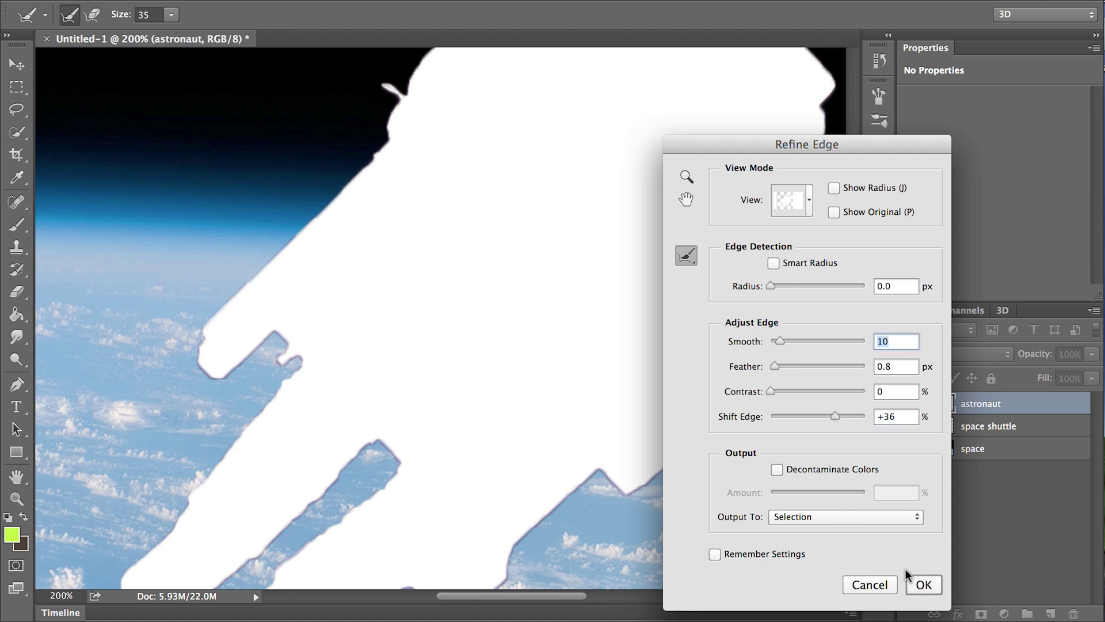
pyautogui.click(936, 585)
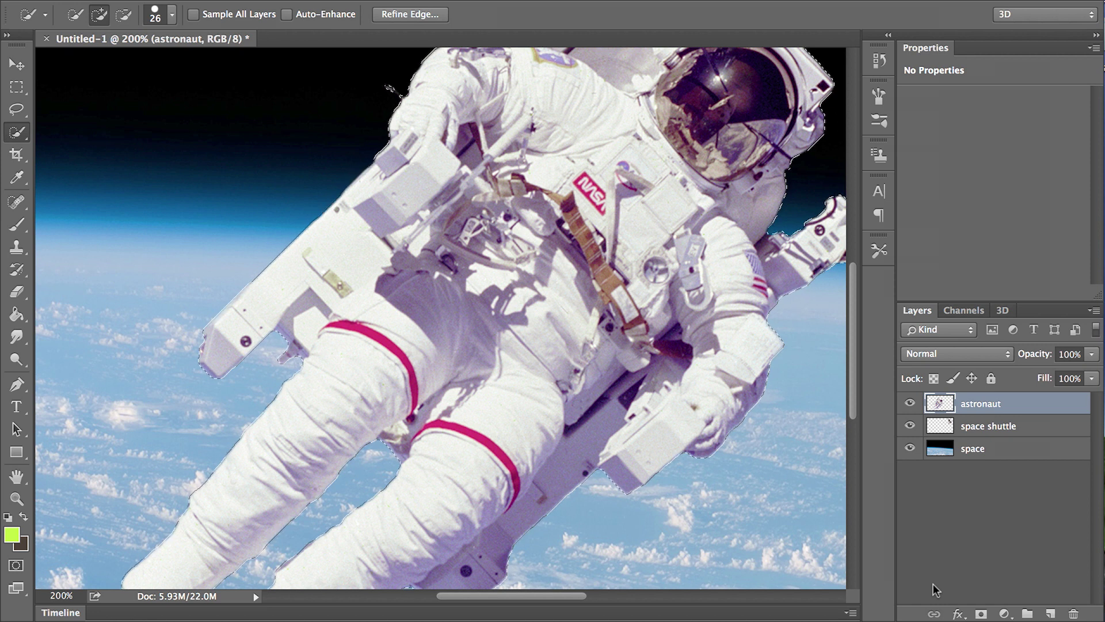
pyautogui.press('super+d')
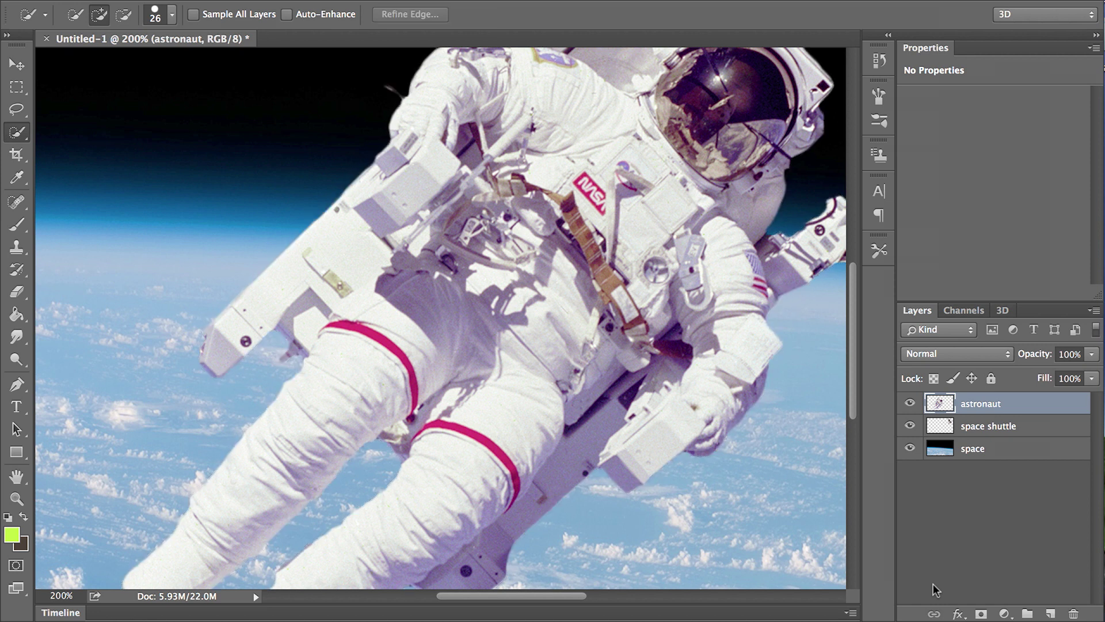
# Move the cut-out astronaut to the left part of the image, so the lower legs meet the image's left edge.
pyautogui.scroll(-5, 400, 299)
pyautogui.hscroll(-4, 400, 299)
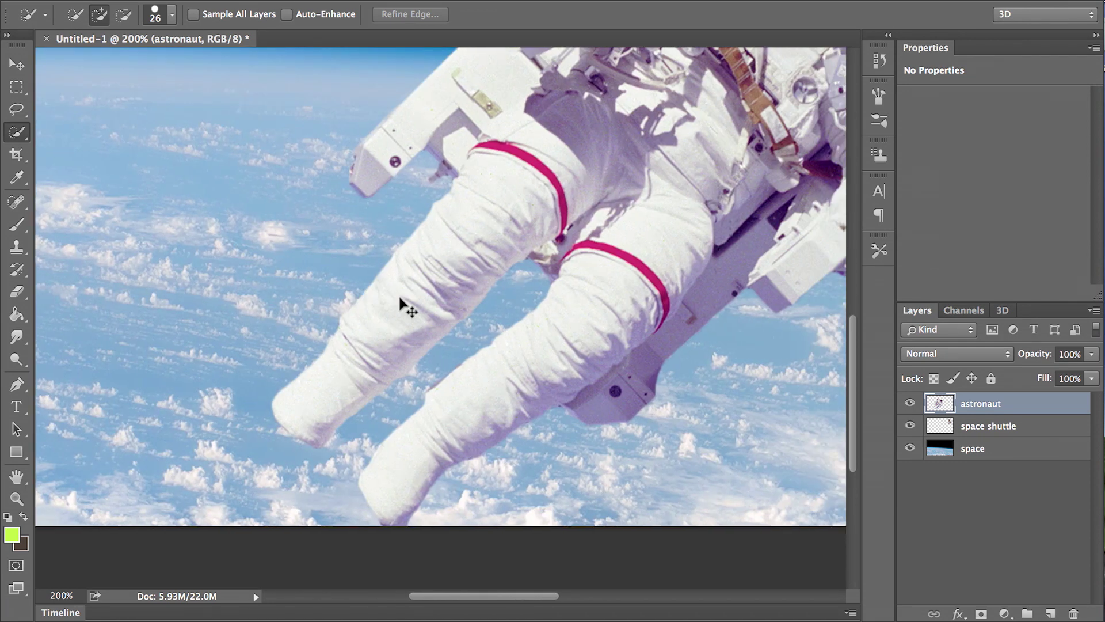
pyautogui.press('super+0')
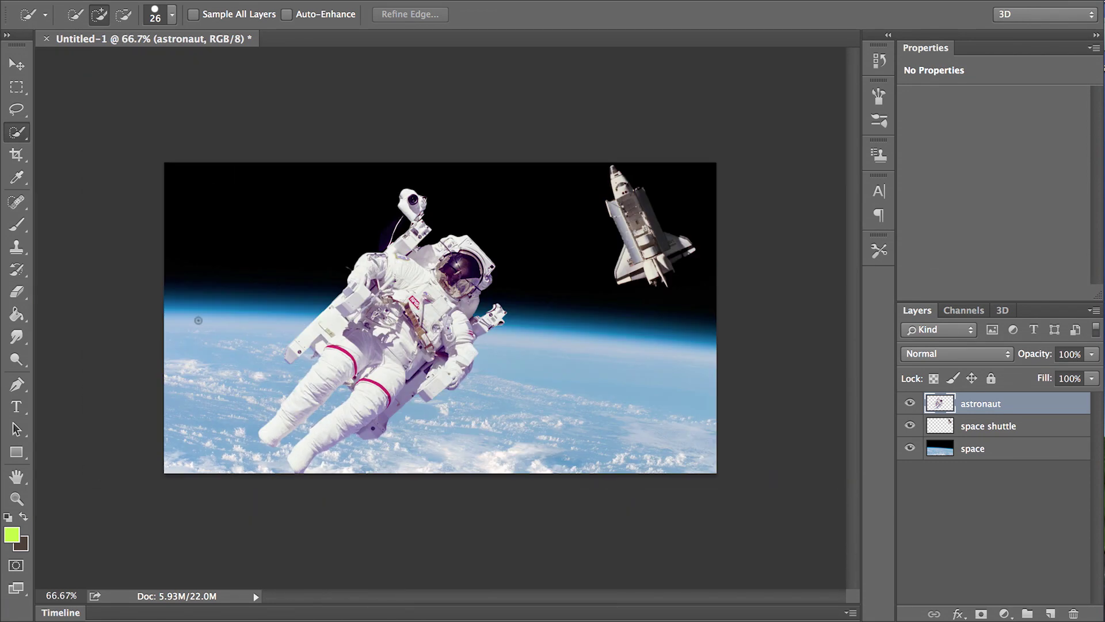
pyautogui.press('v')
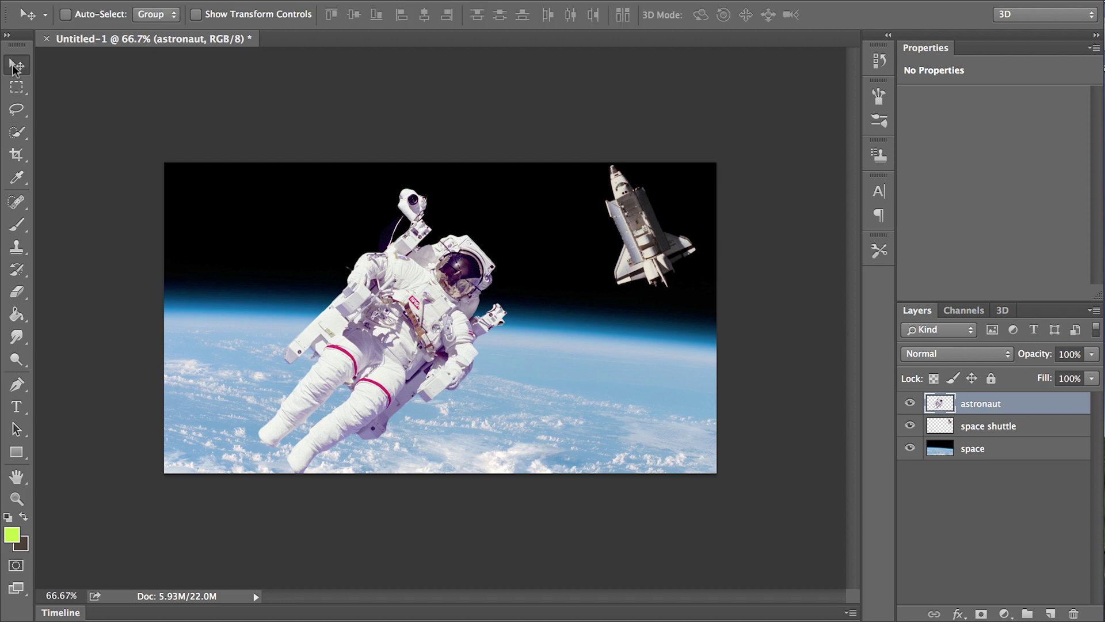
pyautogui.moveTo(453, 311); pyautogui.dragTo(334, 320)
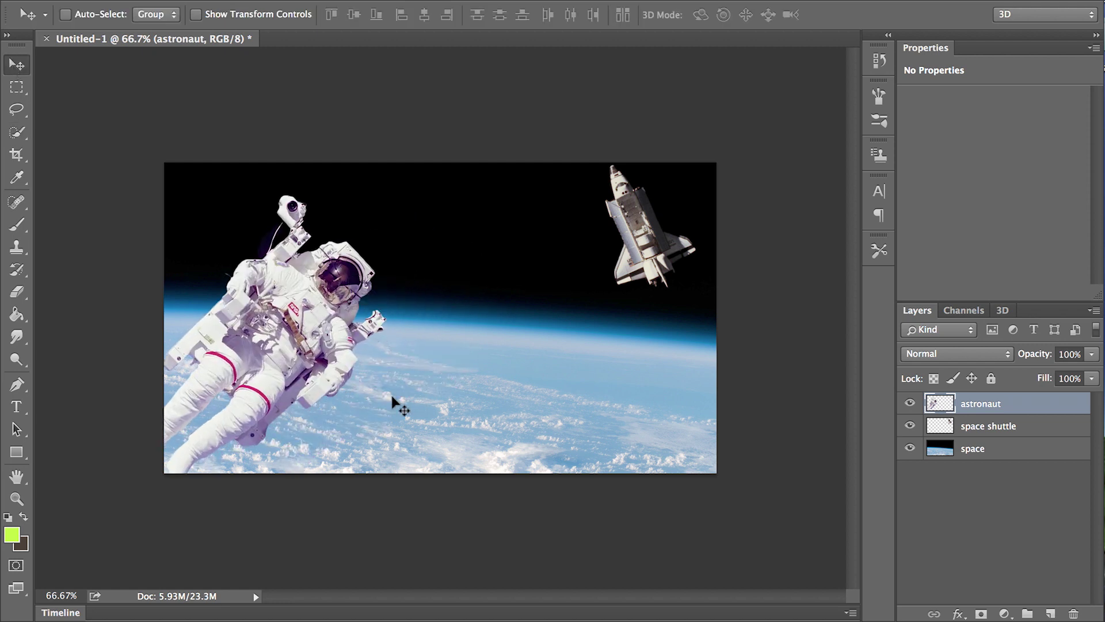
# Duplicate the astronaut layer as "astronaut copy" and move the copy to the right of the original.
pyautogui.rightClick(1012, 404)
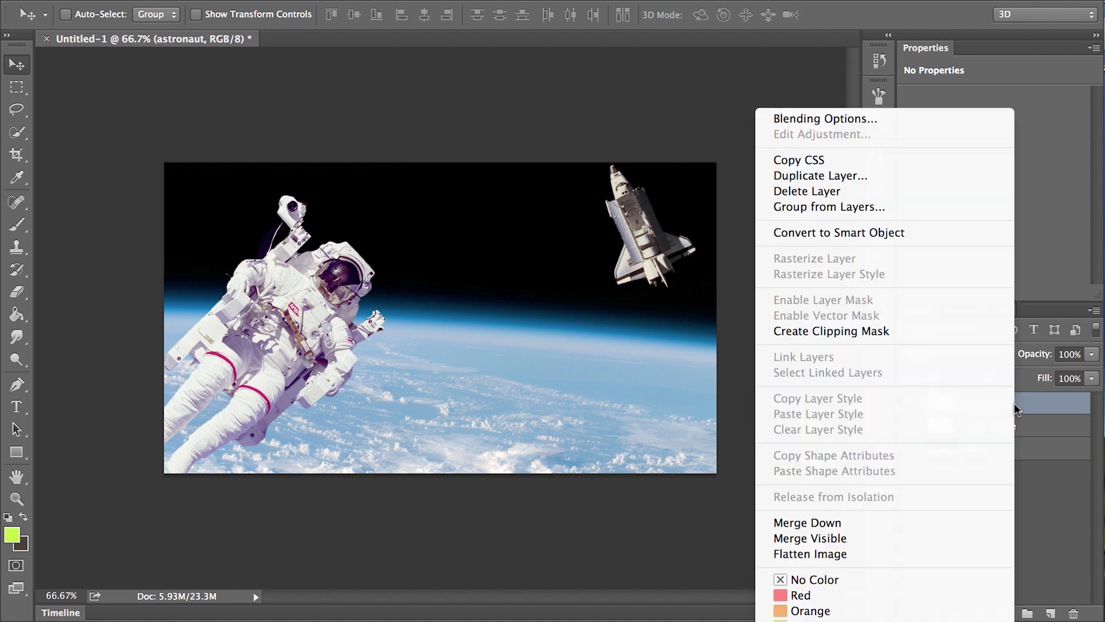
pyautogui.click(895, 175)
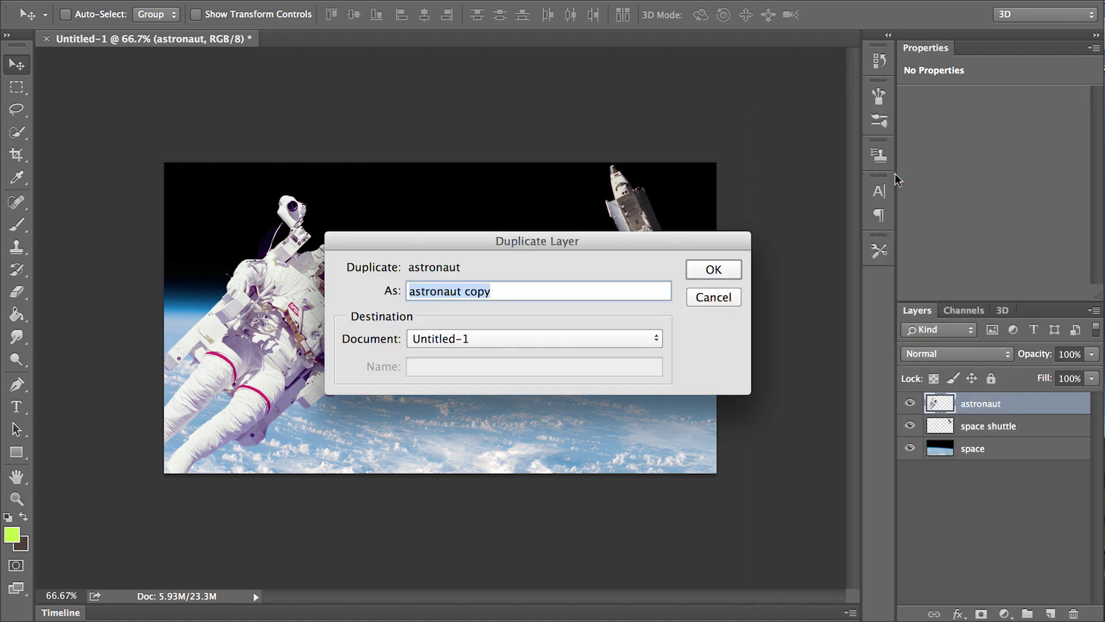
pyautogui.press('Return')
pyautogui.moveTo(267, 358); pyautogui.dragTo(466, 367)
# Rotate the astronaut copy by about -50.17° so it floats upright, and position it just below and left of the space shuttle.
pyautogui.hotkey('ctrl', 't')
pyautogui.moveTo(621, 582); pyautogui.dragTo(822, 327)
pyautogui.moveTo(525, 440); pyautogui.dragTo(596, 475)
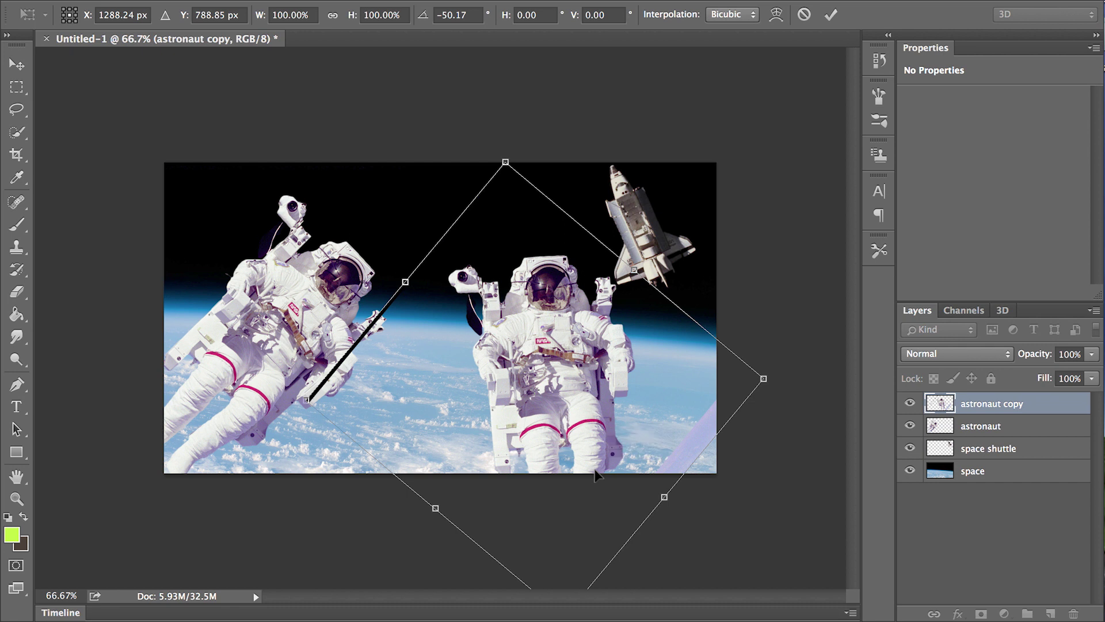
pyautogui.click(832, 11)
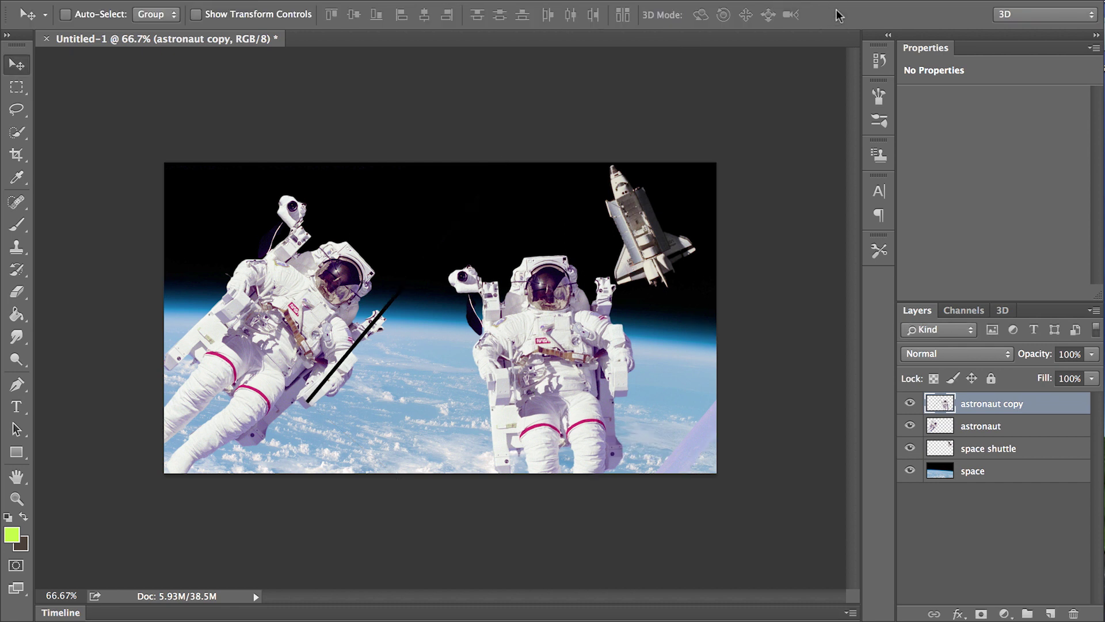
# Erase the black streak over the left astronaut and the lavender streak in the image's lower-right corner from the astronaut copy layer.
pyautogui.press('e')
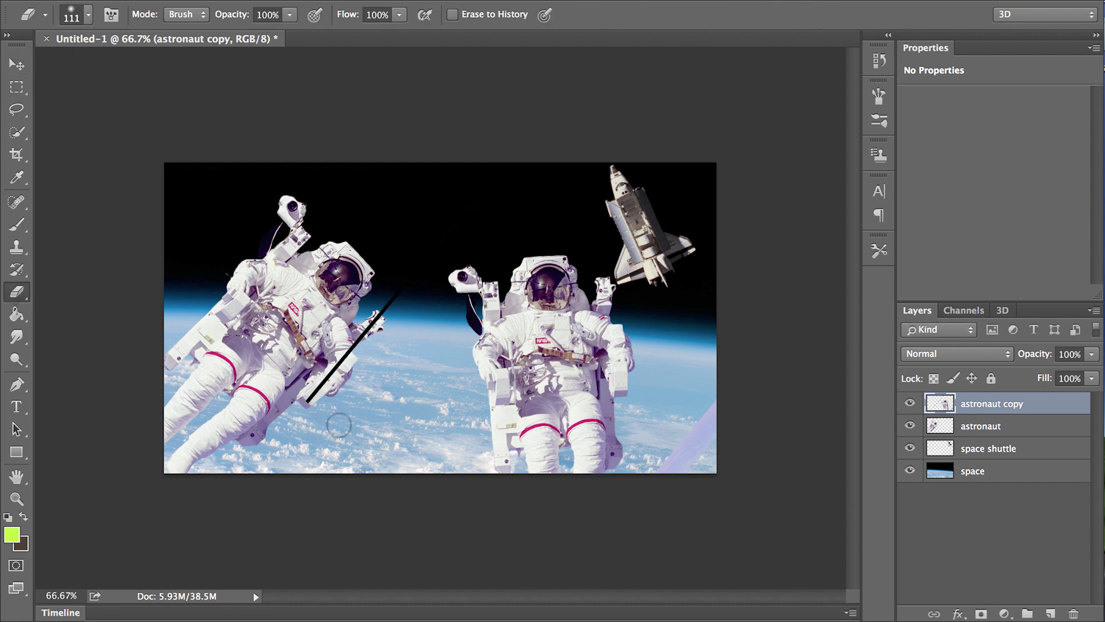
pyautogui.moveTo(308, 403); pyautogui.dragTo(391, 300)
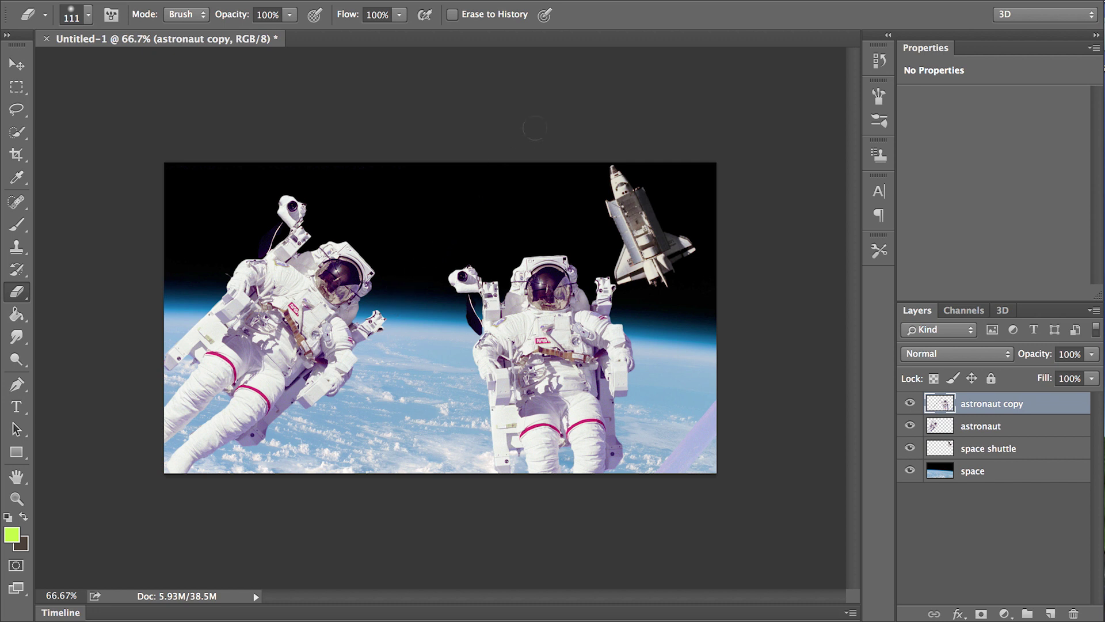
pyautogui.moveTo(707, 464)
pyautogui.mouseDown()
pyautogui.moveTo(688, 439)
pyautogui.moveTo(699, 419)
pyautogui.moveTo(636, 495)
pyautogui.moveTo(711, 407)
pyautogui.mouseUp()
# Examine the astronaut copy up close for leftover background around the legs, torso and camera arm.
pyautogui.press('super+plus')
pyautogui.press('super+plus')
pyautogui.press('super+plus')
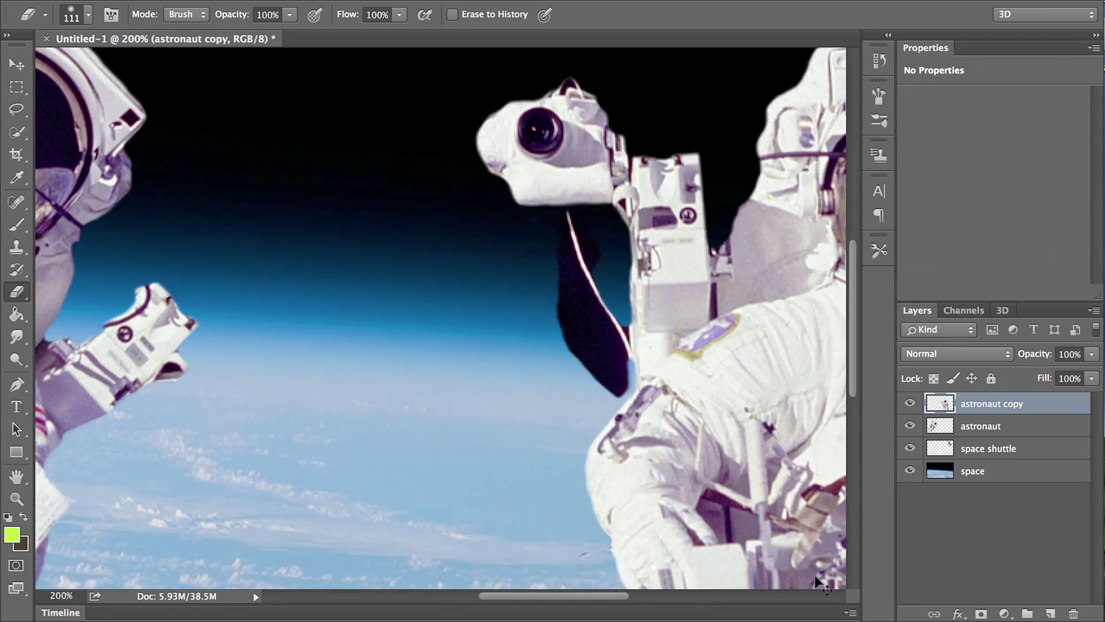
pyautogui.hscroll(7, 815, 577)
pyautogui.scroll(-2, 815, 577)
pyautogui.scroll(-10, 815, 576)
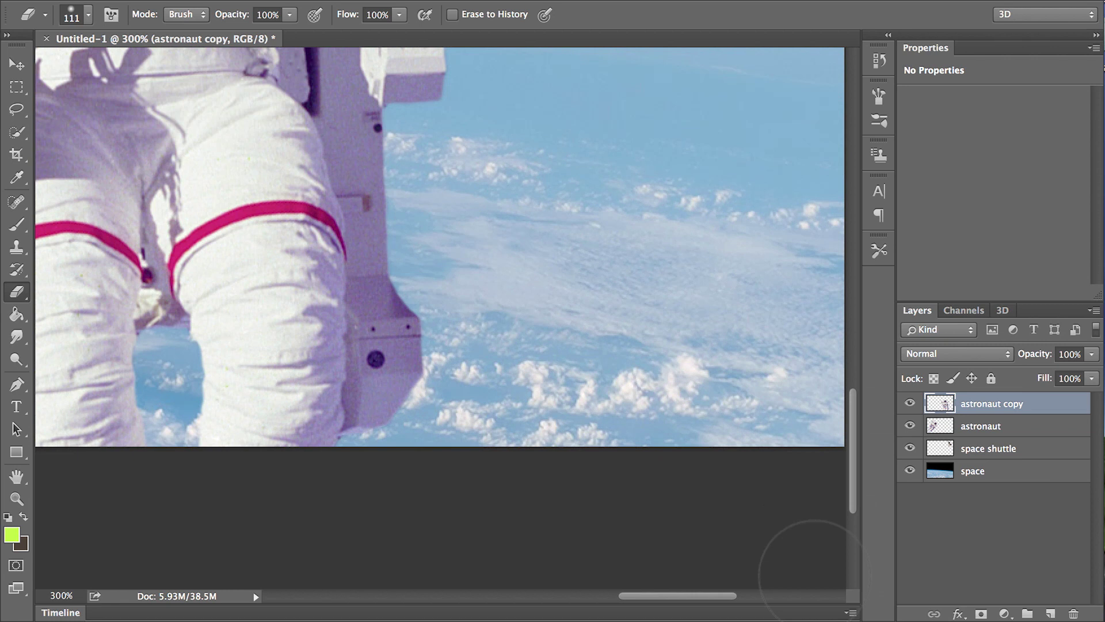
pyautogui.hscroll(-3, 815, 576)
pyautogui.scroll(10, 815, 576)
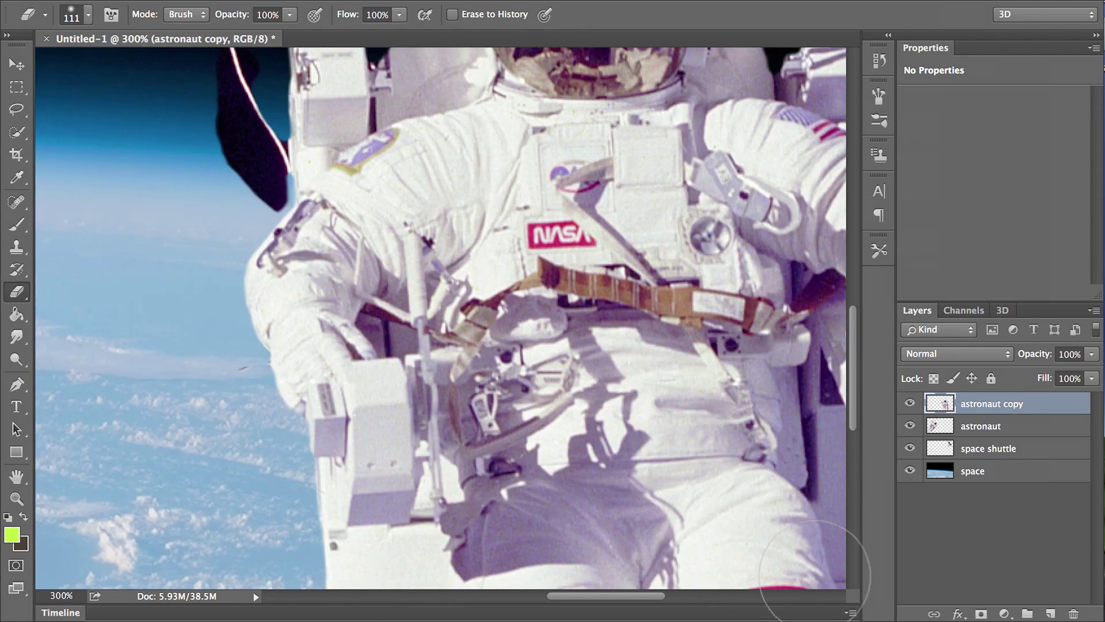
pyautogui.hotkey('ctrl', '-')
pyautogui.hotkey('ctrl', '-')
pyautogui.hotkey('ctrl', '-')
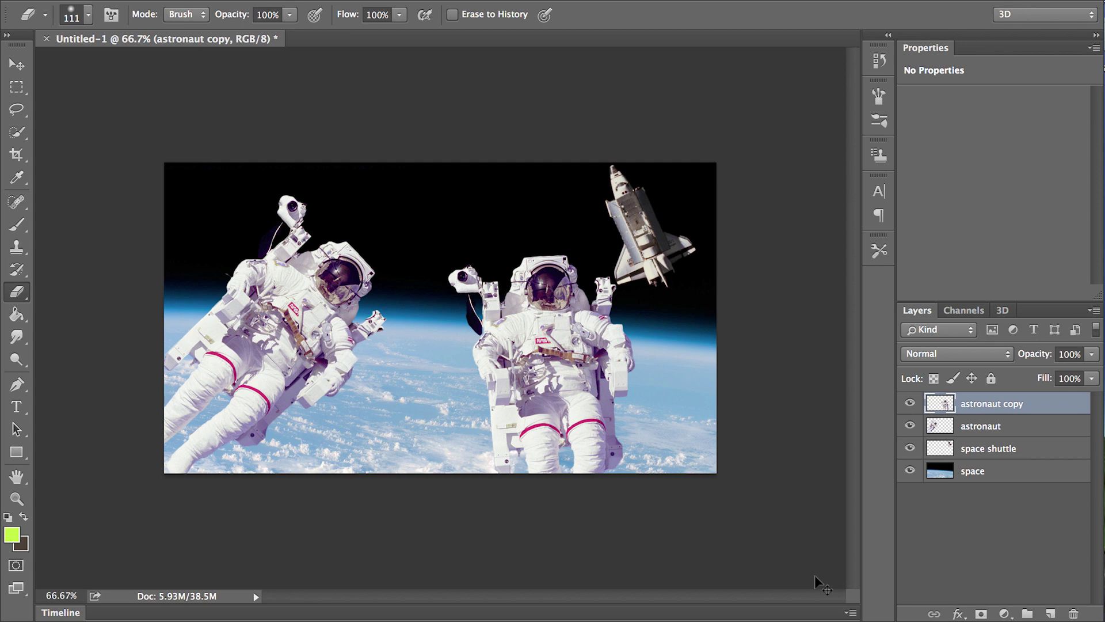
# Examine the left astronaut's helmet and arm edges up close, and compare both astronauts in the whole composition.
pyautogui.hotkey('ctrl', '+')
pyautogui.hotkey('ctrl', '+')
pyautogui.hotkey('ctrl', '+')
pyautogui.hotkey('ctrl', '+')
pyautogui.hscroll(-12, 815, 578)
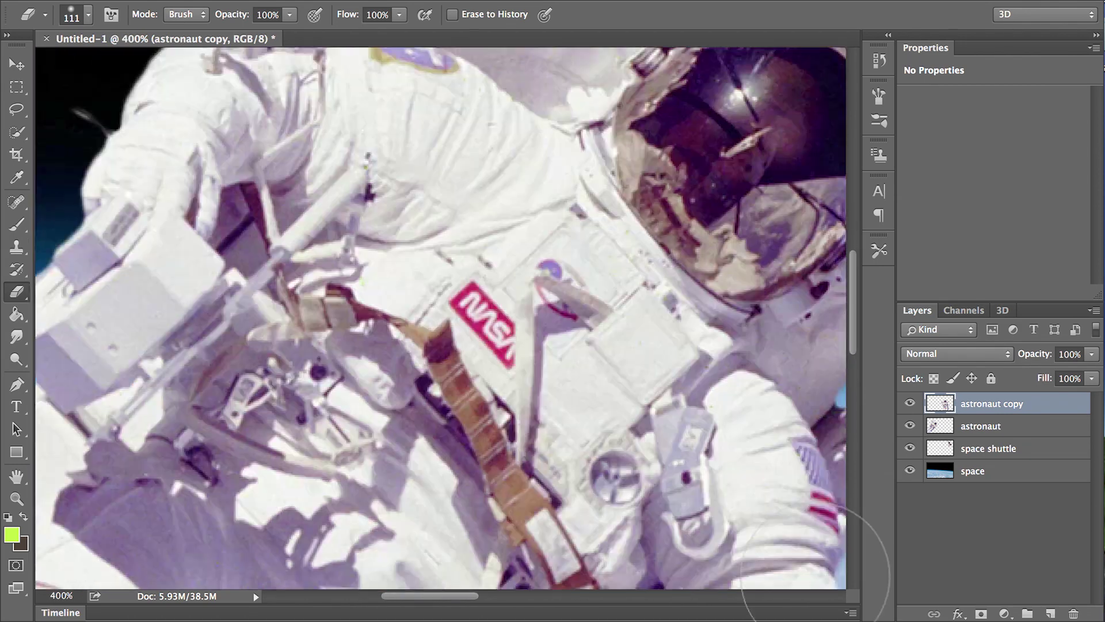
pyautogui.hscroll(6, 814, 576)
pyautogui.scroll(3, 815, 576)
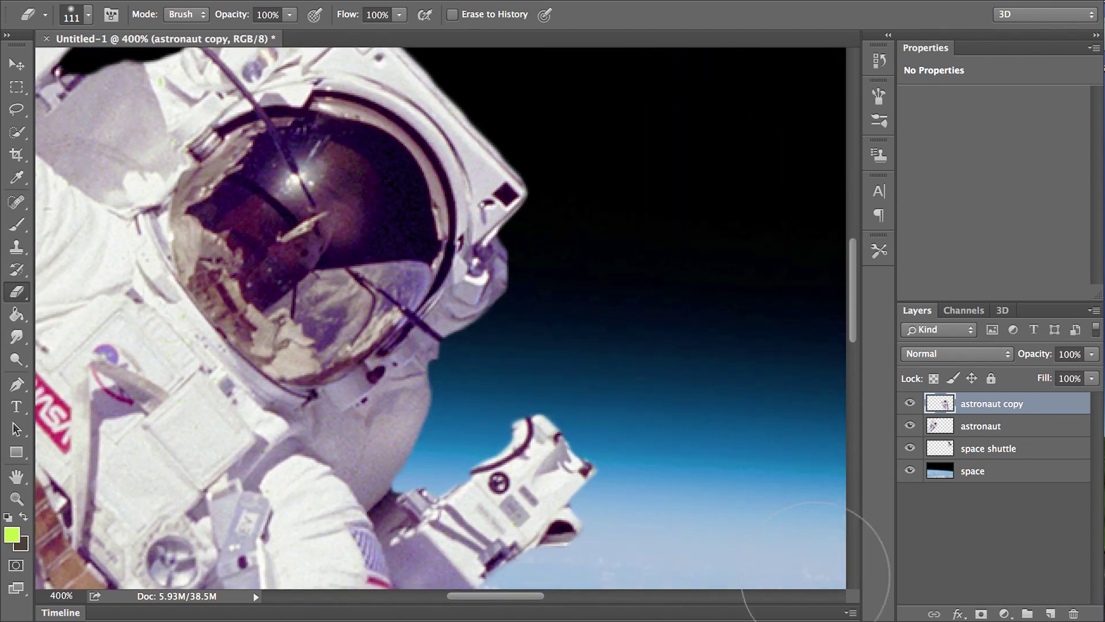
pyautogui.scroll(2, 815, 578)
pyautogui.hscroll(-2, 815, 578)
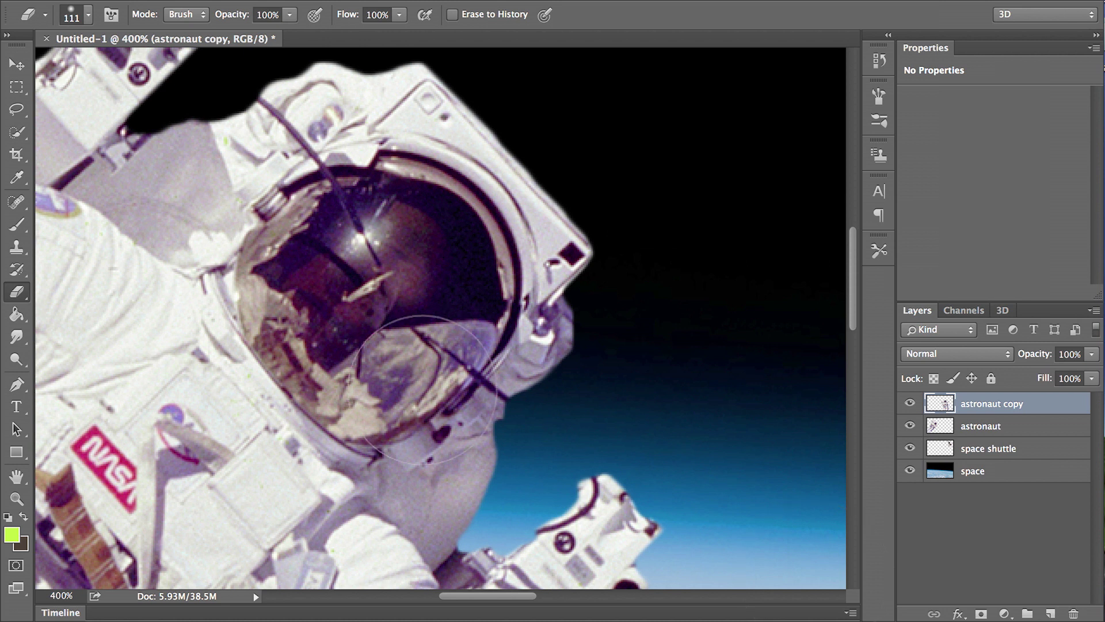
pyautogui.press('super+minus')
pyautogui.press('super+minus')
pyautogui.press('super+minus')
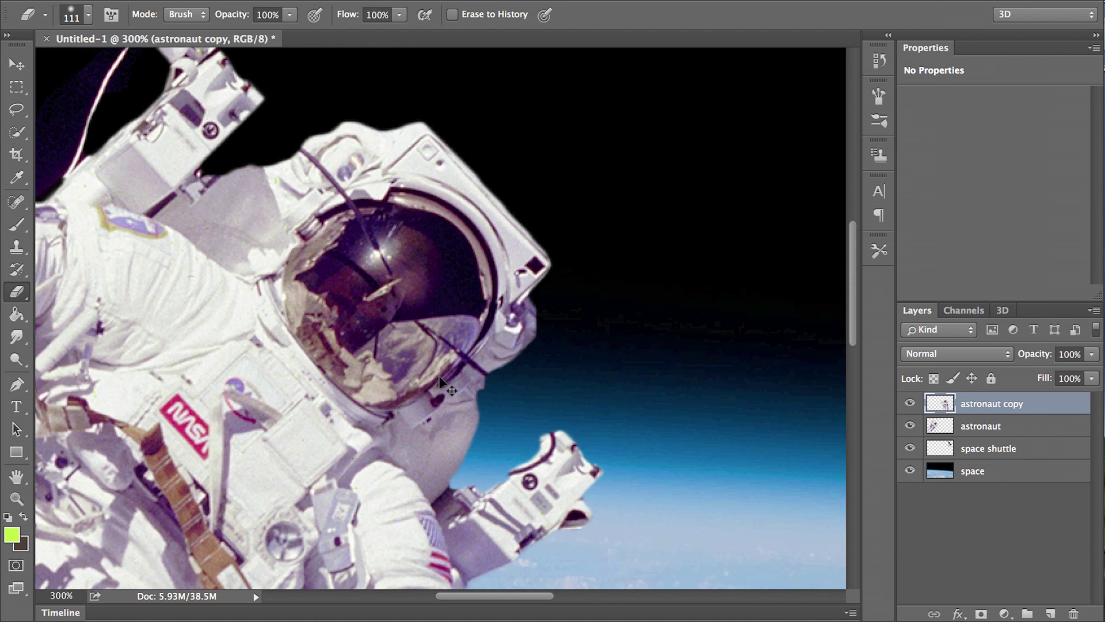
pyautogui.hscroll(5, 438, 377)
pyautogui.scroll(-2, 437, 377)
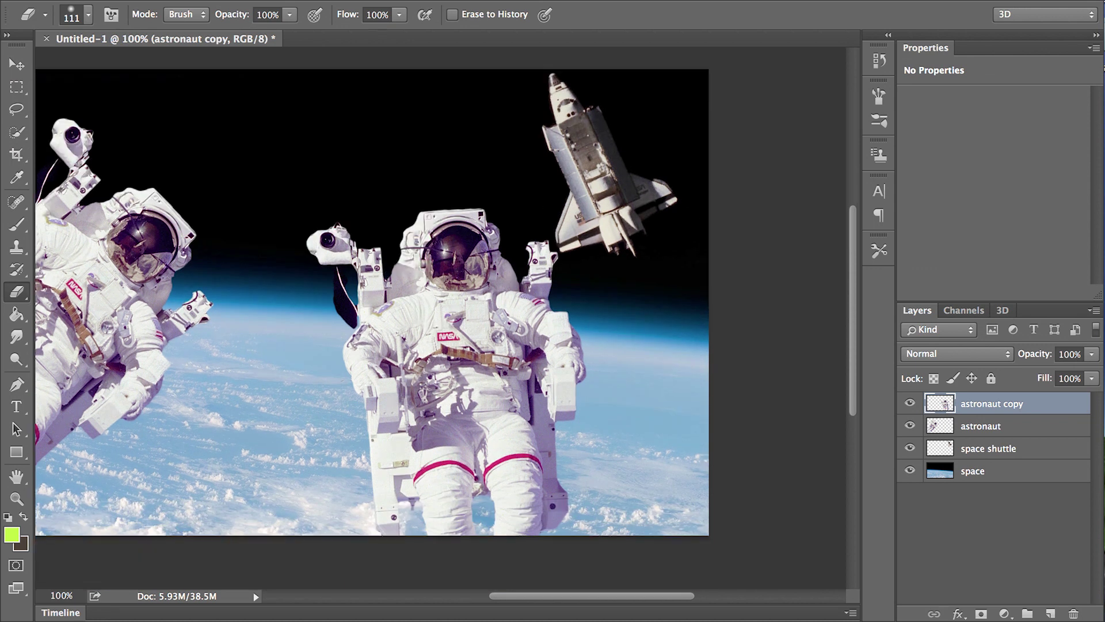
pyautogui.hscroll(-3, 439, 377)
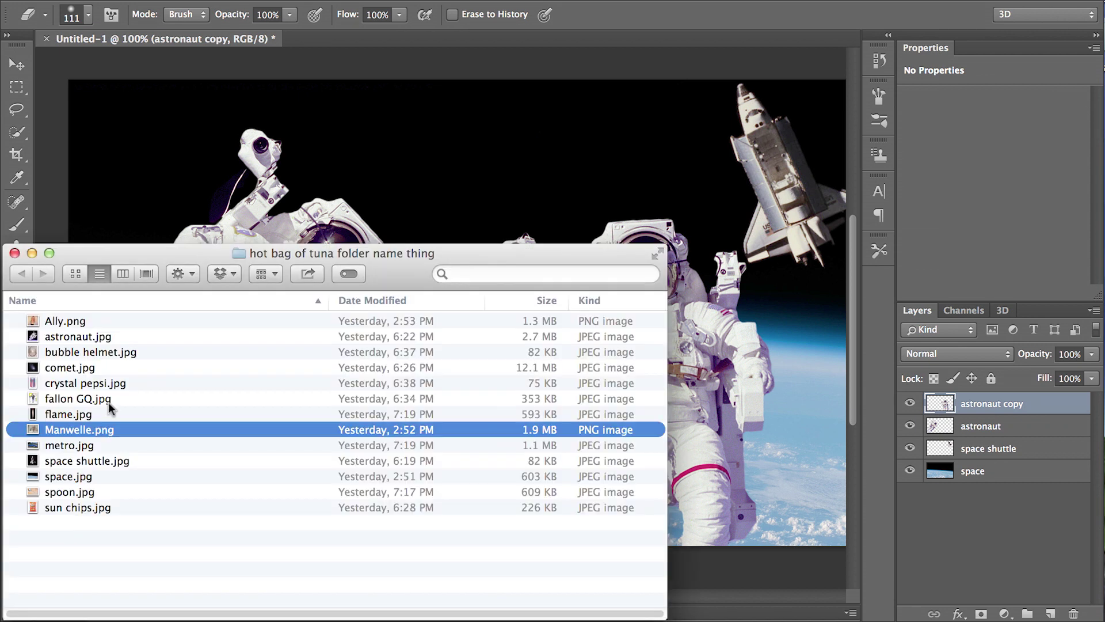
# Place the 1.3 MB PNG portrait of the blonde woman from the source folder into the composite as its own layer.
pyautogui.click(67, 321)
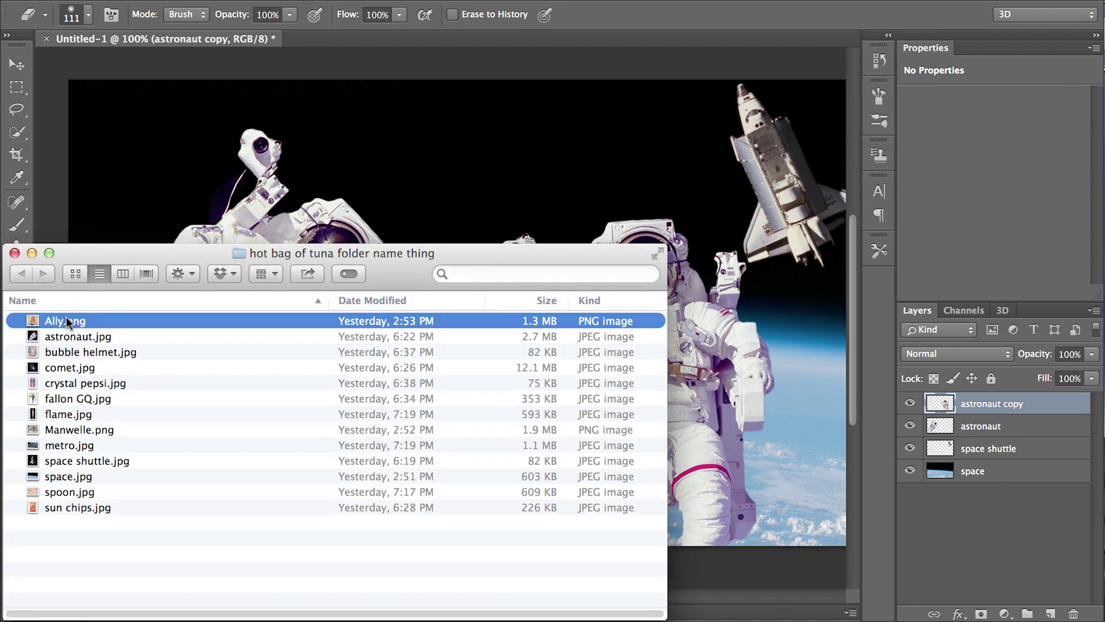
pyautogui.moveTo(77, 323); pyautogui.dragTo(349, 185)
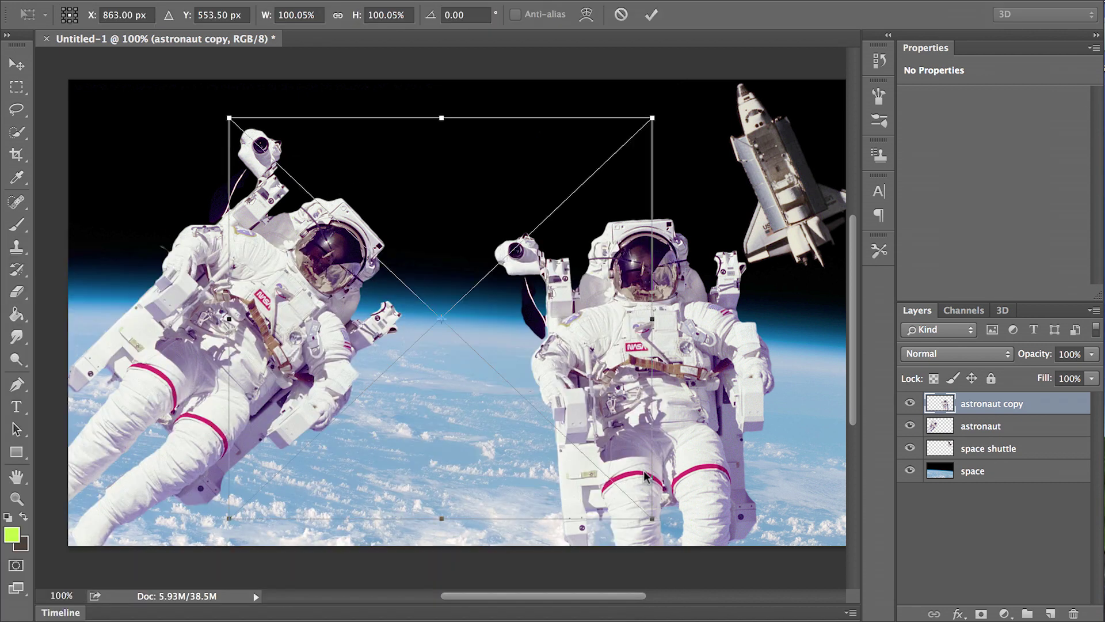
pyautogui.click(652, 14)
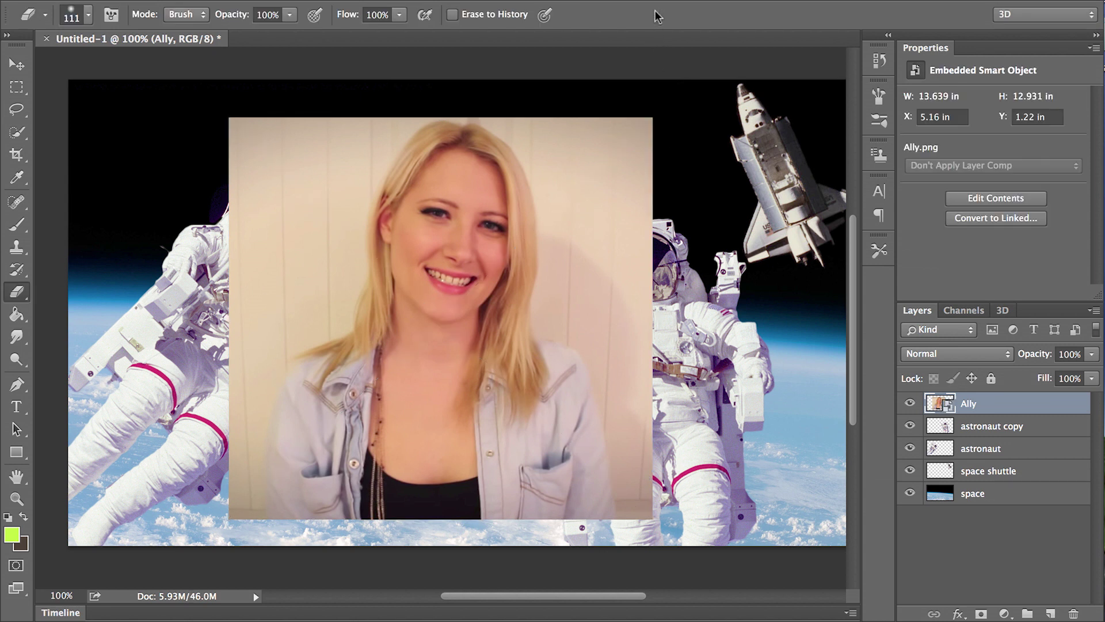
# Outline the woman's head and hair with the Lasso tool and copy them to a new layer, hiding the original portrait.
pyautogui.press('l')
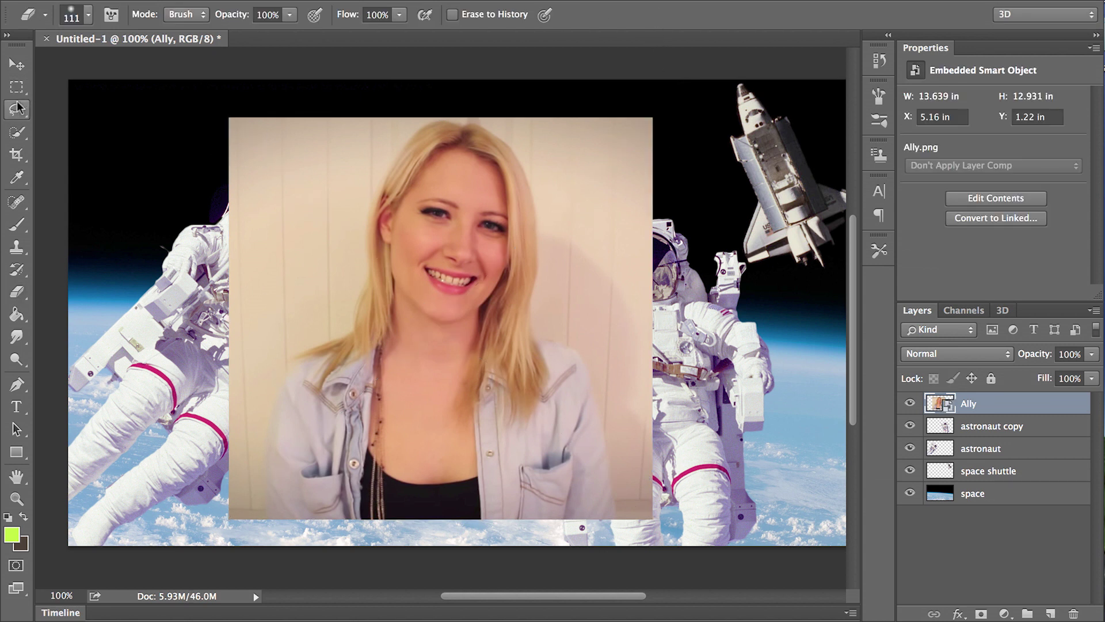
pyautogui.moveTo(454, 123)
pyautogui.mouseDown()
pyautogui.moveTo(401, 148)
pyautogui.moveTo(381, 220)
pyautogui.mouseUp()
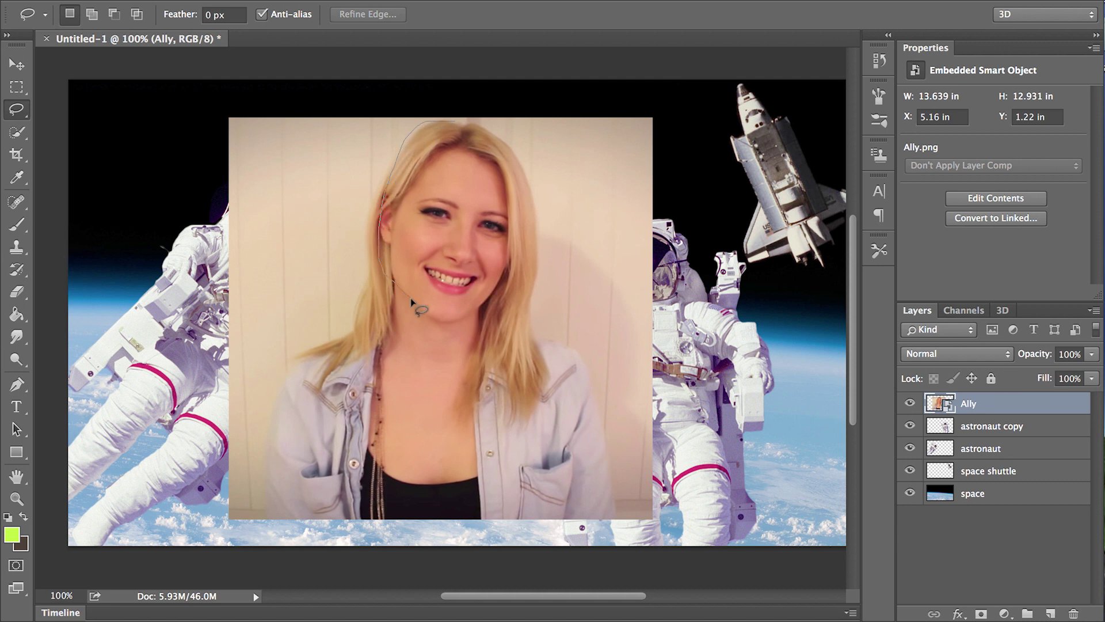
pyautogui.moveTo(461, 335)
pyautogui.mouseDown()
pyautogui.moveTo(432, 326)
pyautogui.moveTo(470, 333)
pyautogui.moveTo(409, 326)
pyautogui.moveTo(473, 336)
pyautogui.moveTo(533, 310)
pyautogui.moveTo(540, 283)
pyautogui.moveTo(528, 184)
pyautogui.moveTo(480, 123)
pyautogui.mouseUp()
pyautogui.click(392, 324)
pyautogui.click(391, 311)
pyautogui.moveTo(389, 322); pyautogui.dragTo(424, 334)
pyautogui.click(911, 403)
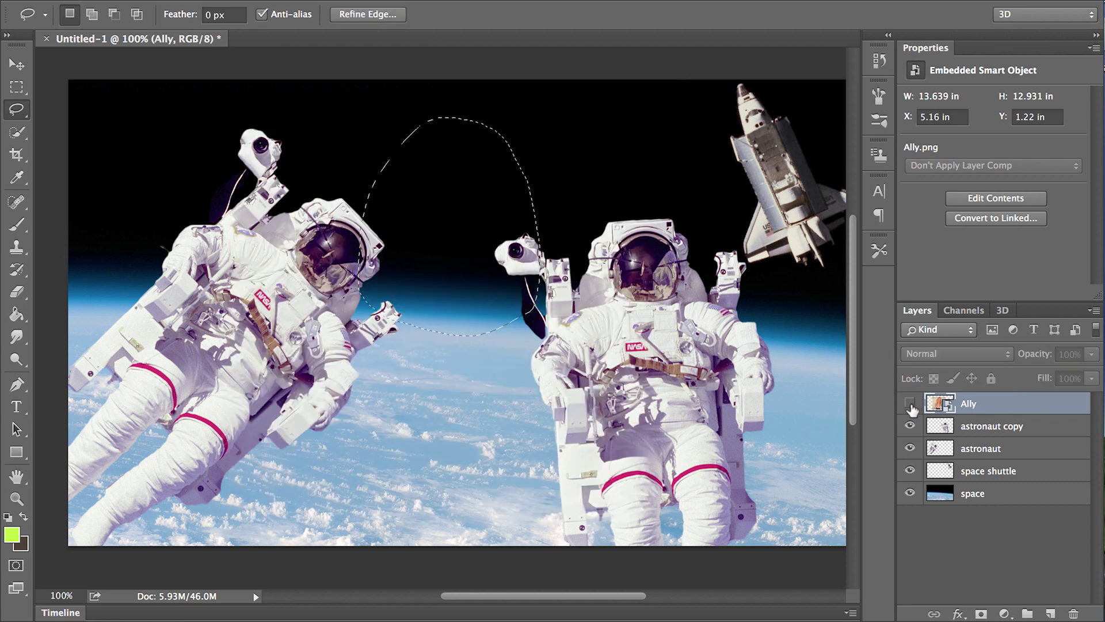
pyautogui.hotkey('ctrl', 'j')
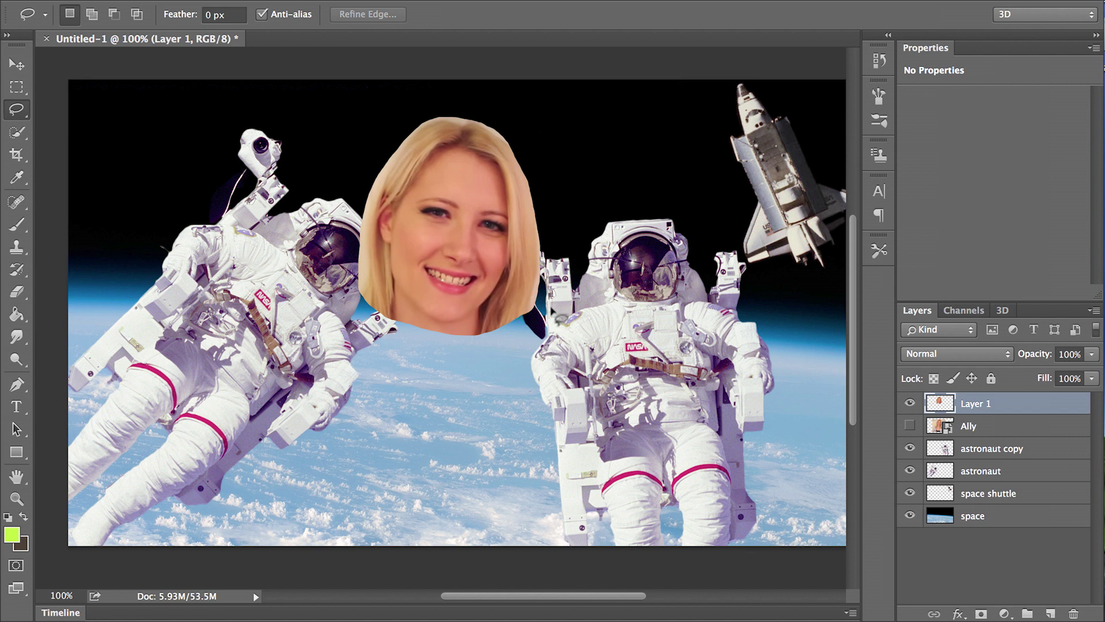
# Scale the woman's head cutout down to about 57% and move it over the left astronaut.
pyautogui.hotkey('ctrl', 't')
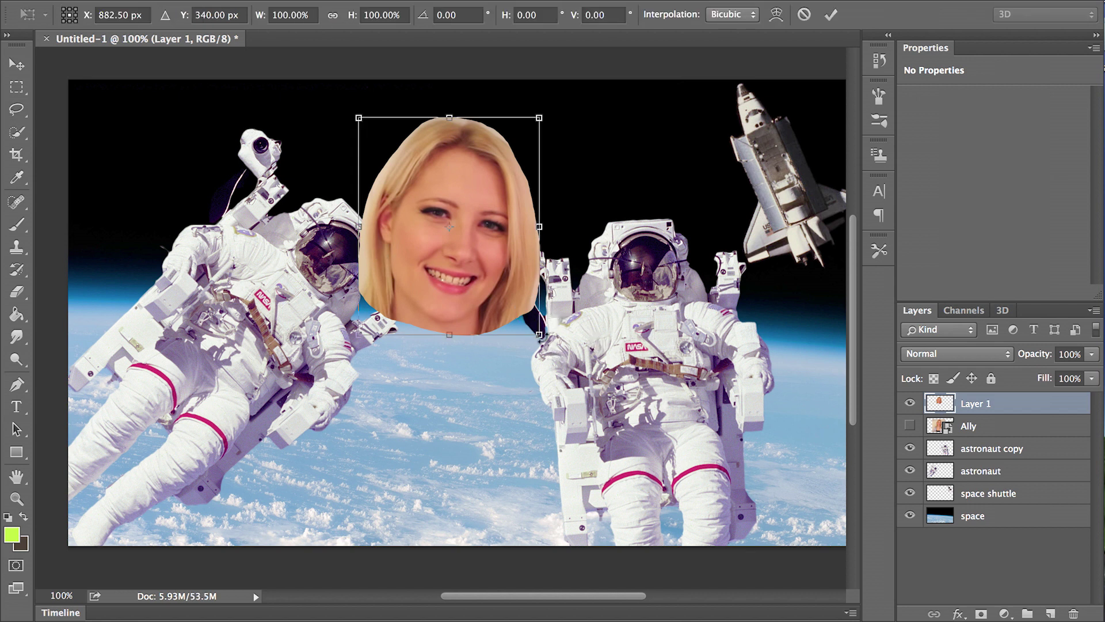
pyautogui.moveTo(541, 339); pyautogui.dragTo(380, 257)
pyautogui.hotkey('ctrl', 'z')
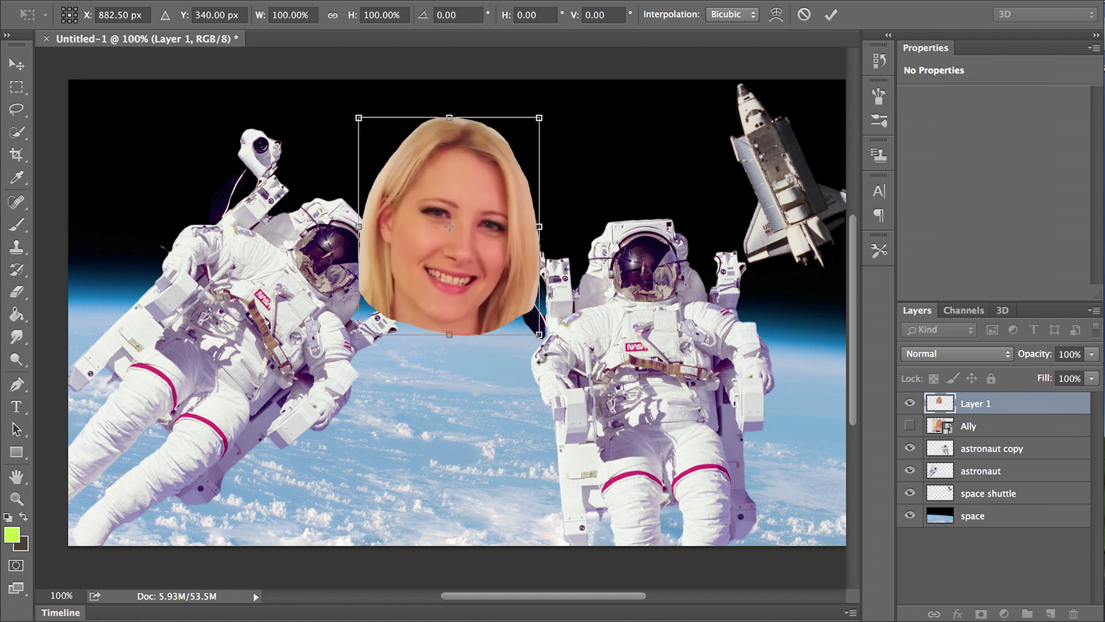
pyautogui.moveTo(538, 334); pyautogui.dragTo(463, 243)
pyautogui.moveTo(430, 167); pyautogui.dragTo(343, 255)
# Rotate the head 15°, scale it to about 35% and position it over the left astronaut's visor.
pyautogui.hotkey('ctrl', '+')
pyautogui.hotkey('ctrl', '+')
pyautogui.hotkey('ctrl', '+')
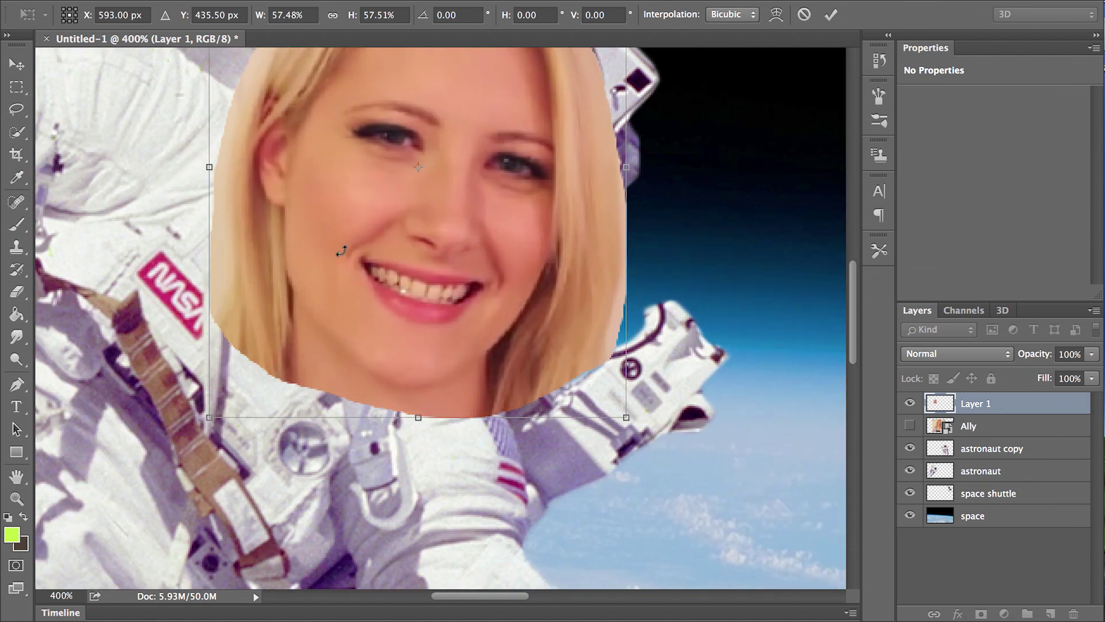
pyautogui.moveTo(709, 405); pyautogui.dragTo(576, 509)
pyautogui.scroll(6, 601, 492)
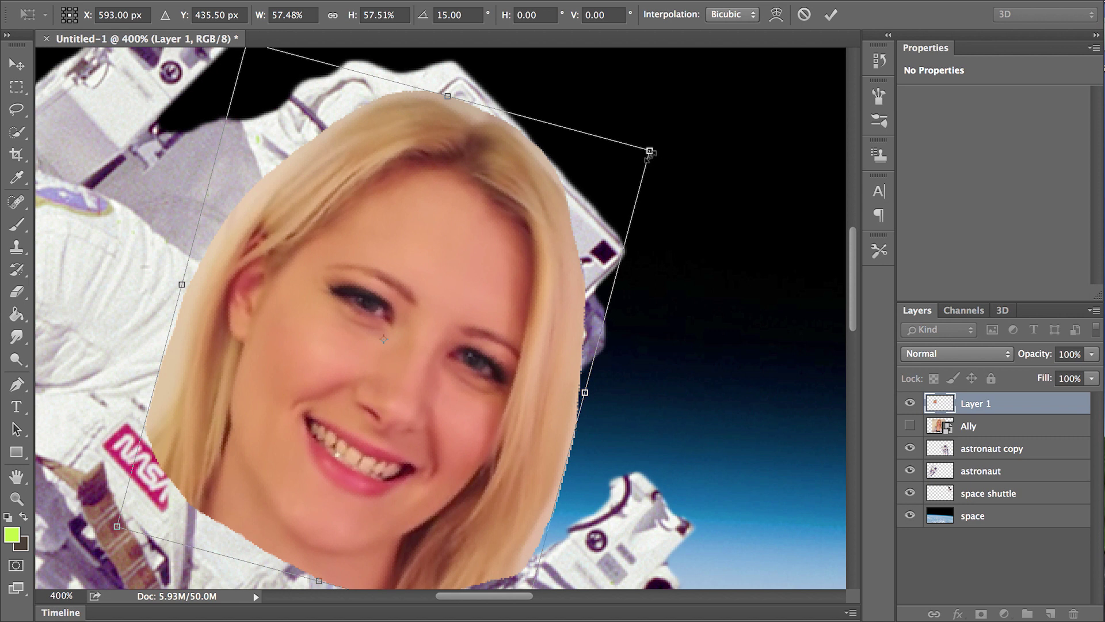
pyautogui.moveTo(649, 151); pyautogui.dragTo(442, 297)
pyautogui.moveTo(336, 337); pyautogui.dragTo(483, 250)
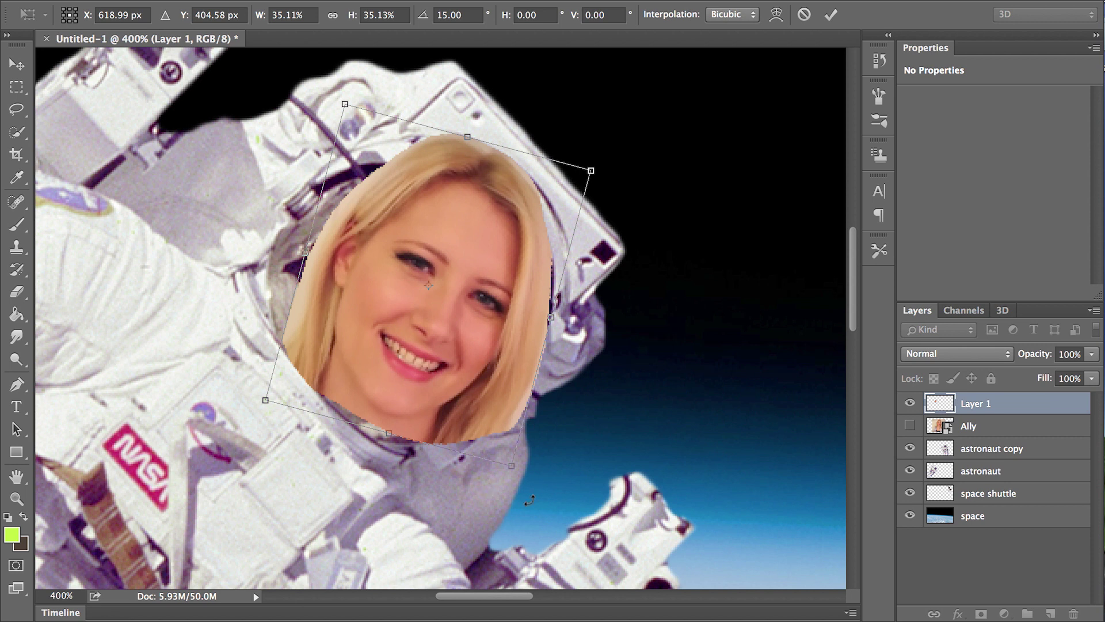
# Rotate the head to about 38°, scale it to about 32% to fit inside the visor, and apply the transform.
pyautogui.moveTo(530, 500); pyautogui.dragTo(455, 465)
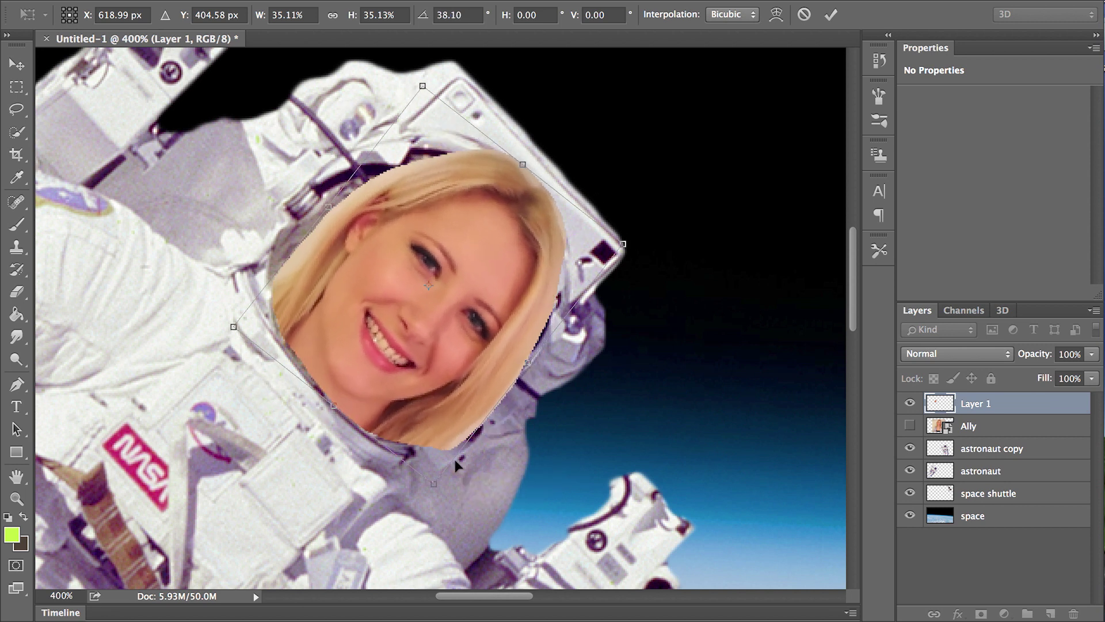
pyautogui.moveTo(625, 245); pyautogui.dragTo(574, 254)
pyautogui.moveTo(476, 249)
pyautogui.mouseDown()
pyautogui.moveTo(493, 240)
pyautogui.moveTo(487, 249)
pyautogui.mouseUp()
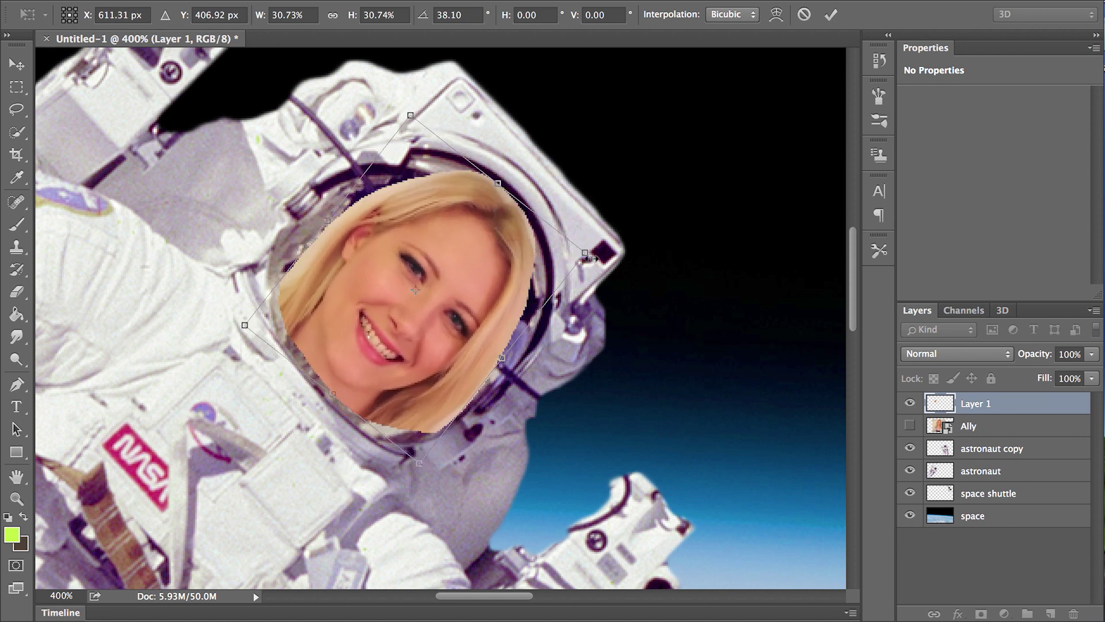
pyautogui.moveTo(585, 252); pyautogui.dragTo(599, 250)
pyautogui.moveTo(471, 203)
pyautogui.mouseDown()
pyautogui.moveTo(453, 212)
pyautogui.moveTo(462, 205)
pyautogui.mouseUp()
pyautogui.click(831, 15)
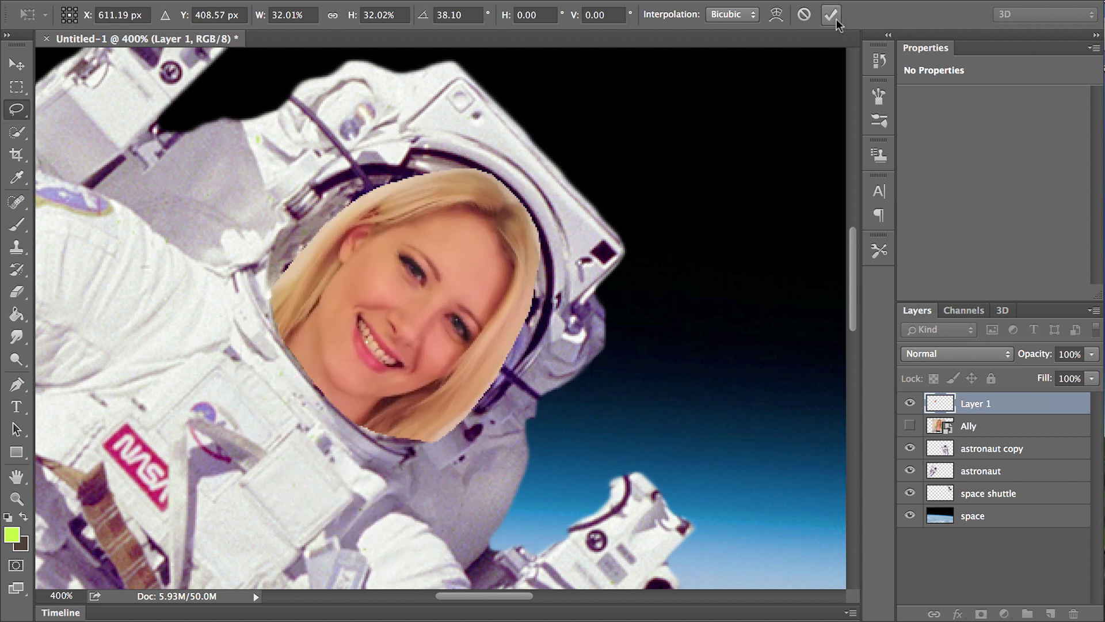
# Hide the head layer to expose the visor and switch to the Quick Selection tool.
pyautogui.click(910, 425)
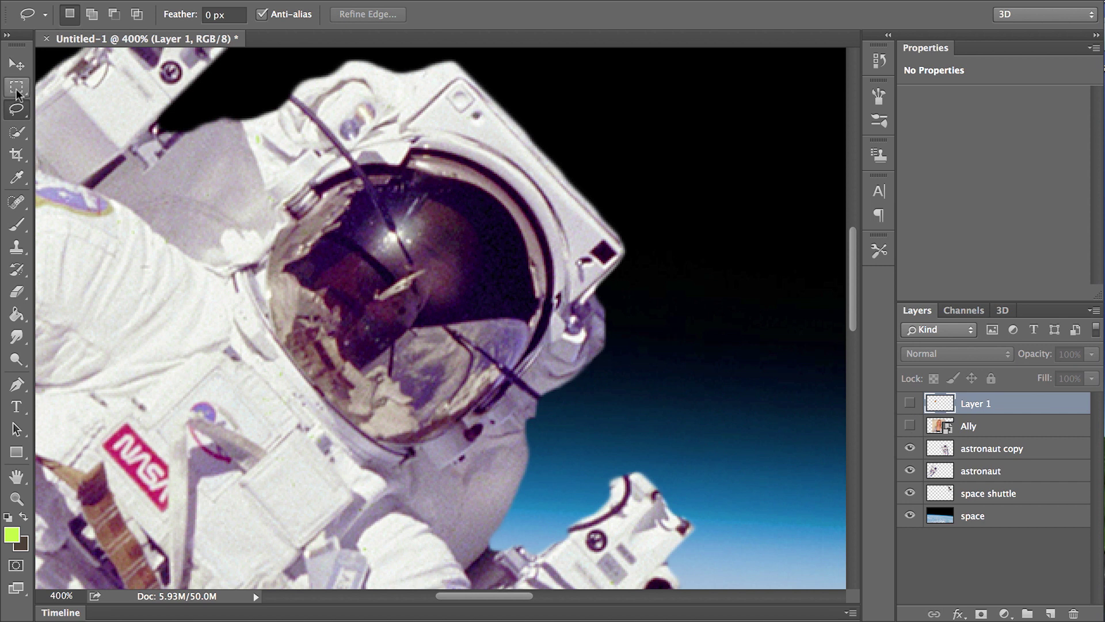
pyautogui.click(17, 132)
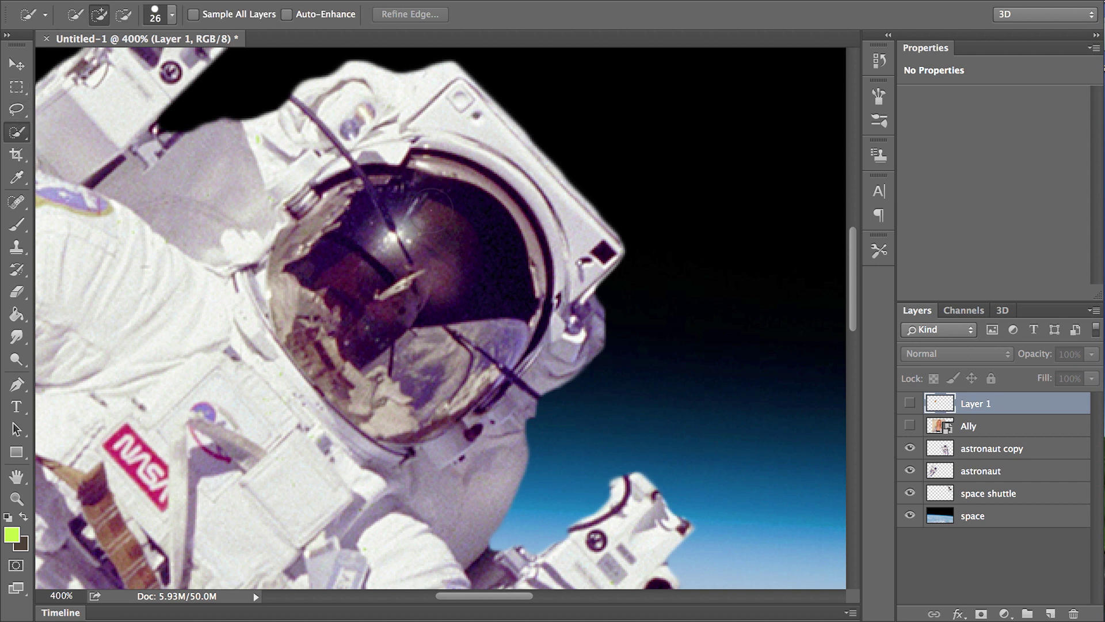
pyautogui.moveTo(435, 202)
pyautogui.mouseDown()
pyautogui.moveTo(501, 242)
pyautogui.moveTo(472, 207)
pyautogui.mouseUp()
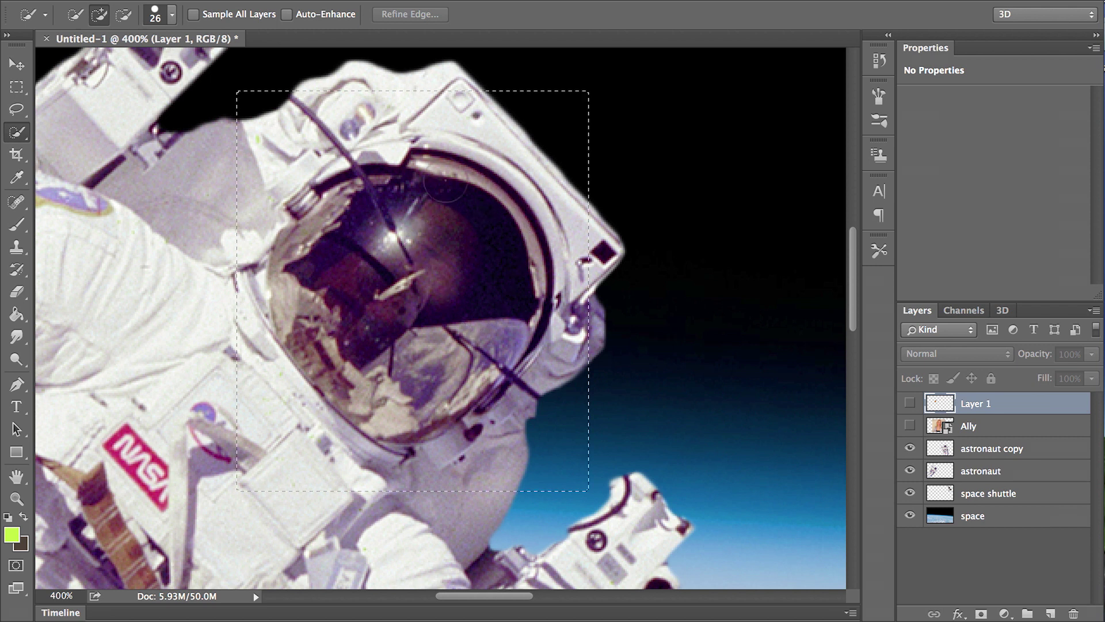
pyautogui.click(998, 431)
pyautogui.click(999, 455)
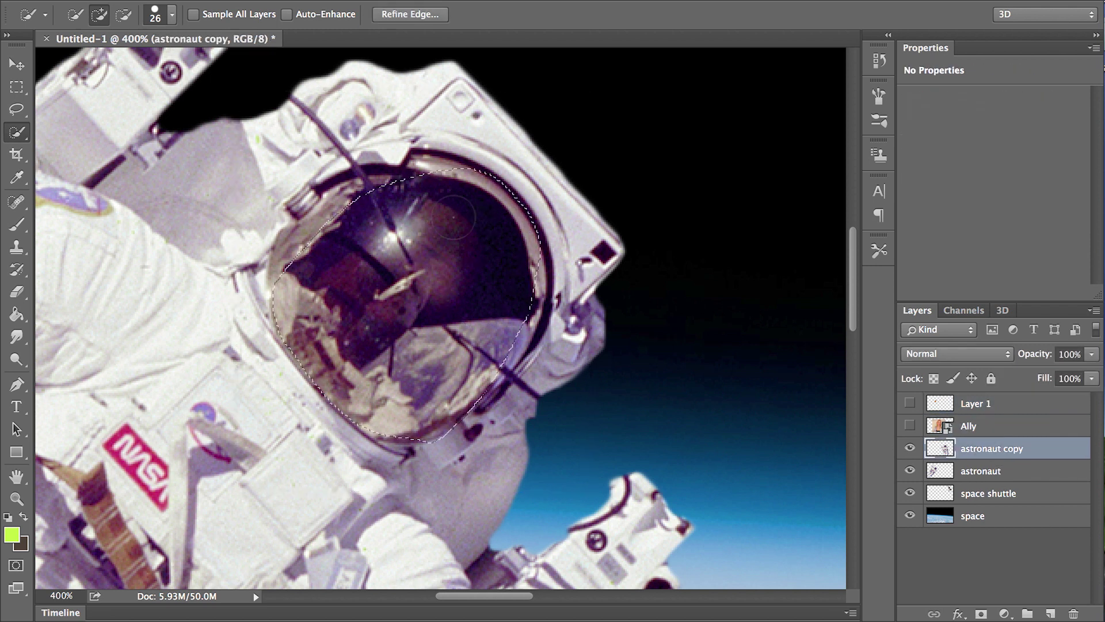
pyautogui.hotkey('ctrl', 'd')
# Select the left astronaut's visor on the astronaut layer with Quick Selection and copy it to a new layer above the head.
pyautogui.click(980, 472)
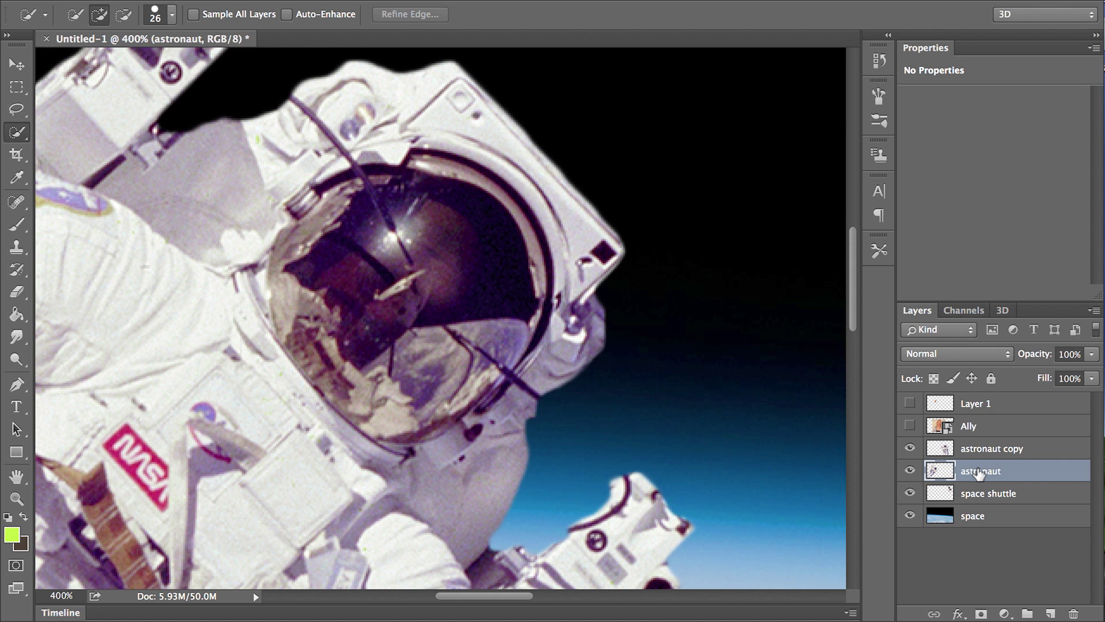
pyautogui.moveTo(466, 247)
pyautogui.mouseDown()
pyautogui.moveTo(493, 234)
pyautogui.moveTo(478, 207)
pyautogui.moveTo(518, 277)
pyautogui.moveTo(317, 265)
pyautogui.moveTo(351, 354)
pyautogui.moveTo(391, 403)
pyautogui.moveTo(446, 347)
pyautogui.moveTo(481, 389)
pyautogui.moveTo(518, 320)
pyautogui.moveTo(511, 234)
pyautogui.mouseUp()
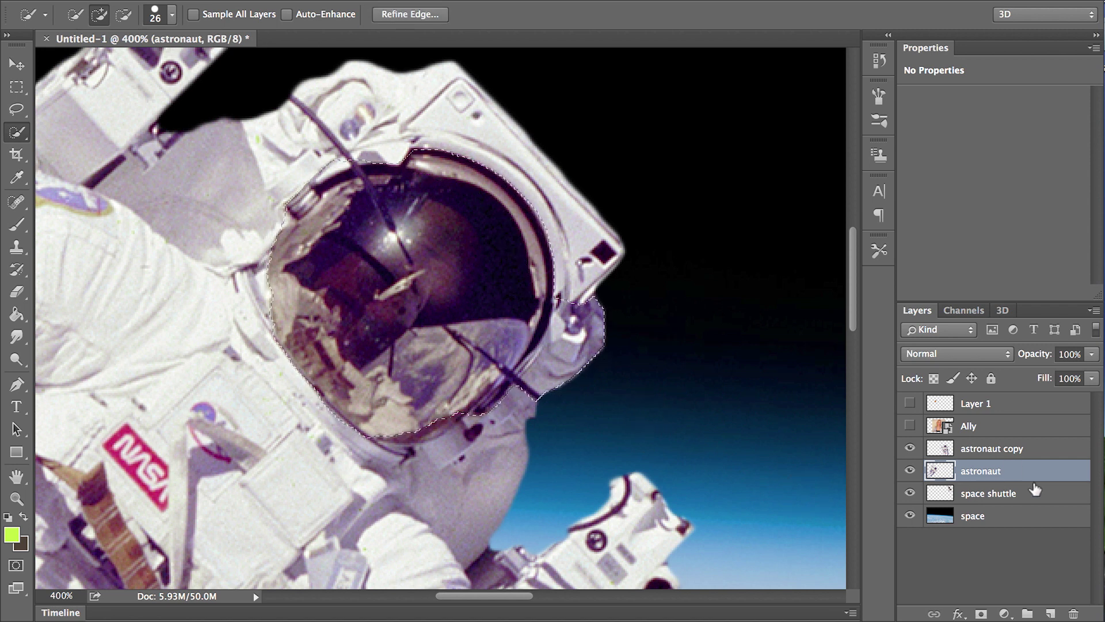
pyautogui.click(998, 403)
pyautogui.hotkey('ctrl', 'j')
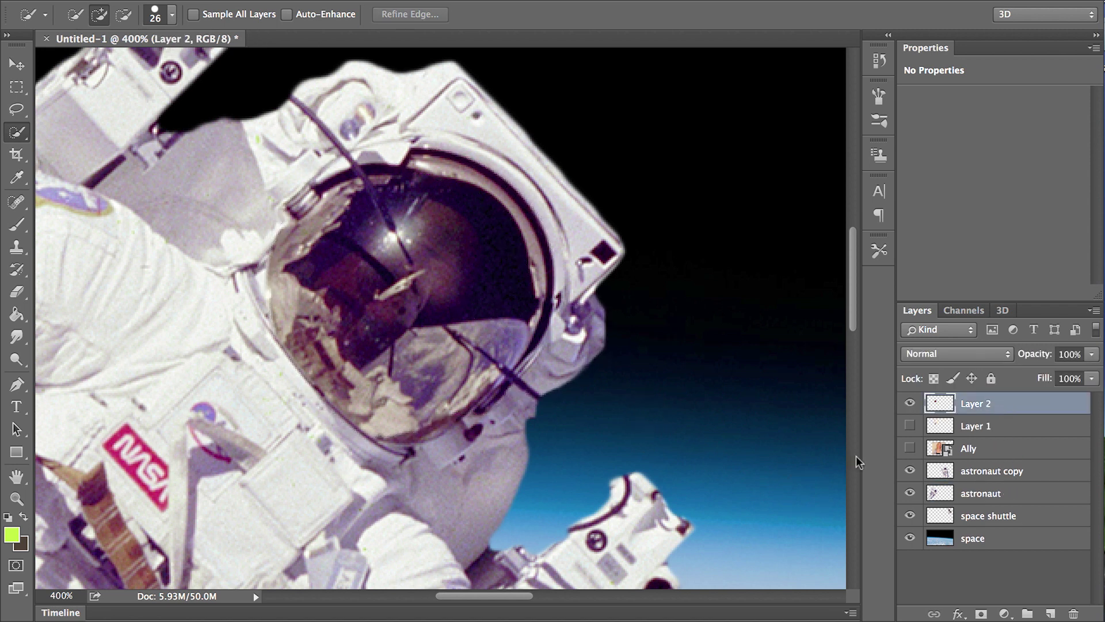
# Show the head layer again and try Overlay and Screen blending on the visor copy, settling on Soft Light.
pyautogui.click(910, 425)
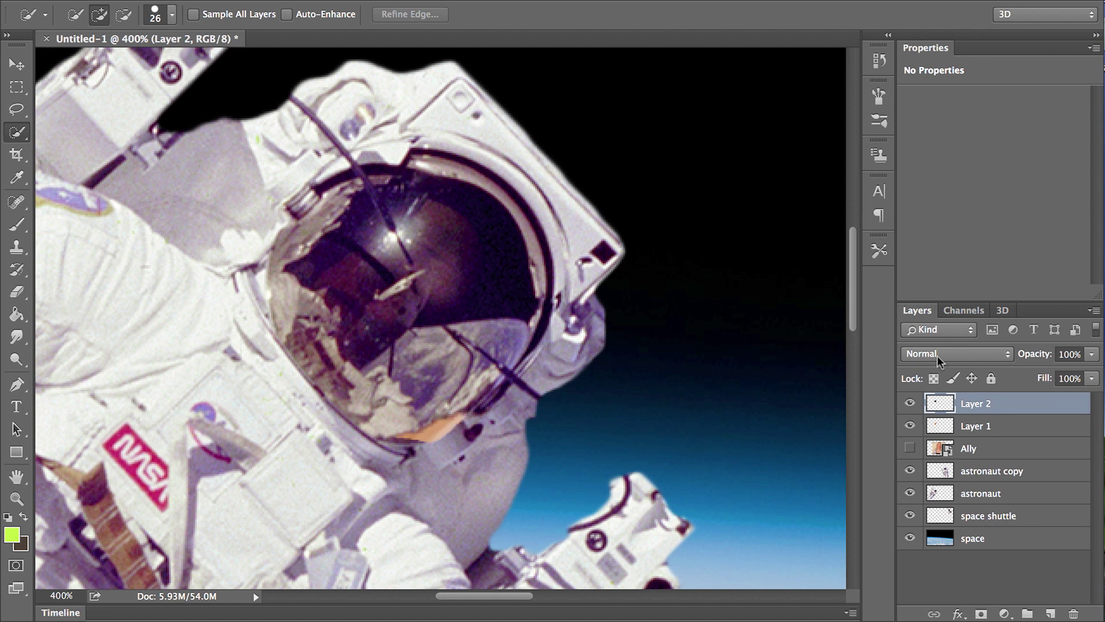
pyautogui.click(973, 354)
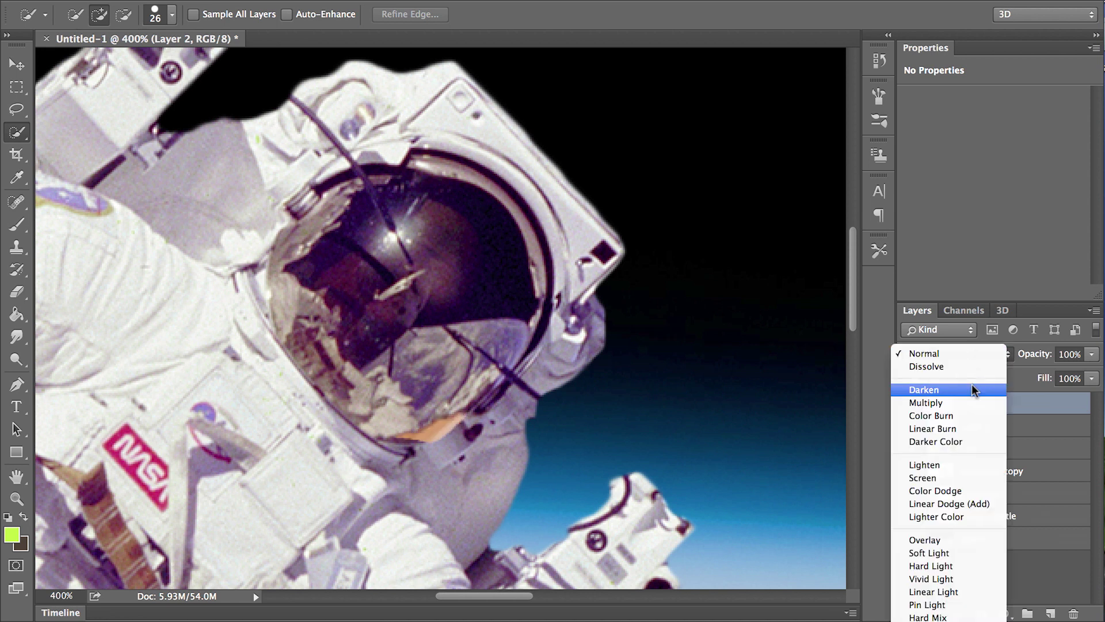
pyautogui.click(979, 539)
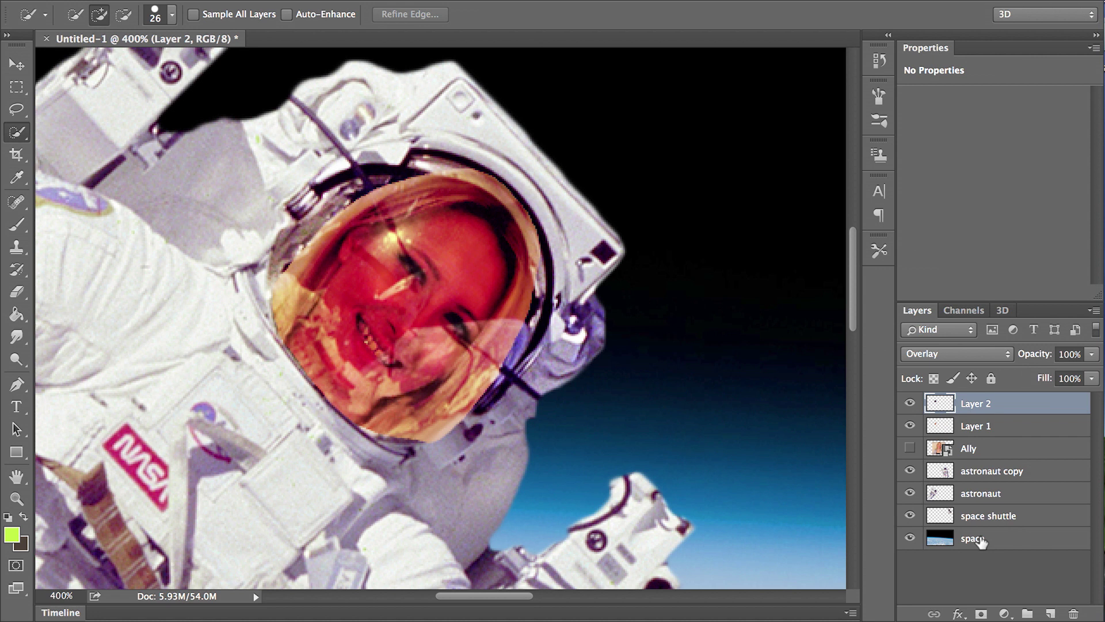
pyautogui.click(959, 355)
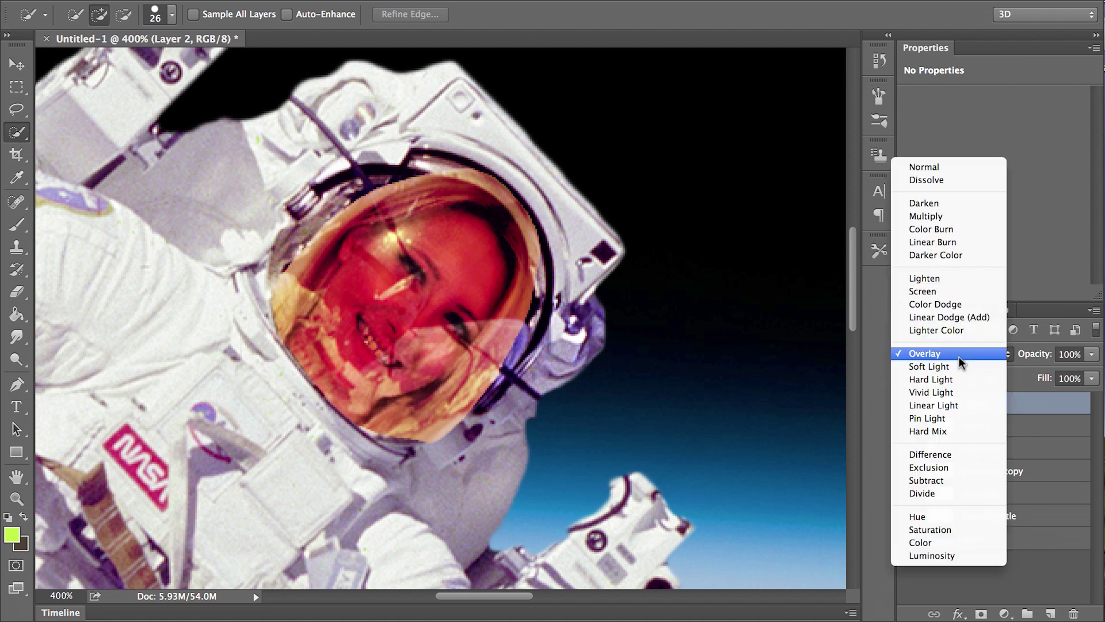
pyautogui.click(951, 293)
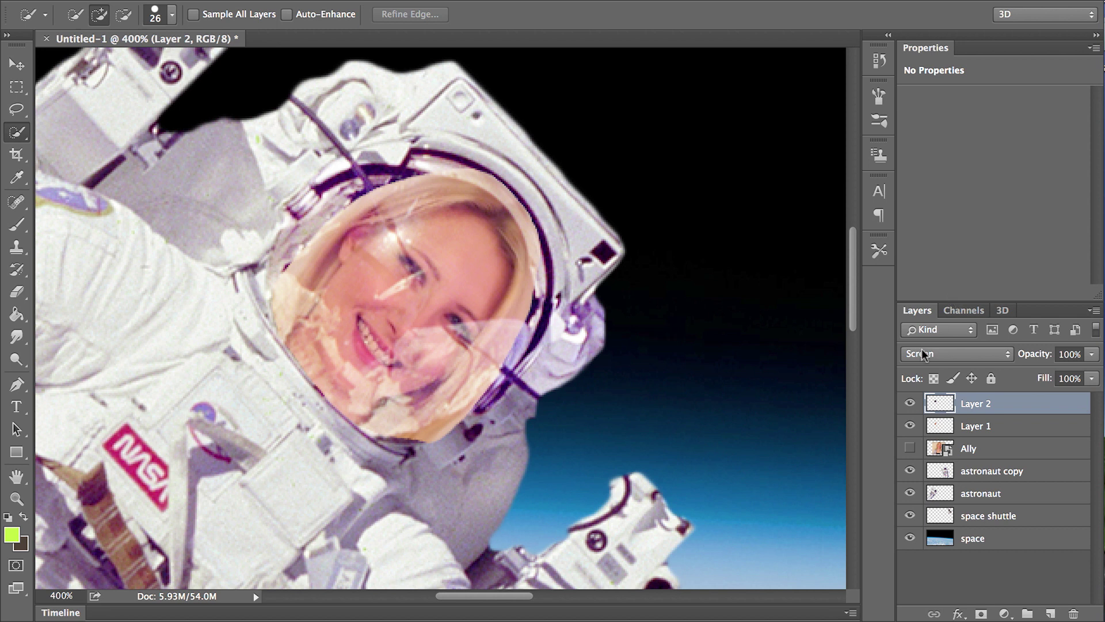
pyautogui.click(976, 354)
pyautogui.click(971, 427)
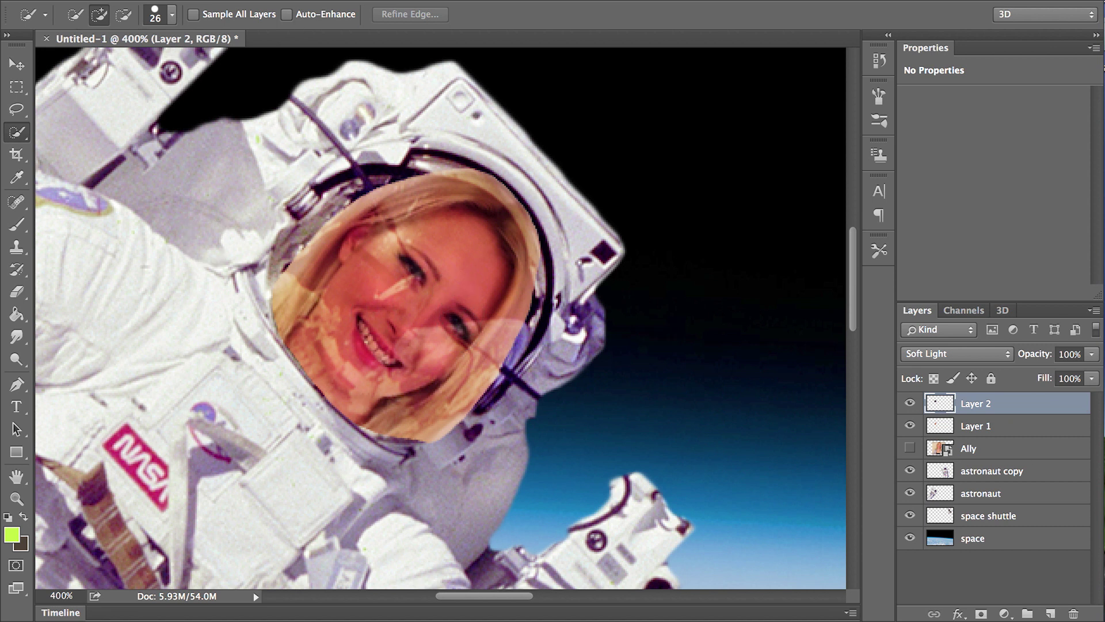
pyautogui.click(26, 1)
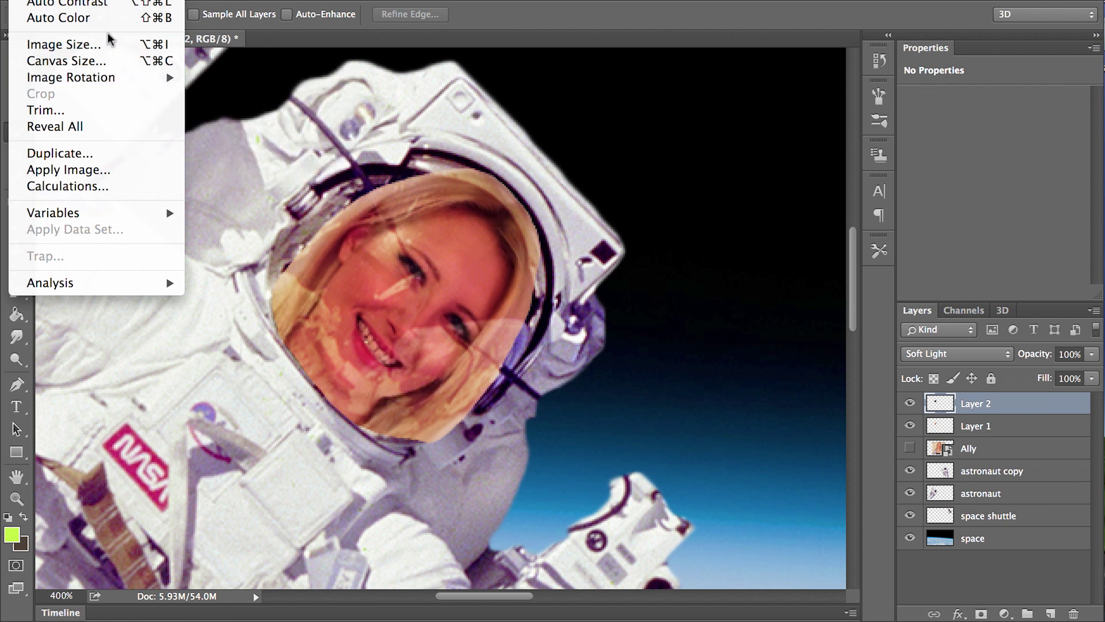
pyautogui.moveTo(115, 1)
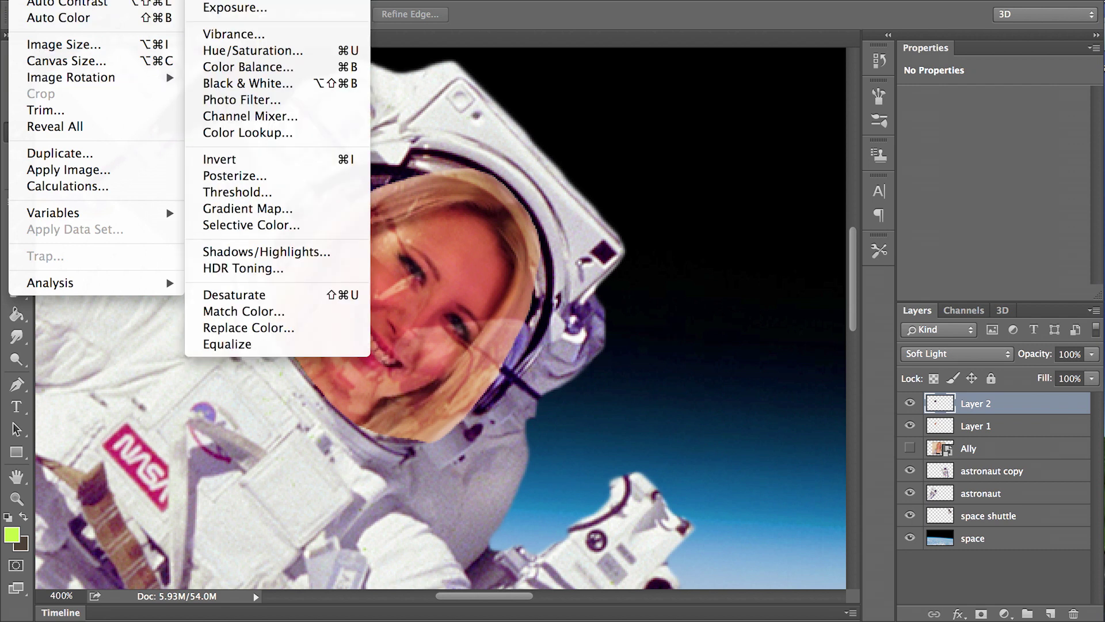
pyautogui.click(293, 52)
pyautogui.moveTo(787, 362); pyautogui.dragTo(726, 363)
pyautogui.click(991, 254)
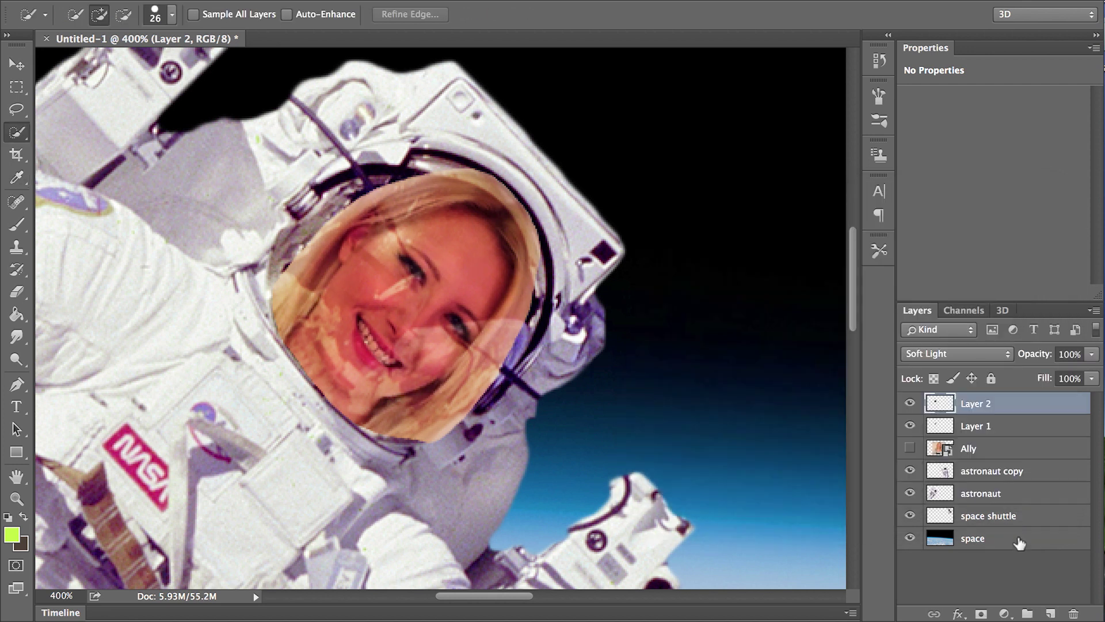
# Reduce the saturation of the woman's head on Layer 1 with a Hue/Saturation adjustment.
pyautogui.click(1011, 437)
pyautogui.click(80, 2)
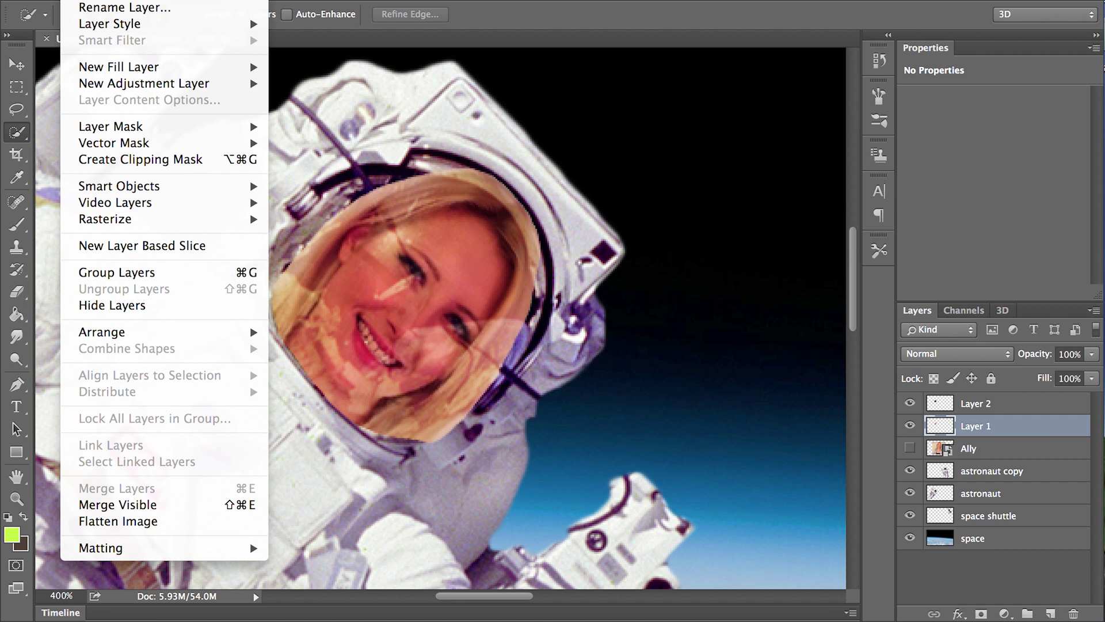
pyautogui.moveTo(29, 1)
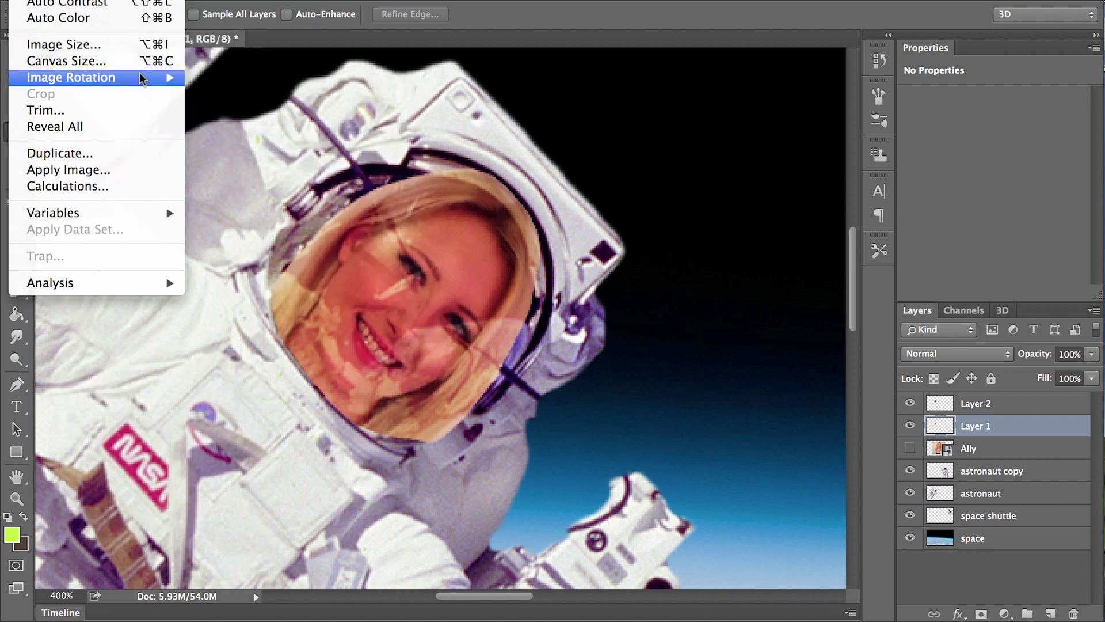
pyautogui.moveTo(75, 0)
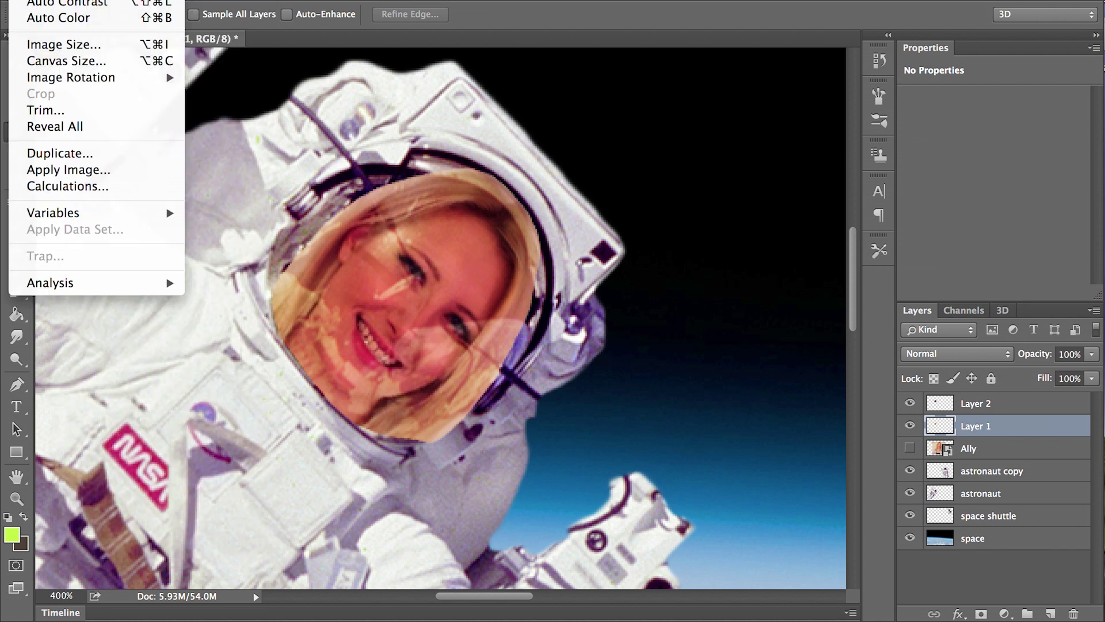
pyautogui.click(326, 52)
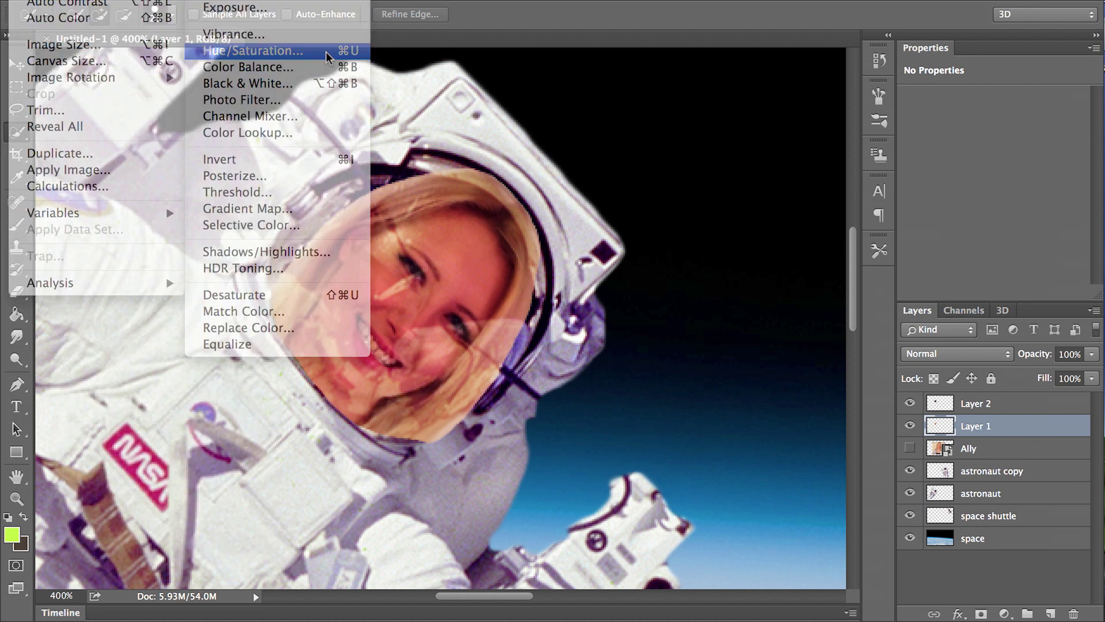
pyautogui.click(782, 361)
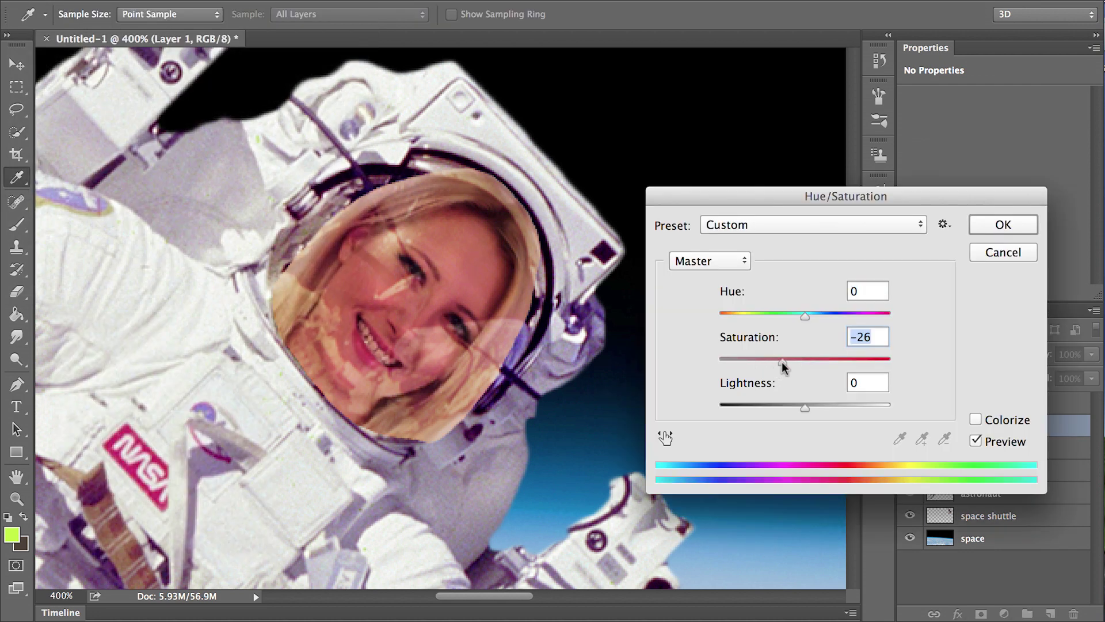
pyautogui.moveTo(782, 361); pyautogui.dragTo(776, 357)
pyautogui.click(1006, 224)
# Set up the Eraser with a soft brush at 68 px and 0% hardness.
pyautogui.click(1002, 408)
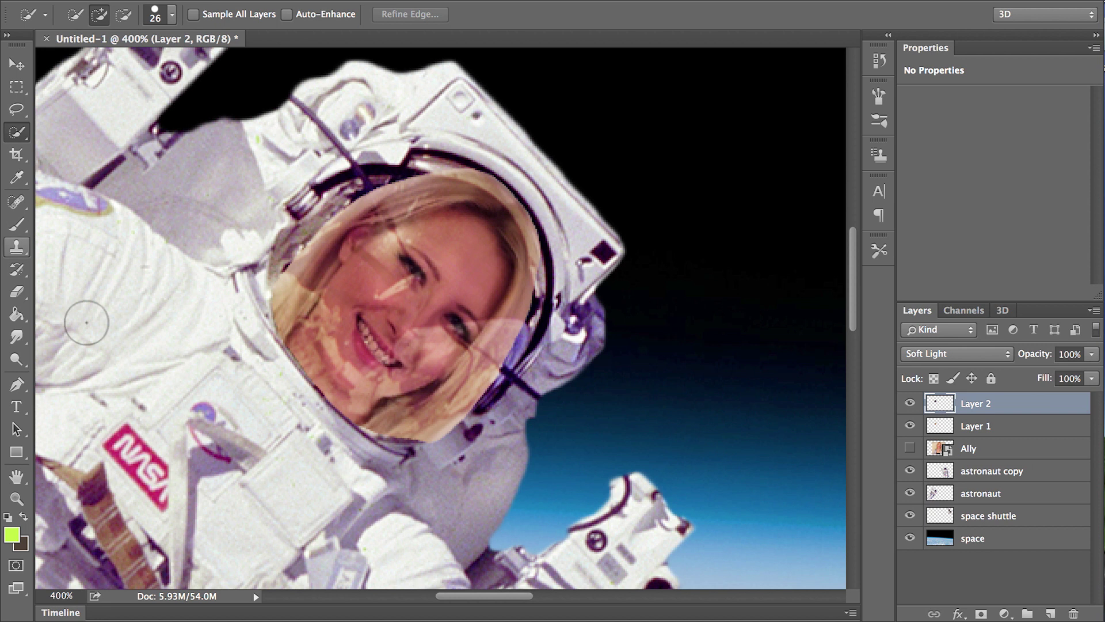
pyautogui.click(17, 294)
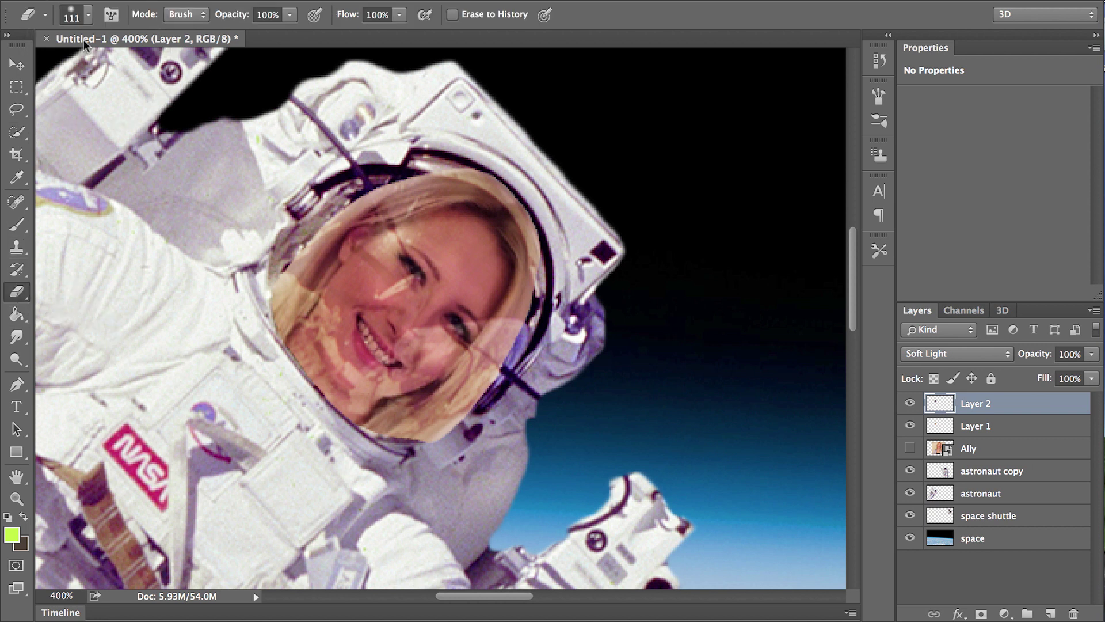
pyautogui.click(90, 17)
pyautogui.click(136, 67)
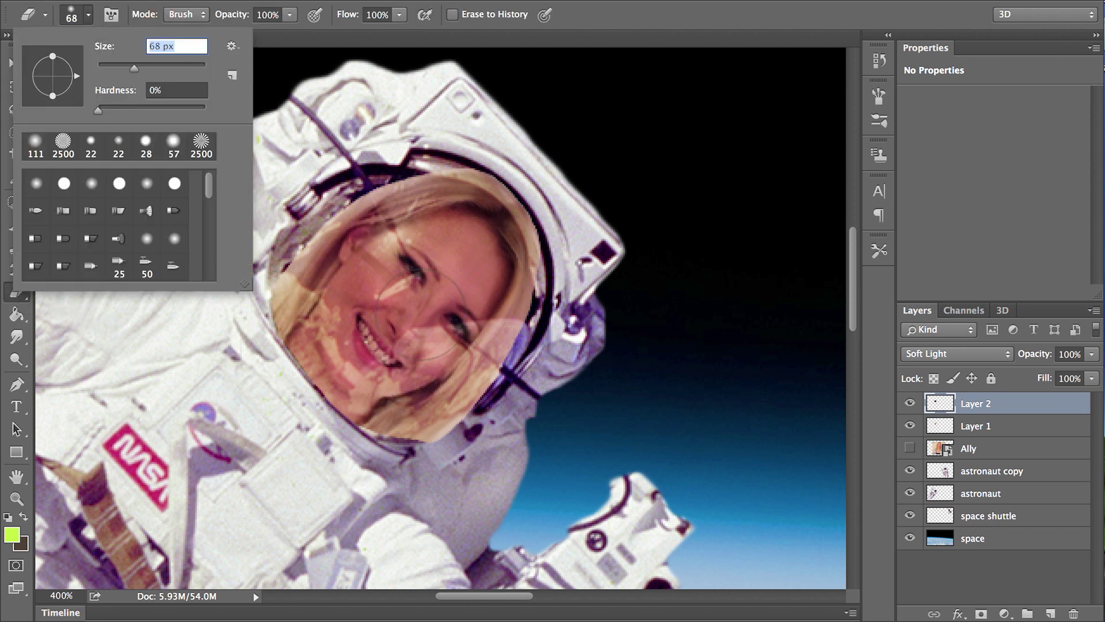
pyautogui.press('Return')
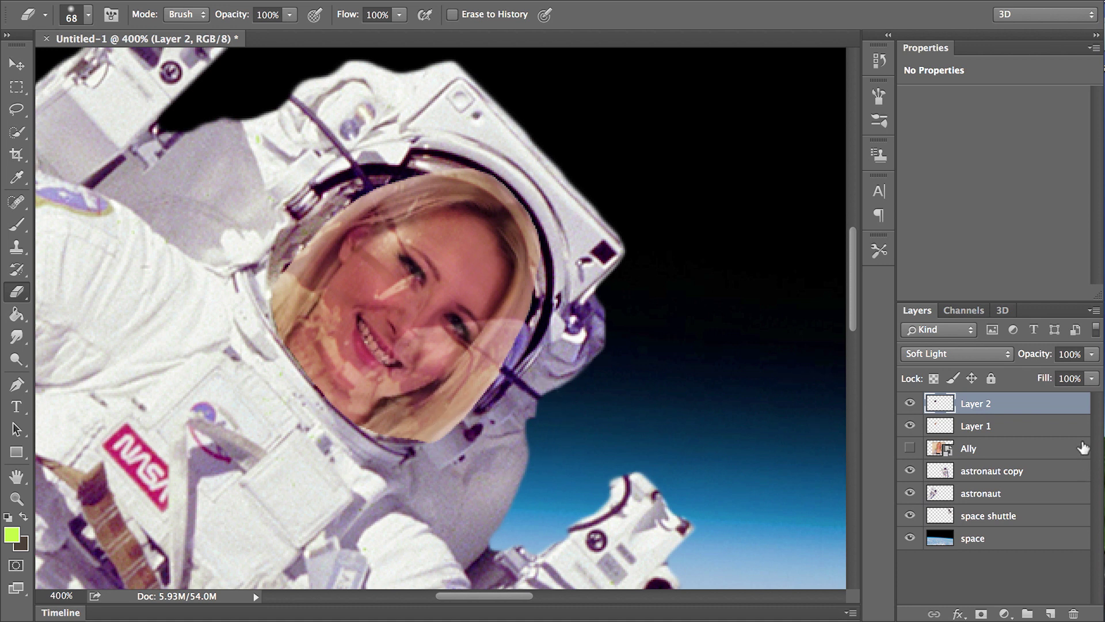
# Erase the lower-left and top edges of the woman's head on Layer 1 with soft strokes just outside the visor rim.
pyautogui.click(1004, 425)
pyautogui.click(909, 425)
pyautogui.click(910, 425)
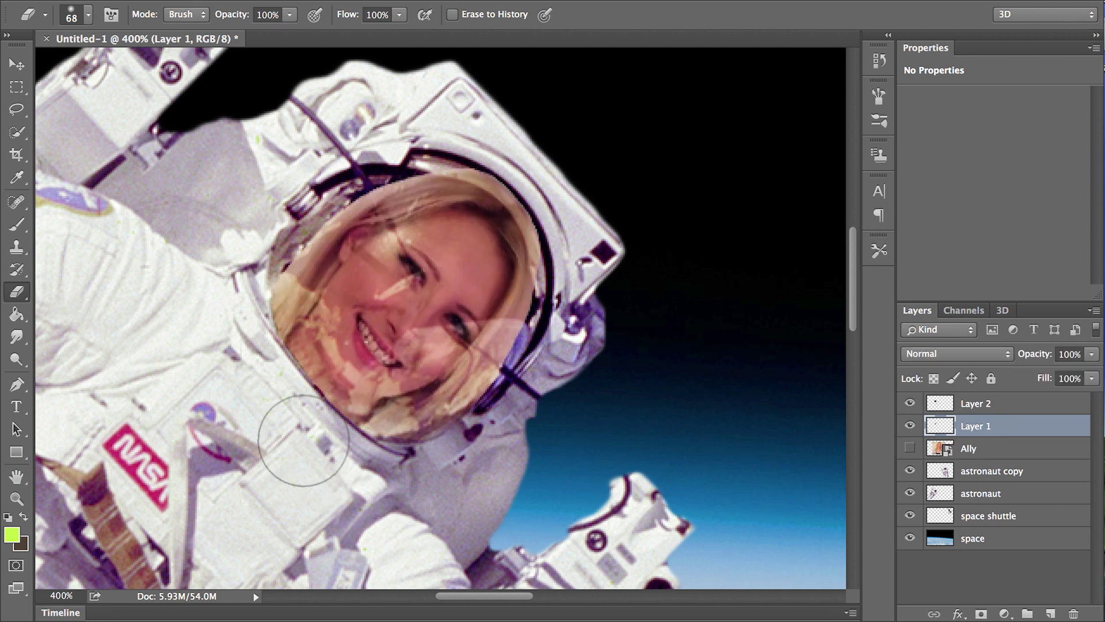
pyautogui.click(270, 203)
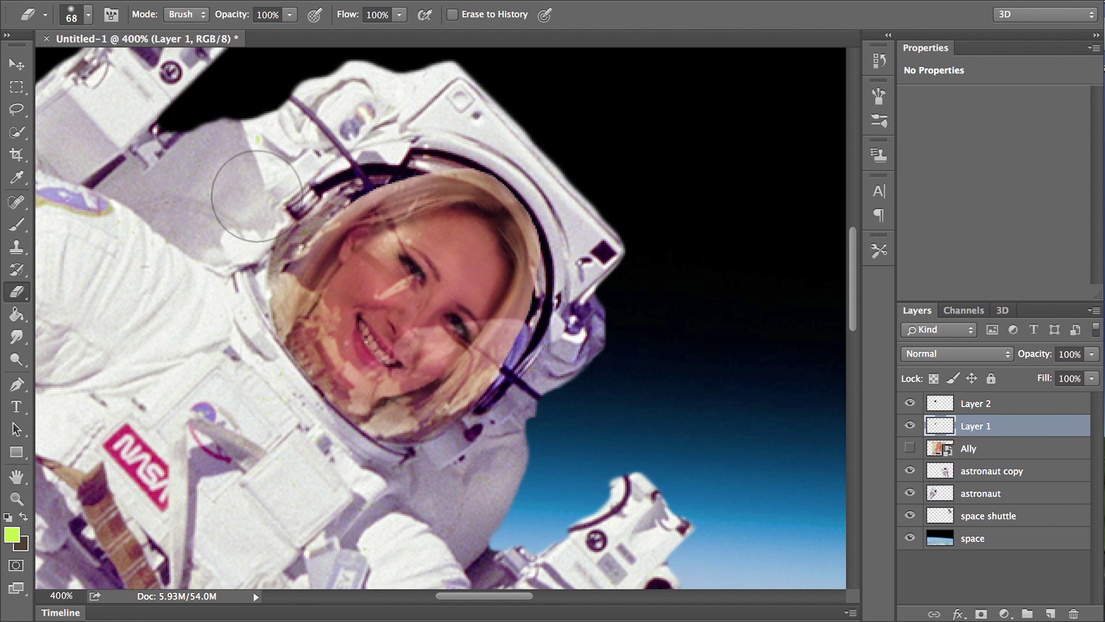
pyautogui.click(370, 114)
pyautogui.moveTo(411, 82)
pyautogui.mouseDown()
pyautogui.moveTo(414, 126)
pyautogui.moveTo(469, 113)
pyautogui.moveTo(548, 140)
pyautogui.moveTo(539, 177)
pyautogui.moveTo(597, 224)
pyautogui.mouseUp()
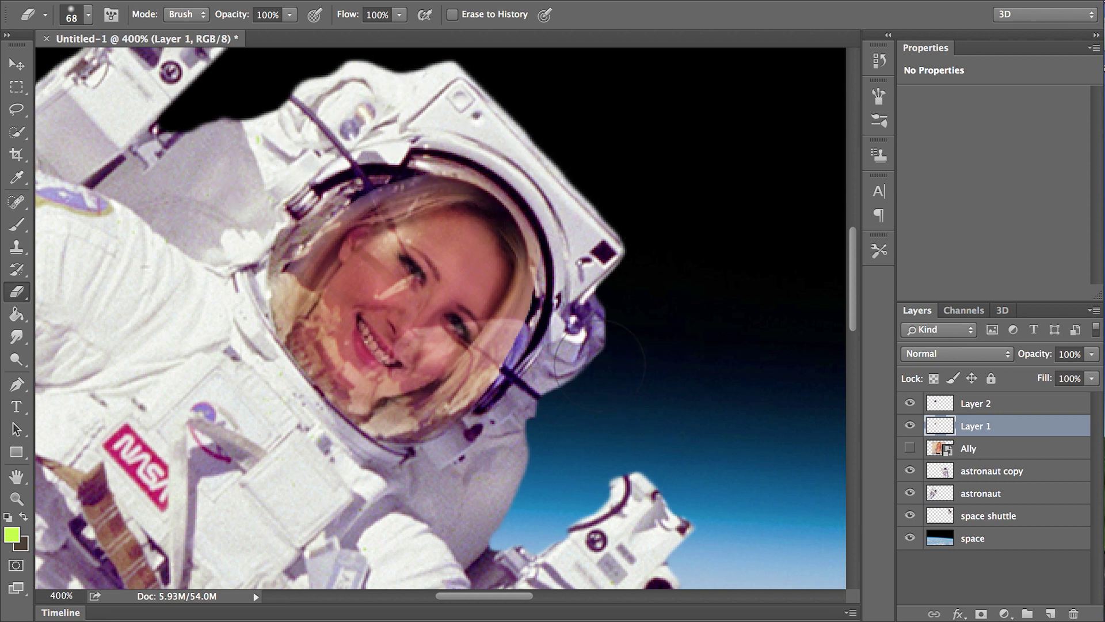
# Soften the head's lower-right and upper-left edges with the Eraser, undoing the stroke that cuts into the hair above the forehead.
pyautogui.moveTo(600, 365)
pyautogui.mouseDown()
pyautogui.moveTo(561, 384)
pyautogui.moveTo(537, 427)
pyautogui.moveTo(510, 431)
pyautogui.mouseUp()
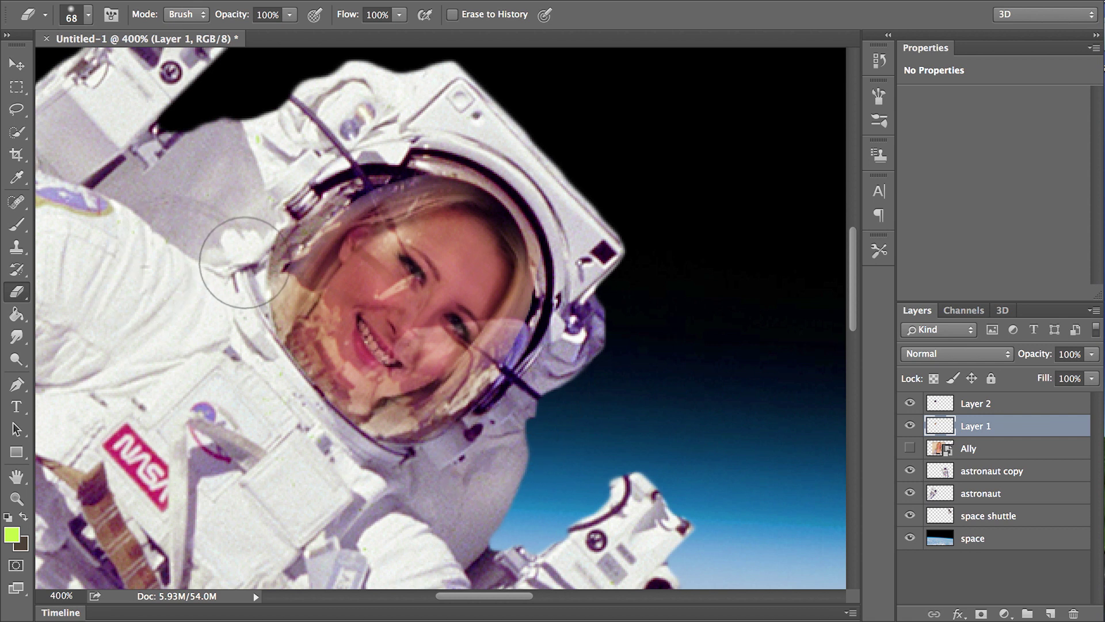
pyautogui.moveTo(245, 262)
pyautogui.mouseDown()
pyautogui.moveTo(252, 216)
pyautogui.moveTo(343, 137)
pyautogui.mouseUp()
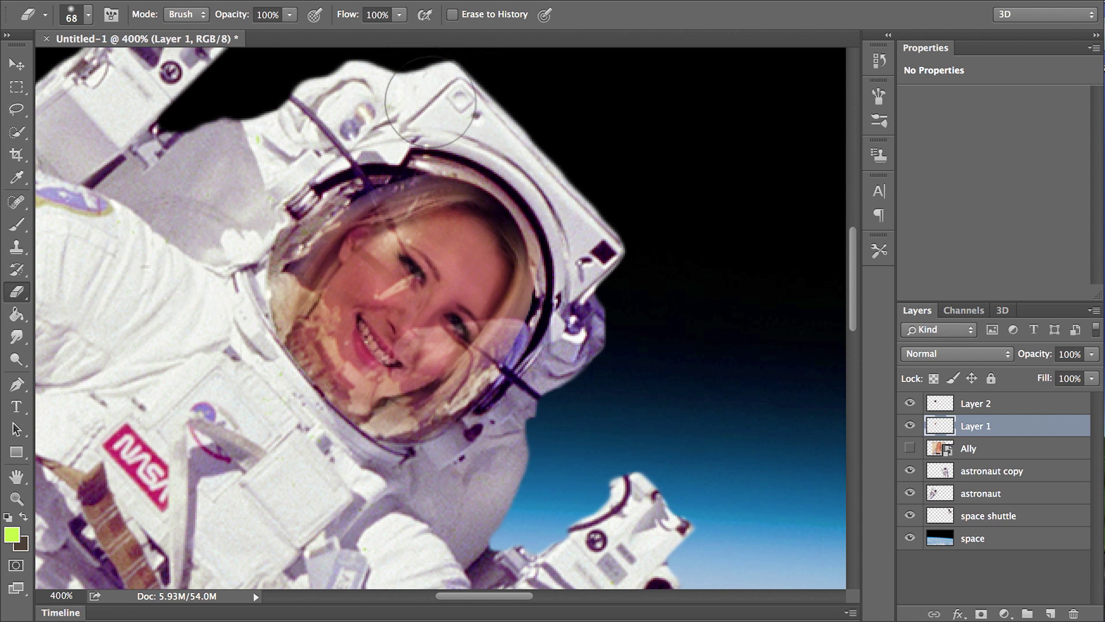
pyautogui.moveTo(431, 101)
pyautogui.mouseDown()
pyautogui.moveTo(389, 128)
pyautogui.moveTo(427, 113)
pyautogui.mouseUp()
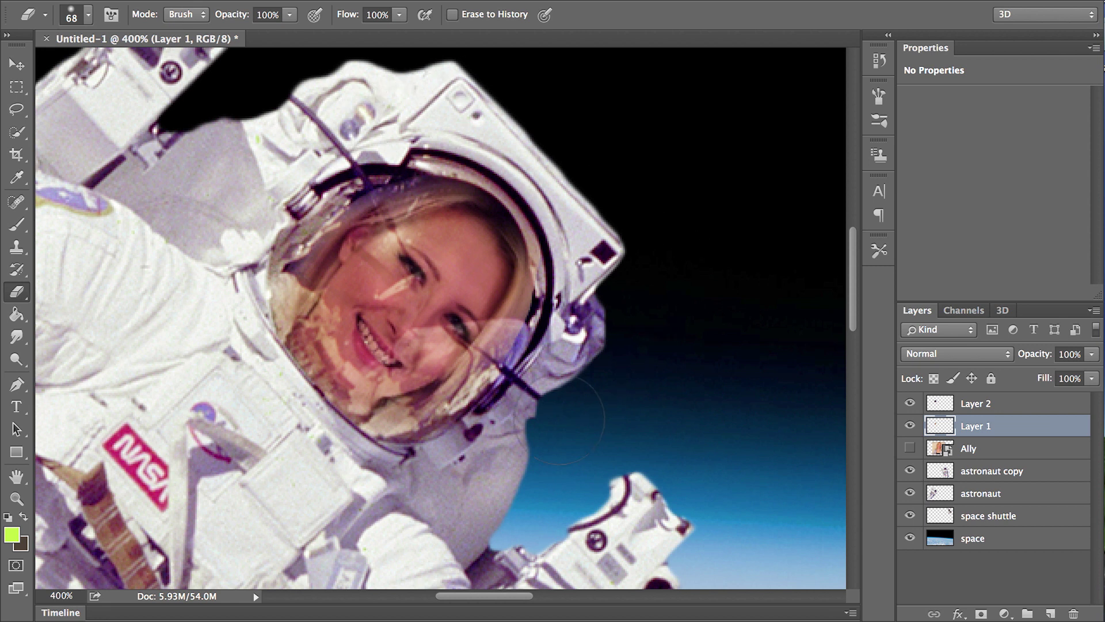
pyautogui.press('super+z')
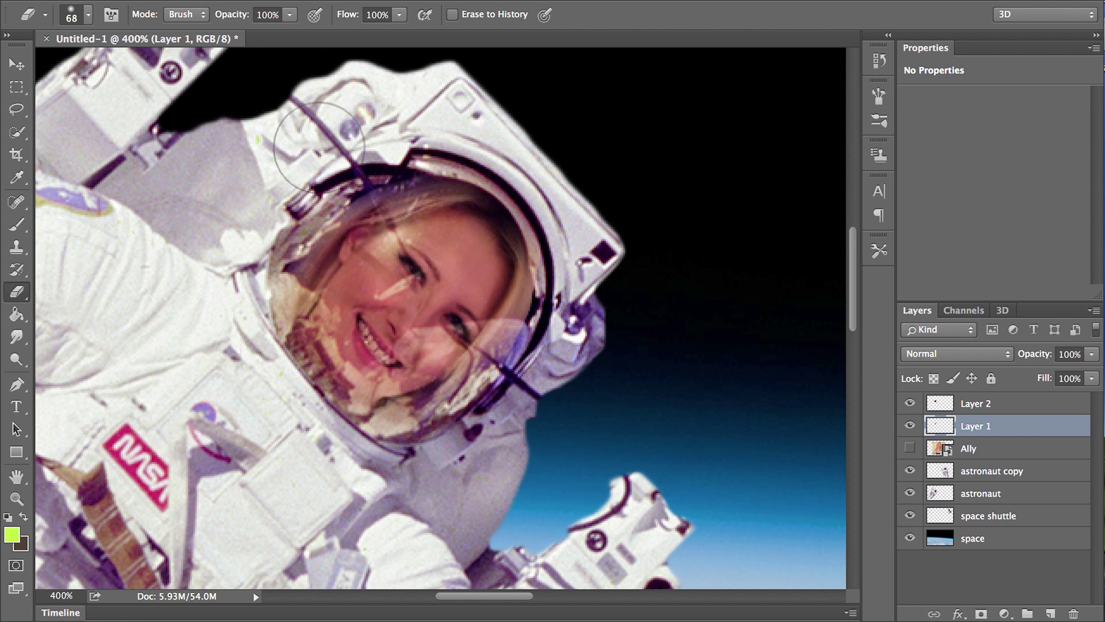
pyautogui.moveTo(266, 223)
pyautogui.mouseDown()
pyautogui.moveTo(263, 189)
pyautogui.moveTo(487, 133)
pyautogui.moveTo(360, 159)
pyautogui.moveTo(437, 155)
pyautogui.mouseUp()
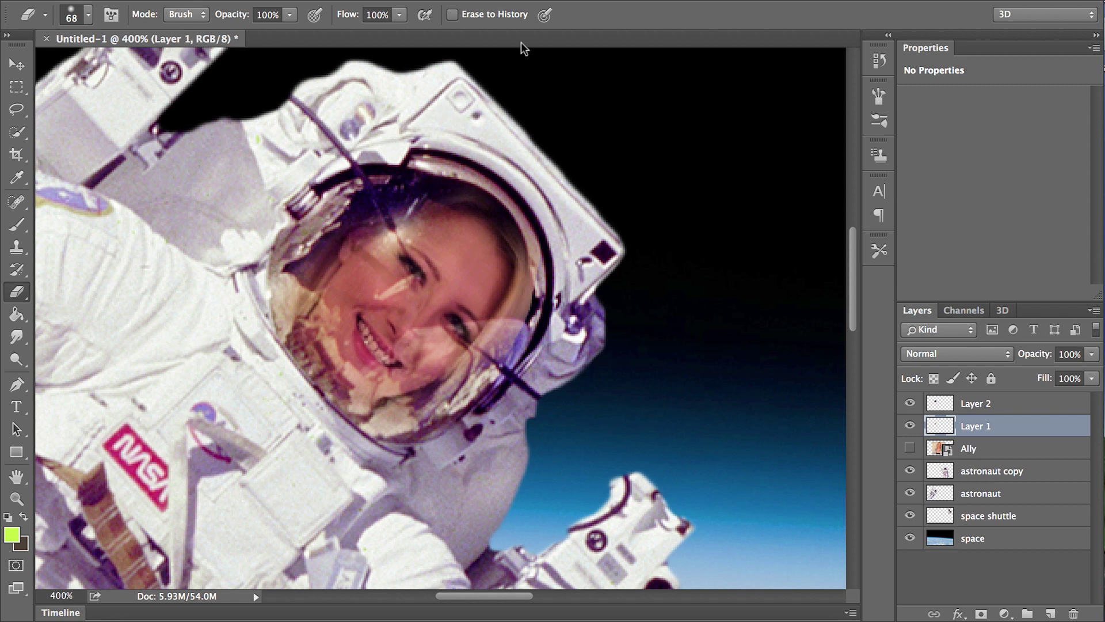
pyautogui.hotkey('ctrl', 'z')
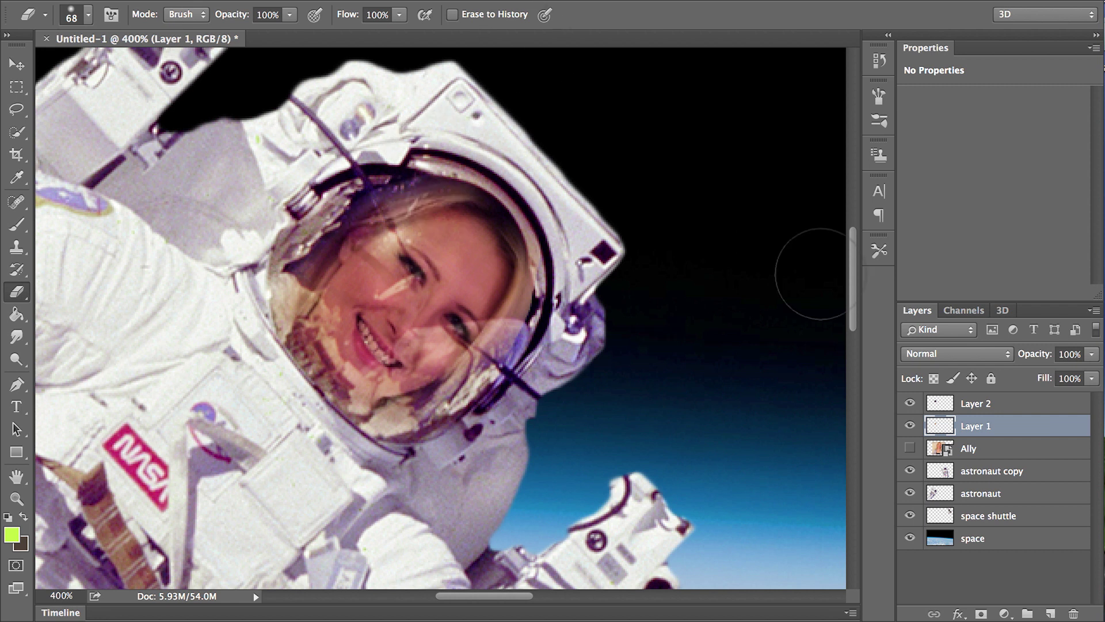
# Load the outline of the head on Layer 1 as a selection and create a new layer above it.
pyautogui.keyDown('super'); pyautogui.click(945, 426); pyautogui.keyUp('super')
pyautogui.press('shift+super+n')
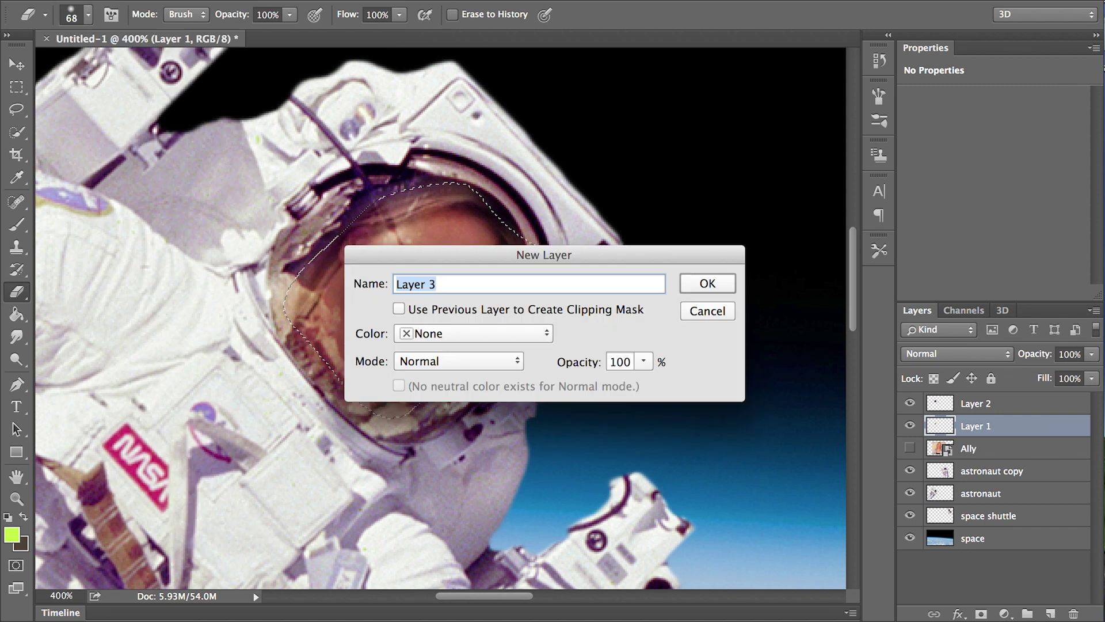
pyautogui.press('Return')
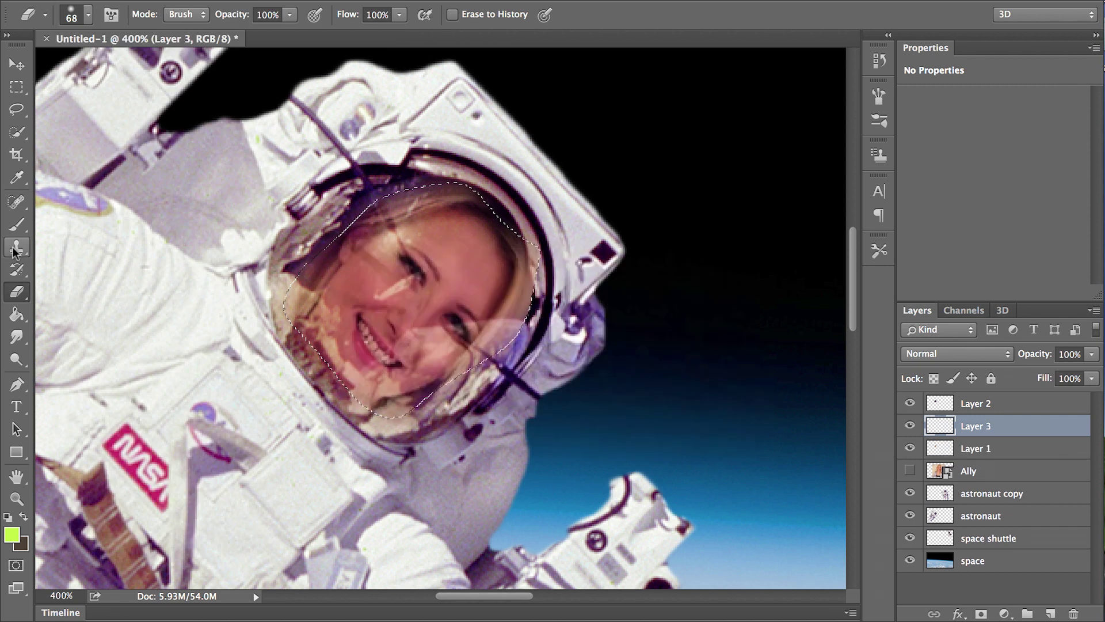
# Set up the Brush tool with a soft round tip at 111 px and 0% hardness.
pyautogui.click(17, 224)
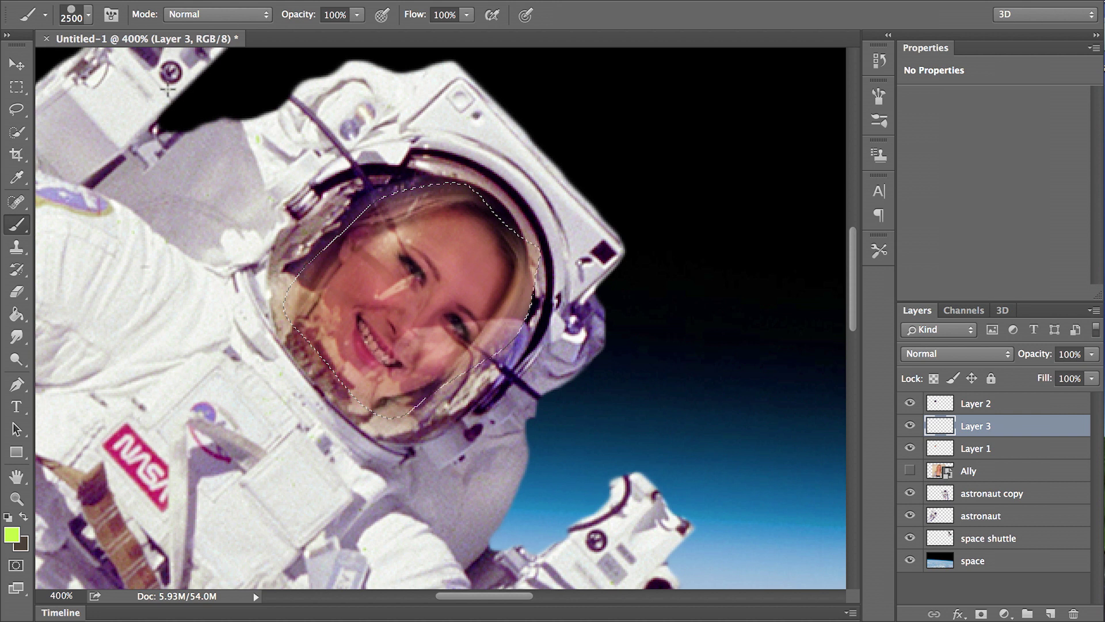
pyautogui.click(88, 15)
pyautogui.scroll(10, 131, 186)
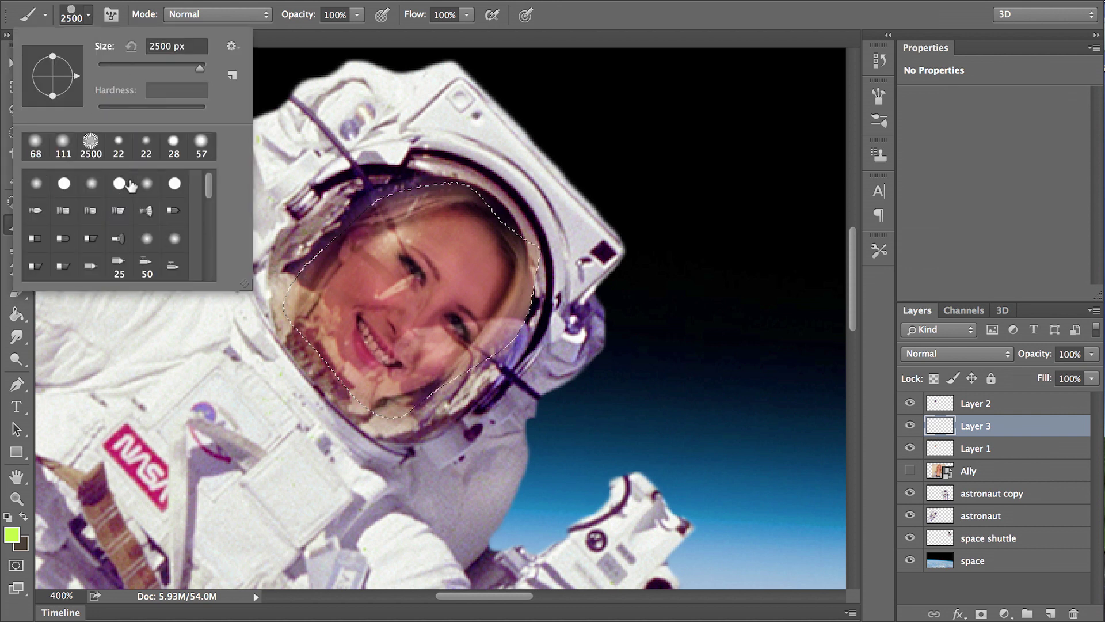
pyautogui.click(92, 184)
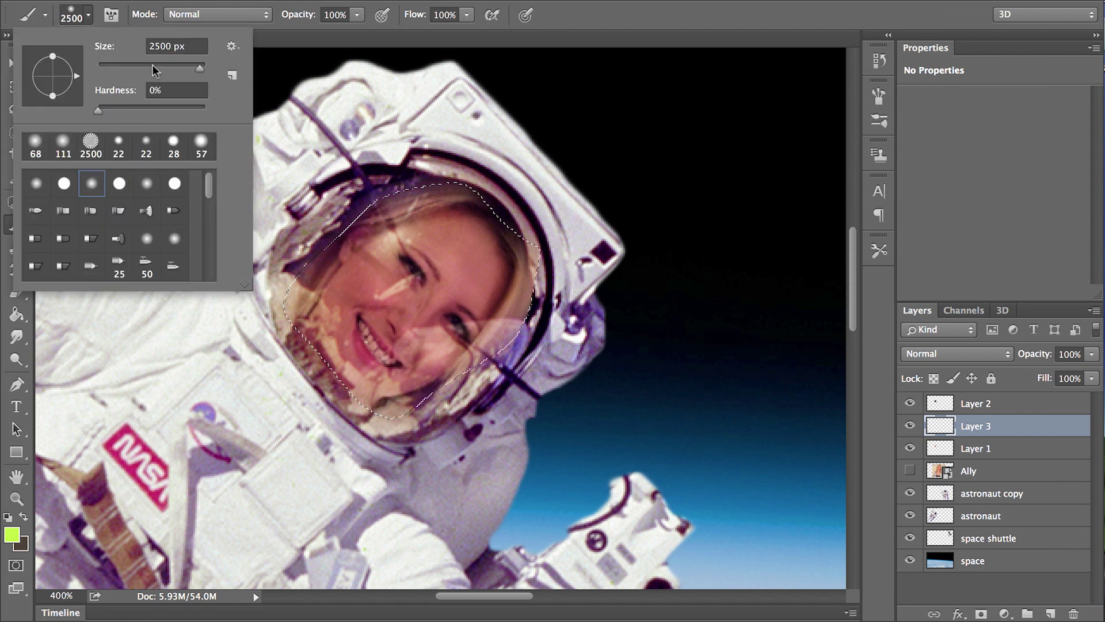
pyautogui.moveTo(154, 64)
pyautogui.mouseDown()
pyautogui.moveTo(140, 68)
pyautogui.moveTo(173, 68)
pyautogui.moveTo(153, 65)
pyautogui.mouseUp()
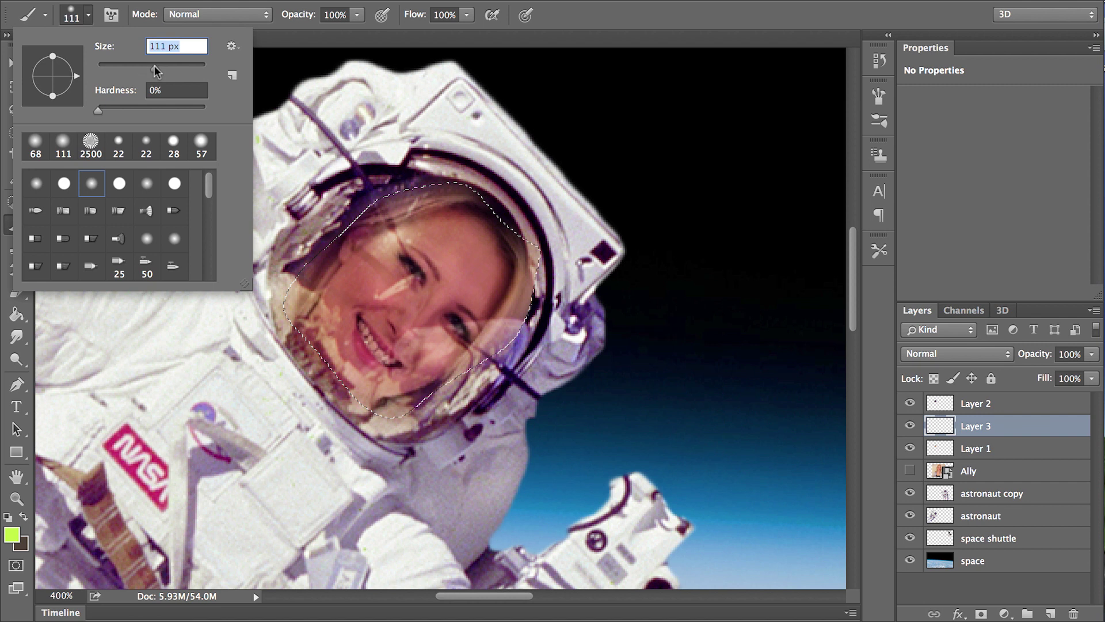
pyautogui.click(79, 20)
# Undo the green test stroke over the forehead and set the foreground color to black (000000).
pyautogui.moveTo(414, 144); pyautogui.dragTo(446, 143)
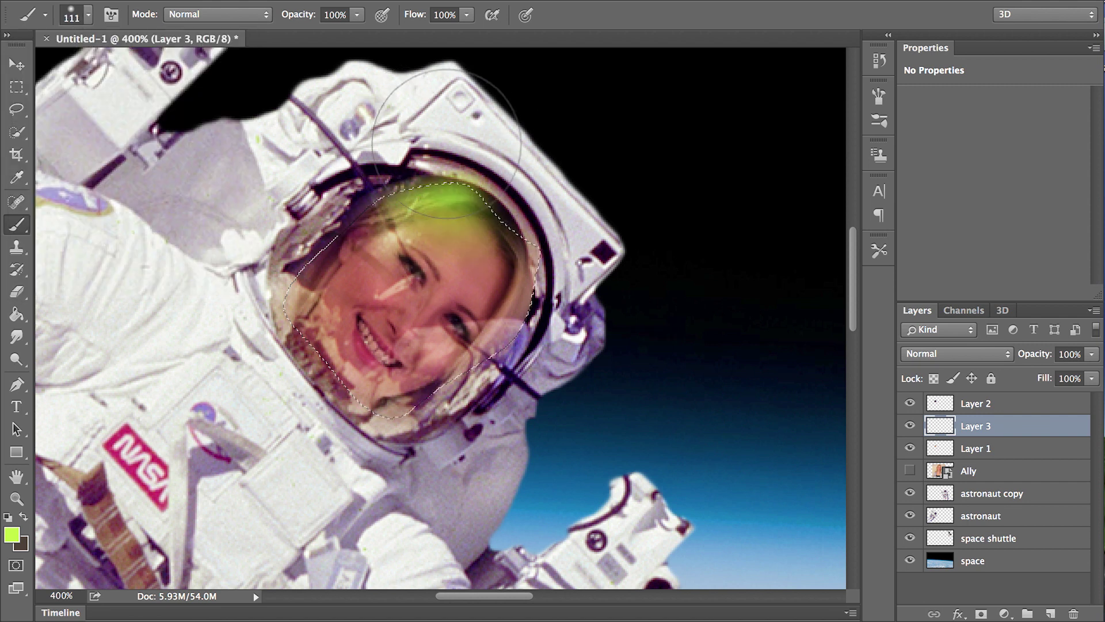
pyautogui.hotkey('ctrl', 'z')
pyautogui.click(13, 536)
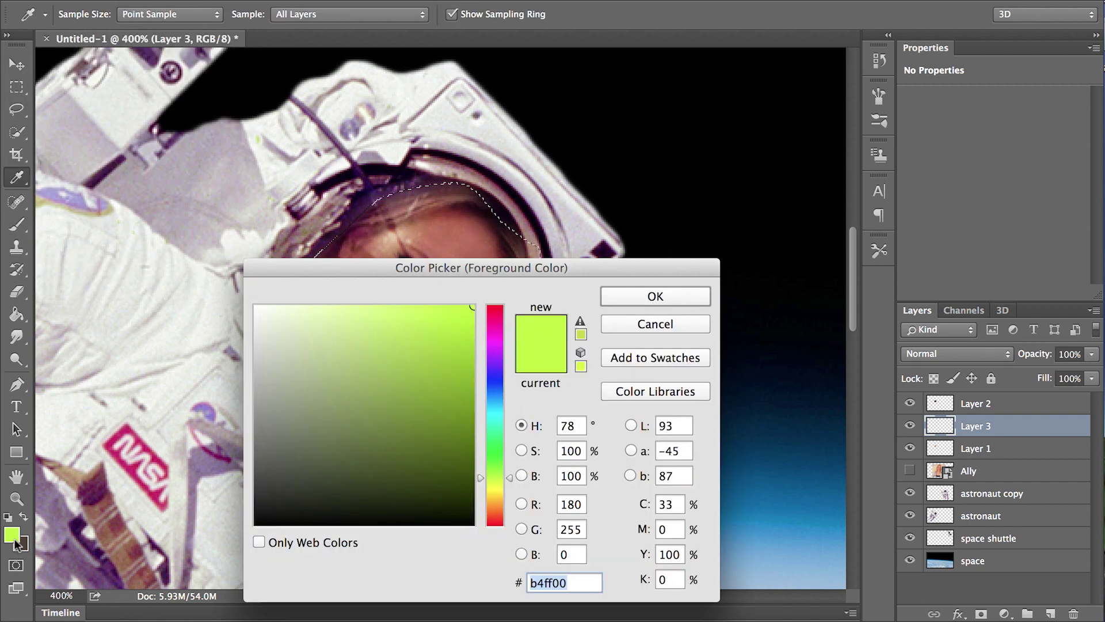
pyautogui.write('000000')
pyautogui.press('Return')
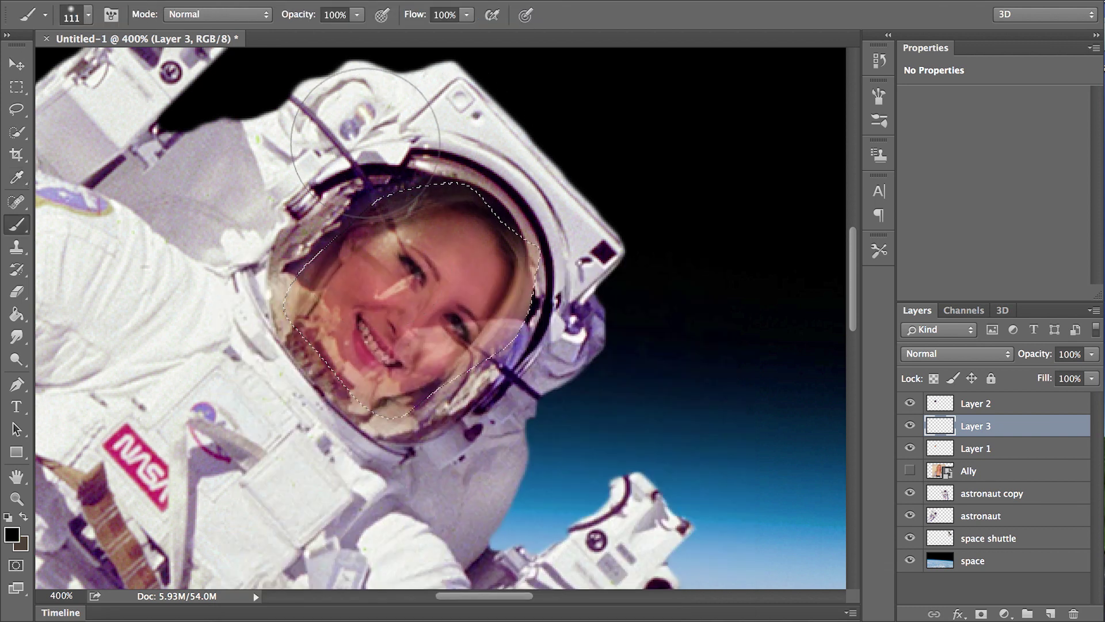
# Paint soft black shading along the top, upper-left and right edges of the head within the selection on the new layer.
pyautogui.moveTo(375, 142)
pyautogui.mouseDown()
pyautogui.moveTo(459, 195)
pyautogui.moveTo(530, 200)
pyautogui.mouseUp()
pyautogui.moveTo(330, 147); pyautogui.dragTo(354, 255)
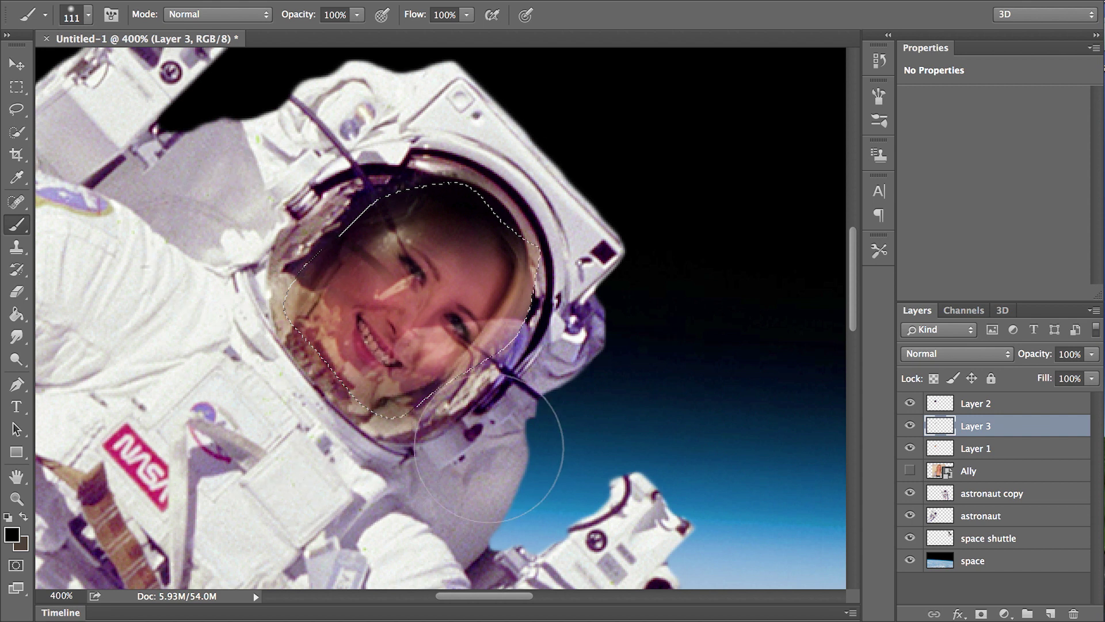
pyautogui.click(509, 435)
pyautogui.click(568, 377)
pyautogui.click(572, 280)
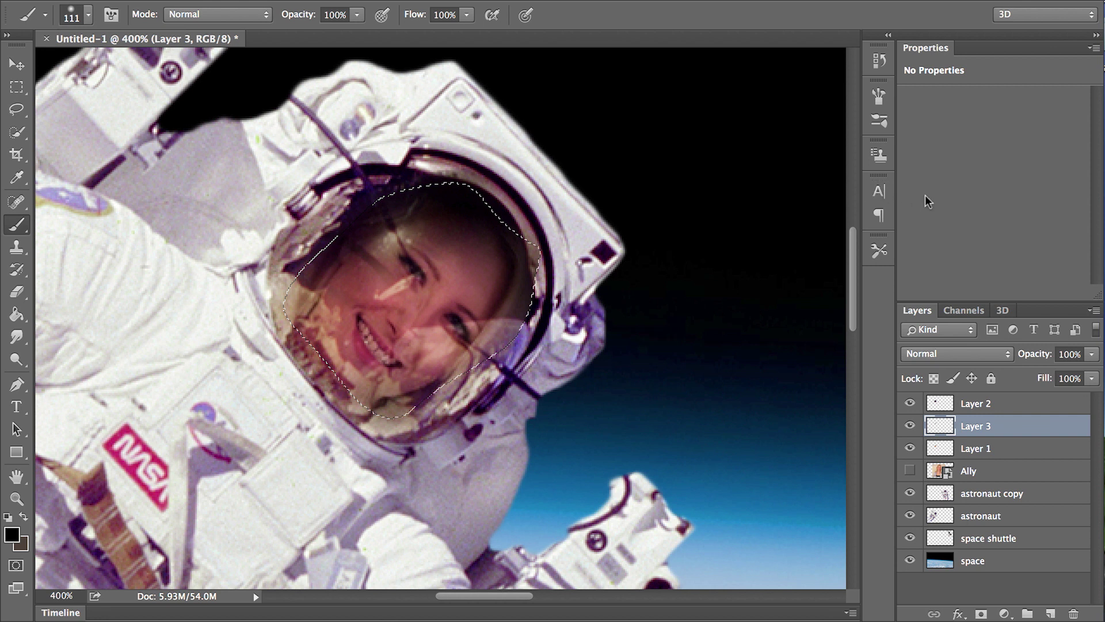
# Deselect, set the shading layer's opacity to 55%, and toggle the shading and visor copy layers to compare their effect.
pyautogui.hotkey('ctrl', 'd')
pyautogui.click(1092, 354)
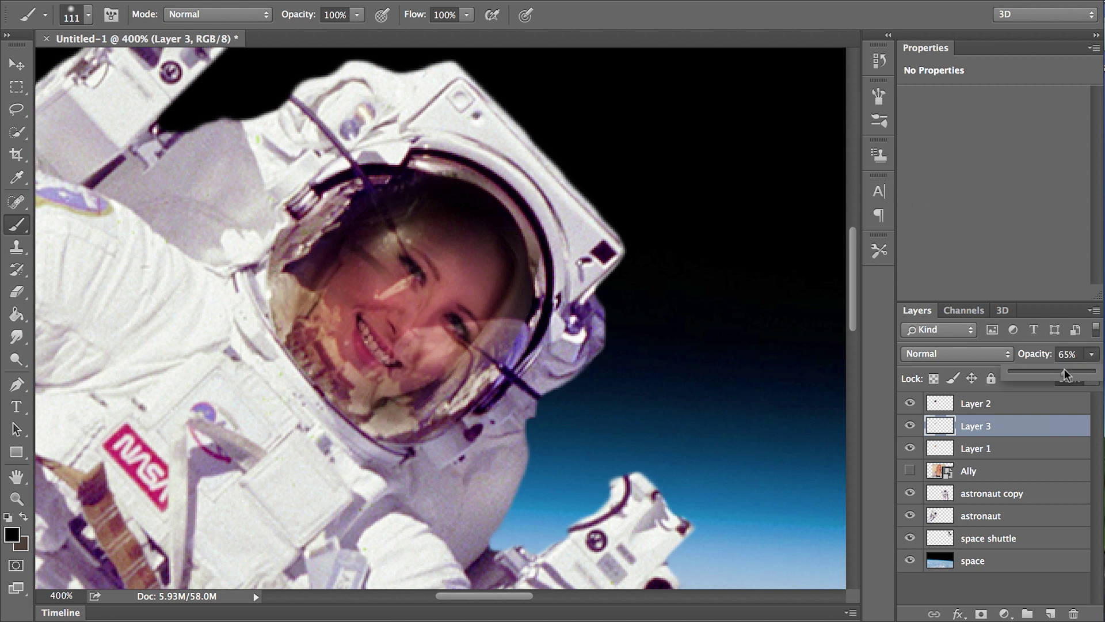
pyautogui.moveTo(1064, 369); pyautogui.dragTo(1063, 370)
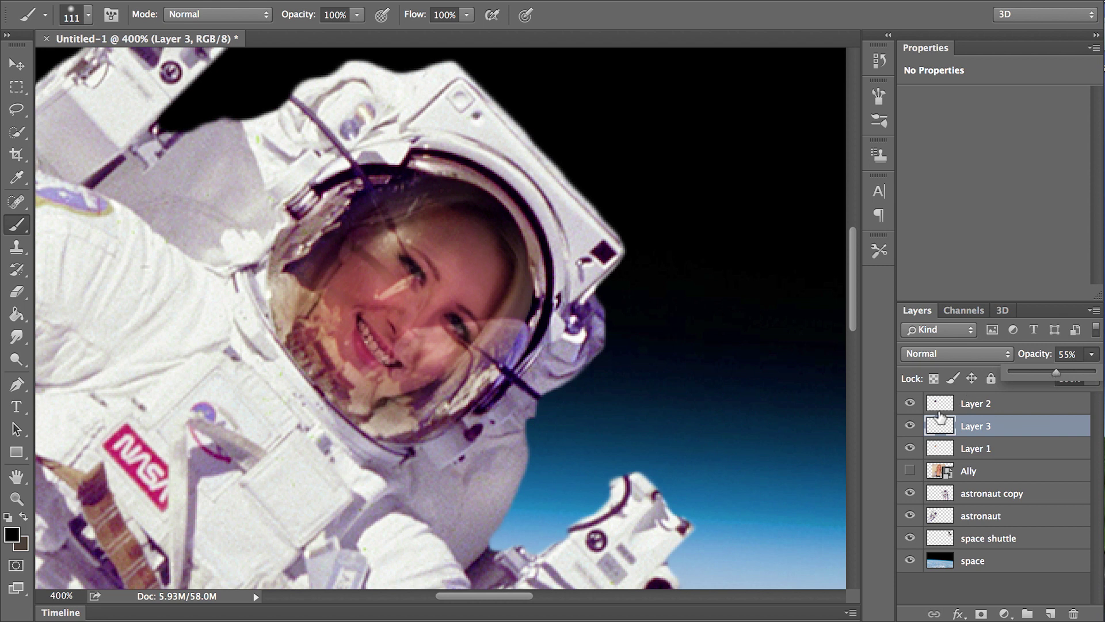
pyautogui.click(911, 426)
pyautogui.click(910, 426)
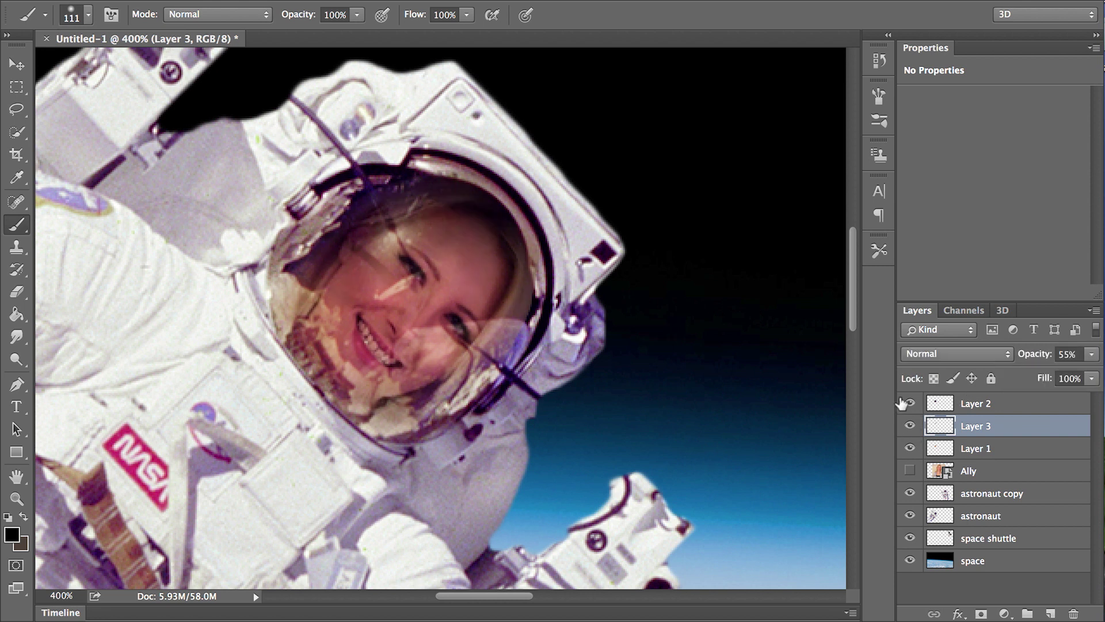
pyautogui.click(910, 404)
pyautogui.click(909, 404)
# Reload the head's outline as a selection and touch up the black shading along its left edge on Layer 3.
pyautogui.moveTo(259, 234); pyautogui.dragTo(267, 268)
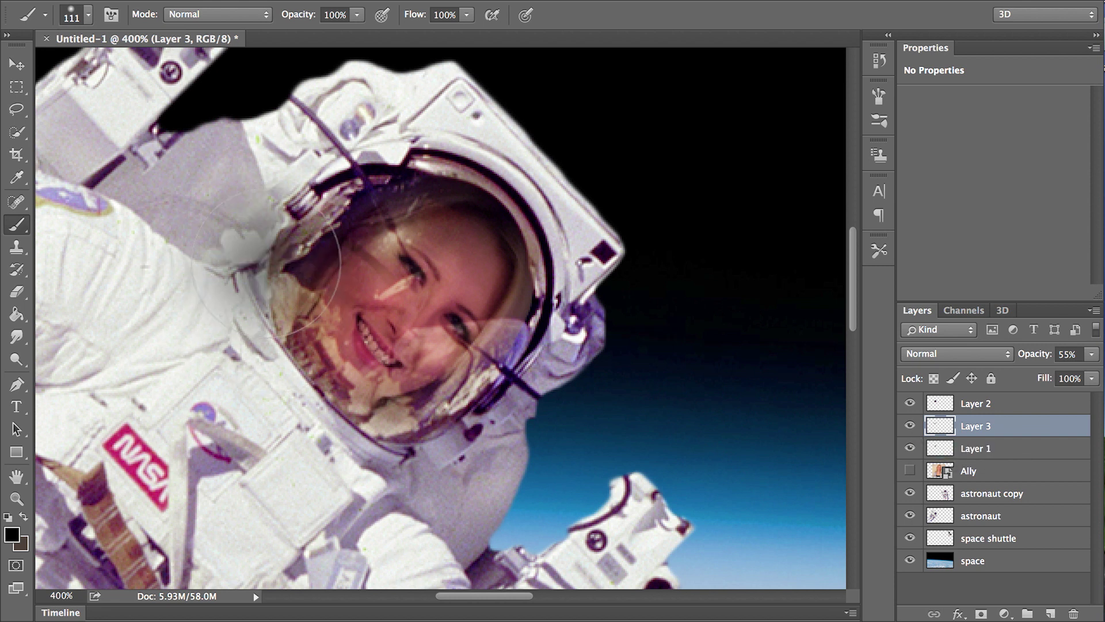
pyautogui.keyDown('ctrl'); pyautogui.click(941, 410); pyautogui.keyUp('ctrl')
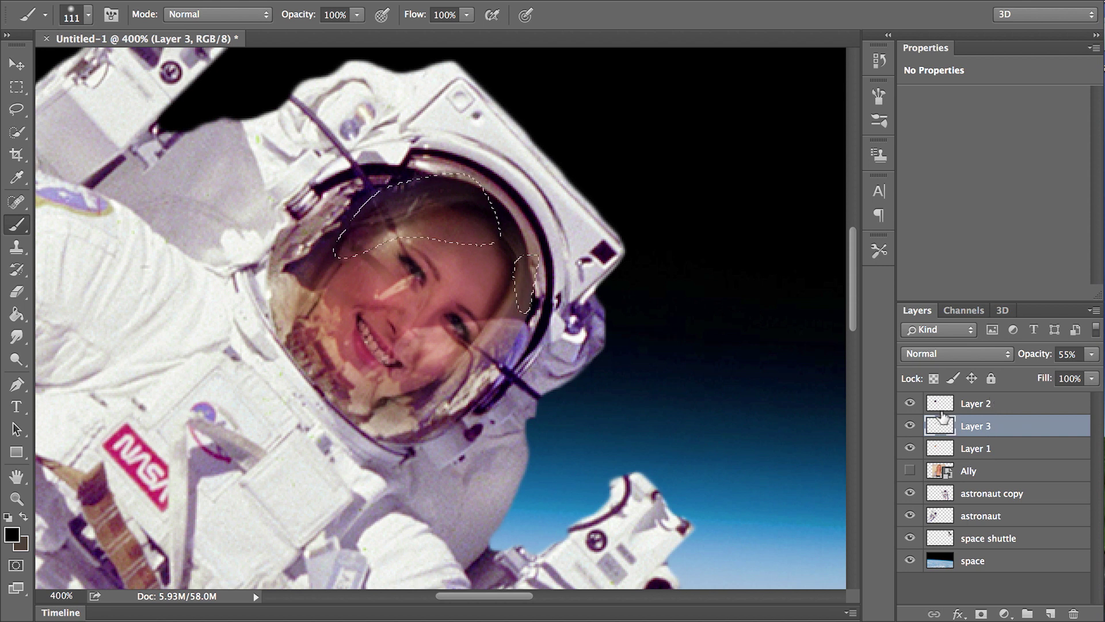
pyautogui.keyDown('ctrl'); pyautogui.click(941, 450); pyautogui.keyUp('ctrl')
pyautogui.click(273, 273)
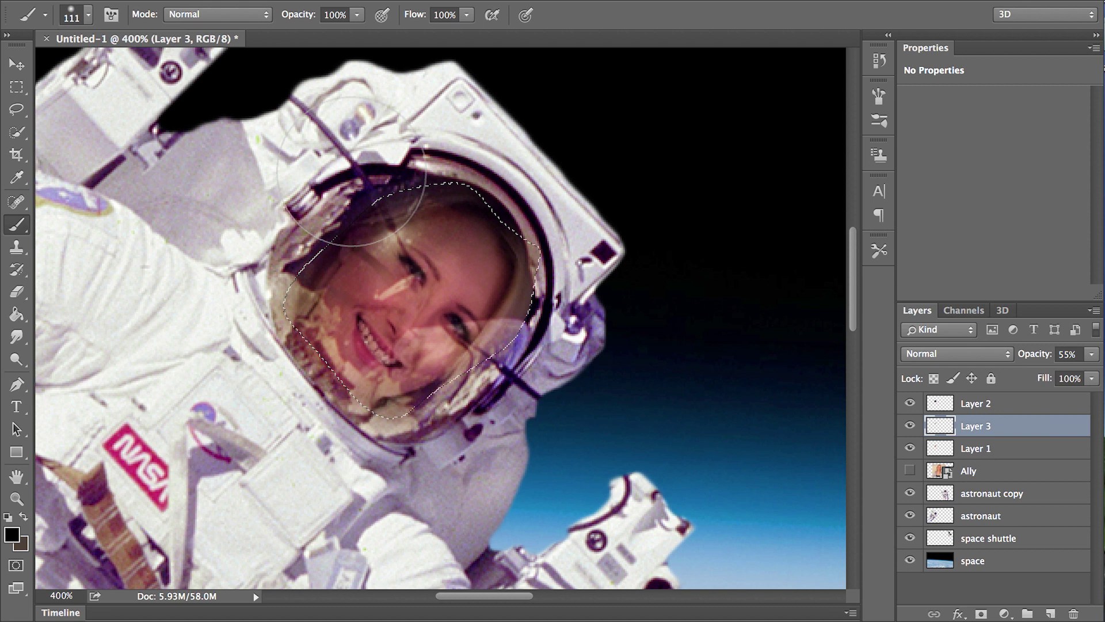
# Examine the blended face both within the whole composite at 100% and up close at 400%.
pyautogui.hotkey('ctrl', '-')
pyautogui.hotkey('ctrl', '-')
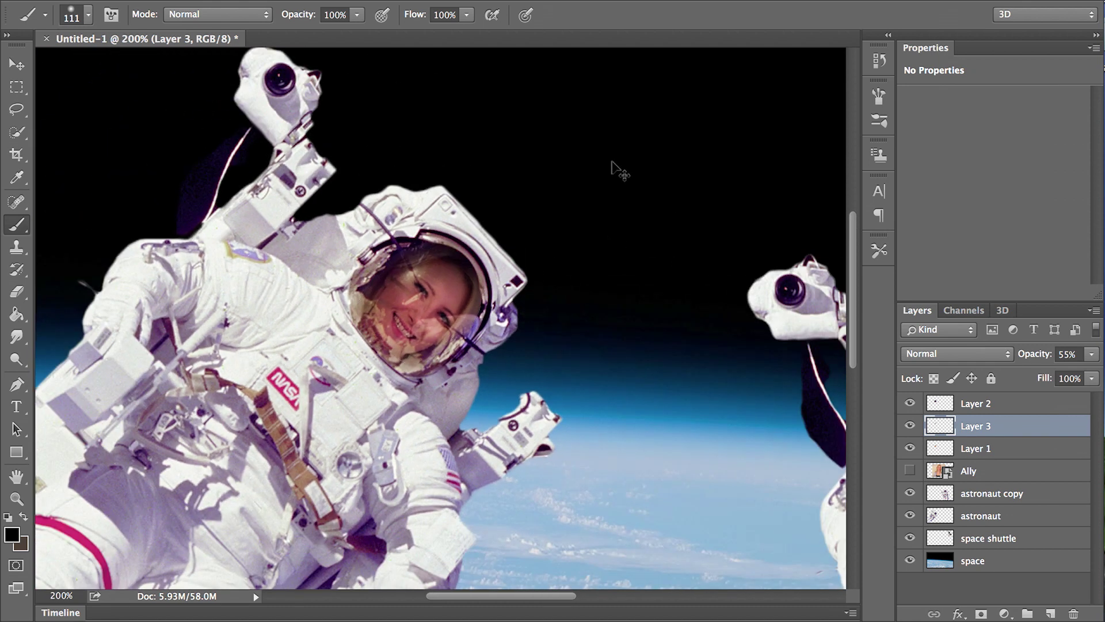
pyautogui.hotkey('ctrl', '-')
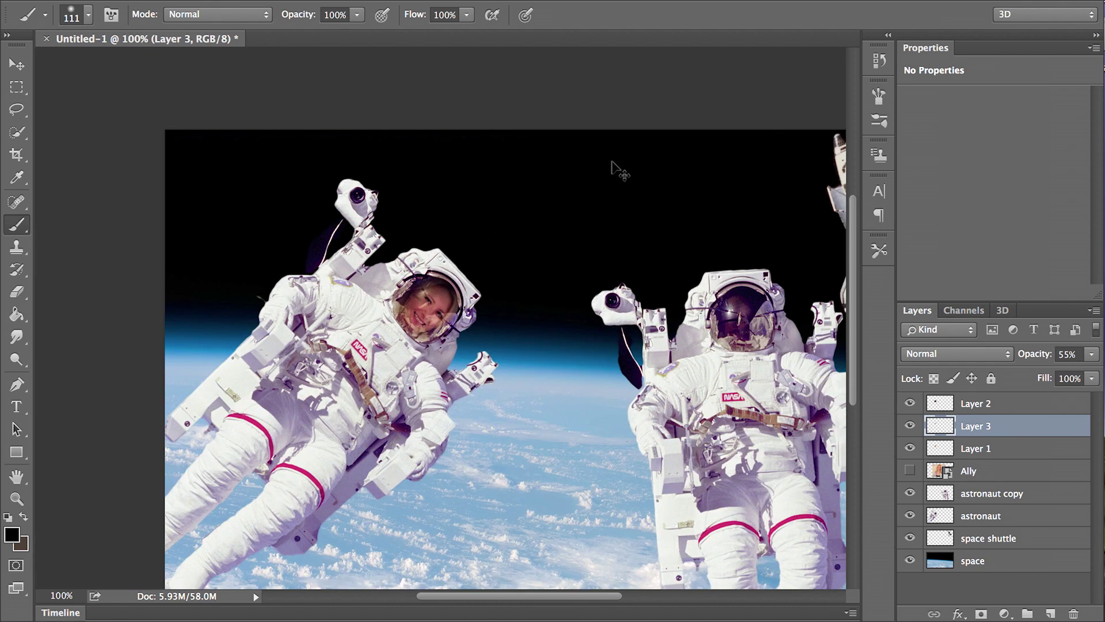
pyautogui.hotkey('ctrl', '+')
pyautogui.hotkey('ctrl', '+')
pyautogui.hotkey('ctrl', '+')
pyautogui.hotkey('ctrl', '+')
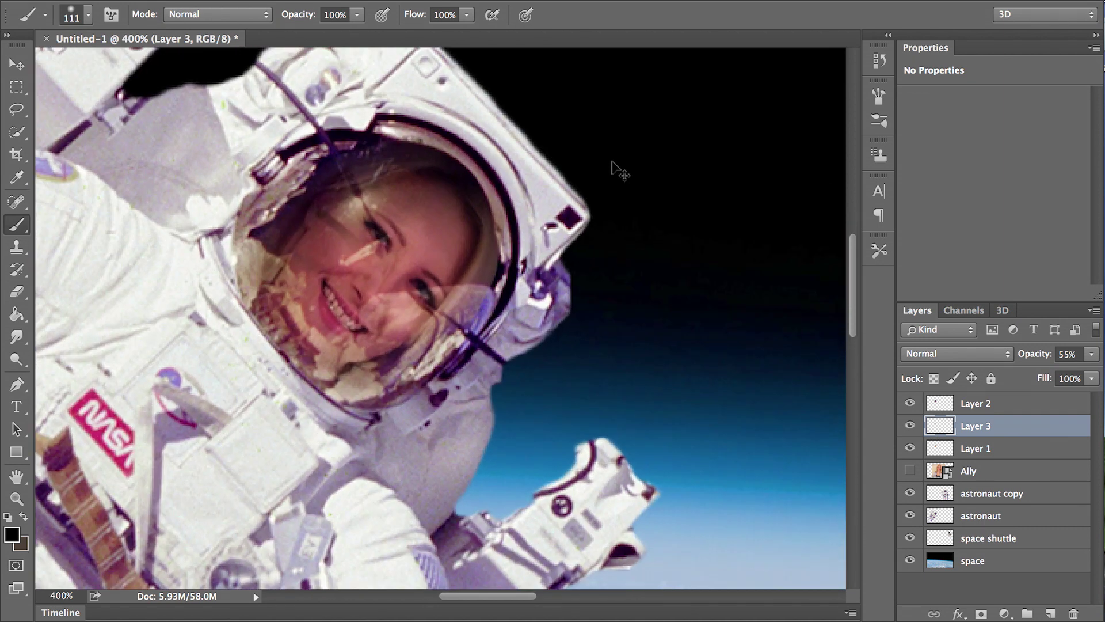
pyautogui.hotkey('ctrl', '-')
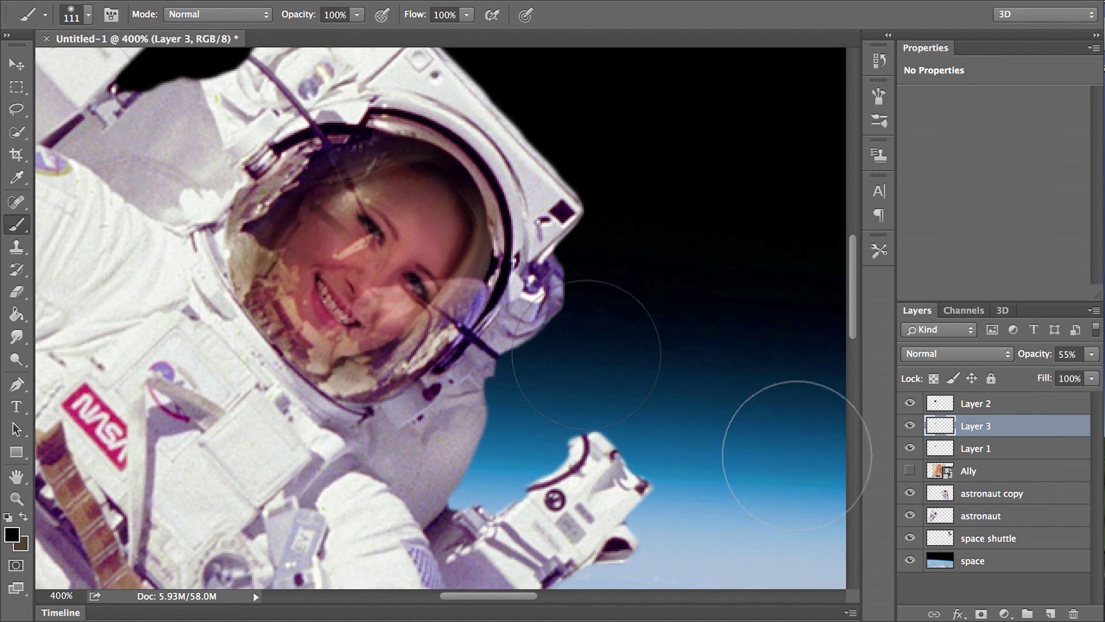
# Toggle the visor copy on Layer 2 to check its effect and duplicate that layer to strengthen the reflection.
pyautogui.click(909, 403)
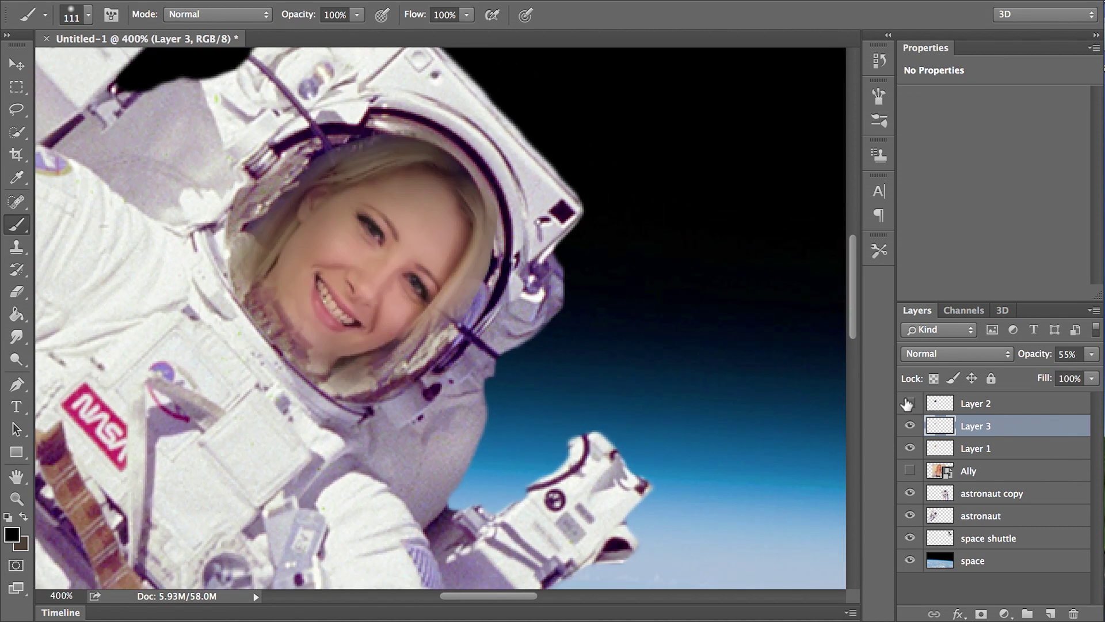
pyautogui.rightClick(1022, 403)
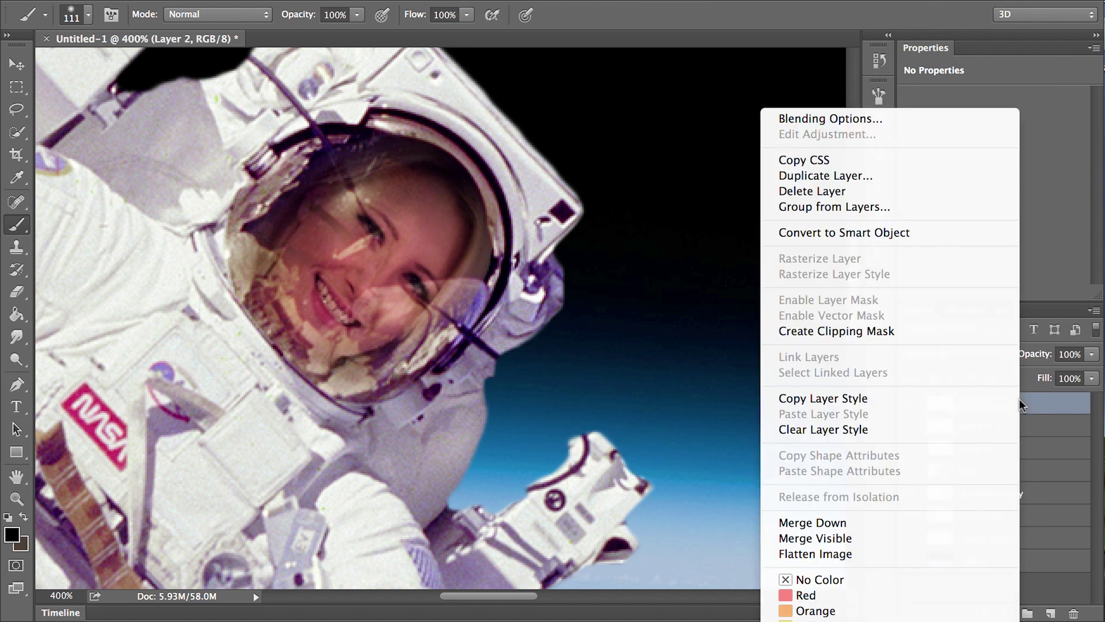
pyautogui.click(918, 178)
pyautogui.press('Return')
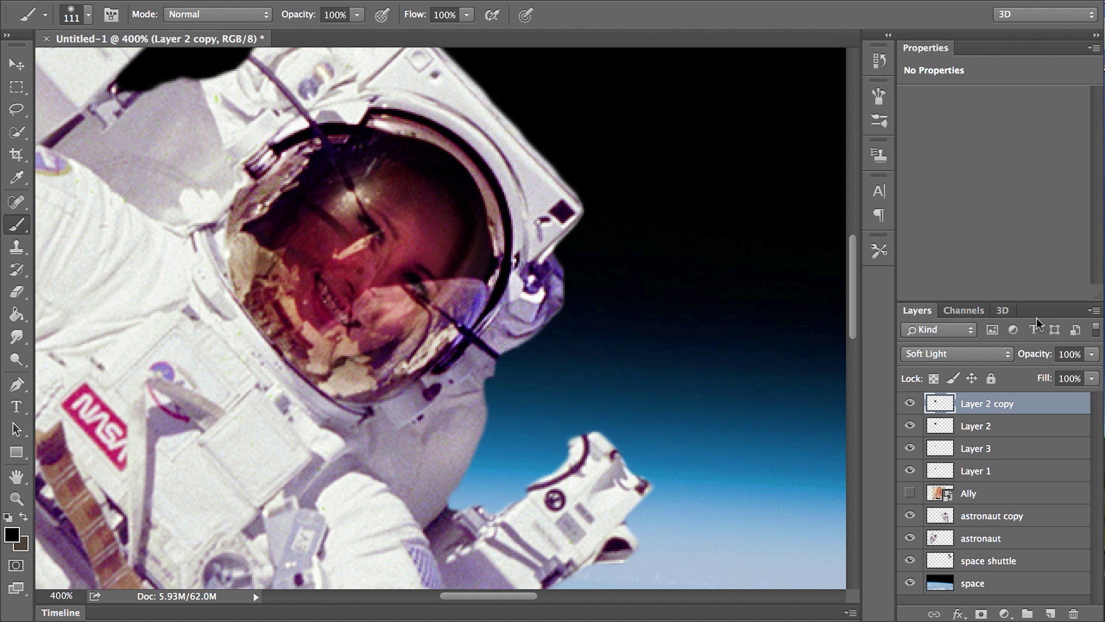
# Undo the duplication of the visor copy layer.
pyautogui.press('super+z')
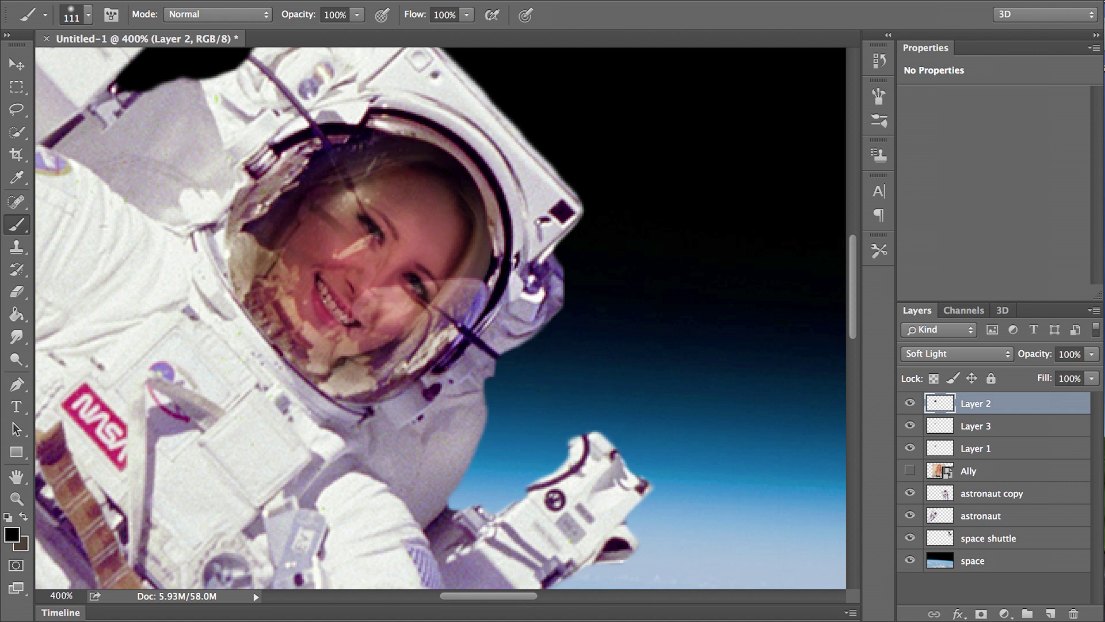
pyautogui.hscroll(10, 653, 358)
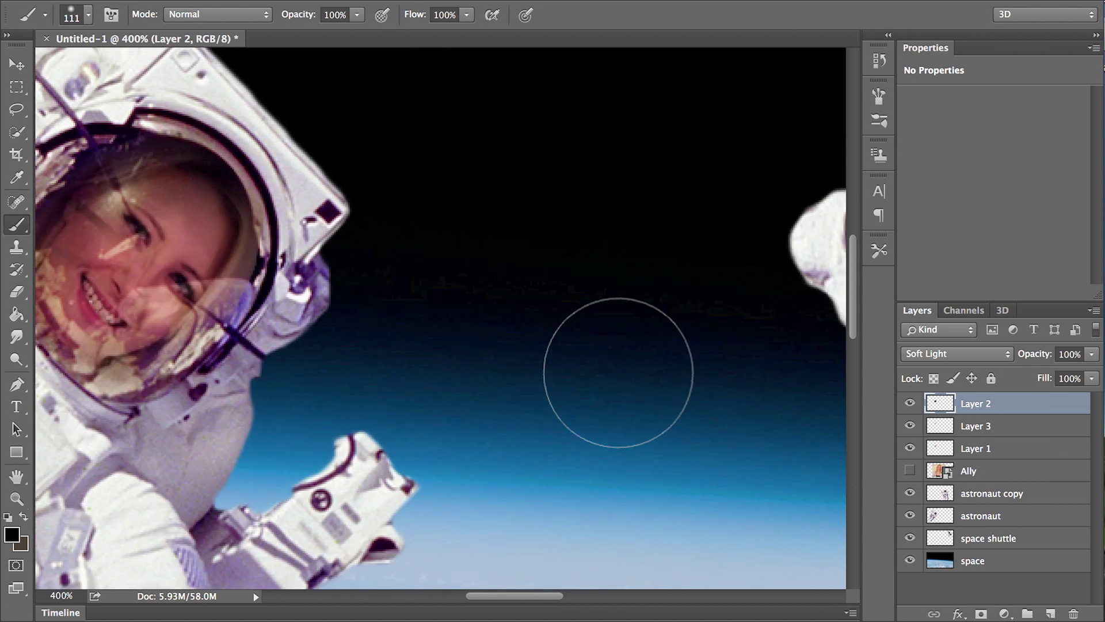
pyautogui.hscroll(-8, 617, 373)
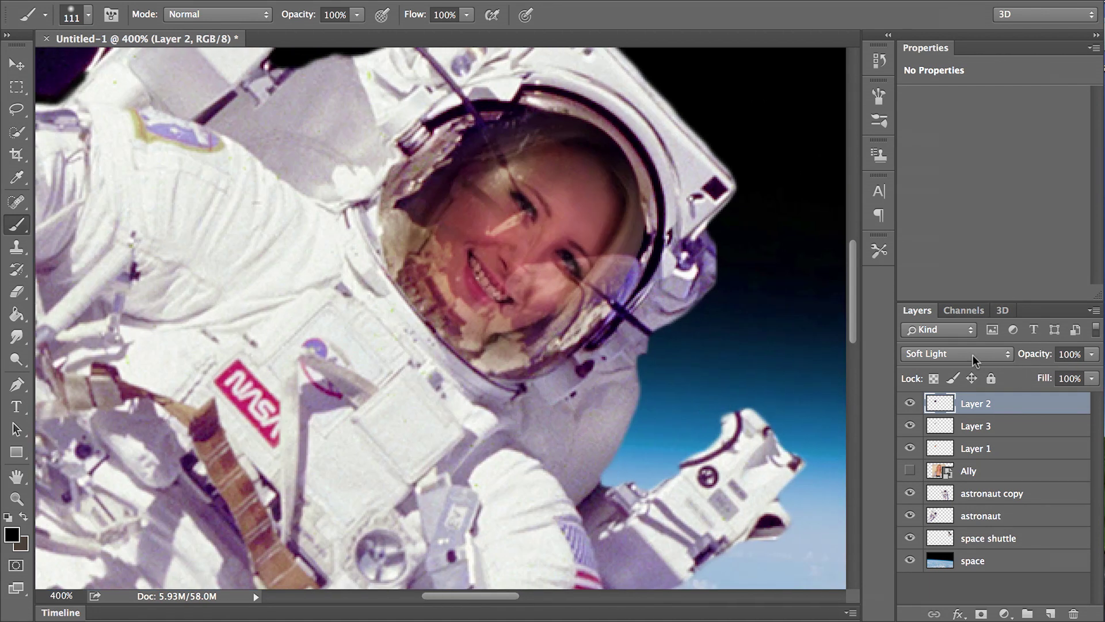
# Try the Overlay blend mode on the visor copy in Layer 2.
pyautogui.click(973, 355)
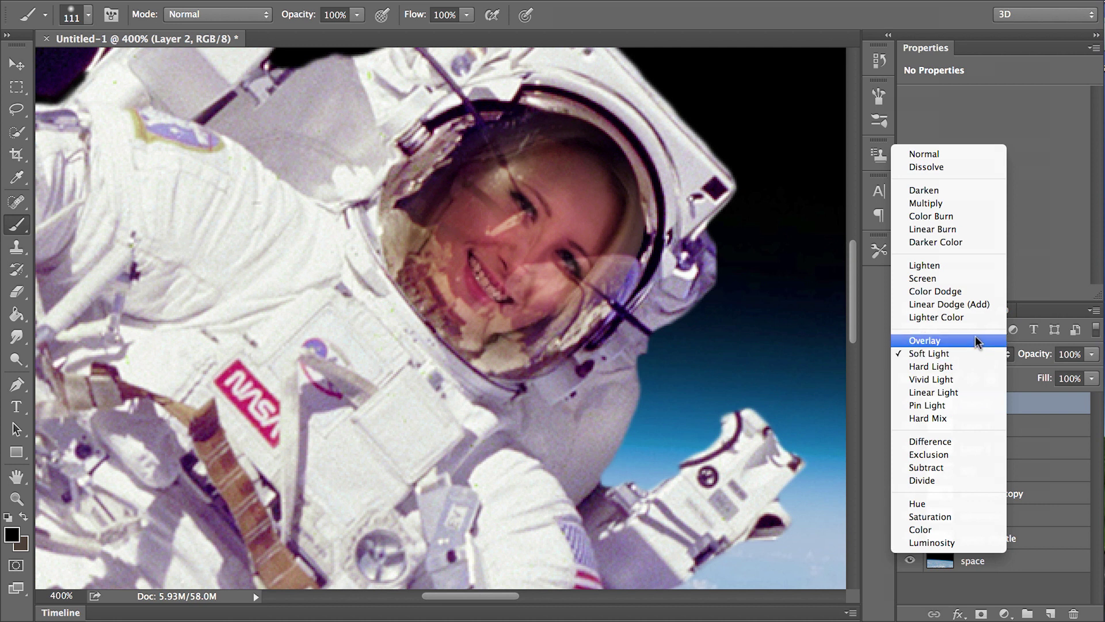
pyautogui.click(975, 339)
pyautogui.hotkey('ctrl', 'z')
# Shift the woman's head on Layer 1 slightly up and left inside the left astronaut's helmet.
pyautogui.press('v')
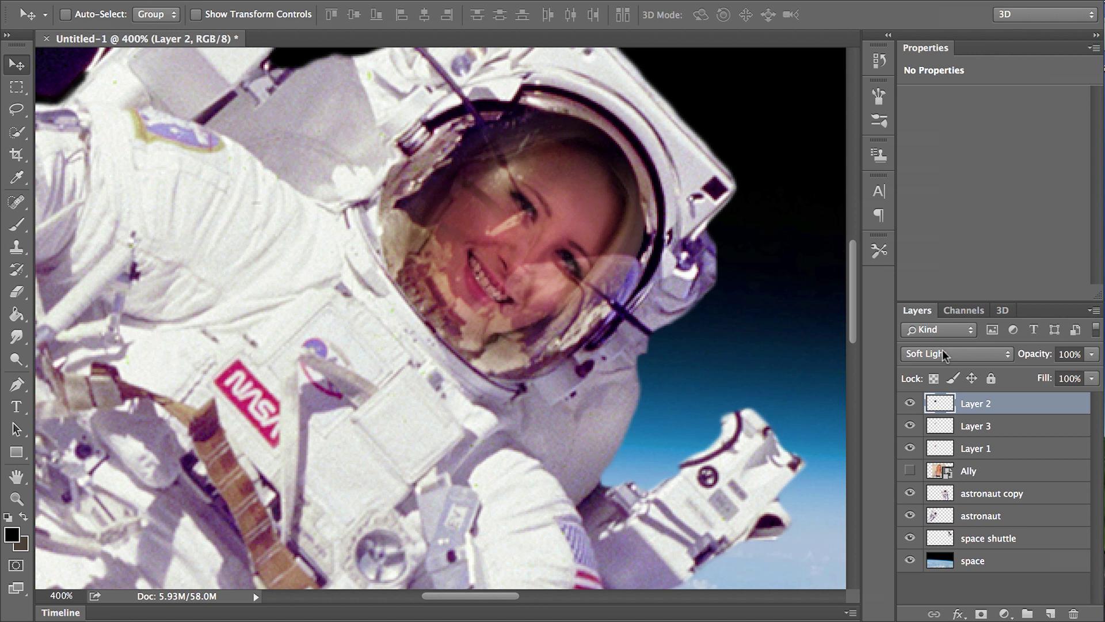
pyautogui.click(984, 450)
pyautogui.moveTo(509, 235); pyautogui.dragTo(493, 228)
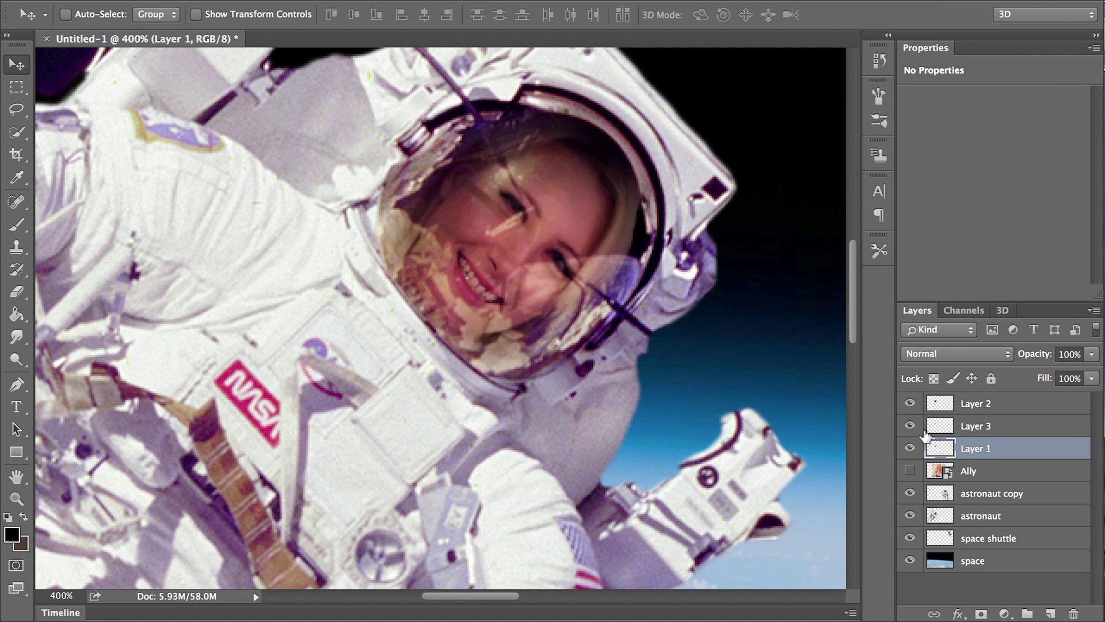
# Load the head's outline from Layer 1 as a selection, darken its edge with black shading on Layer 3, and deselect.
pyautogui.keyDown('ctrl'); pyautogui.click(947, 449); pyautogui.keyUp('ctrl')
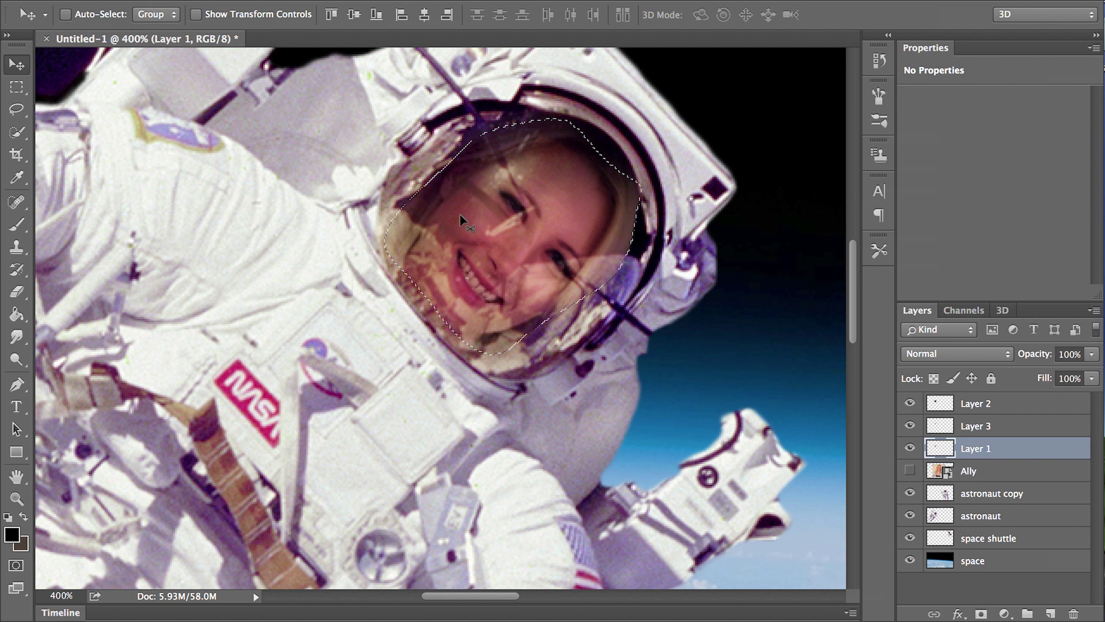
pyautogui.click(951, 429)
pyautogui.click(17, 225)
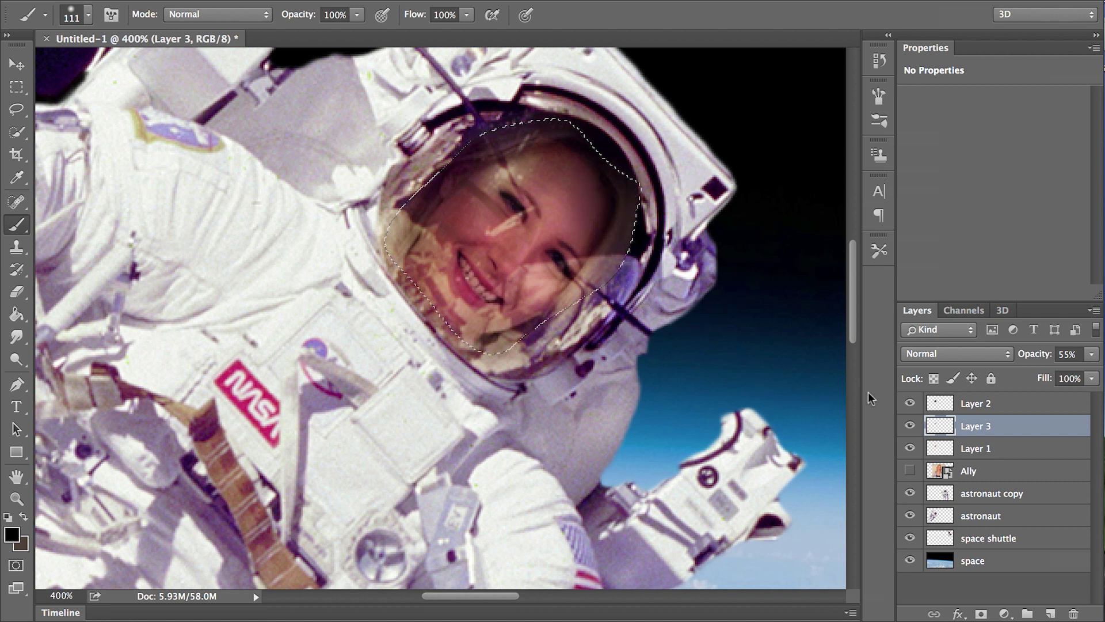
pyautogui.hotkey('ctrl', 'd')
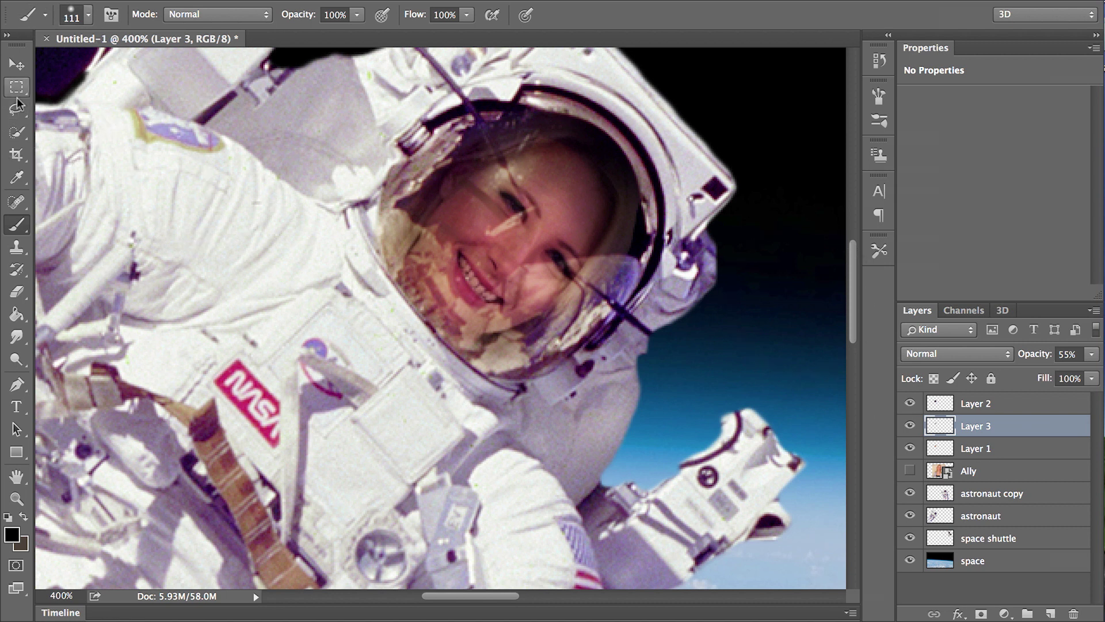
# Group Layer 2, Layer 3 and Layer 1, which make up the left astronaut's face, into one layer group.
pyautogui.click(16, 64)
pyautogui.click(990, 413)
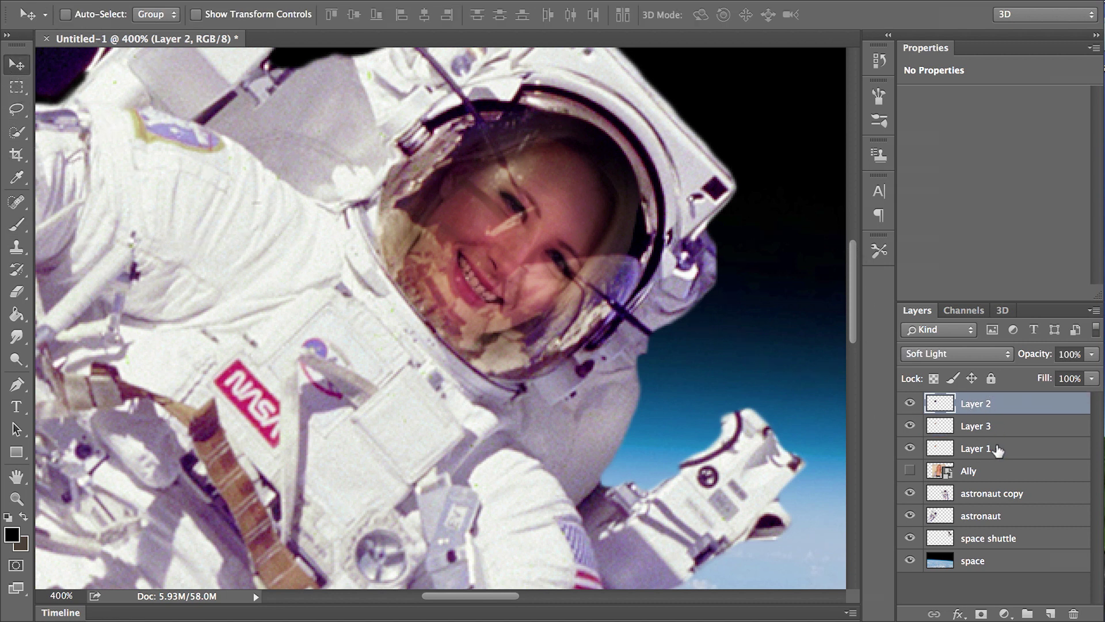
pyautogui.keyDown('shift'); pyautogui.click(1004, 449); pyautogui.keyUp('shift')
pyautogui.moveTo(1009, 451); pyautogui.dragTo(1029, 613)
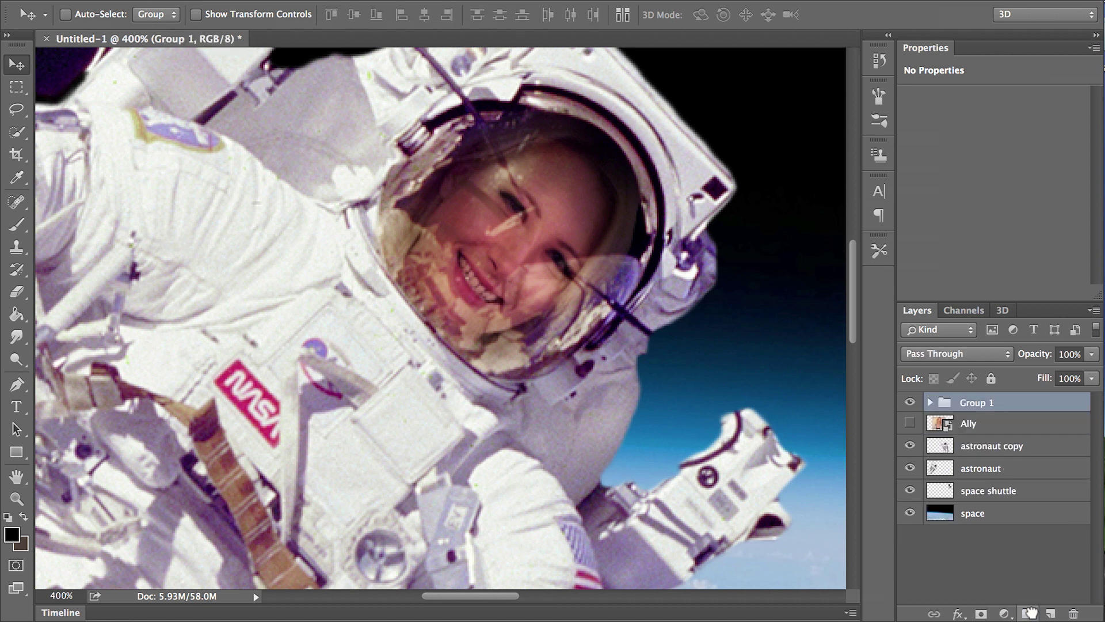
# Select the right astronaut's visor on the astronaut copy layer with Quick Selection and copy it to a new layer.
pyautogui.hscroll(10, 770, 423)
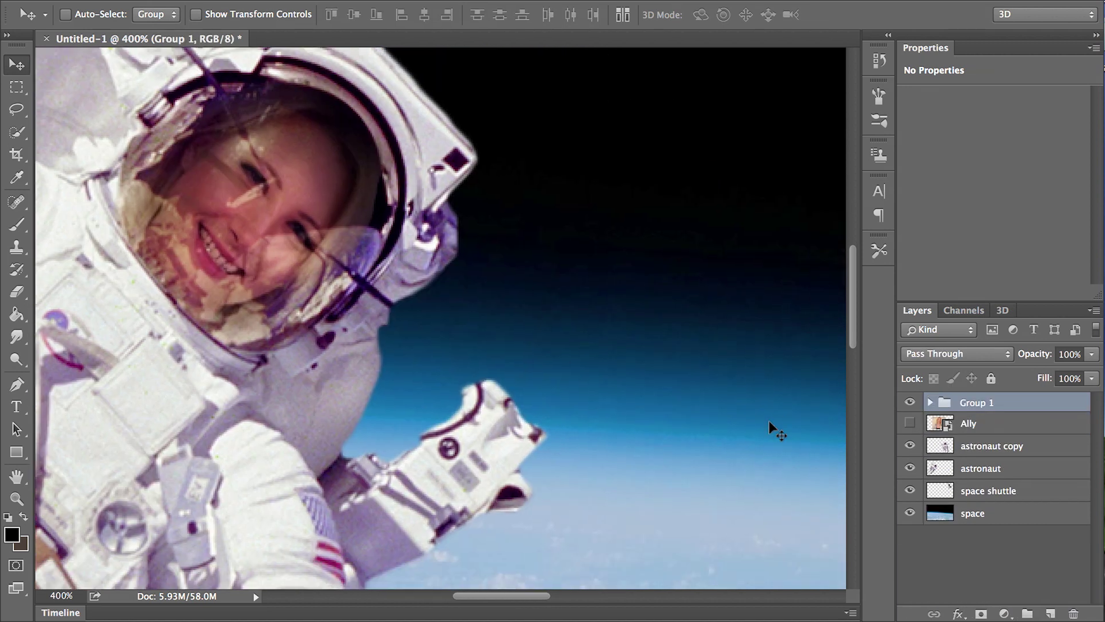
pyautogui.hscroll(6, 770, 423)
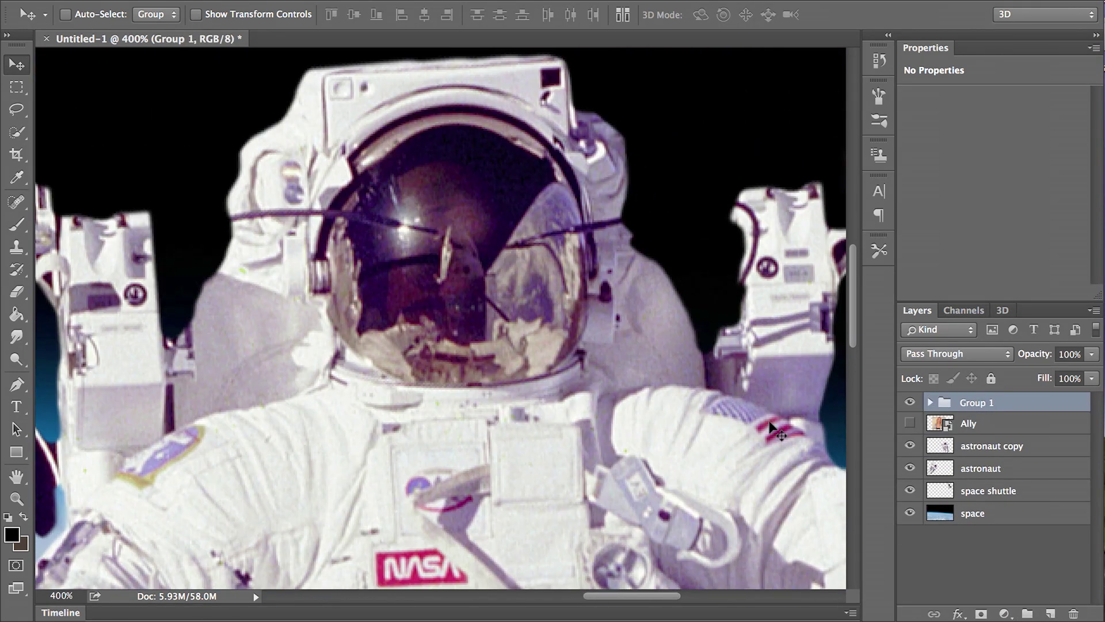
pyautogui.click(22, 130)
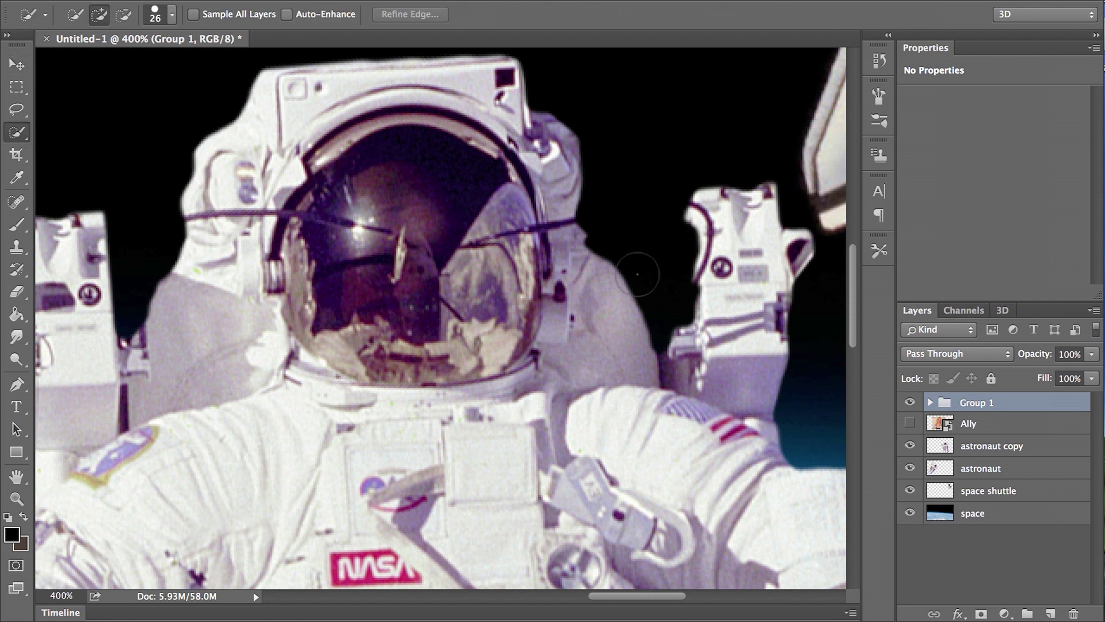
pyautogui.click(1003, 443)
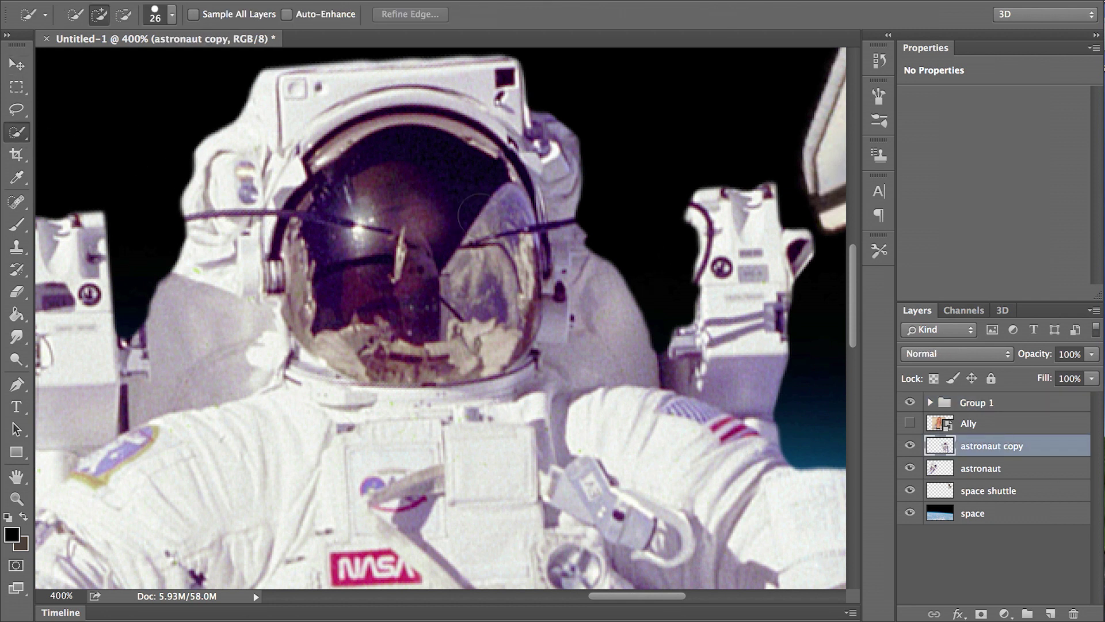
pyautogui.moveTo(475, 212)
pyautogui.mouseDown()
pyautogui.moveTo(302, 195)
pyautogui.moveTo(302, 334)
pyautogui.moveTo(453, 352)
pyautogui.moveTo(517, 251)
pyautogui.moveTo(476, 219)
pyautogui.moveTo(438, 152)
pyautogui.moveTo(287, 207)
pyautogui.moveTo(274, 262)
pyautogui.mouseUp()
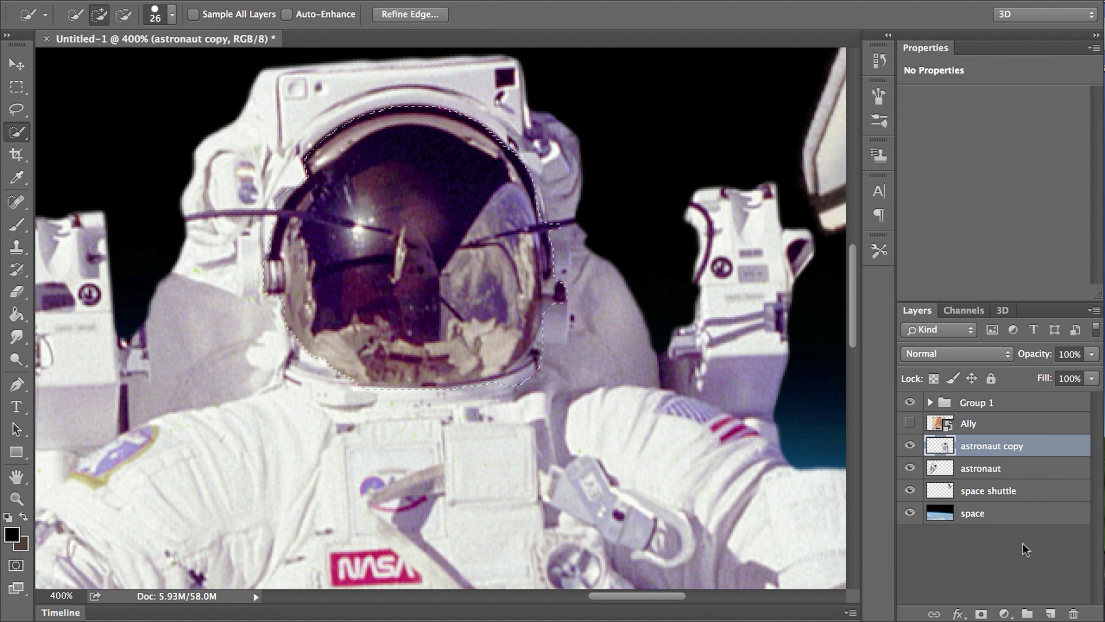
pyautogui.hotkey('ctrl', 'j')
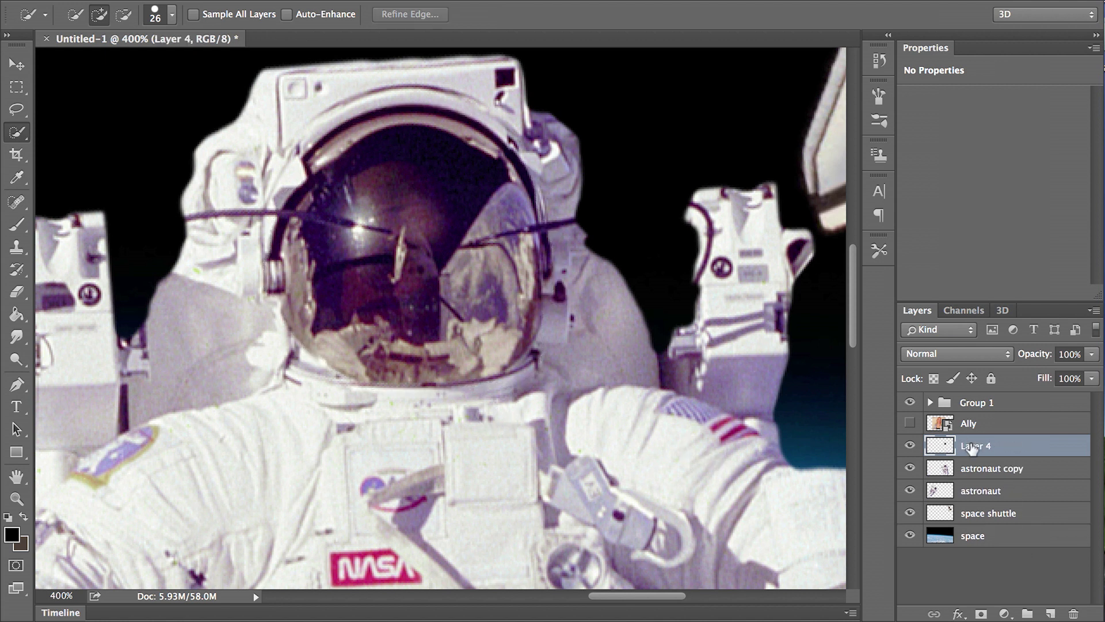
# Check the blend mode of Layer 2 in the group and set the right visor copy on Layer 4 to Soft Light.
pyautogui.click(930, 402)
pyautogui.click(1002, 425)
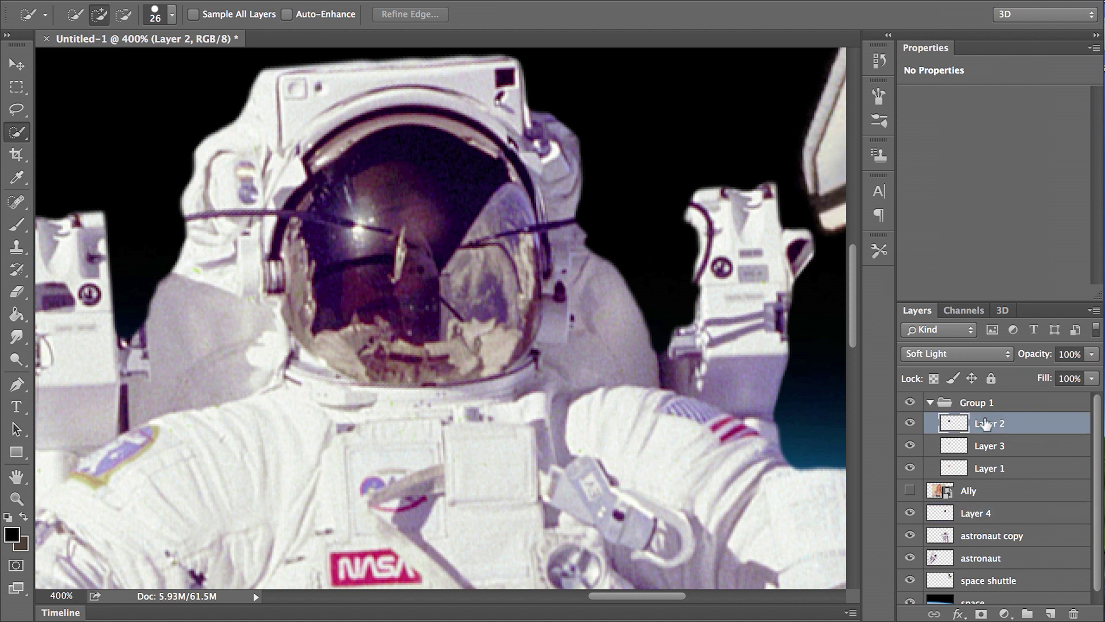
pyautogui.click(931, 402)
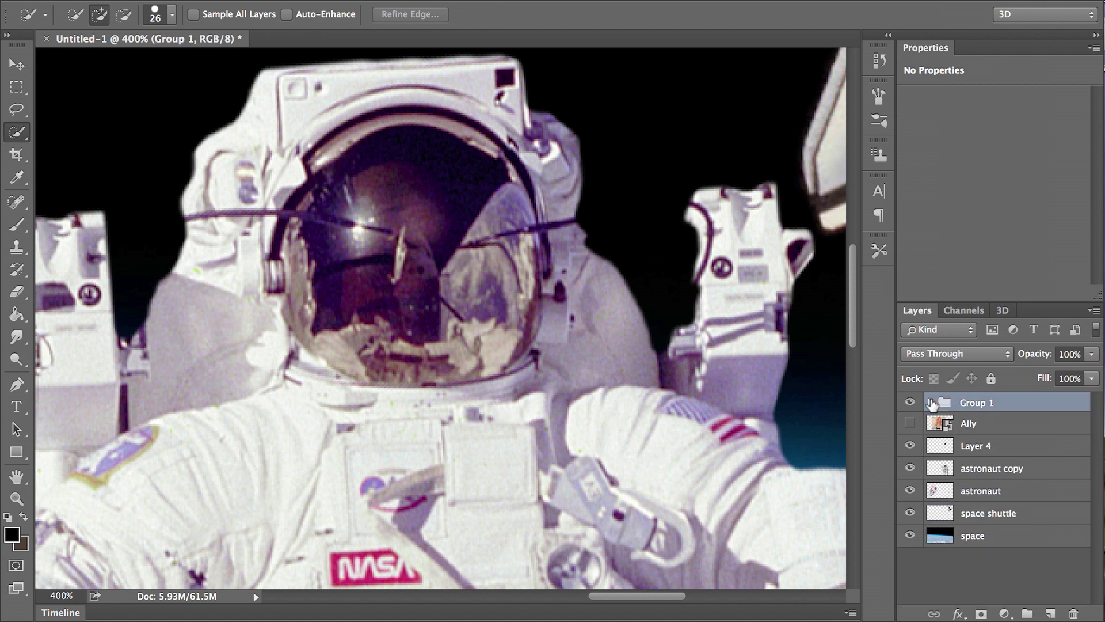
pyautogui.click(987, 449)
pyautogui.click(943, 353)
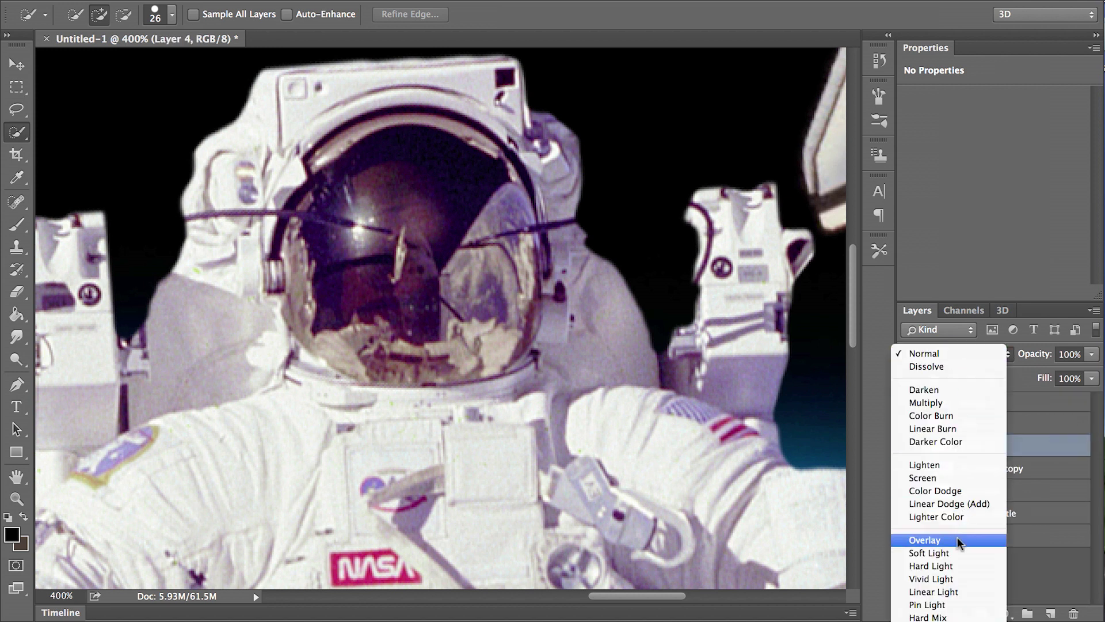
pyautogui.click(958, 553)
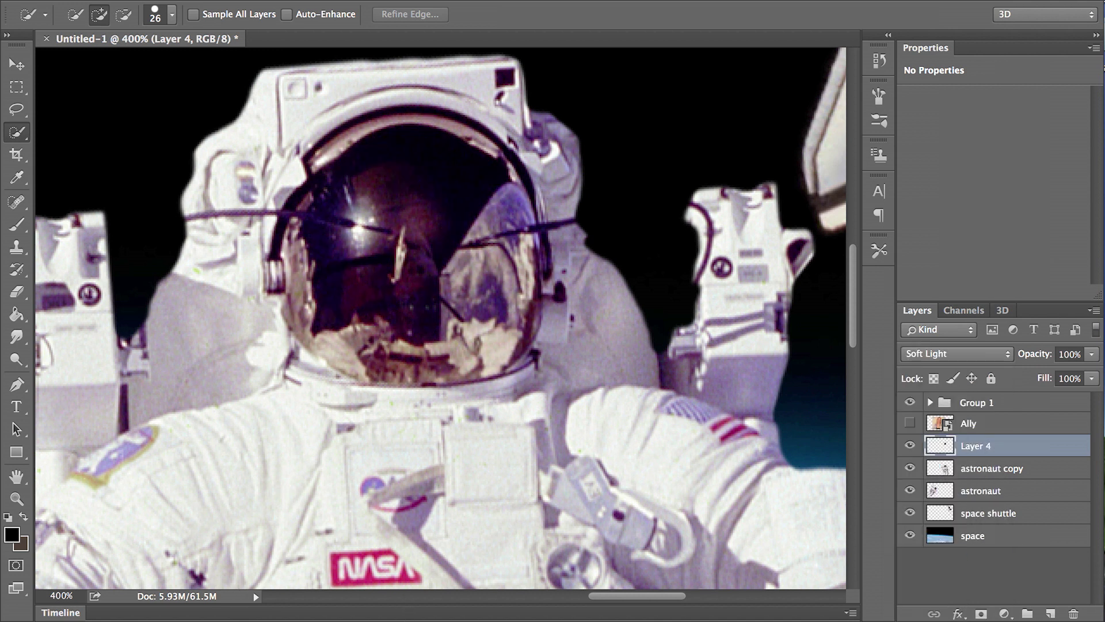
# Switch to Finder and place the man's portrait PNG from the image folder into the composite at its default size.
pyautogui.press('super+Tab')
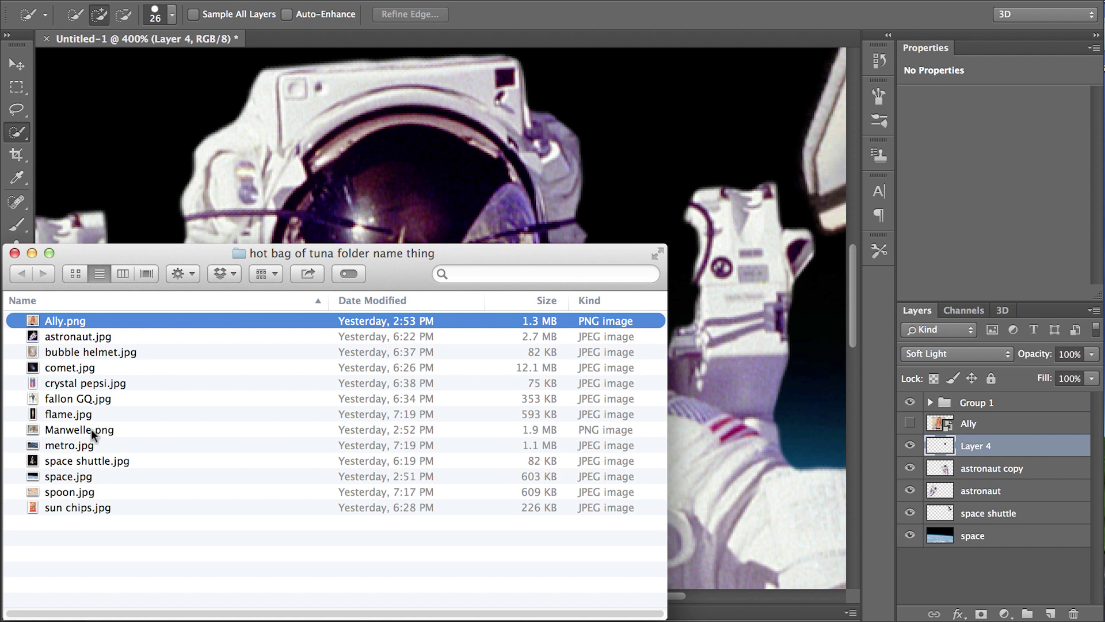
pyautogui.moveTo(92, 435); pyautogui.dragTo(310, 189)
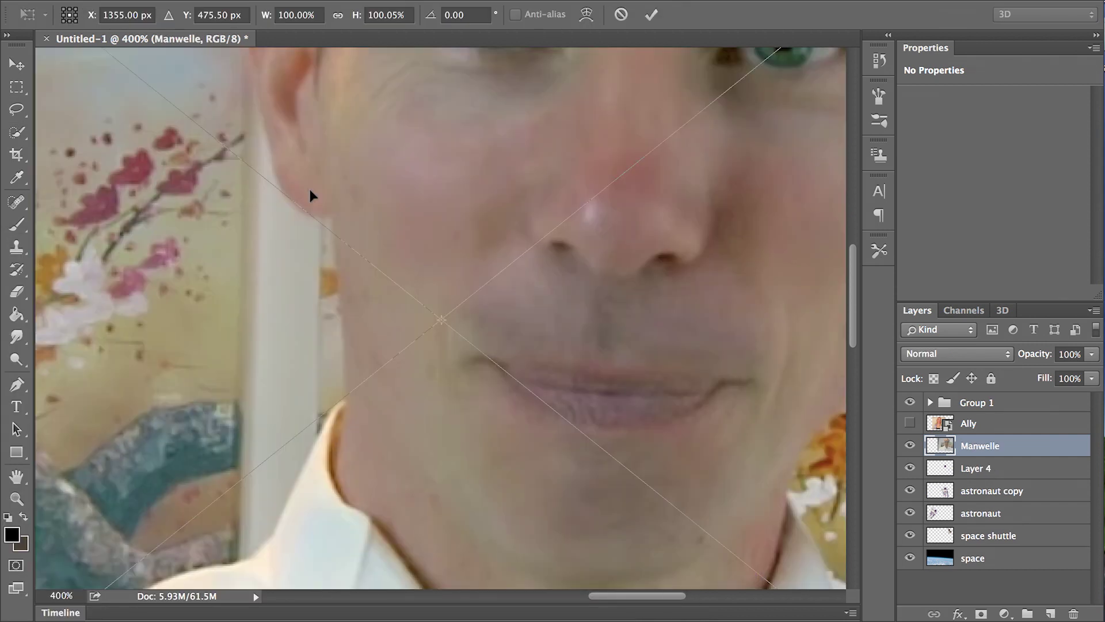
pyautogui.press('super+minus')
pyautogui.press('super+minus')
pyautogui.press('super+minus')
pyautogui.press('super+minus')
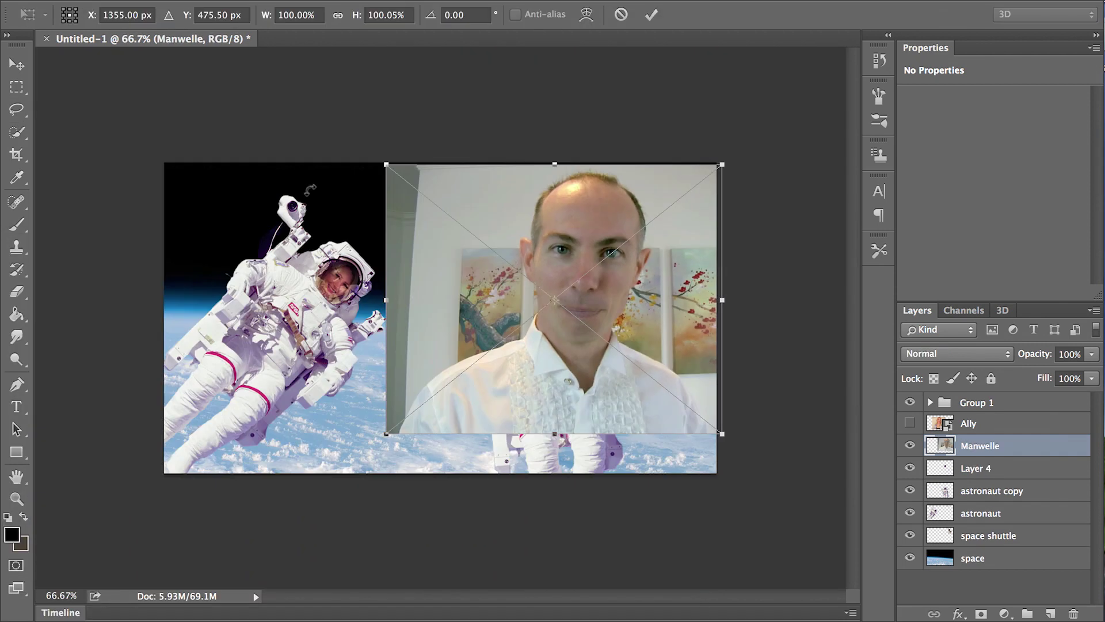
pyautogui.press('super+plus')
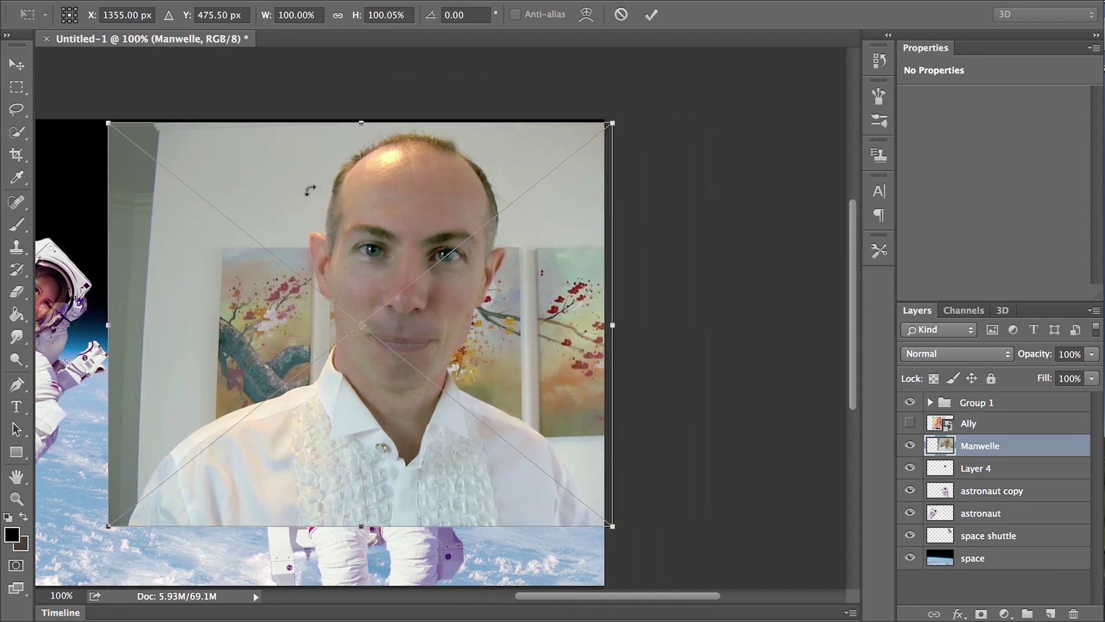
pyautogui.click(16, 109)
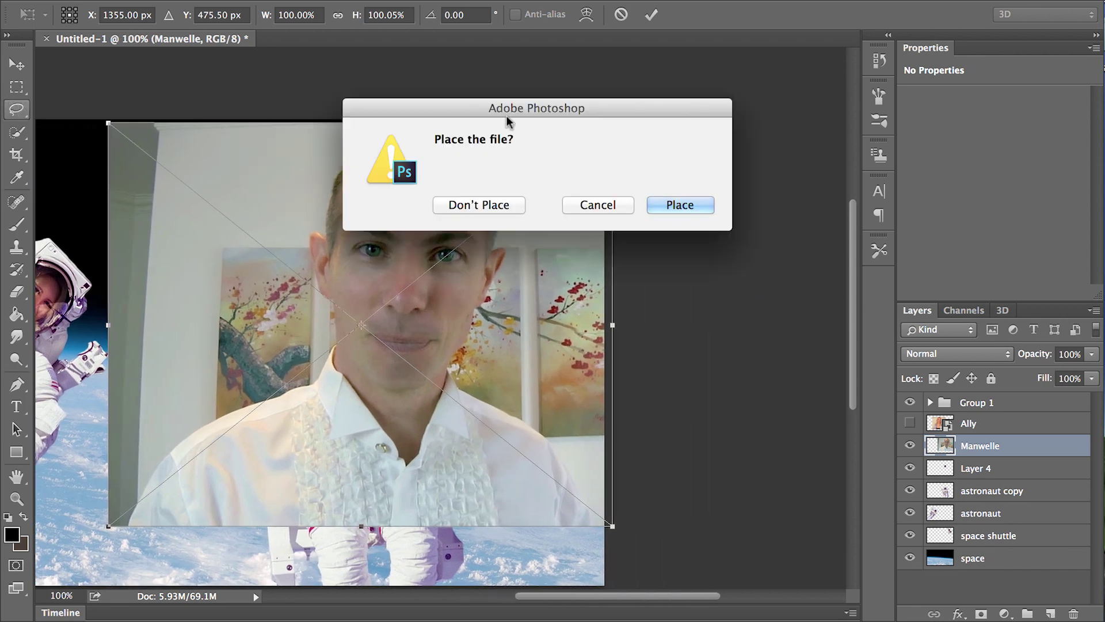
pyautogui.click(693, 208)
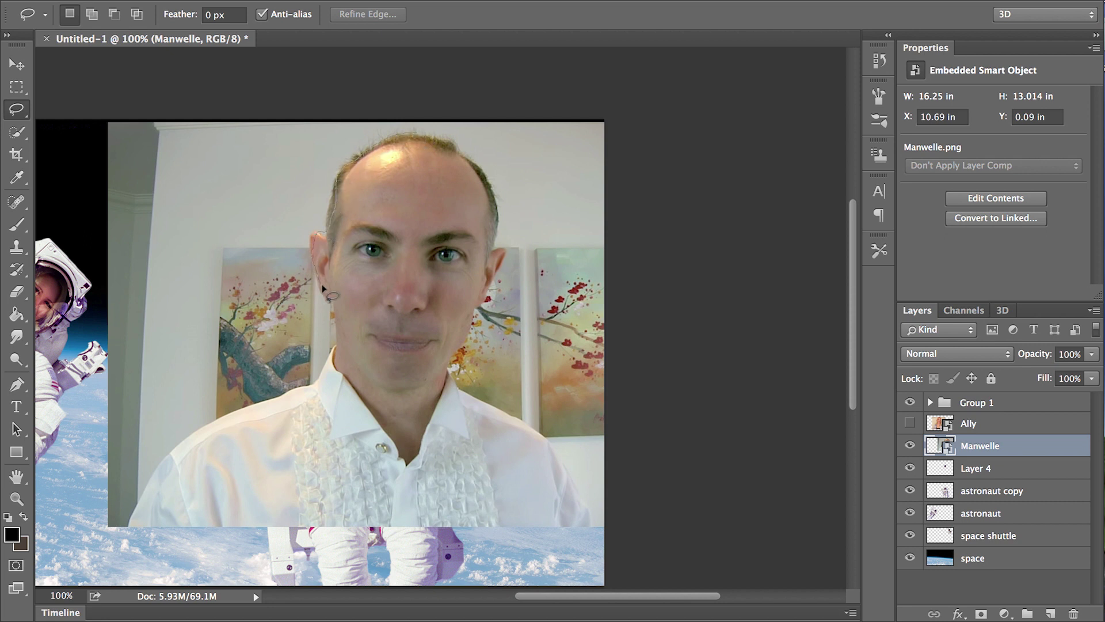
# Outline the man's head with the Lasso, copy it to a new layer, and hide the full portrait layer.
pyautogui.moveTo(323, 287); pyautogui.dragTo(337, 352)
pyautogui.moveTo(410, 386)
pyautogui.mouseDown()
pyautogui.moveTo(476, 351)
pyautogui.moveTo(502, 265)
pyautogui.moveTo(498, 187)
pyautogui.moveTo(415, 127)
pyautogui.mouseUp()
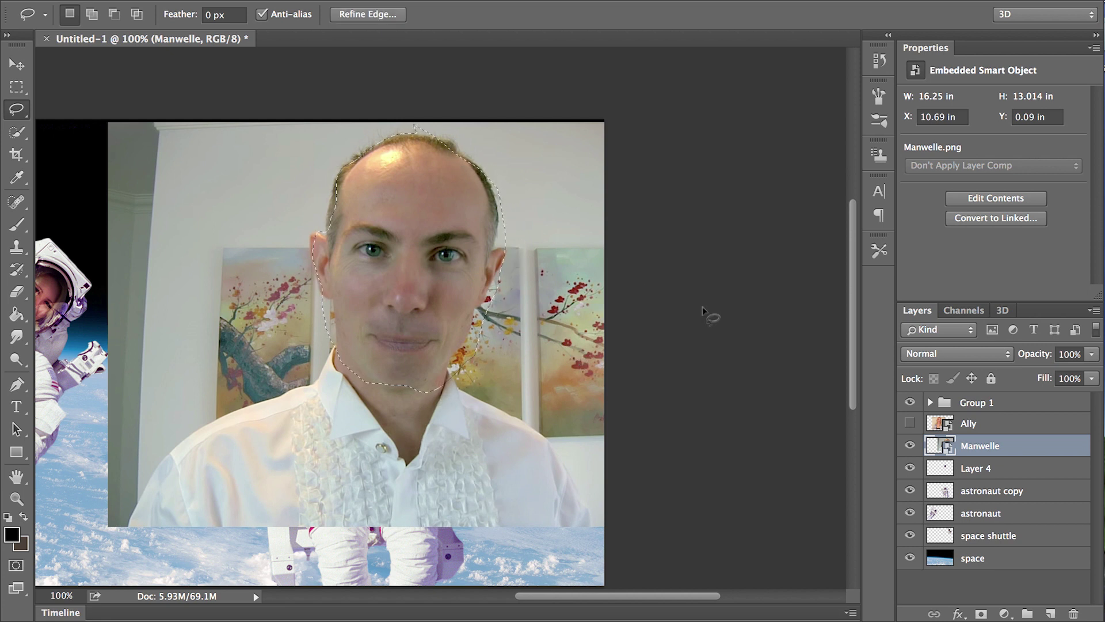
pyautogui.click(910, 445)
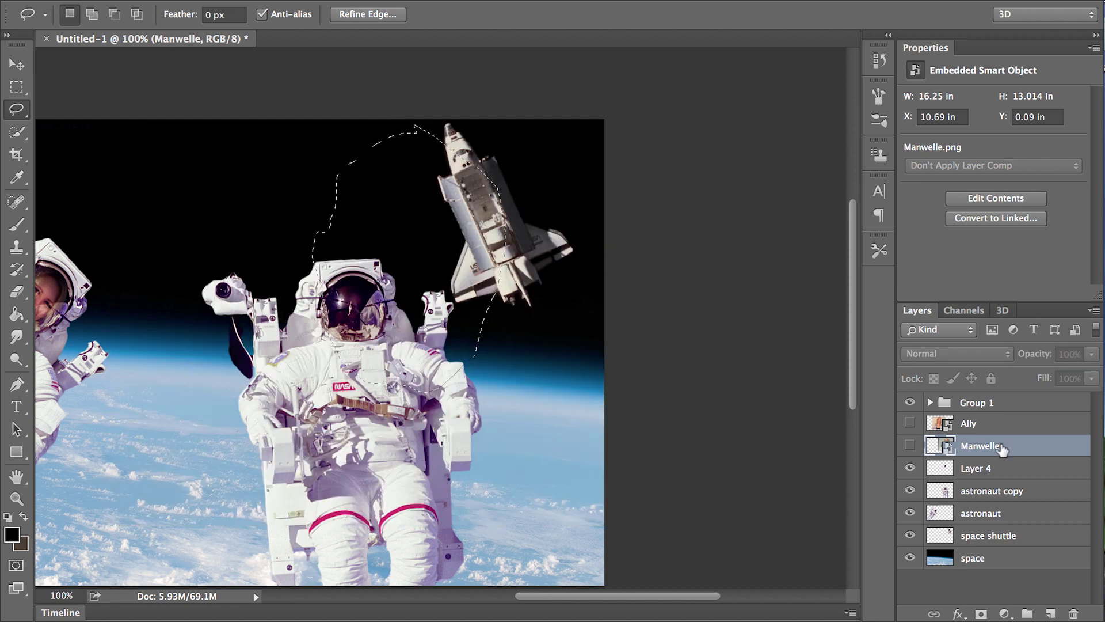
pyautogui.hotkey('ctrl', 'd')
pyautogui.hotkey('ctrl', 'j')
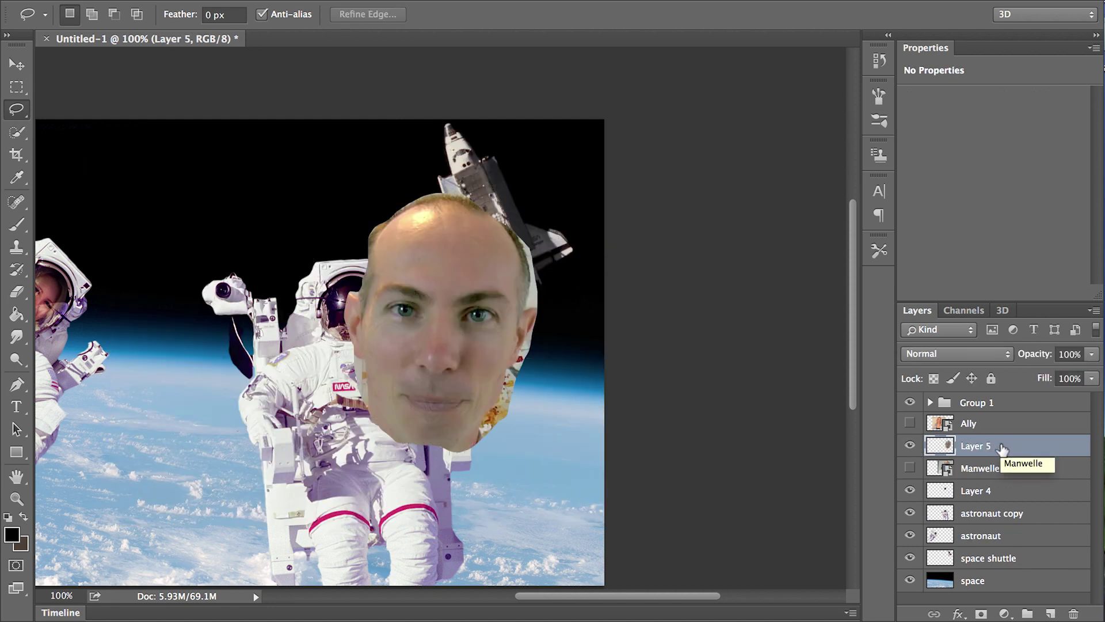
# Scale the man's cut-out head to about 39% and position it over the right astronaut's helmet.
pyautogui.hotkey('ctrl', 't')
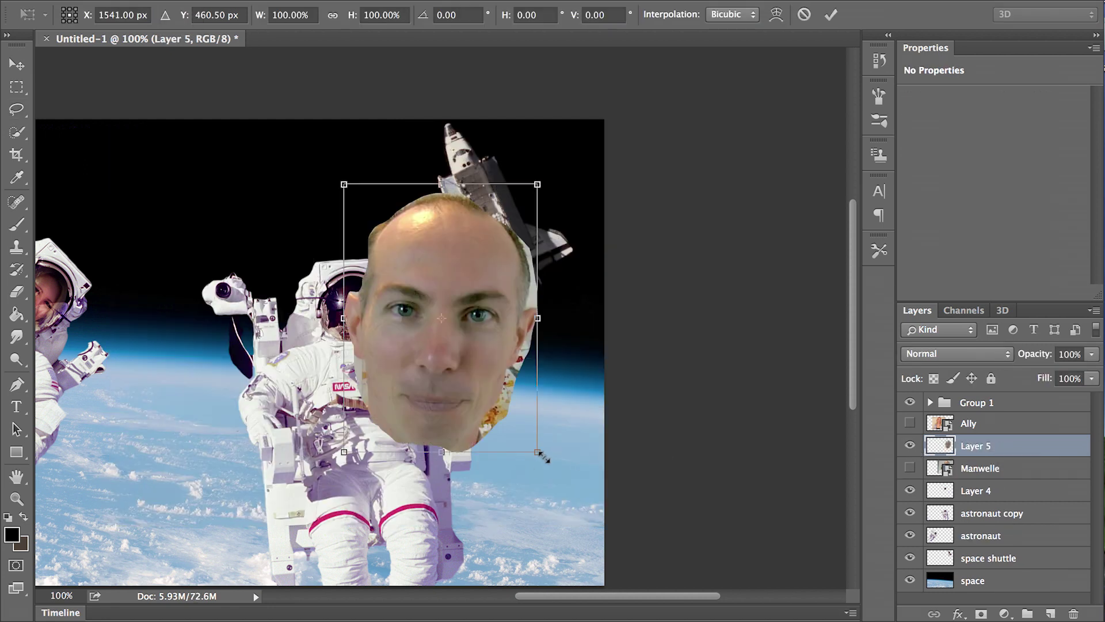
pyautogui.moveTo(537, 452); pyautogui.dragTo(420, 289)
pyautogui.moveTo(367, 237); pyautogui.dragTo(361, 303)
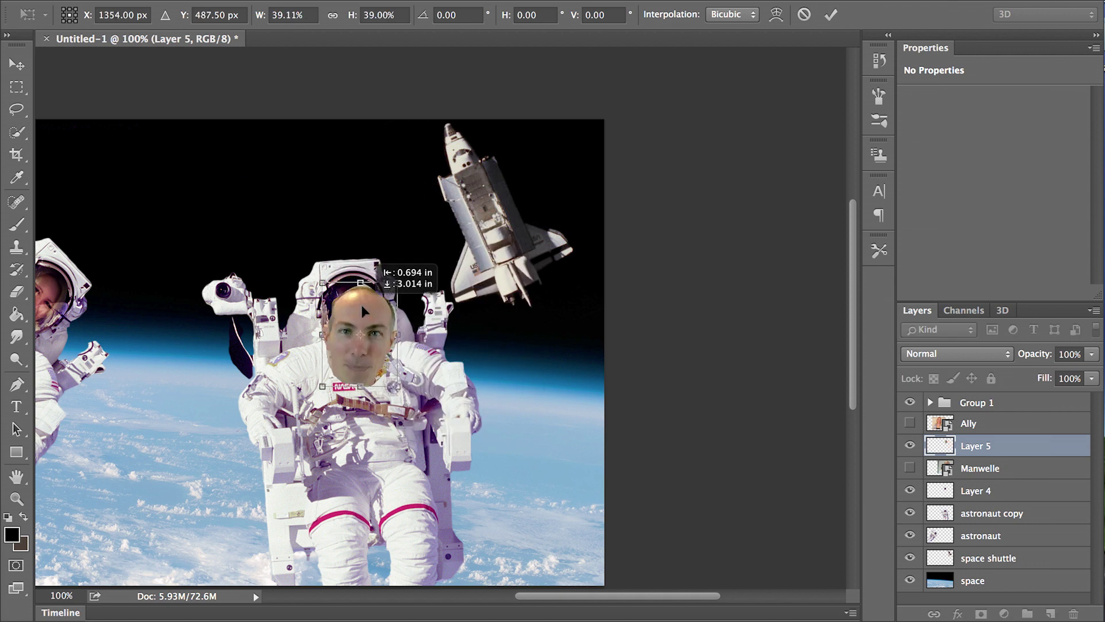
pyautogui.hotkey('ctrl', '+')
pyautogui.hotkey('ctrl', '+')
pyautogui.hotkey('ctrl', '+')
pyautogui.scroll(-4, 361, 307)
pyautogui.hscroll(-3, 362, 307)
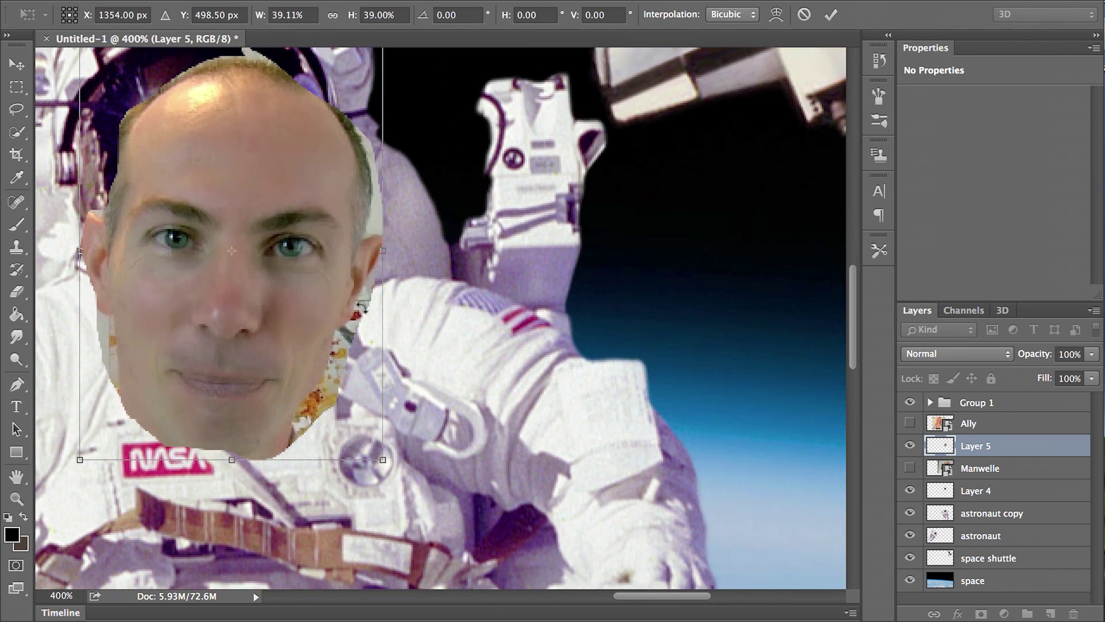
pyautogui.hscroll(-8, 361, 308)
pyautogui.scroll(3, 361, 307)
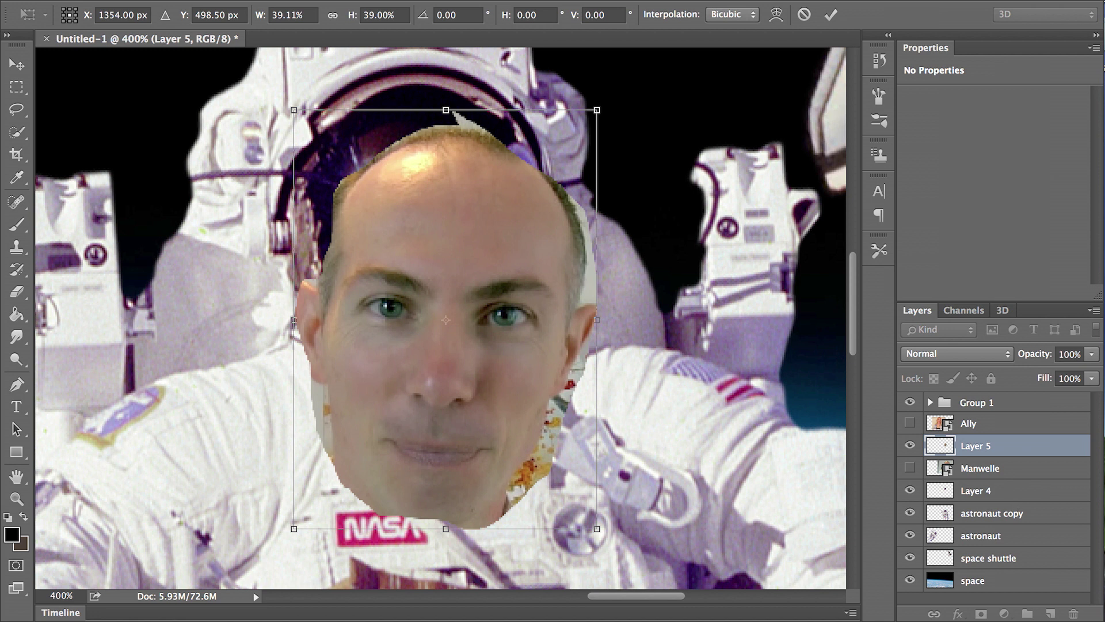
pyautogui.press('Return')
# Move the man's head on Layer 5 beneath the Soft Light visor copy on Layer 4.
pyautogui.press('l')
pyautogui.moveTo(1028, 453); pyautogui.dragTo(1014, 509)
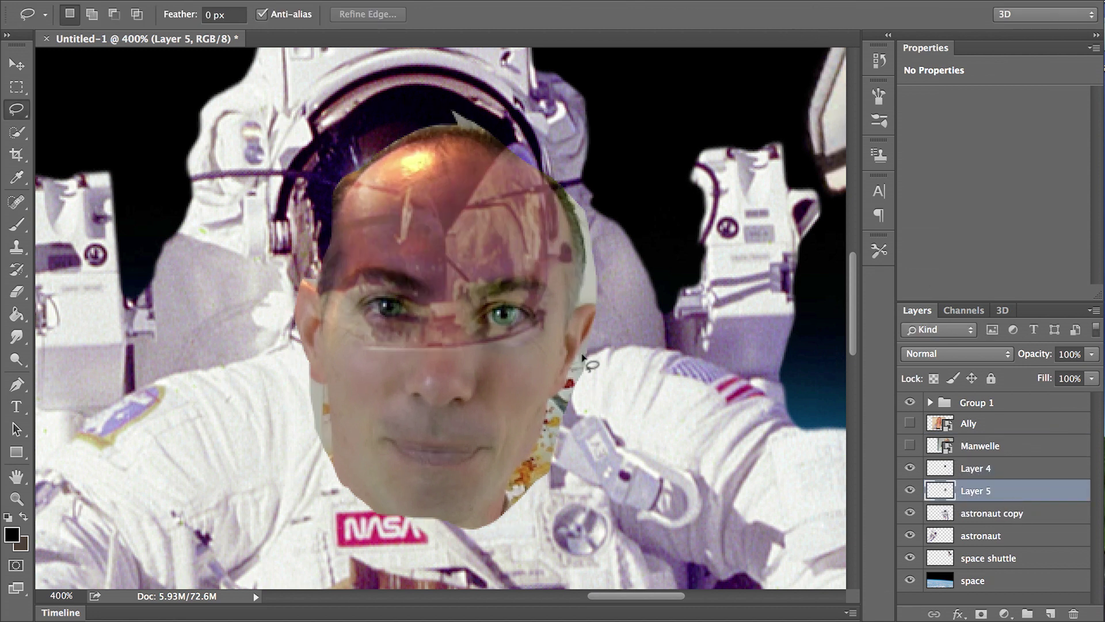
# Scale the man's head on Layer 5 to about 65%, rotate it about -6.5 degrees, and fit it inside the astronaut's visor.
pyautogui.hotkey('ctrl', 't')
pyautogui.moveTo(592, 529); pyautogui.dragTo(490, 340)
pyautogui.moveTo(560, 371); pyautogui.dragTo(583, 360)
pyautogui.moveTo(463, 165); pyautogui.dragTo(460, 171)
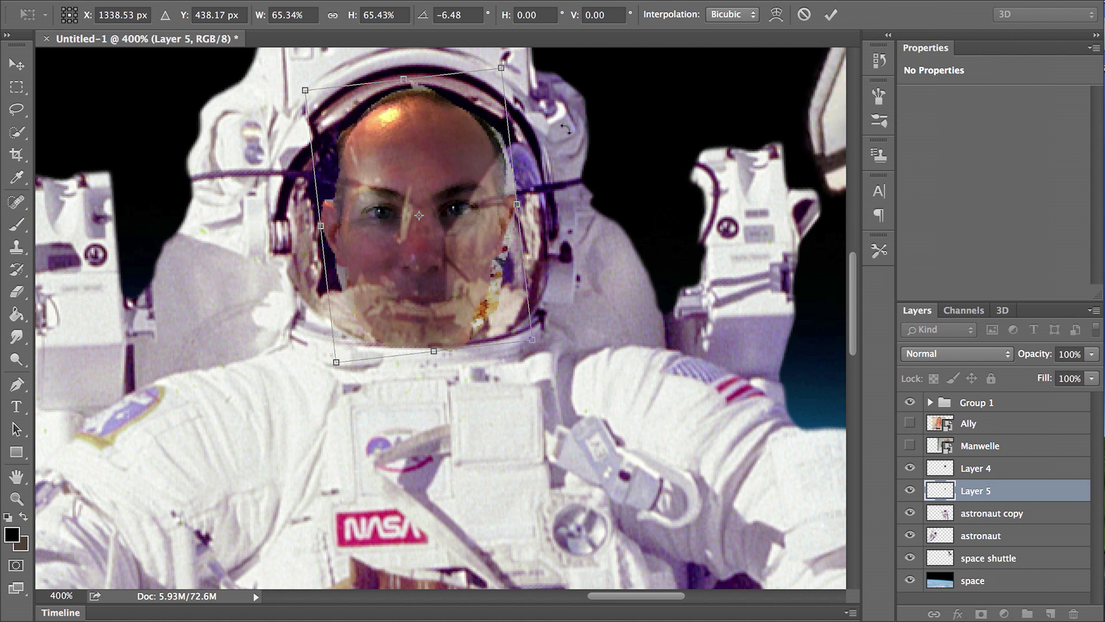
pyautogui.click(830, 14)
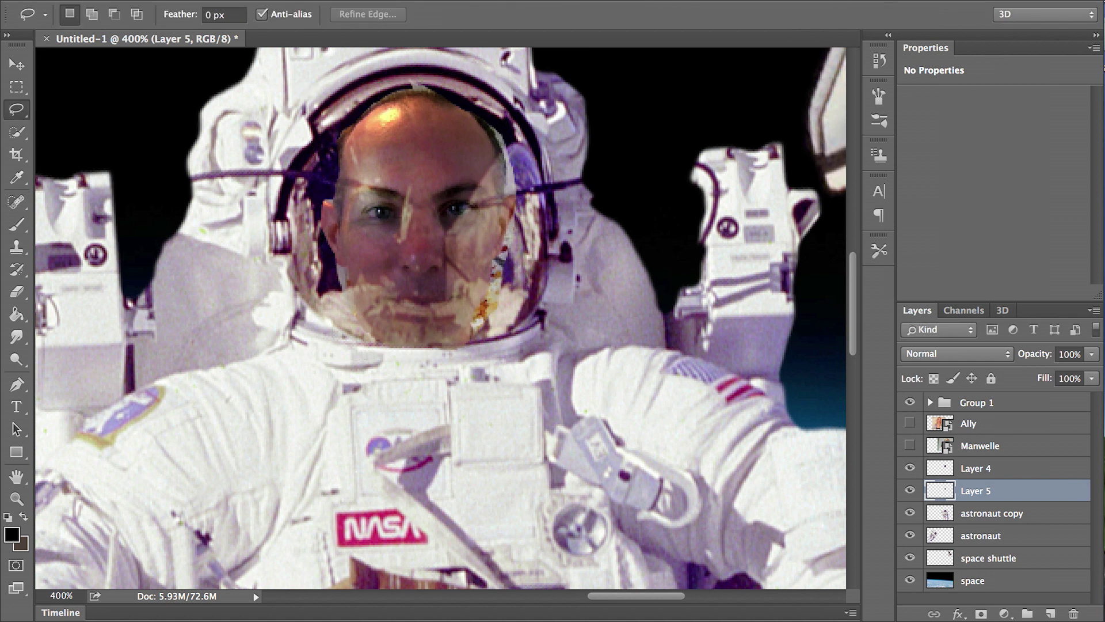
# Try the Hard Light, Overlay and Screen blend modes on the visor copy in Layer 4, and return it to Soft Light.
pyautogui.click(1012, 471)
pyautogui.click(948, 354)
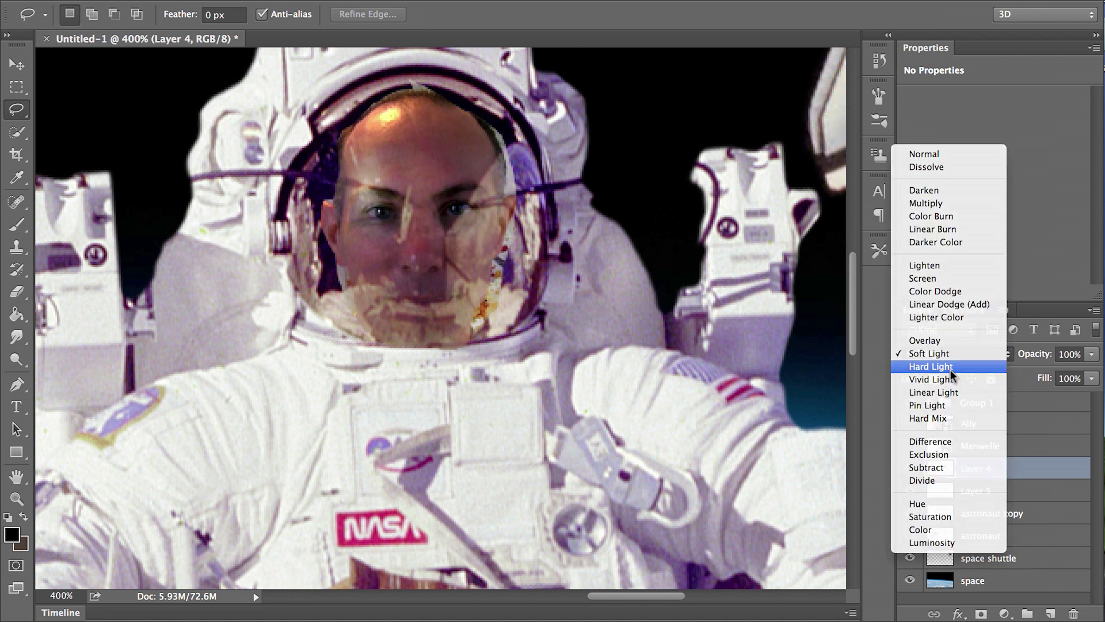
pyautogui.click(951, 370)
pyautogui.click(949, 354)
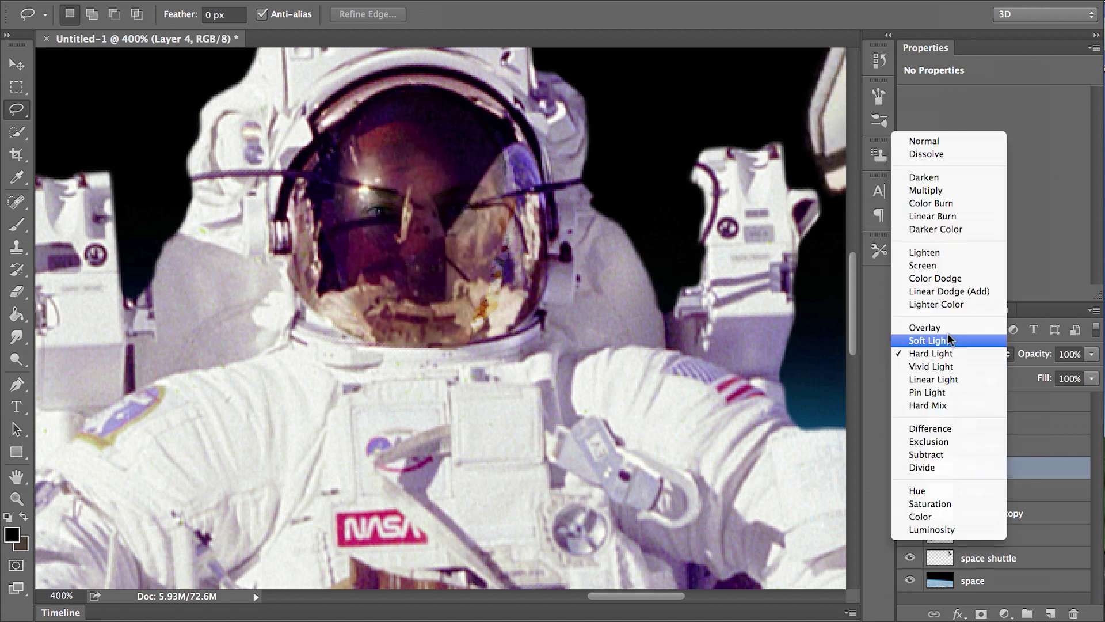
pyautogui.click(948, 334)
pyautogui.click(947, 349)
pyautogui.click(944, 339)
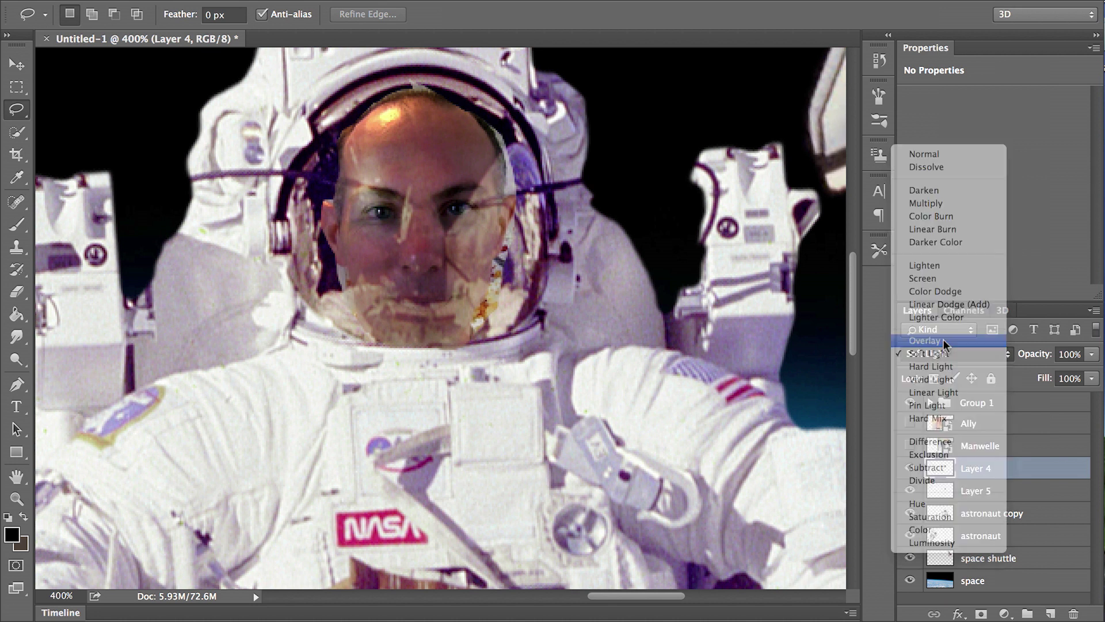
pyautogui.click(944, 358)
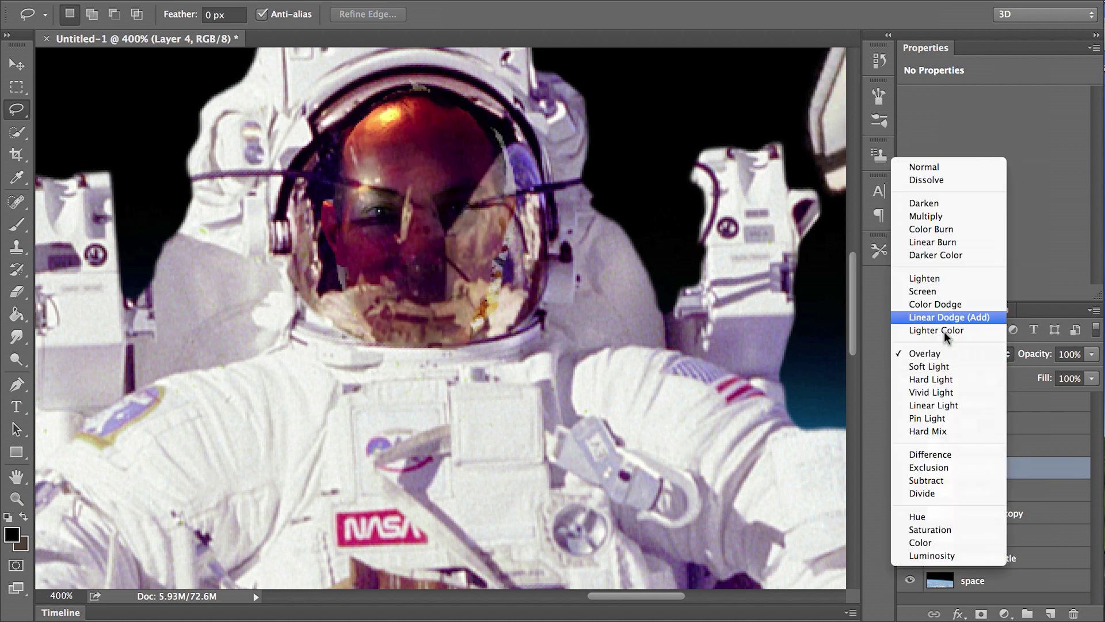
pyautogui.click(941, 287)
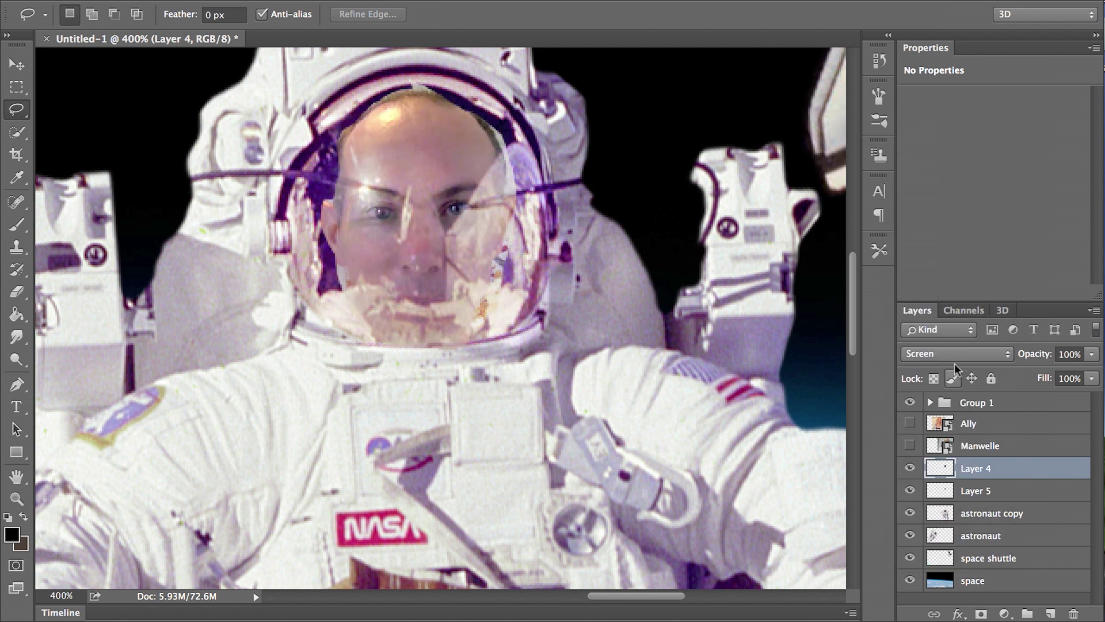
pyautogui.click(956, 355)
pyautogui.click(966, 425)
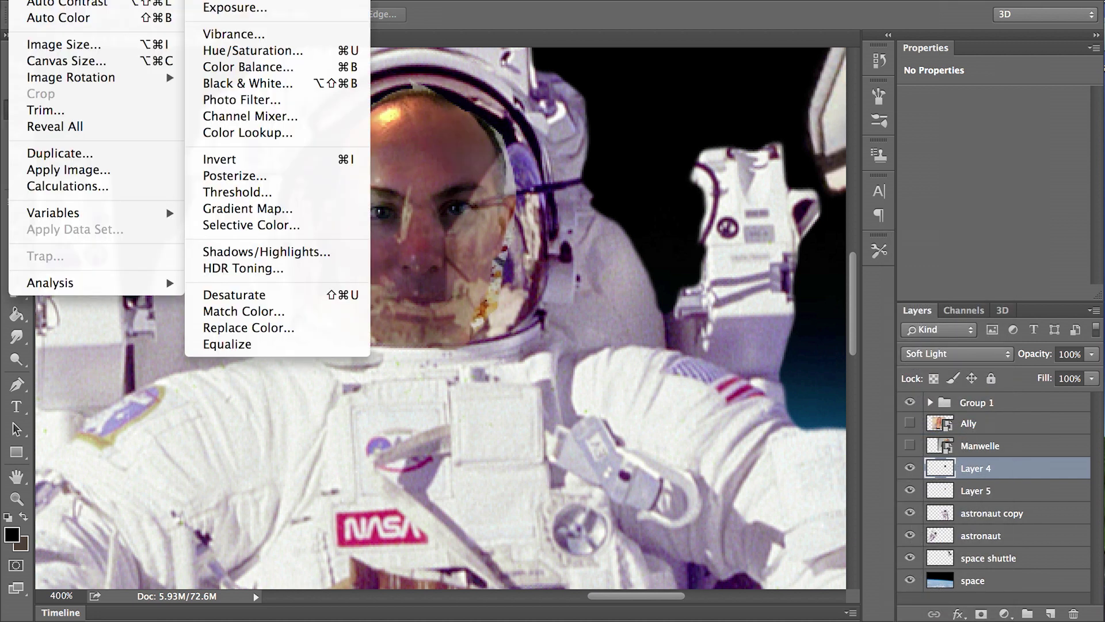
# Try a Brightness/Contrast adjustment with brightness 55 on the visor copy in Layer 4.
pyautogui.click(249, 0)
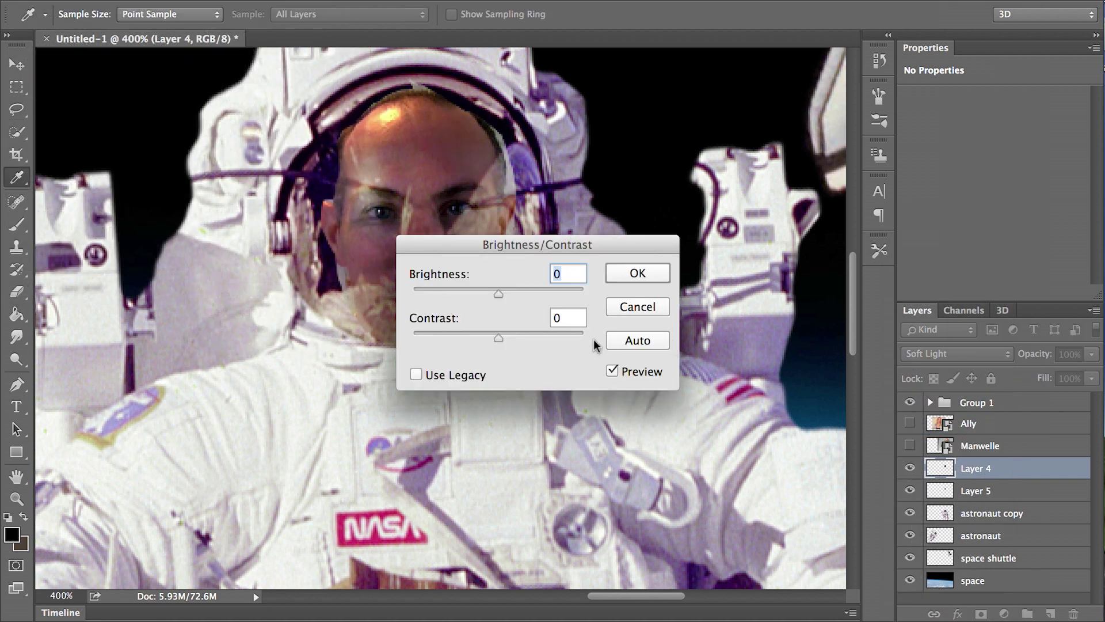
pyautogui.moveTo(507, 295); pyautogui.dragTo(530, 294)
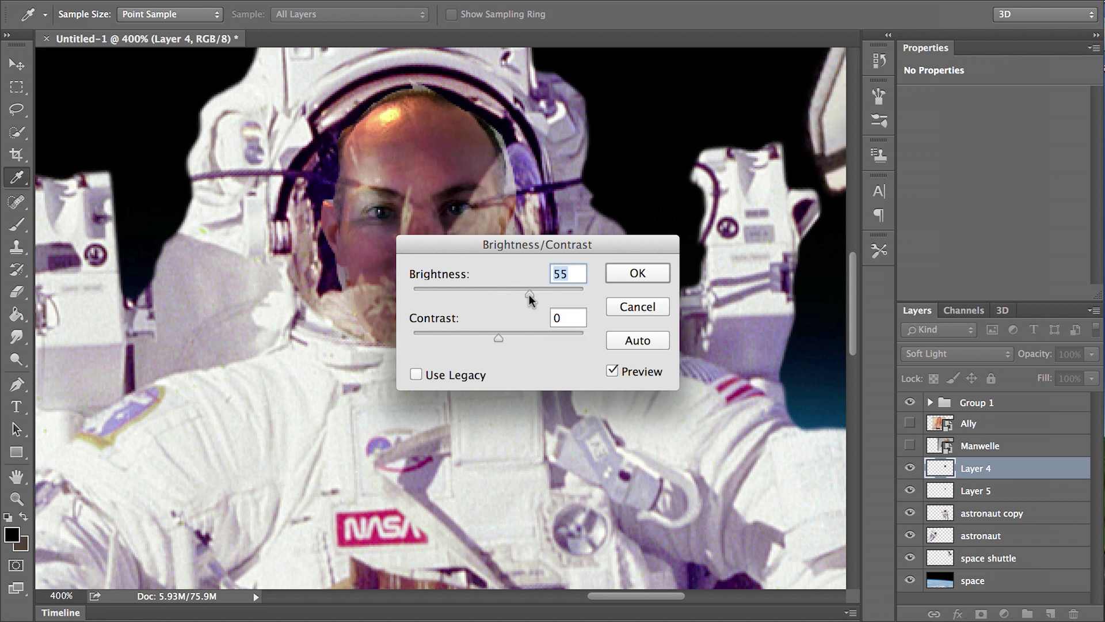
pyautogui.click(645, 311)
pyautogui.click(1045, 513)
pyautogui.click(1036, 491)
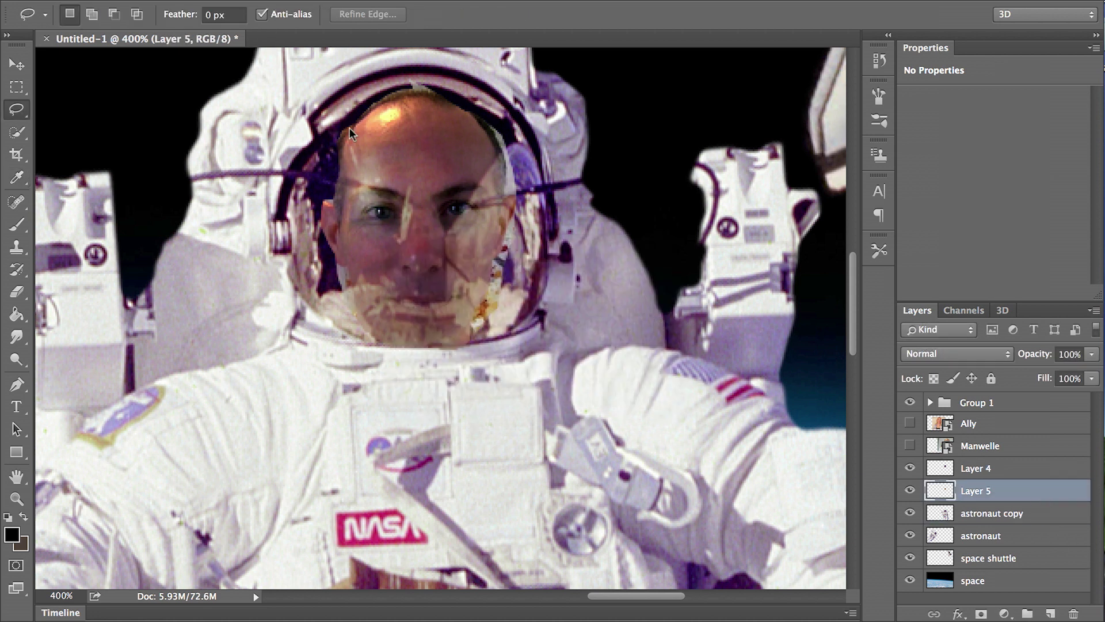
pyautogui.click(29, 0)
pyautogui.moveTo(92, 0)
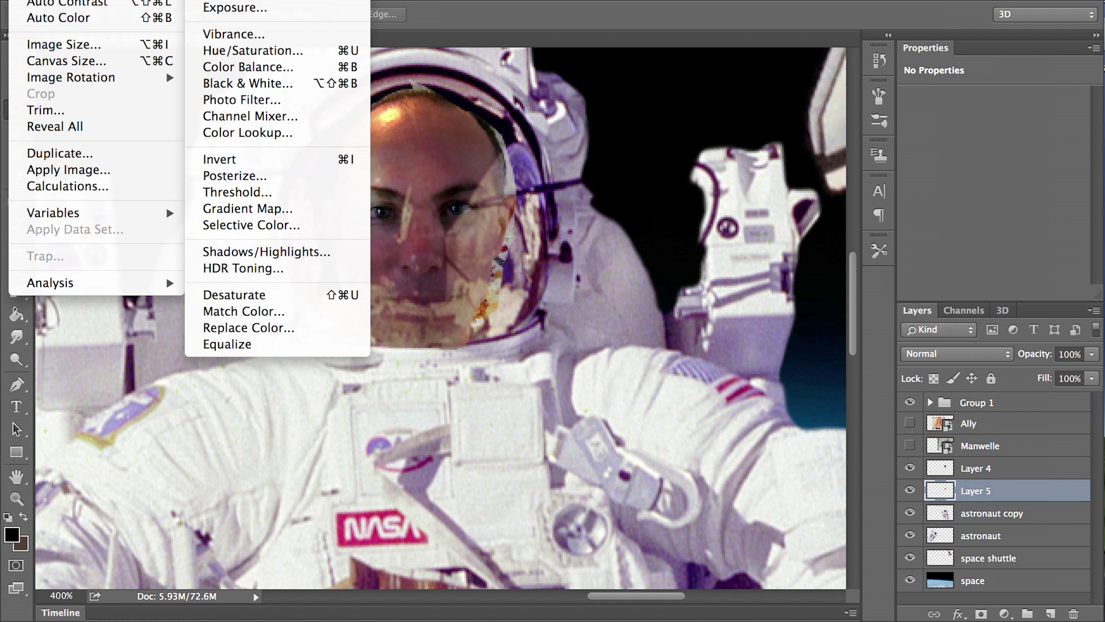
pyautogui.click(317, 53)
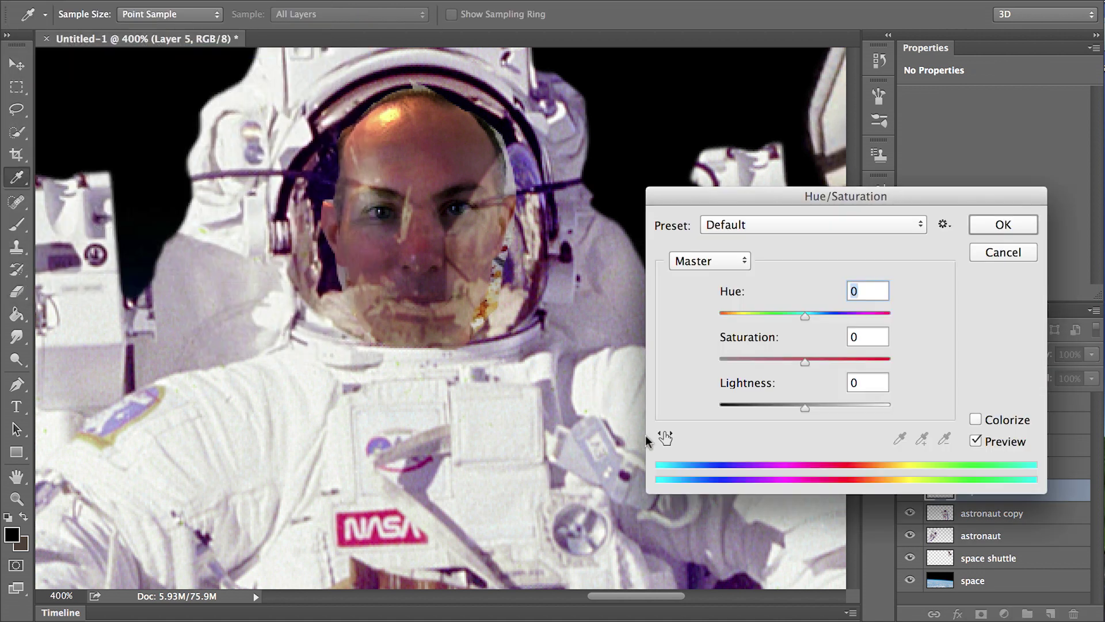
pyautogui.click(1012, 251)
pyautogui.press('l')
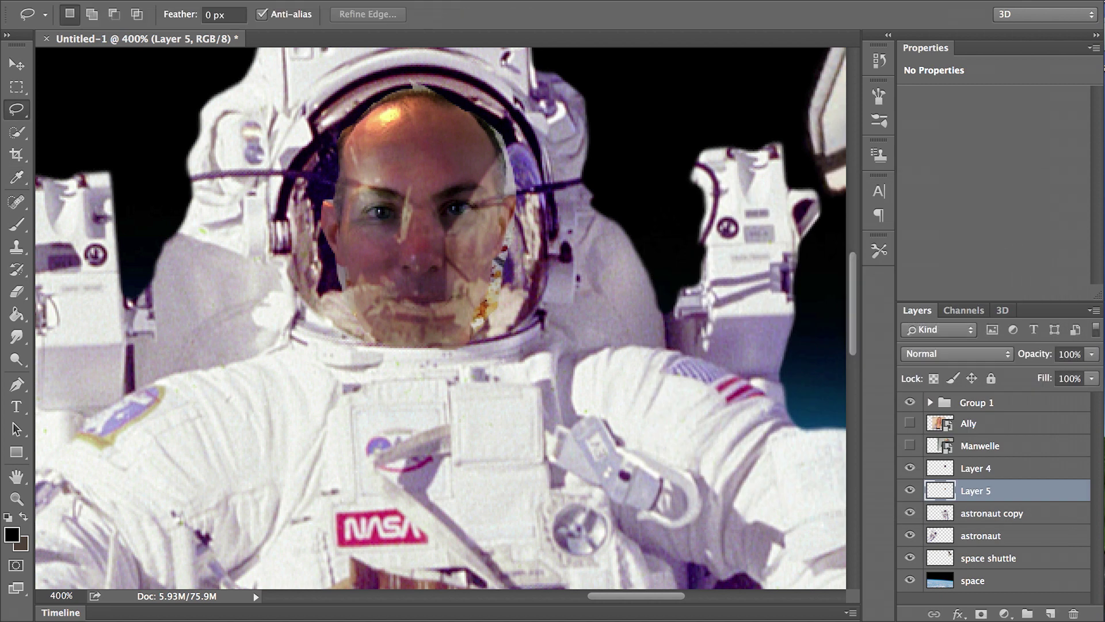
# Open the image adjustment choices for the man's head on Layer 5.
pyautogui.press('super+Tab')
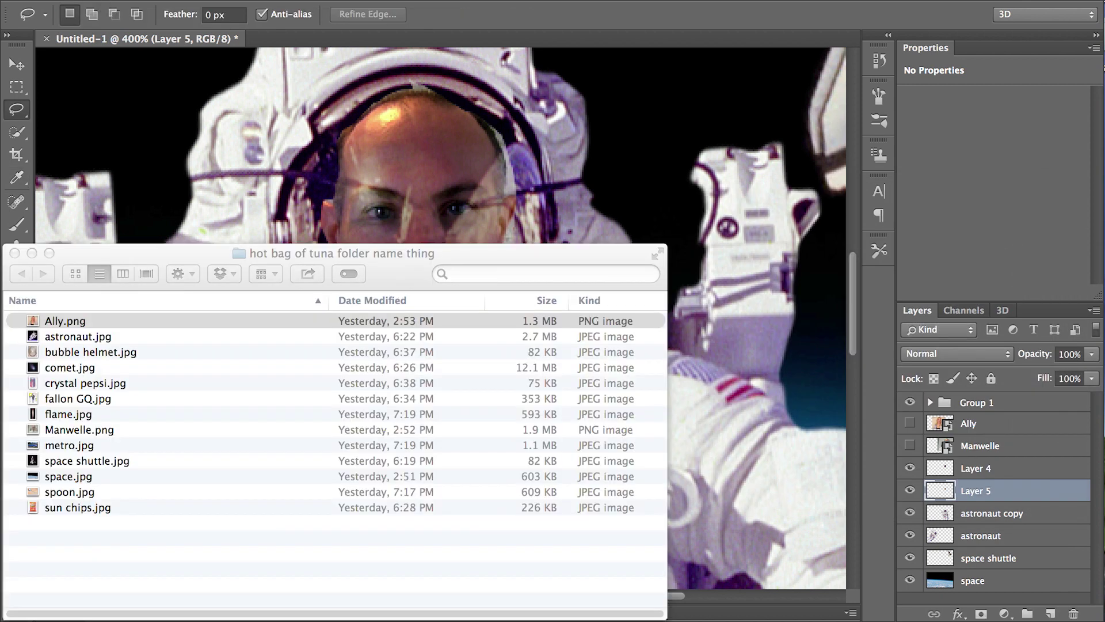
pyautogui.press('super+Tab')
pyautogui.click(26, 1)
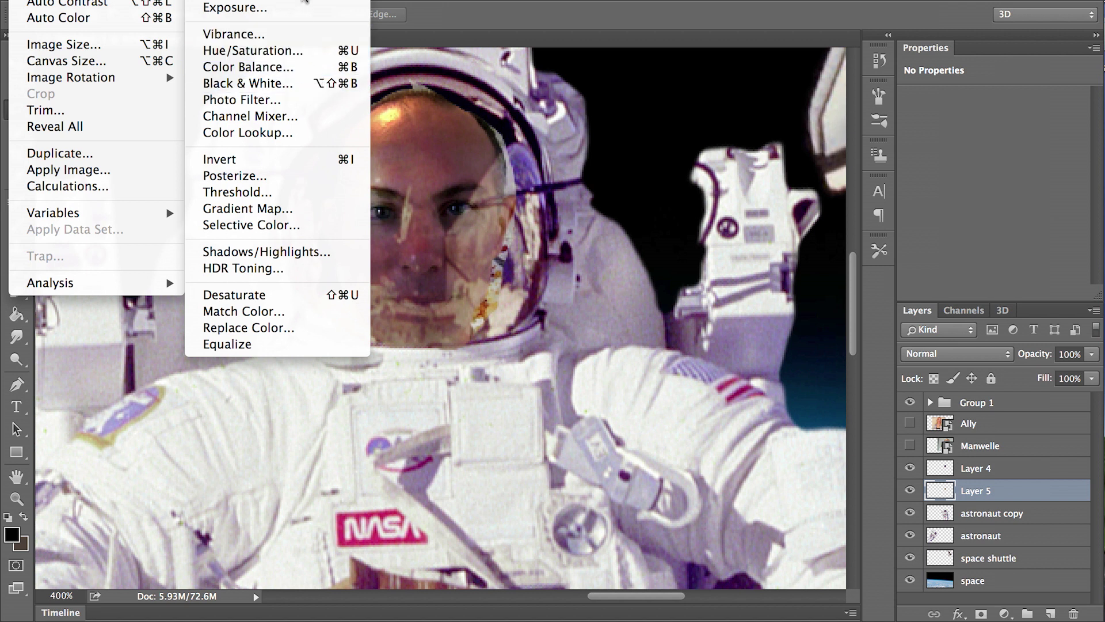
# Try an S-shaped Curves adjustment on the man's head on Layer 5 to strengthen its contrast.
pyautogui.click(224, 1)
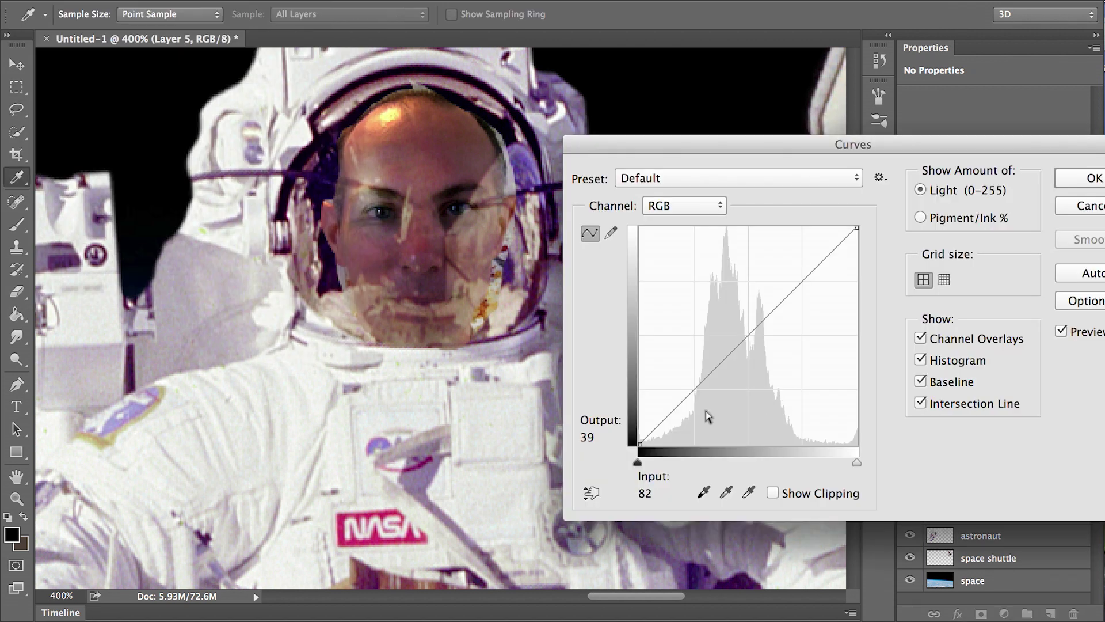
pyautogui.click(683, 404)
pyautogui.moveTo(684, 405); pyautogui.dragTo(698, 410)
pyautogui.moveTo(804, 275); pyautogui.dragTo(775, 280)
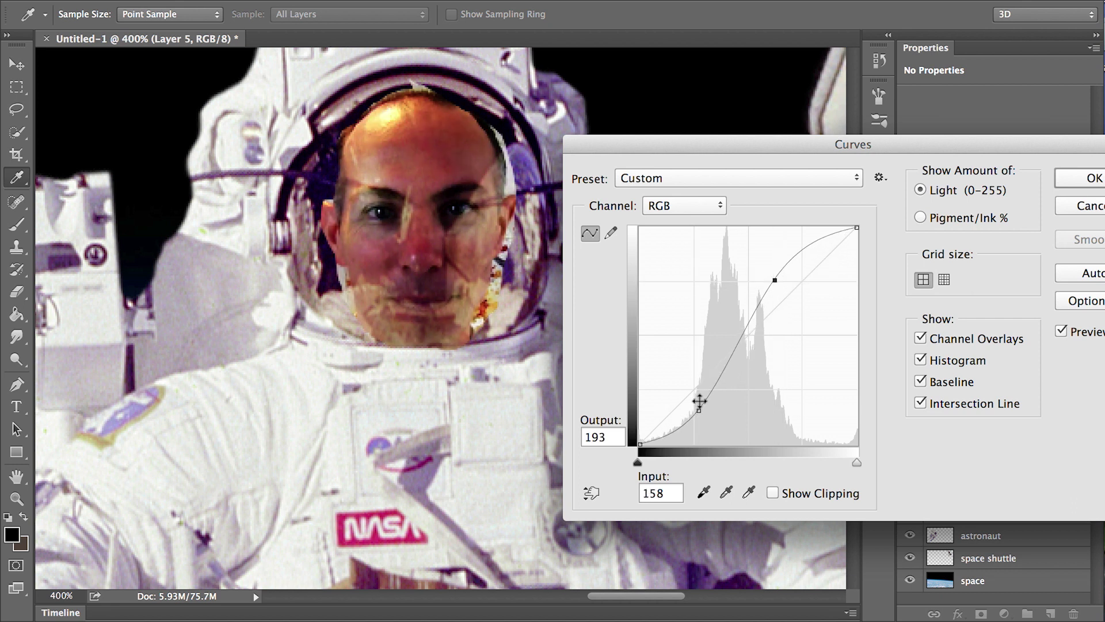
pyautogui.moveTo(699, 409); pyautogui.dragTo(686, 406)
pyautogui.click(1096, 209)
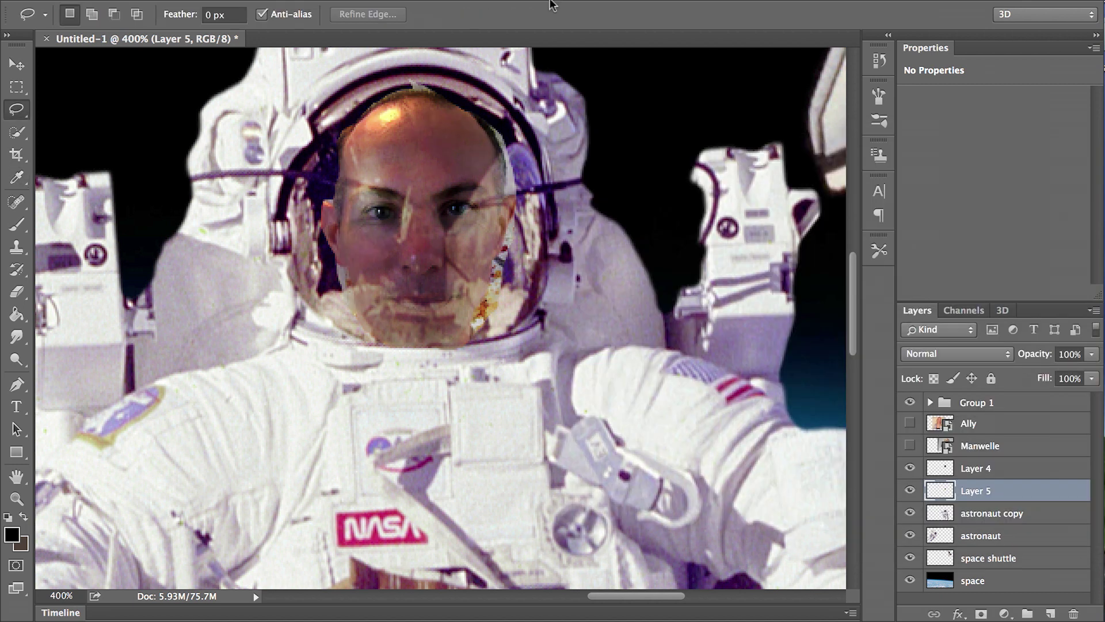
# Apply a Levels adjustment to the man's head on Layer 5, brightening the midtones and deepening the shadows.
pyautogui.click(23, 0)
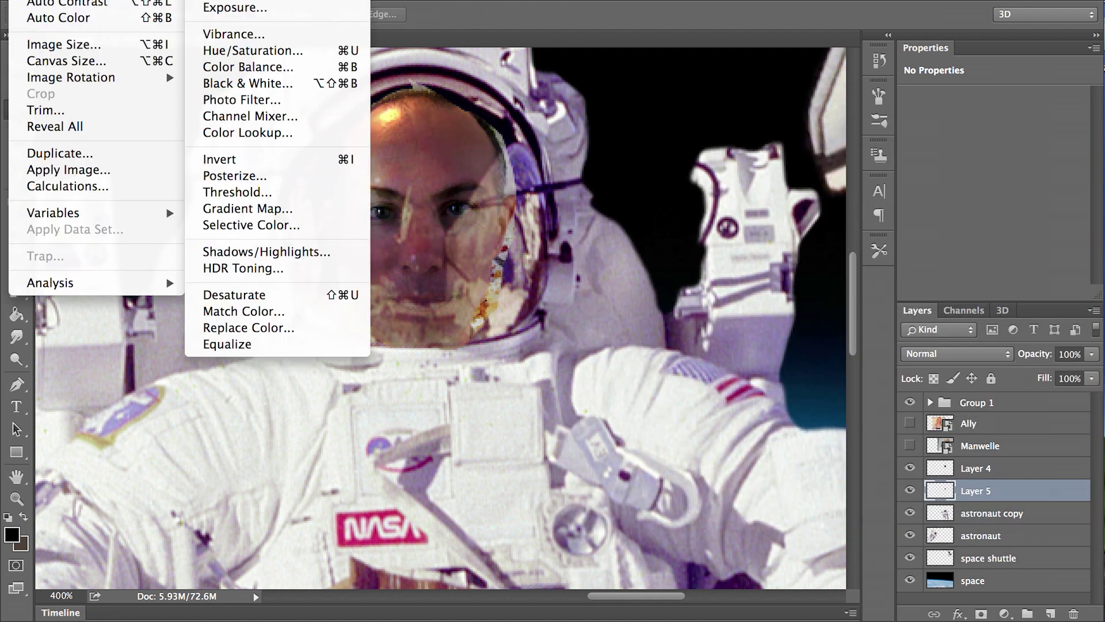
pyautogui.click(225, 0)
pyautogui.moveTo(367, 609); pyautogui.dragTo(327, 610)
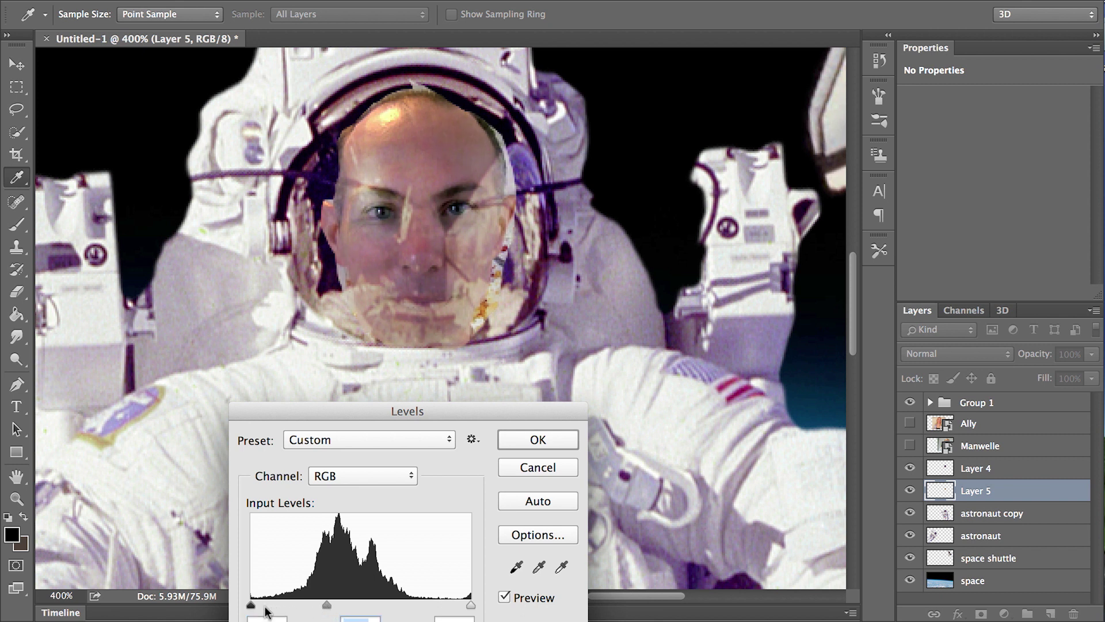
pyautogui.moveTo(251, 605); pyautogui.dragTo(272, 609)
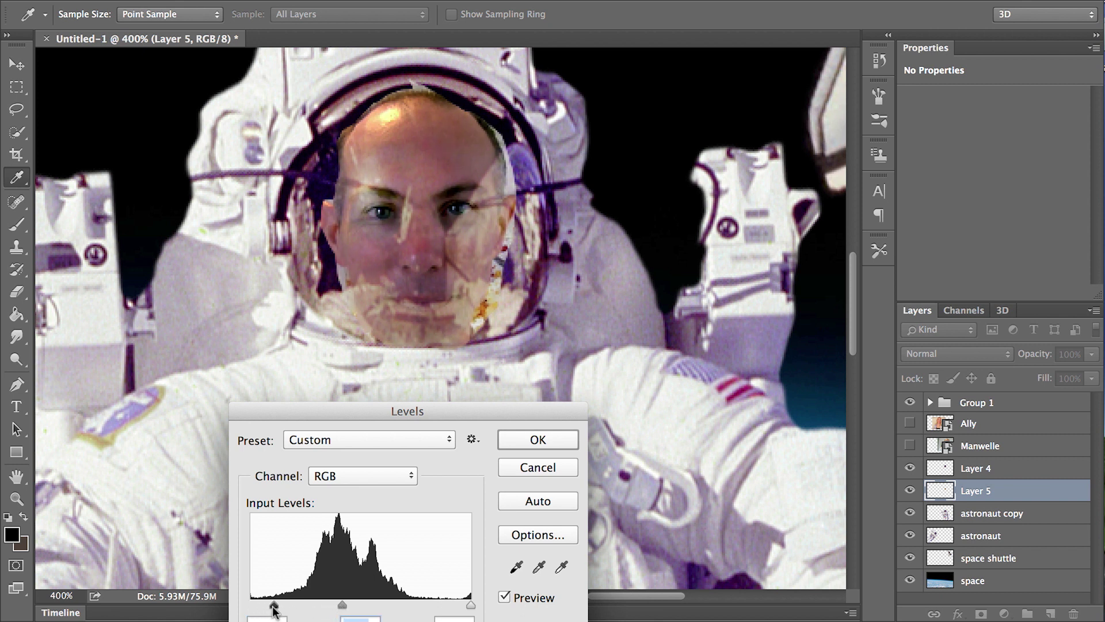
pyautogui.click(536, 443)
# Load the outline of the man's head on Layer 5 as a selection and add a new layer above it.
pyautogui.keyDown('ctrl'); pyautogui.click(939, 490); pyautogui.keyUp('ctrl')
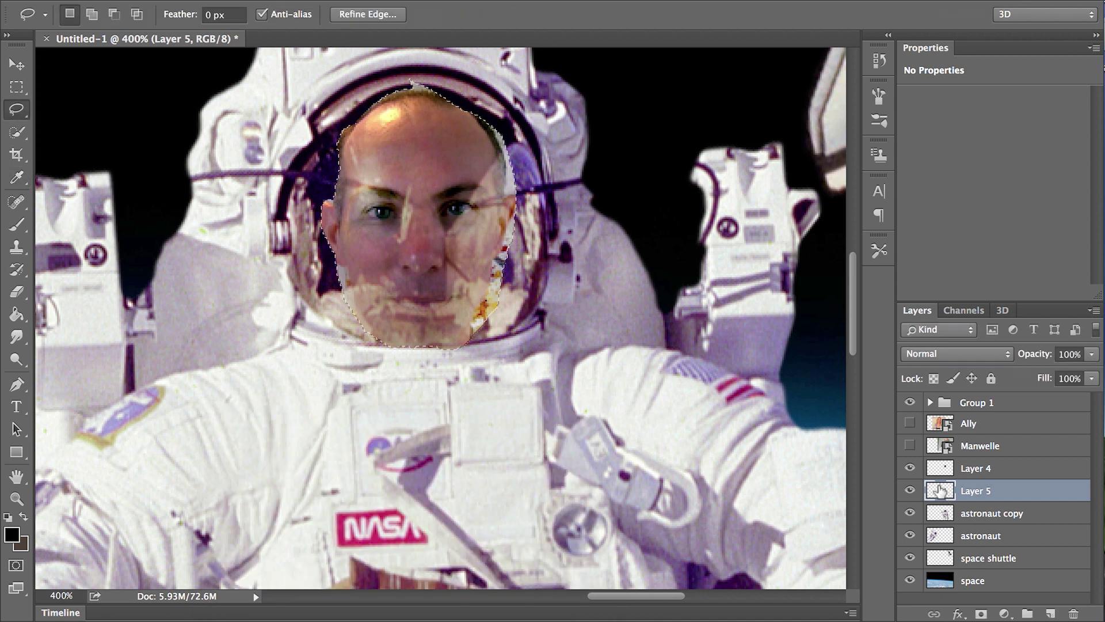
pyautogui.click(81, 0)
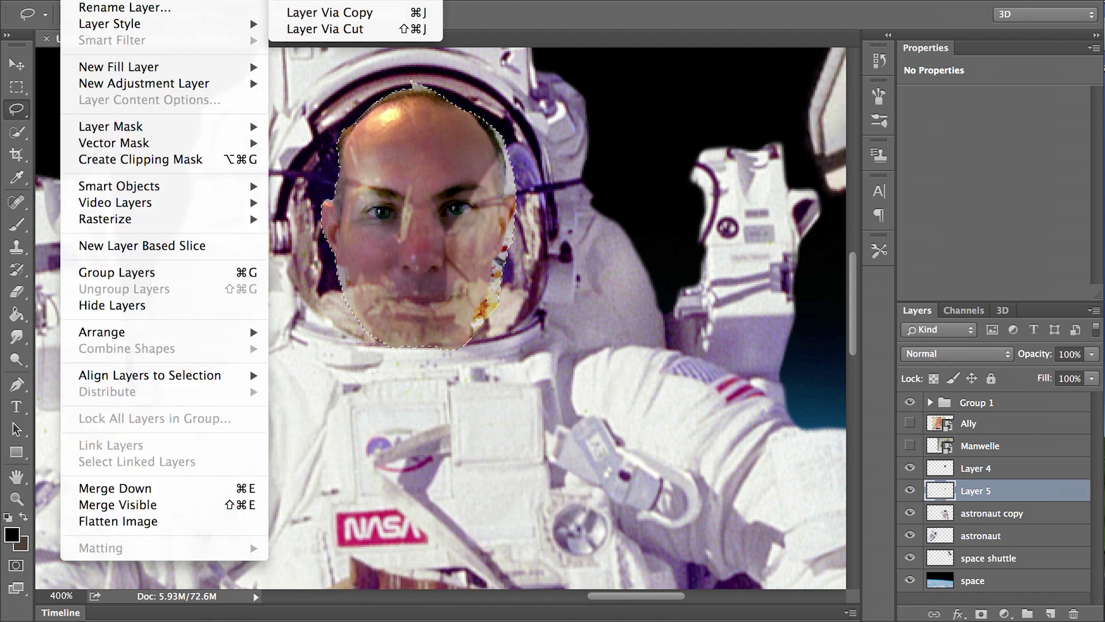
pyautogui.click(323, 0)
pyautogui.click(734, 294)
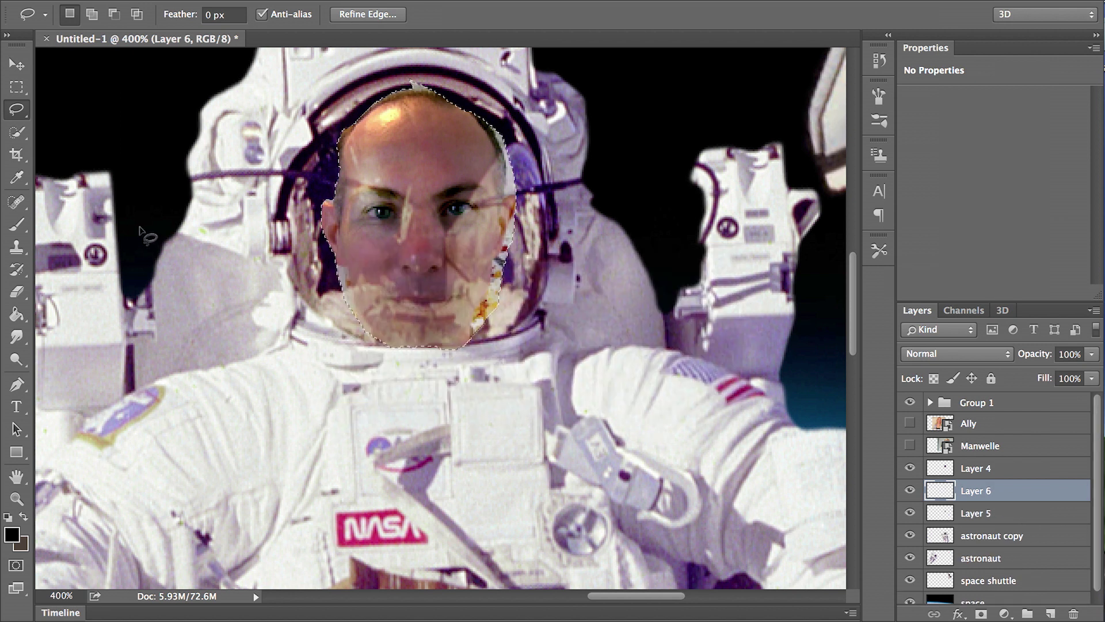
# Paint soft black shading around the edges of the man's head on Layer 6 with a 111 px brush, and deselect.
pyautogui.click(16, 225)
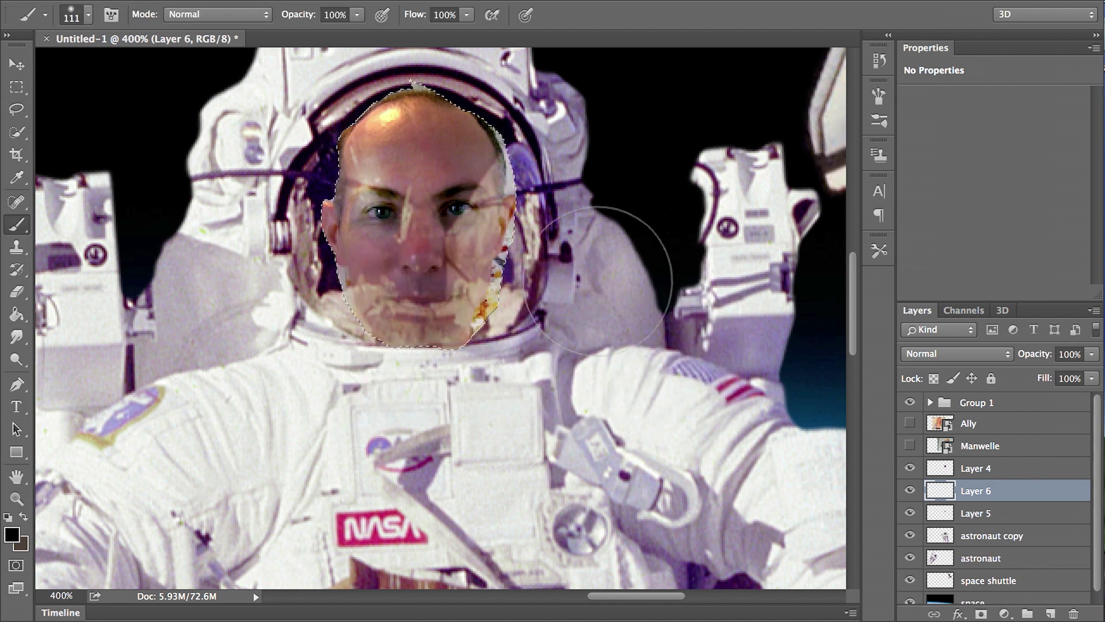
pyautogui.moveTo(583, 285)
pyautogui.mouseDown()
pyautogui.moveTo(560, 292)
pyautogui.moveTo(571, 277)
pyautogui.moveTo(580, 287)
pyautogui.moveTo(592, 201)
pyautogui.mouseUp()
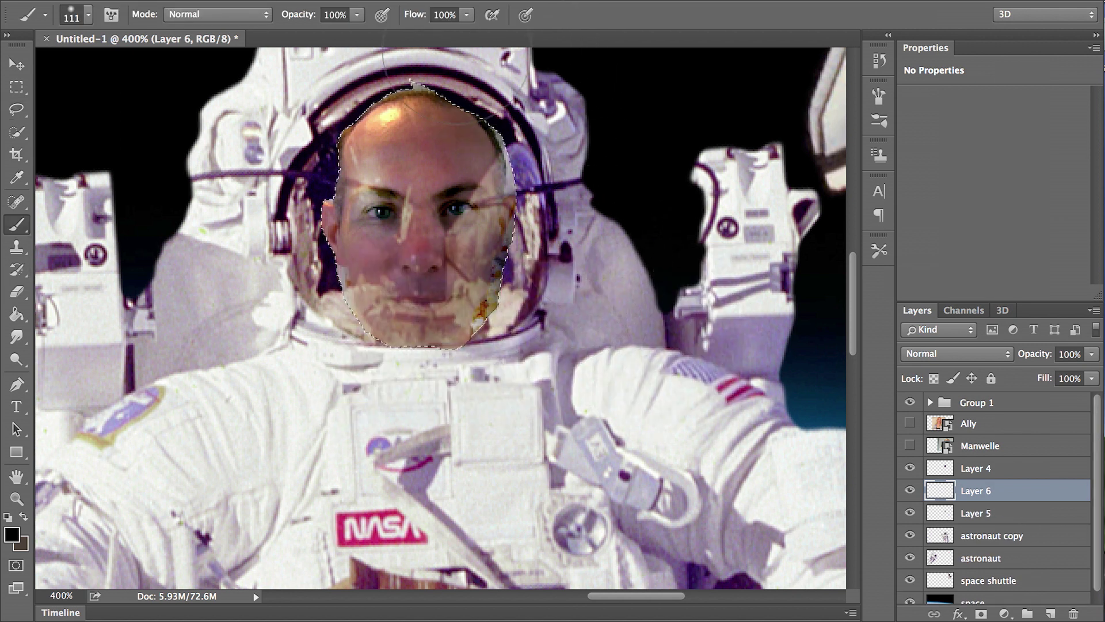
pyautogui.moveTo(438, 87)
pyautogui.mouseDown()
pyautogui.moveTo(253, 98)
pyautogui.moveTo(230, 115)
pyautogui.moveTo(237, 156)
pyautogui.moveTo(271, 121)
pyautogui.moveTo(306, 109)
pyautogui.mouseUp()
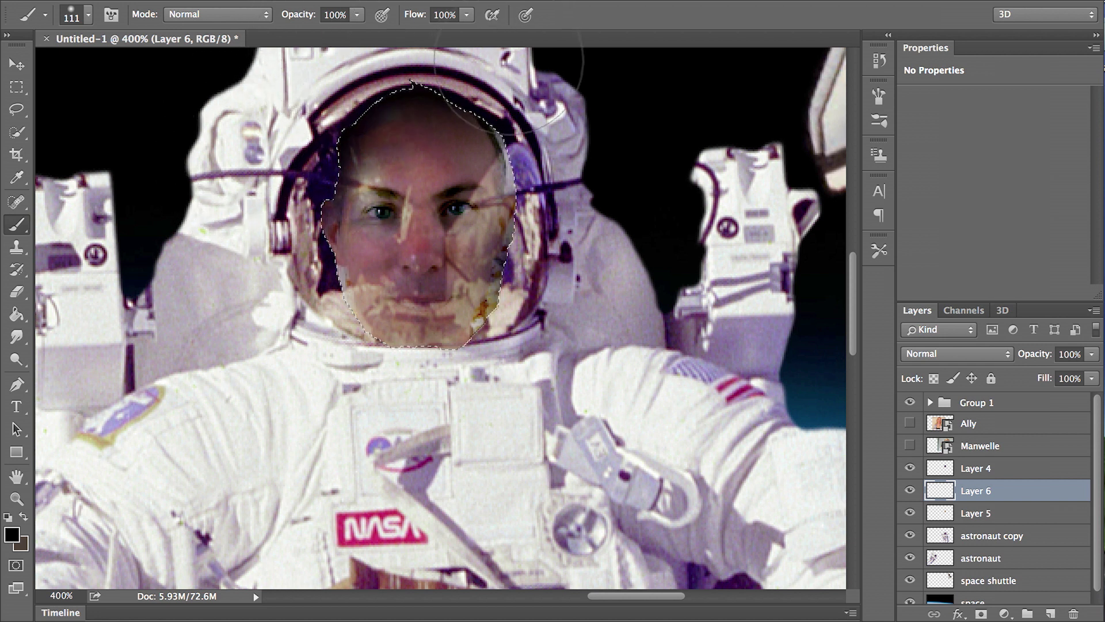
pyautogui.moveTo(509, 61); pyautogui.dragTo(585, 165)
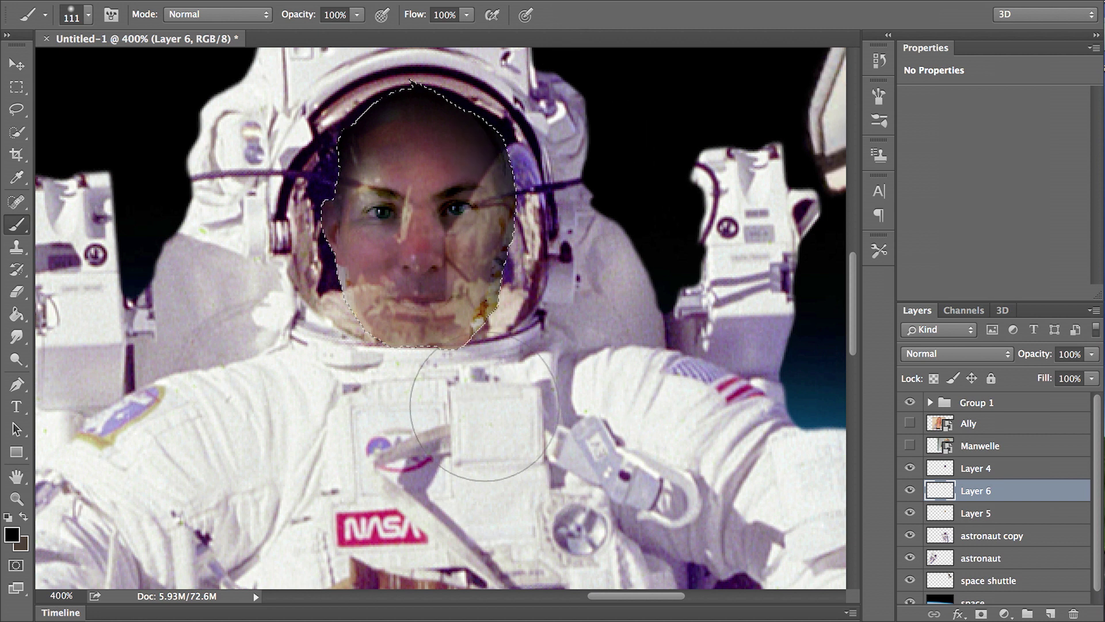
pyautogui.click(272, 305)
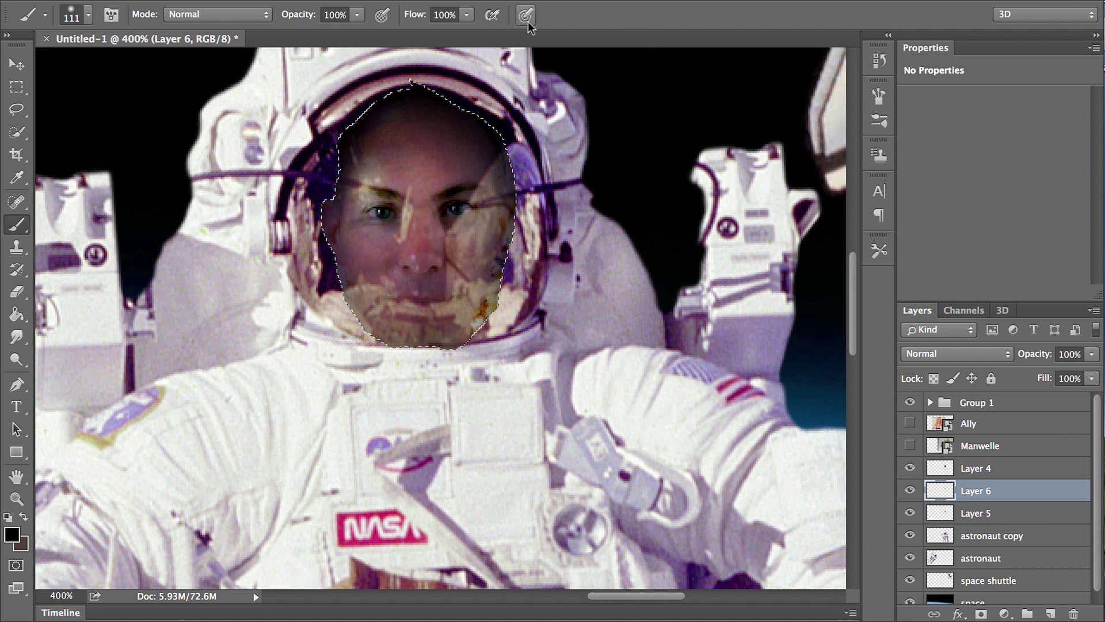
pyautogui.hotkey('ctrl', 'd')
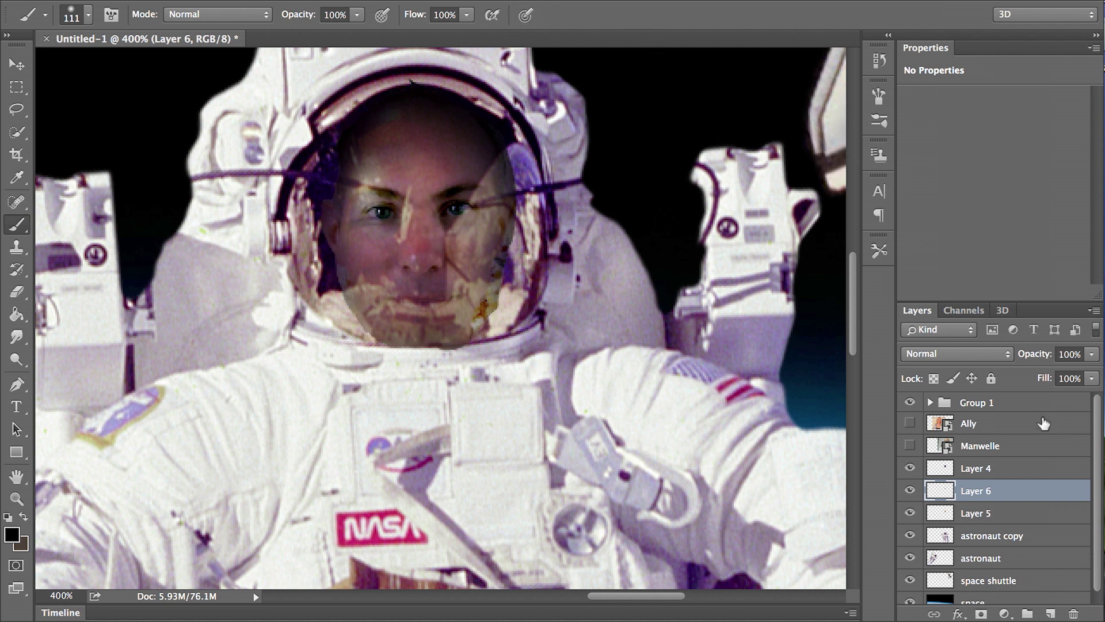
# Paint a black test dab beside the helmet without a selection, undo it, and toggle Layer 6's visibility to compare the shading.
pyautogui.click(281, 330)
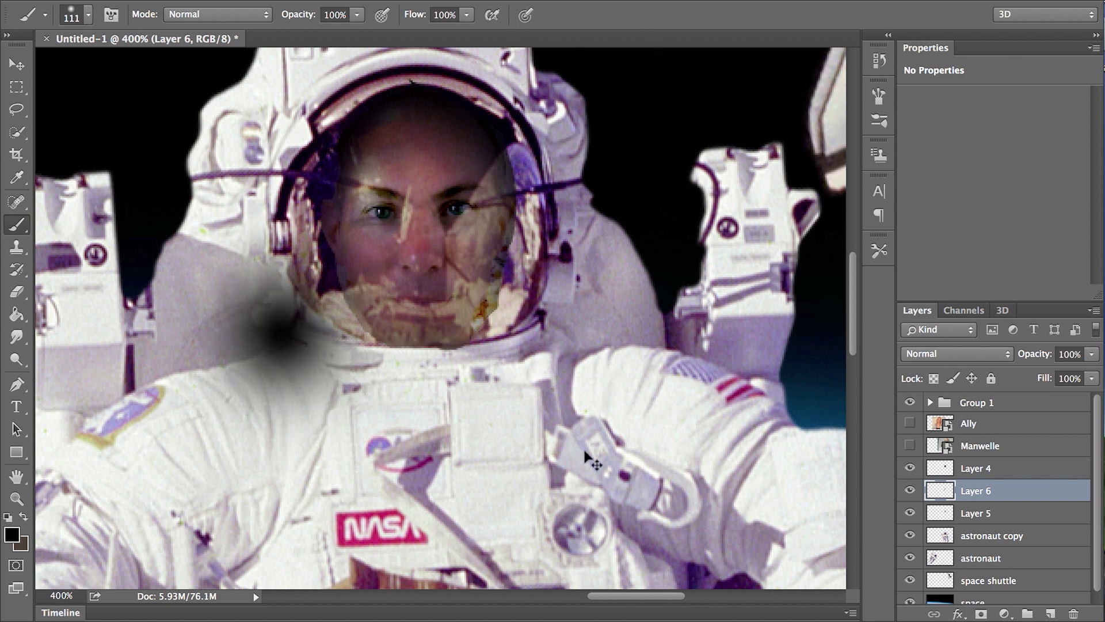
pyautogui.hotkey('ctrl', 'z')
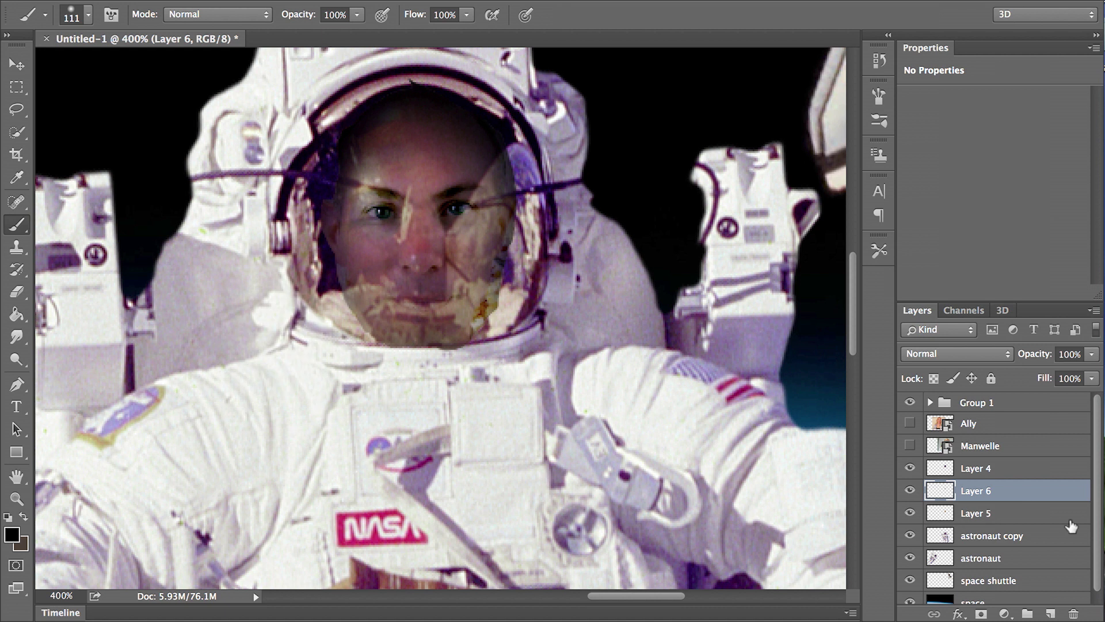
pyautogui.click(910, 490)
pyautogui.click(910, 491)
# Merge the shading into Layer 5 and erase the lower edge of the man's face with a 68 px Eraser.
pyautogui.click(17, 291)
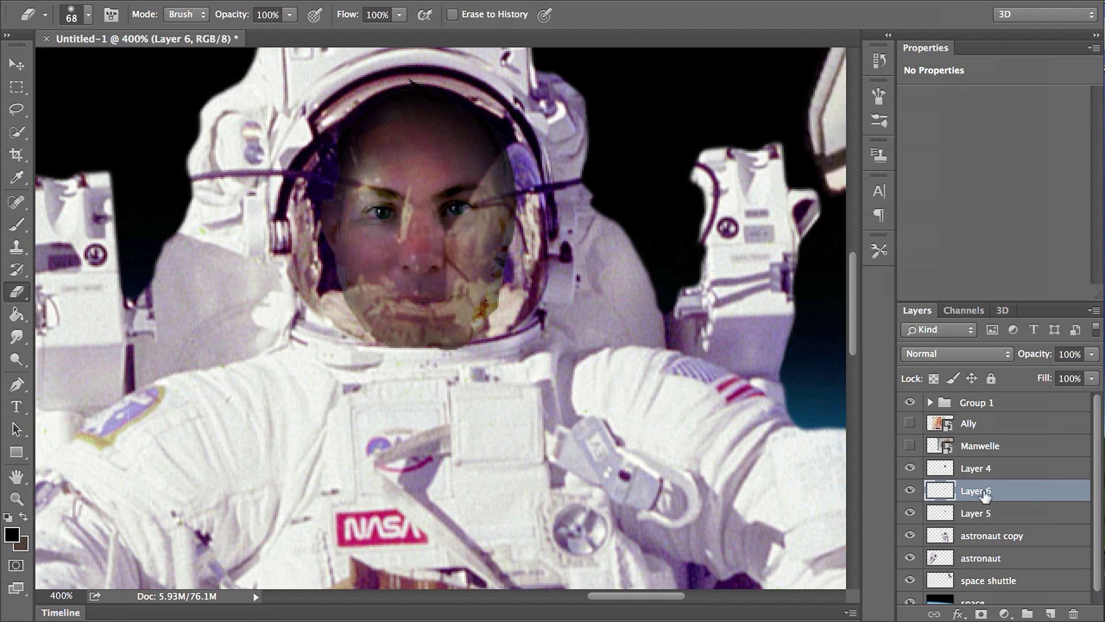
pyautogui.press('Delete')
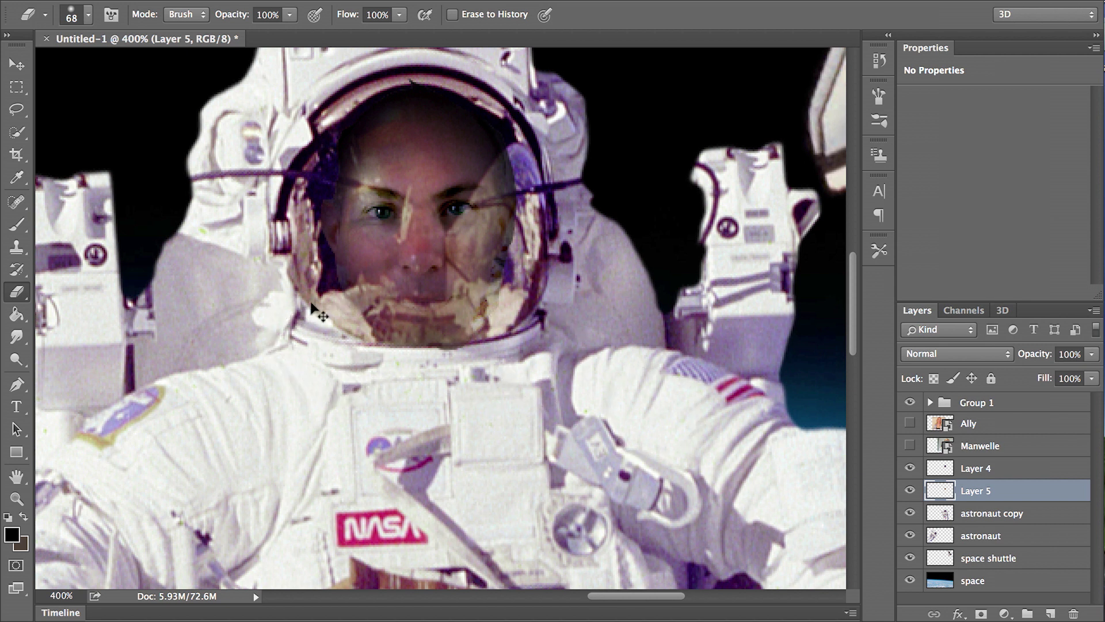
# Group Layer 4 and Layer 5, and move the new group directly below Group 1 in the layer order.
pyautogui.hotkey('ctrl', '0')
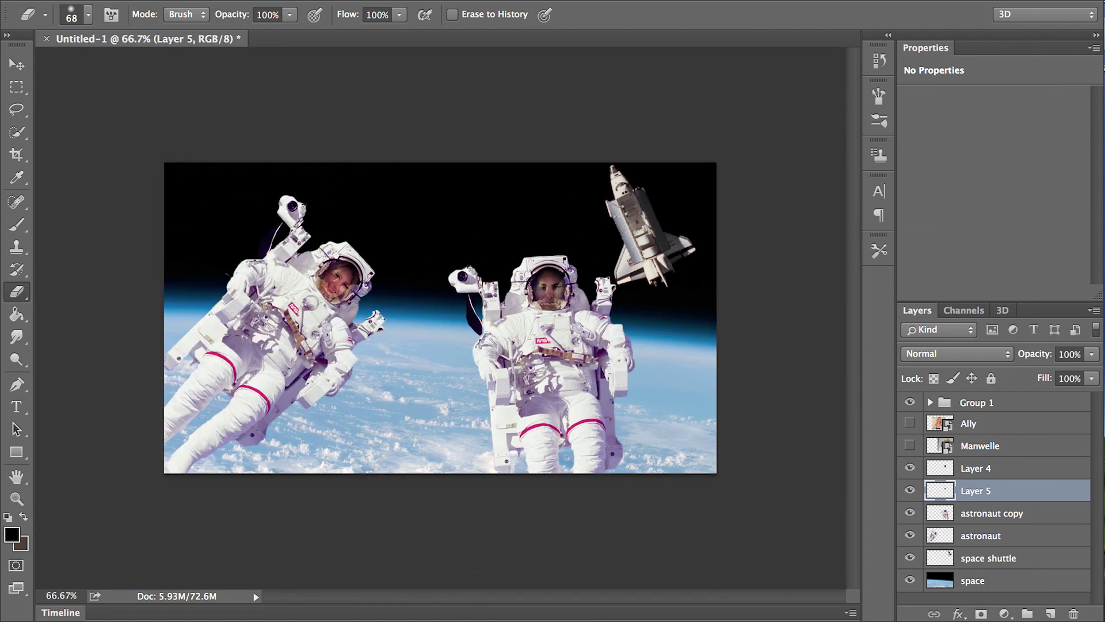
pyautogui.hotkey('ctrl', '1')
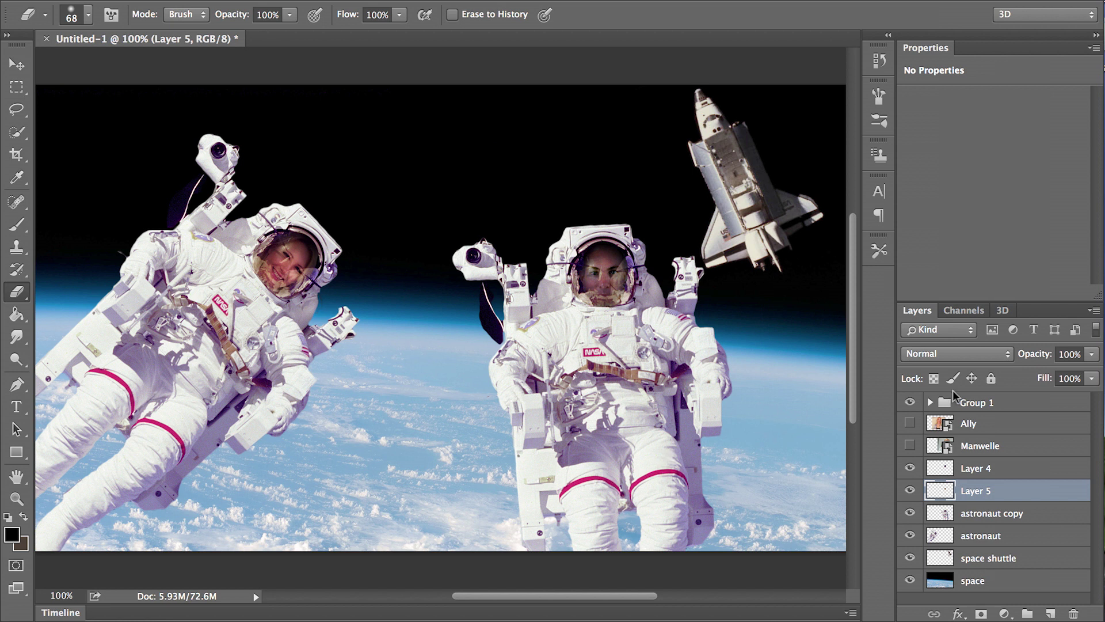
pyautogui.click(1016, 473)
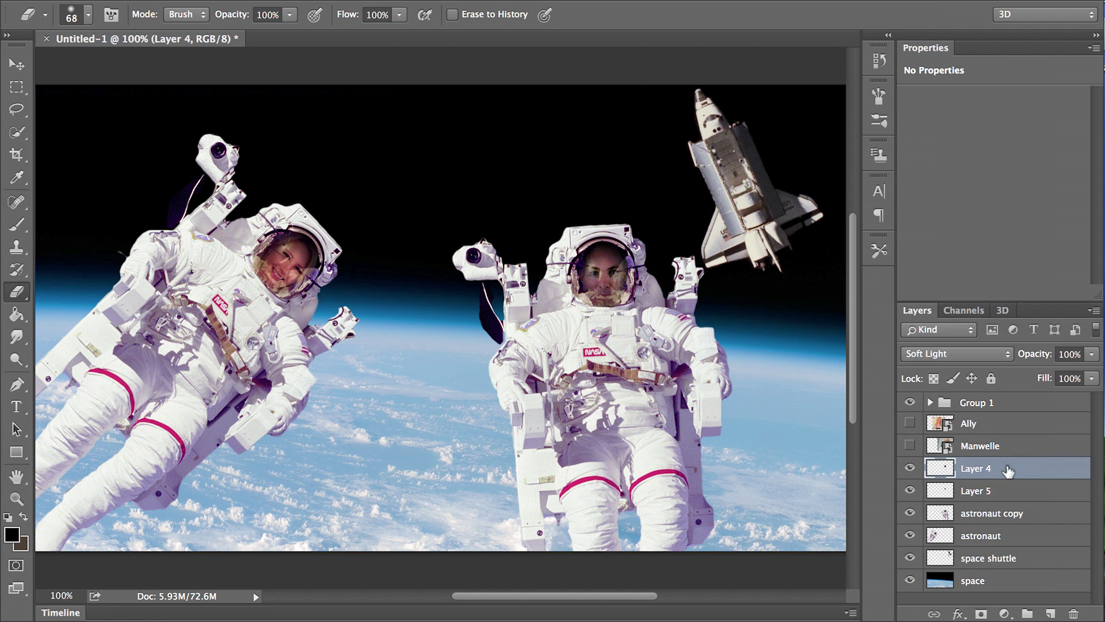
pyautogui.keyDown('shift'); pyautogui.click(1000, 520); pyautogui.keyUp('shift')
pyautogui.click(1009, 452)
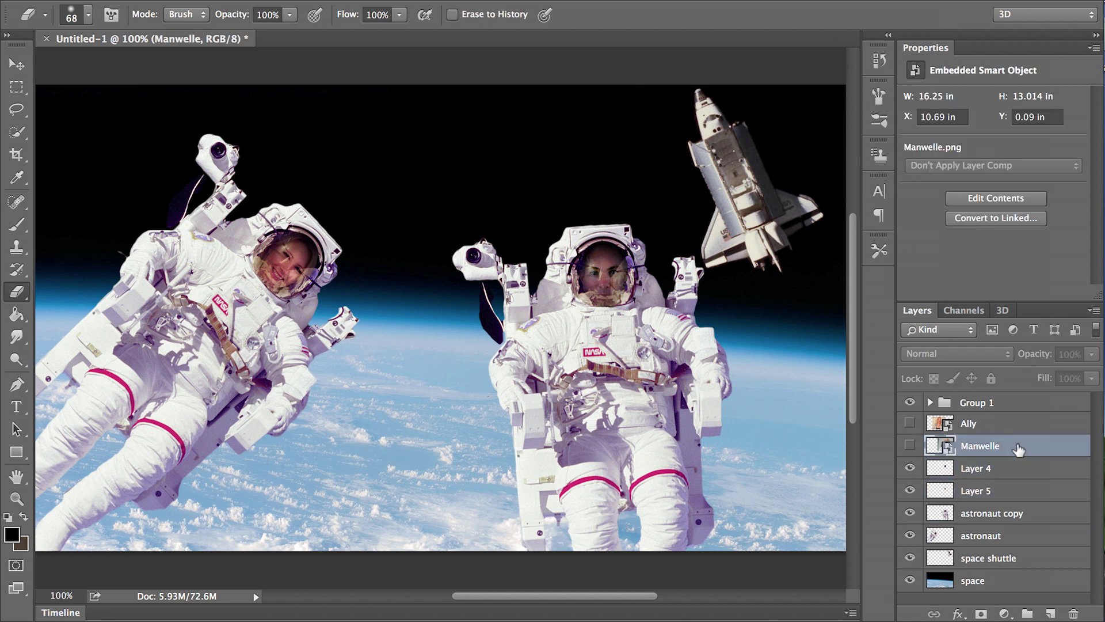
pyautogui.click(1016, 492)
pyautogui.keyDown('shift'); pyautogui.click(1007, 471); pyautogui.keyUp('shift')
pyautogui.moveTo(1002, 470); pyautogui.dragTo(1028, 612)
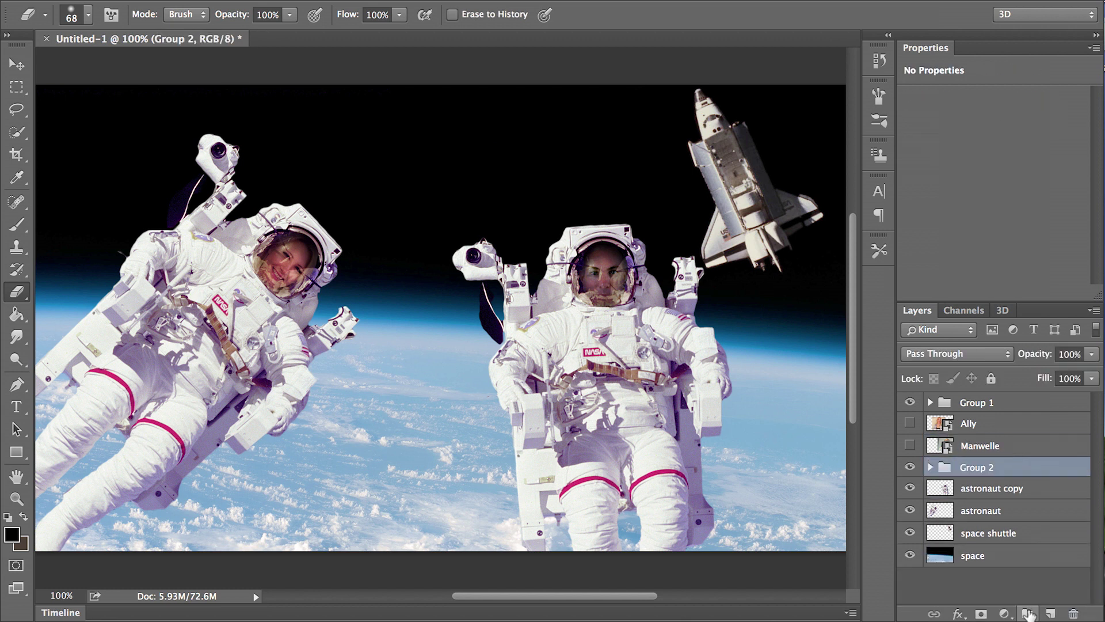
pyautogui.moveTo(959, 475); pyautogui.dragTo(945, 421)
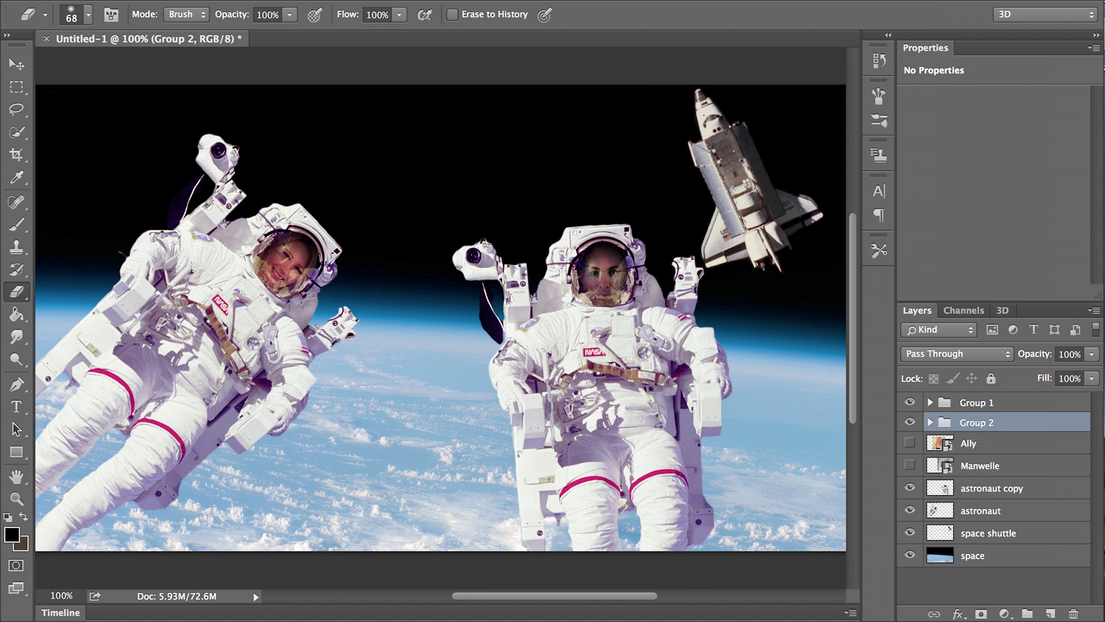
# Place comet.jpg in the composite, scaled to 16.64% wide and 16.10% high, and move its layer above Group 1.
pyautogui.press('super+Tab')
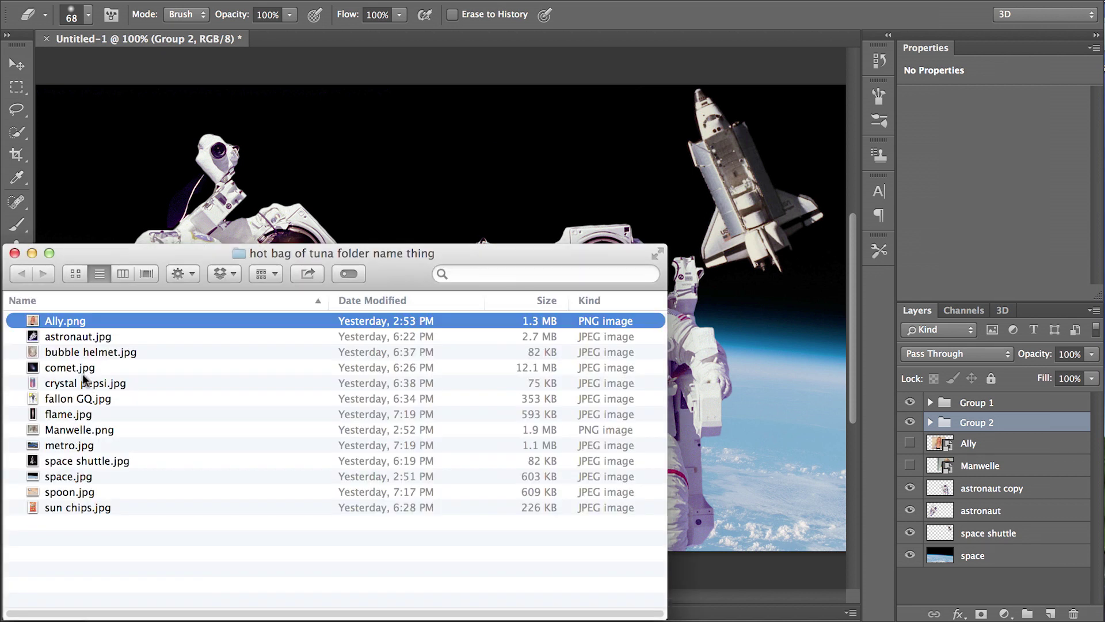
pyautogui.moveTo(71, 374); pyautogui.dragTo(378, 178)
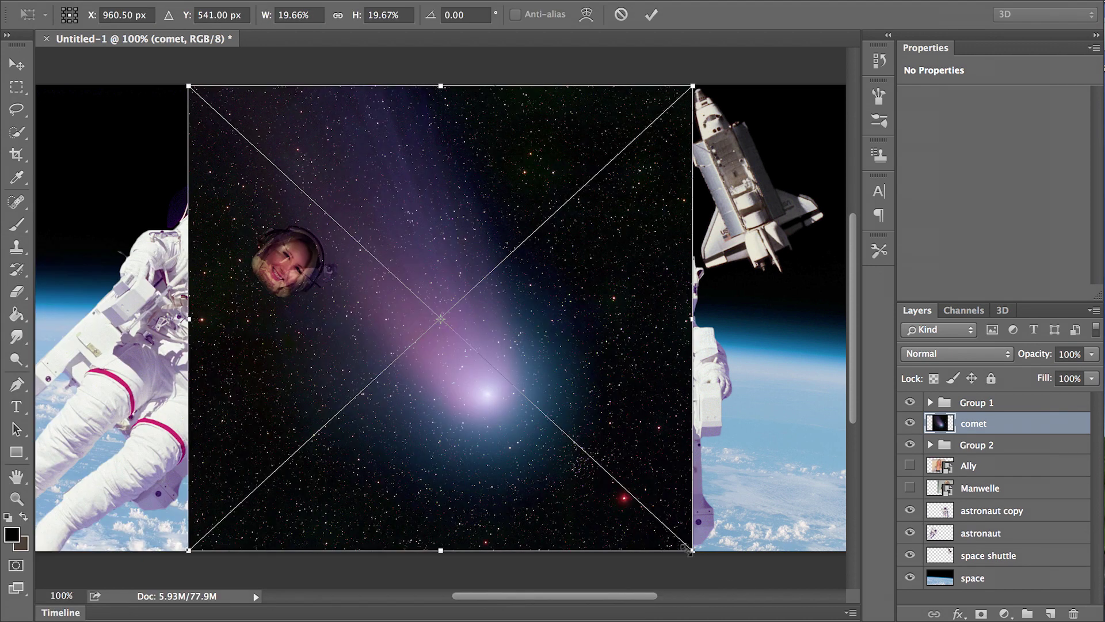
pyautogui.moveTo(694, 552); pyautogui.dragTo(615, 465)
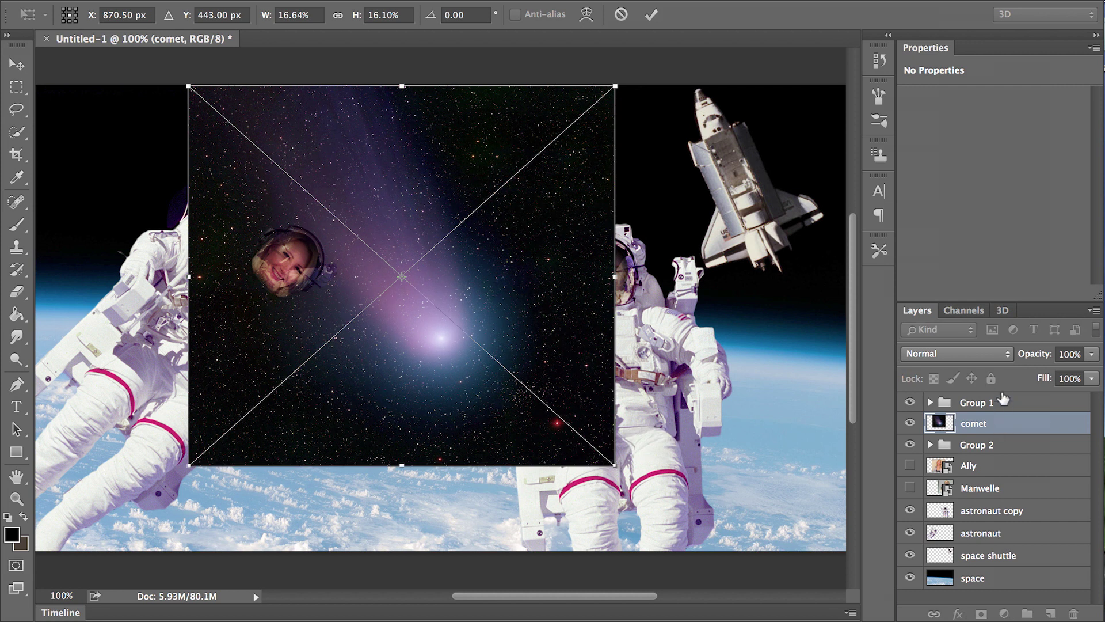
pyautogui.click(652, 14)
pyautogui.press('e')
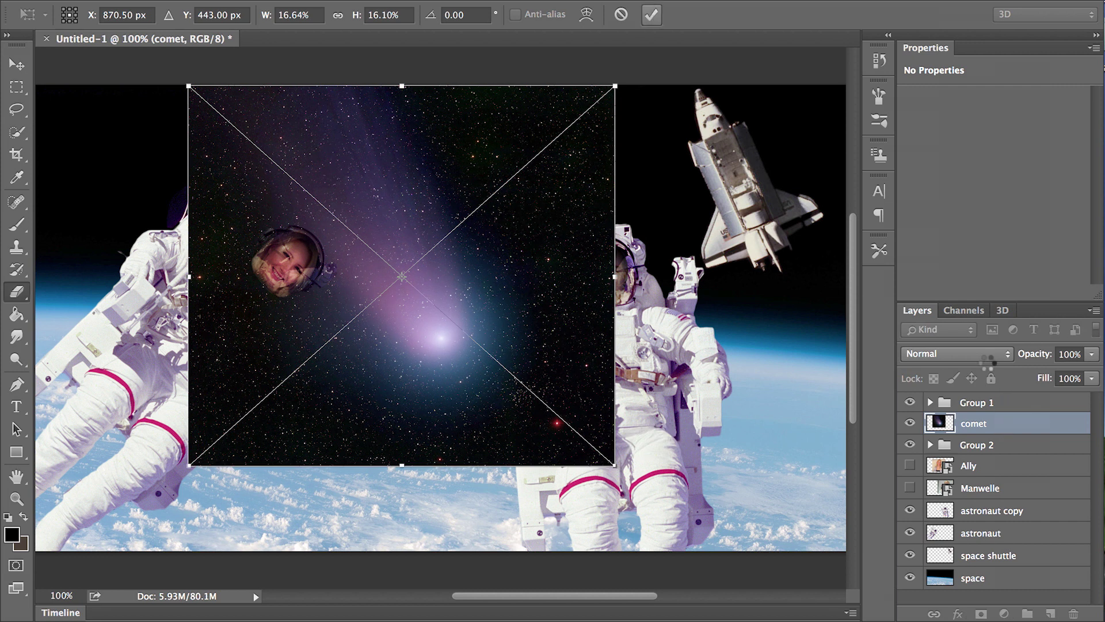
pyautogui.moveTo(1004, 424); pyautogui.dragTo(1004, 396)
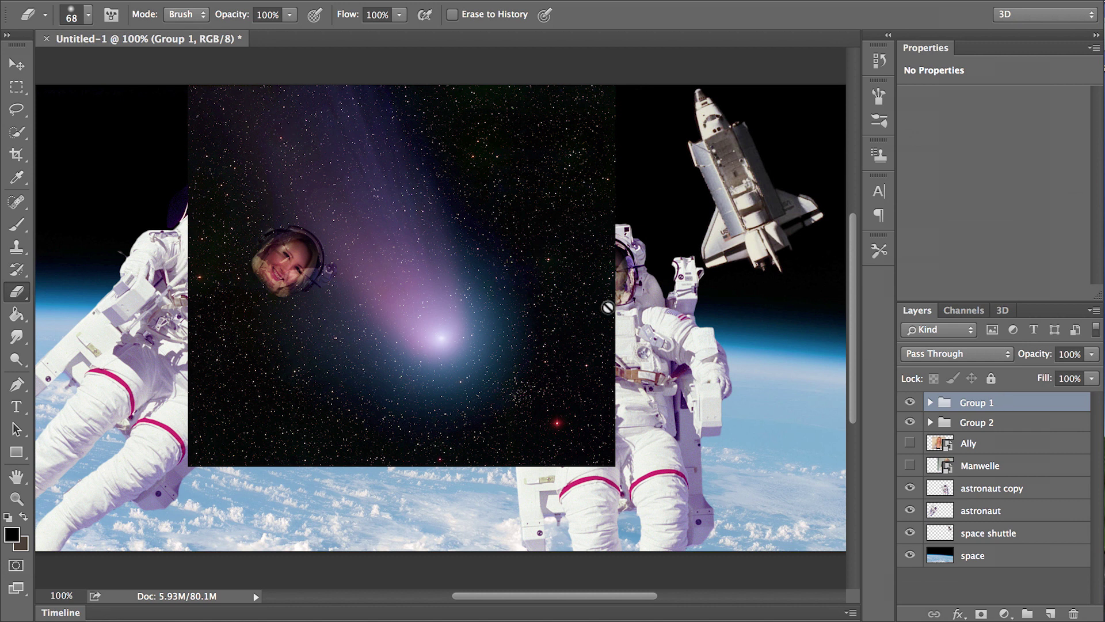
# Apply a Levels adjustment to the comet layer, brightening its midtones to bring out the tail and glow.
pyautogui.click(214, 1)
pyautogui.press('Escape')
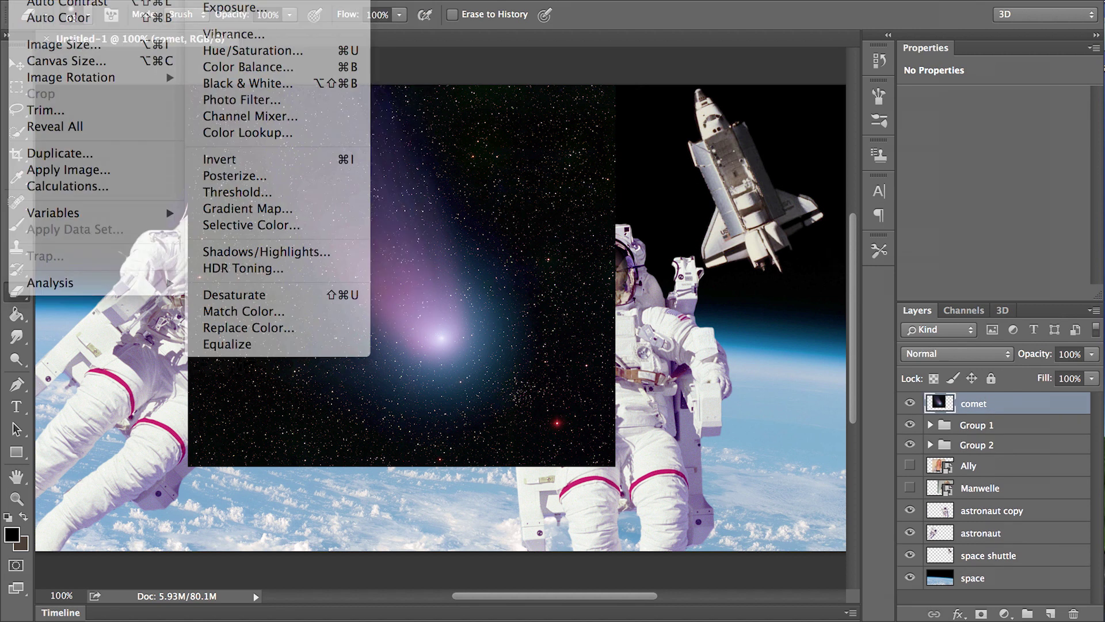
pyautogui.click(242, 0)
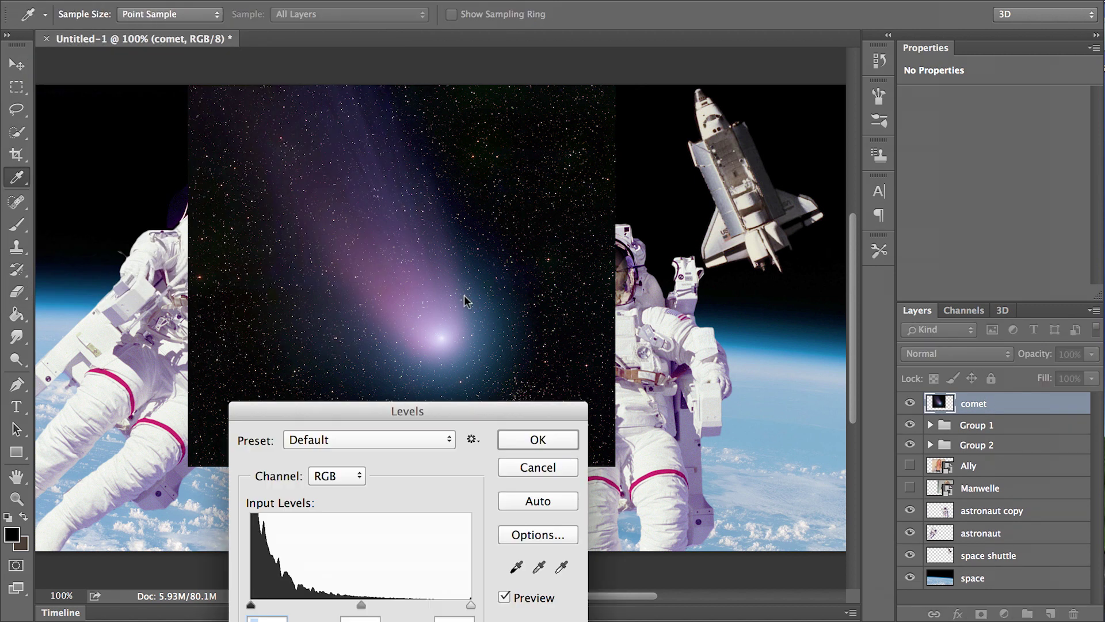
pyautogui.moveTo(361, 606); pyautogui.dragTo(312, 607)
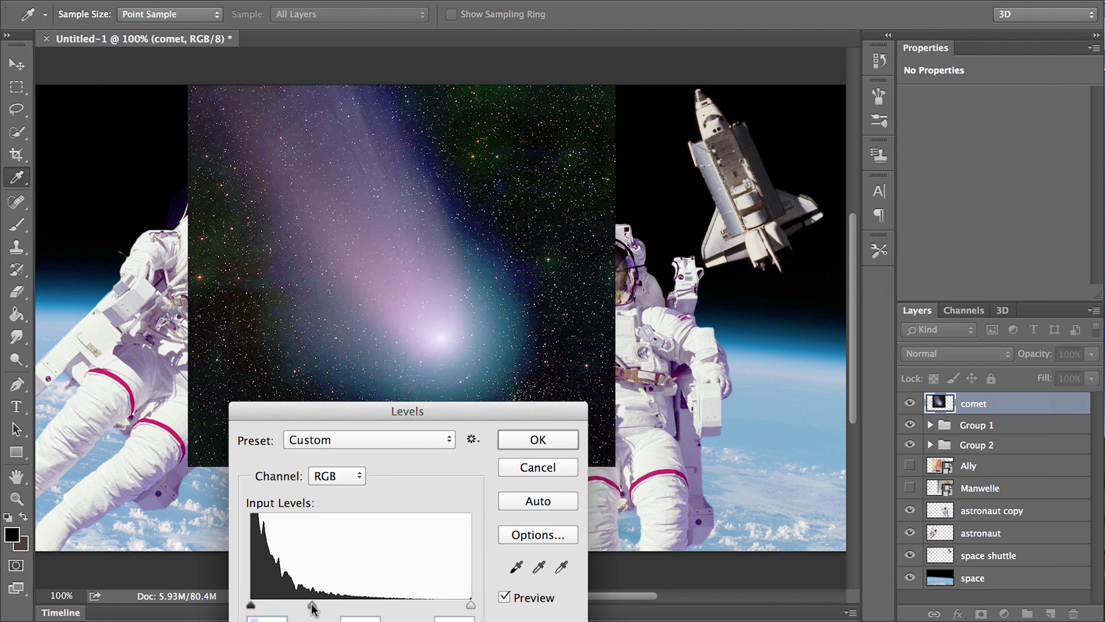
pyautogui.moveTo(254, 611)
pyautogui.mouseDown()
pyautogui.moveTo(332, 613)
pyautogui.moveTo(243, 613)
pyautogui.mouseUp()
pyautogui.moveTo(468, 598)
pyautogui.mouseDown()
pyautogui.moveTo(395, 604)
pyautogui.moveTo(468, 604)
pyautogui.mouseUp()
pyautogui.click(506, 598)
pyautogui.moveTo(313, 609); pyautogui.dragTo(324, 607)
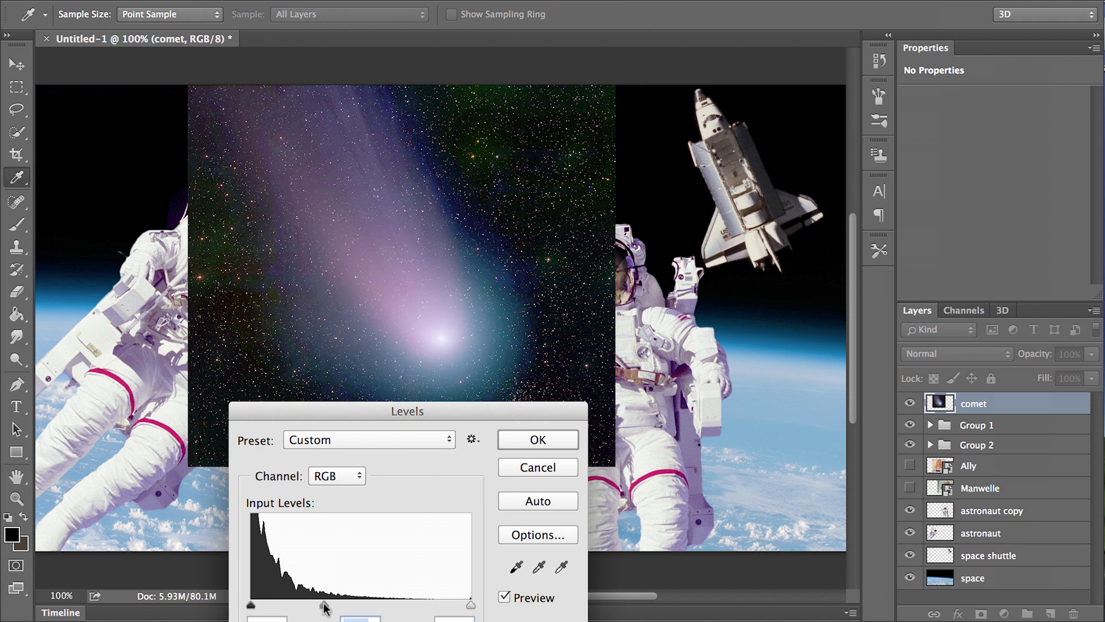
pyautogui.click(544, 441)
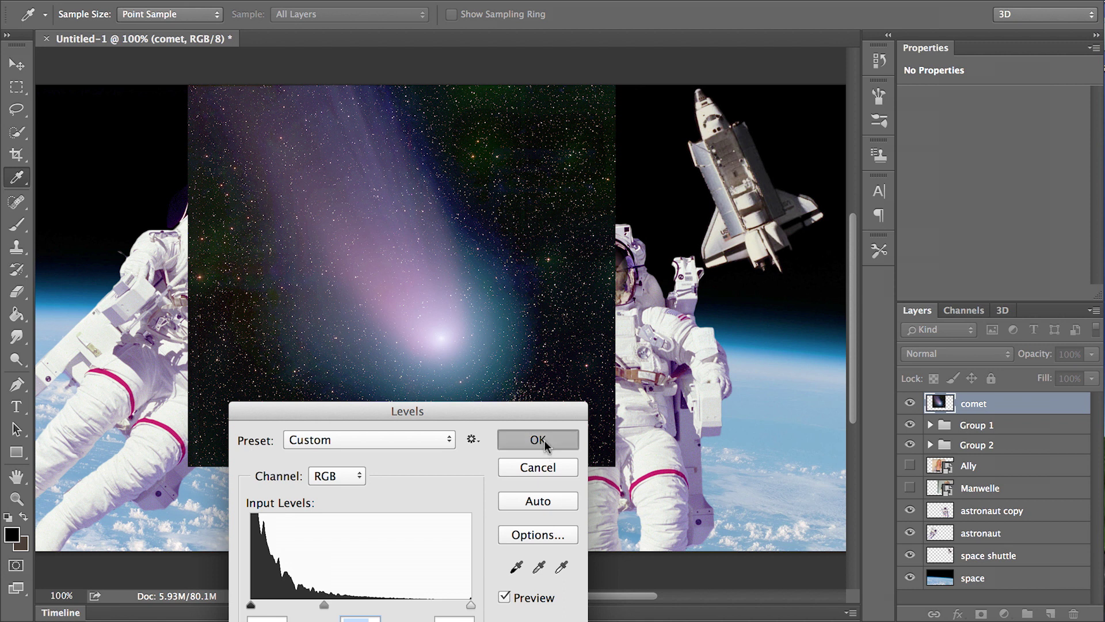
# Apply the Dust & Scratches noise filter to the comet layer, raising the radius to smooth away the background stars.
pyautogui.click(167, 1)
pyautogui.moveTo(220, 1)
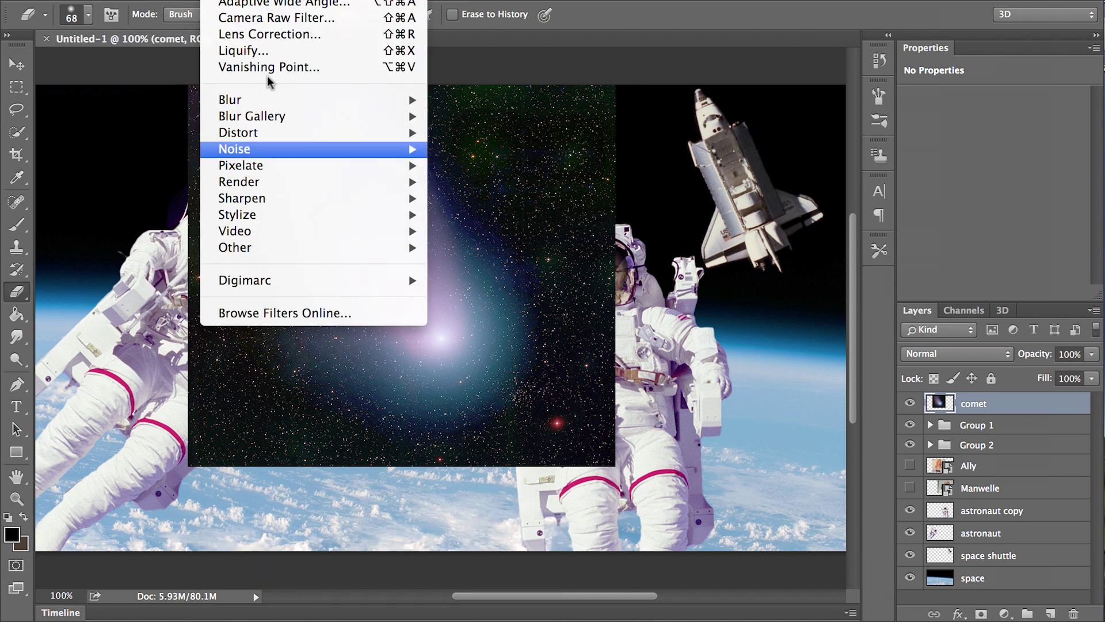
pyautogui.moveTo(314, 149)
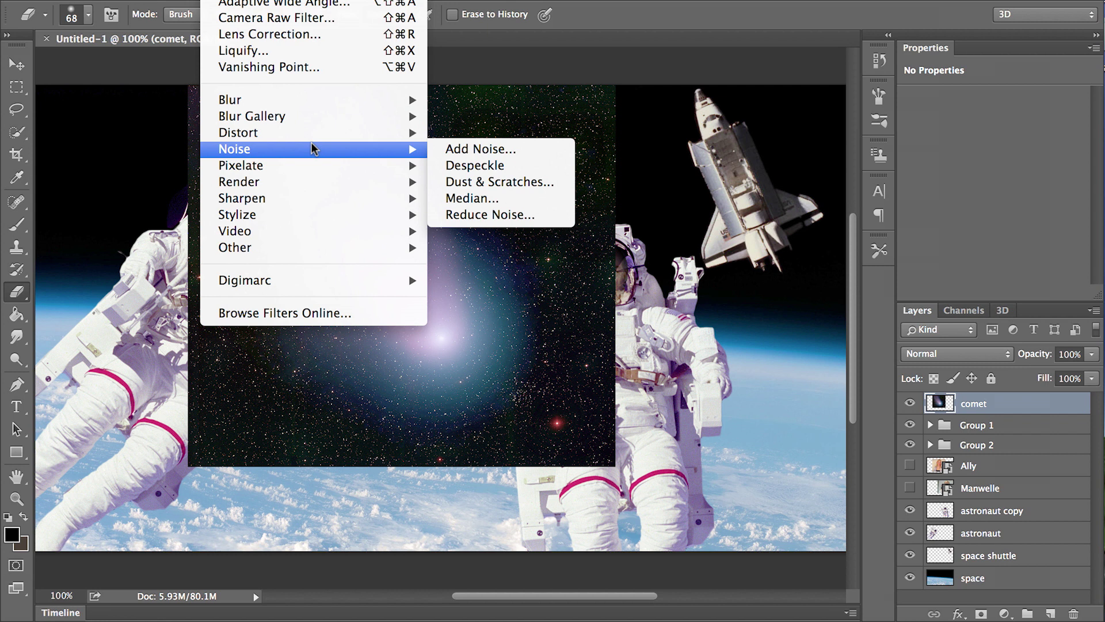
pyautogui.click(522, 182)
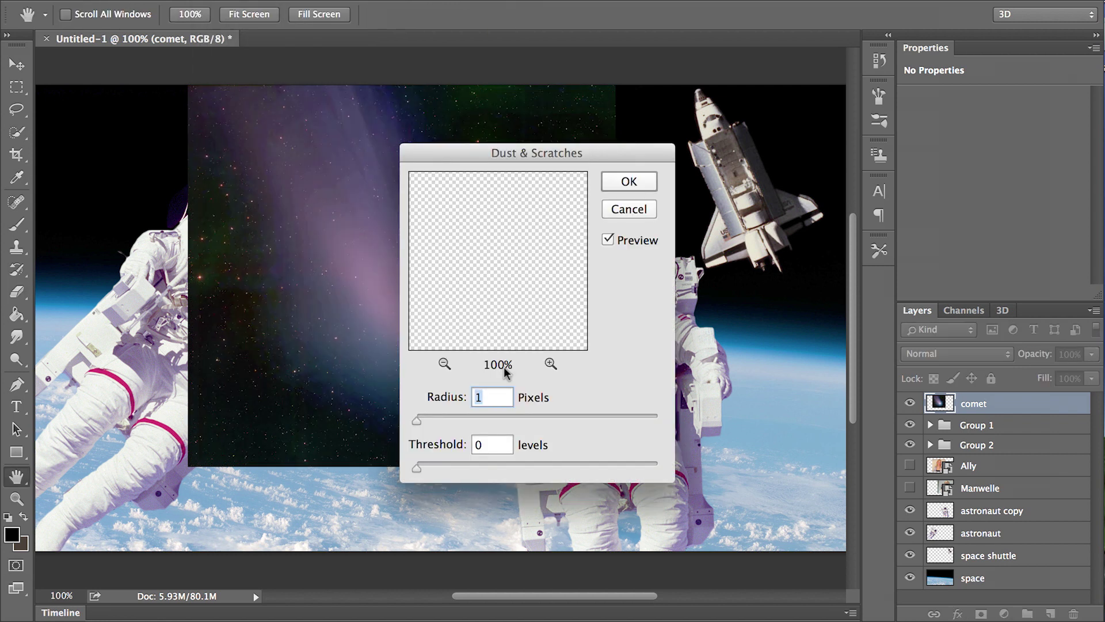
pyautogui.moveTo(475, 159); pyautogui.dragTo(664, 189)
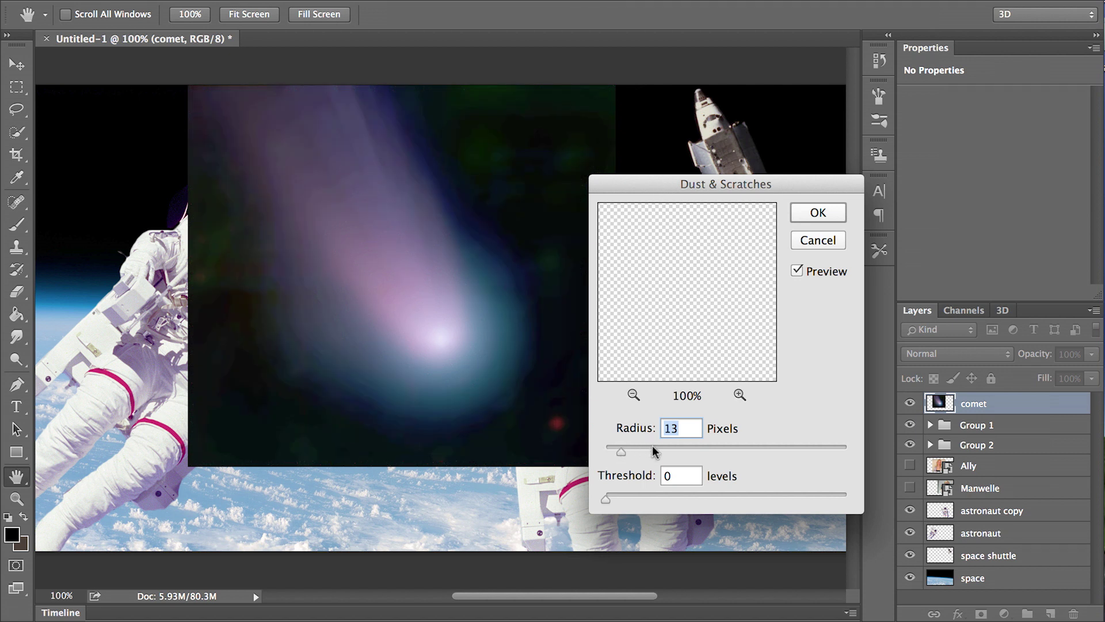
pyautogui.moveTo(641, 451); pyautogui.dragTo(636, 451)
pyautogui.click(818, 214)
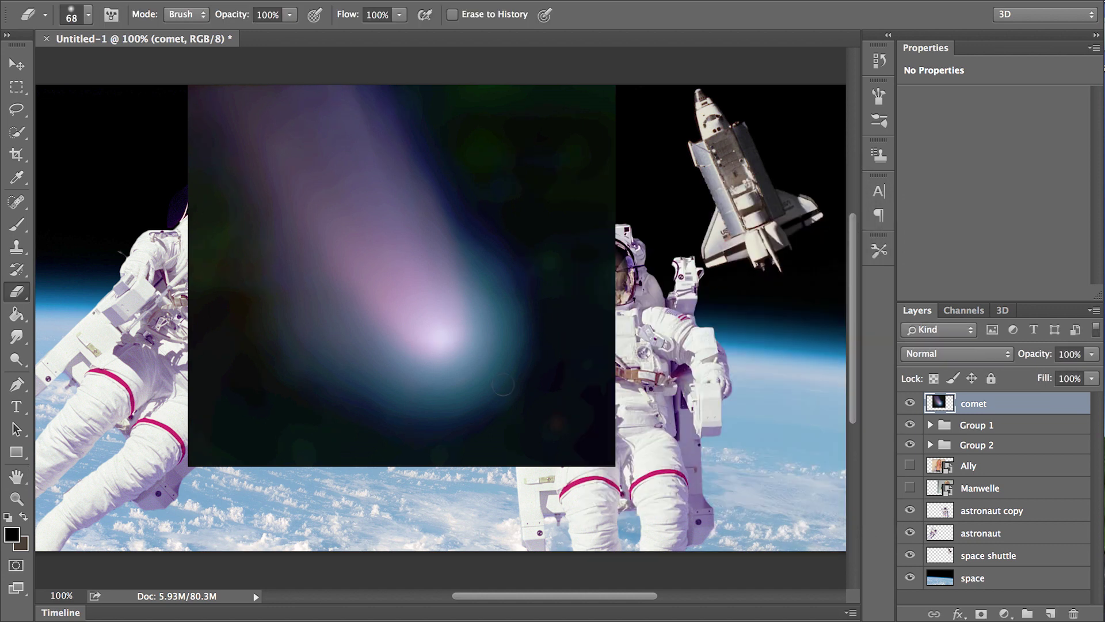
# Scale the comet to about 25.3%, rotate it -22.34°, and place it in the canvas's upper-left corner at about X 106, Y 57 px.
pyautogui.hotkey('ctrl', 't')
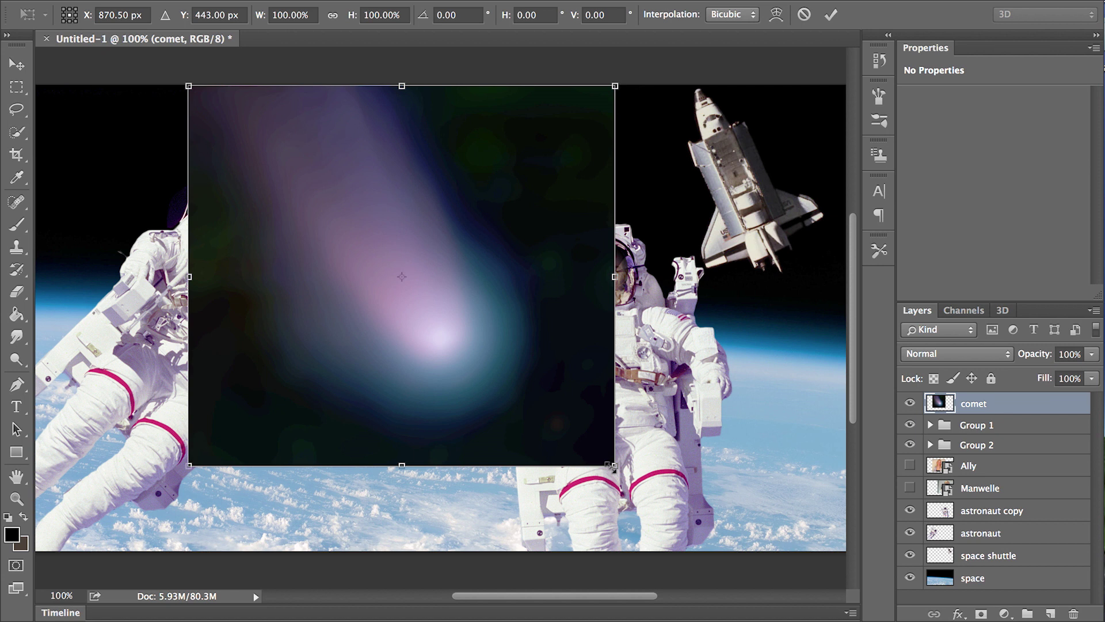
pyautogui.moveTo(611, 467); pyautogui.dragTo(323, 153)
pyautogui.moveTo(247, 118); pyautogui.dragTo(119, 104)
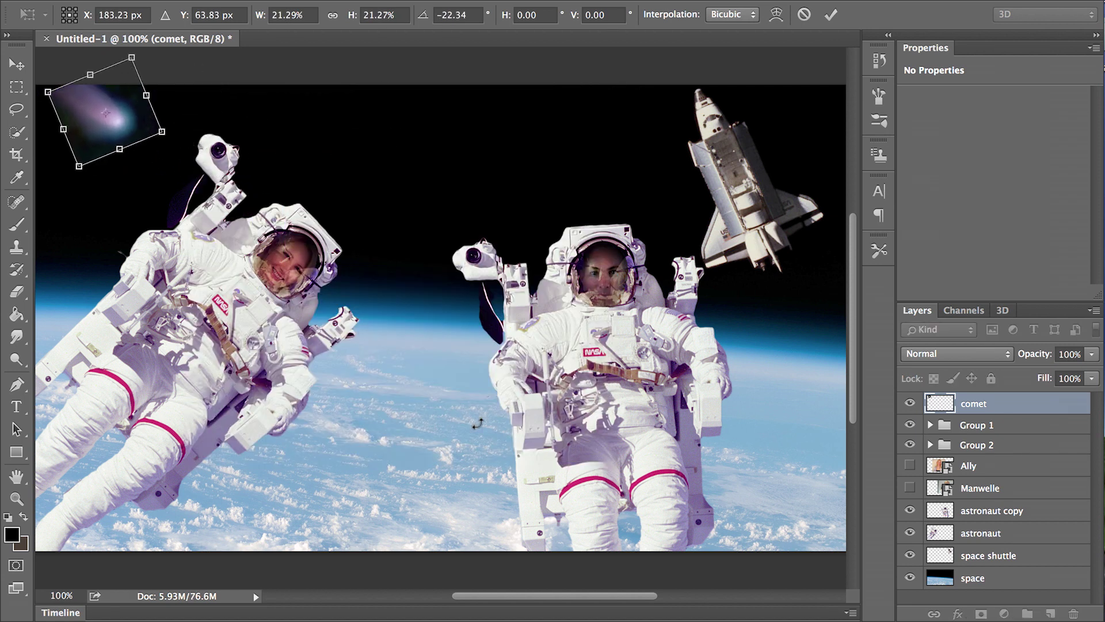
pyautogui.moveTo(528, 599); pyautogui.dragTo(448, 592)
pyautogui.moveTo(418, 101); pyautogui.dragTo(359, 93)
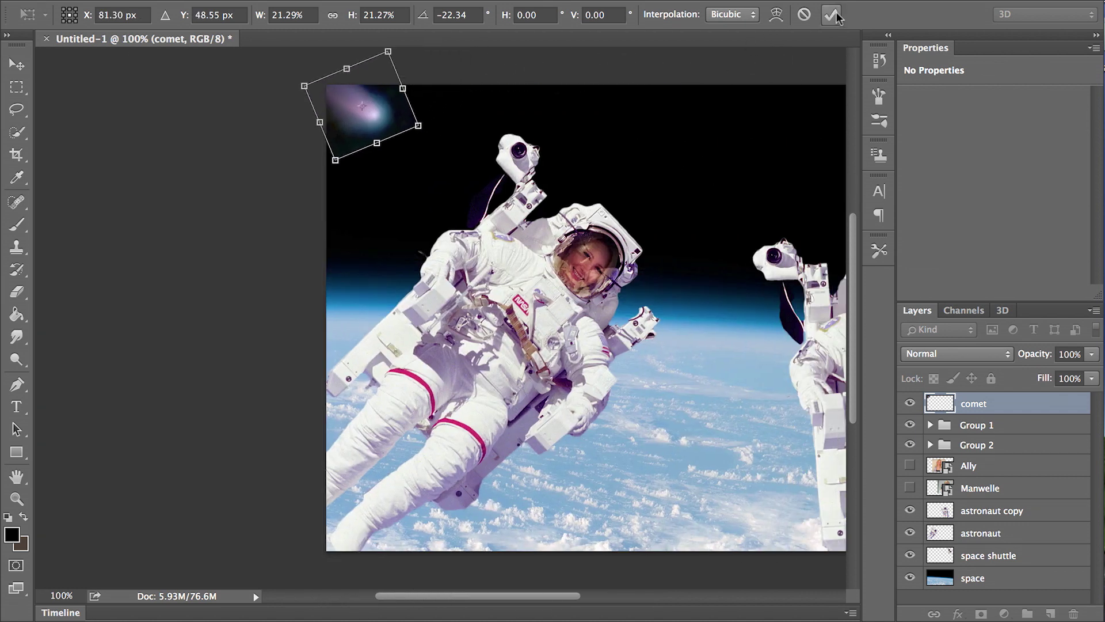
pyautogui.moveTo(419, 126); pyautogui.dragTo(440, 133)
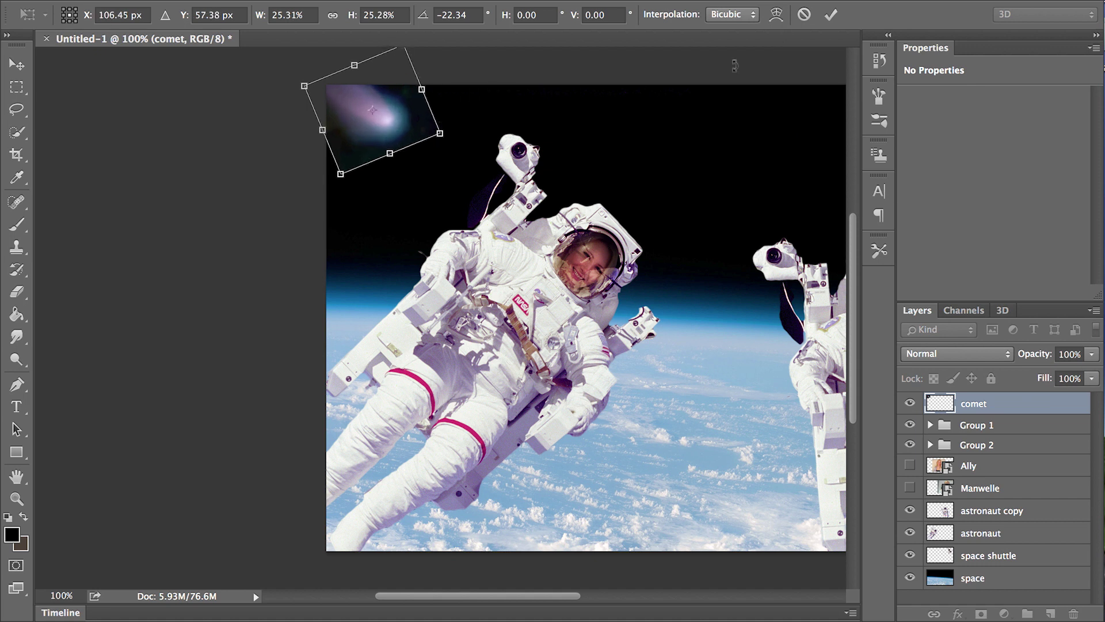
pyautogui.click(830, 15)
# Erase the dark rectangular edges around the comet with a 92 px Eraser.
pyautogui.press('e')
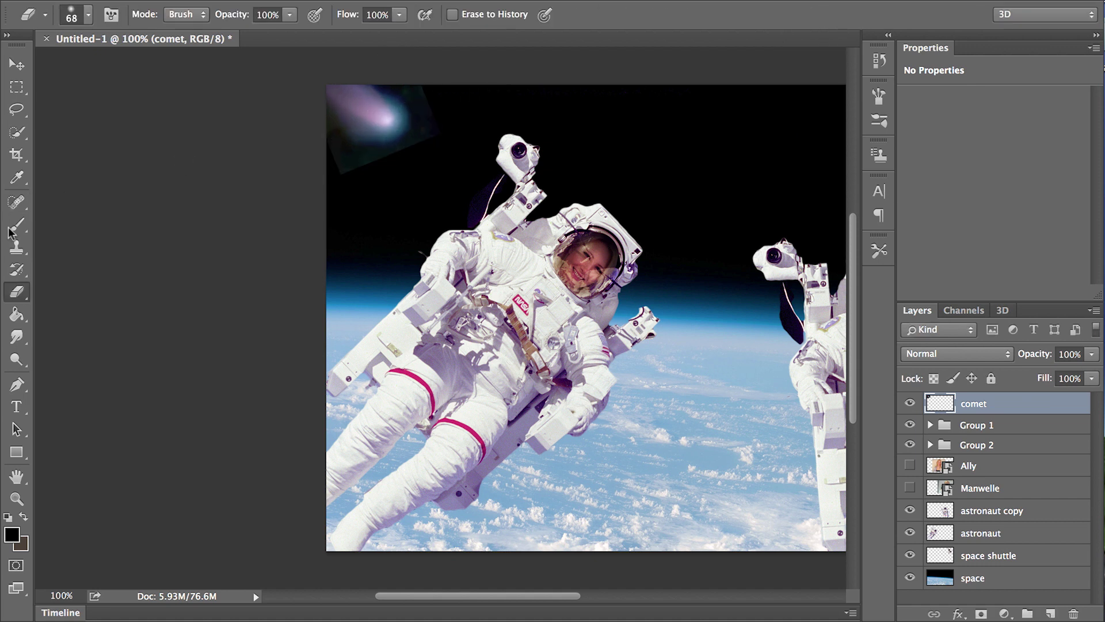
pyautogui.click(69, 17)
pyautogui.moveTo(142, 67); pyautogui.dragTo(148, 69)
pyautogui.press('Return')
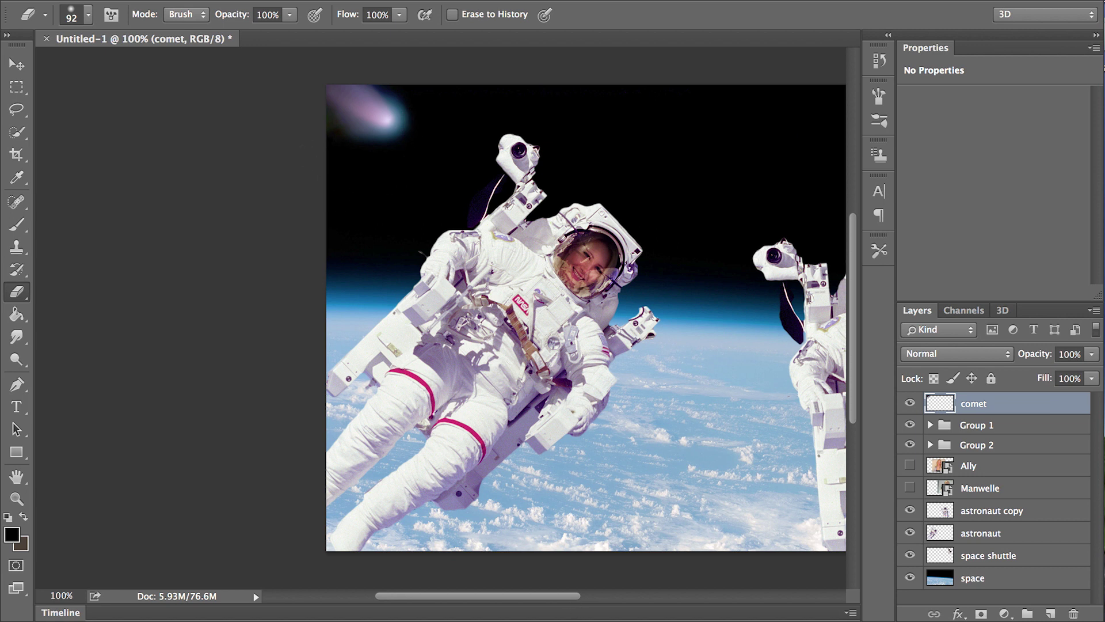
# Place fallon GQ.jpg from the image folder in the middle of the composite at 100% scale, above the comet layer.
pyautogui.moveTo(494, 596); pyautogui.dragTo(568, 588)
pyautogui.press('super+minus')
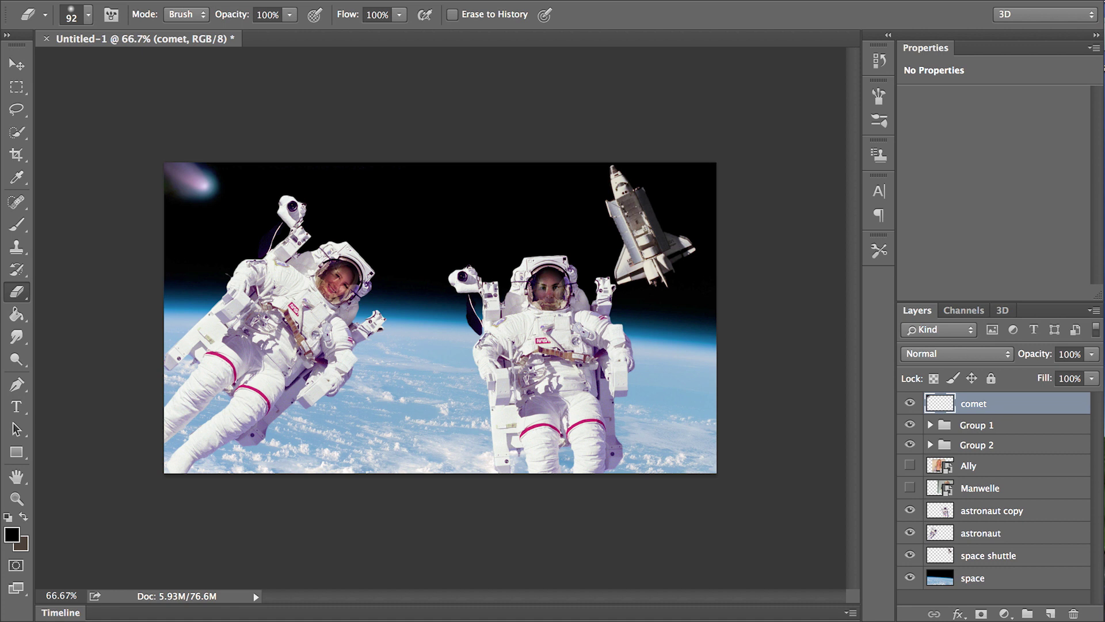
pyautogui.press('super+Tab')
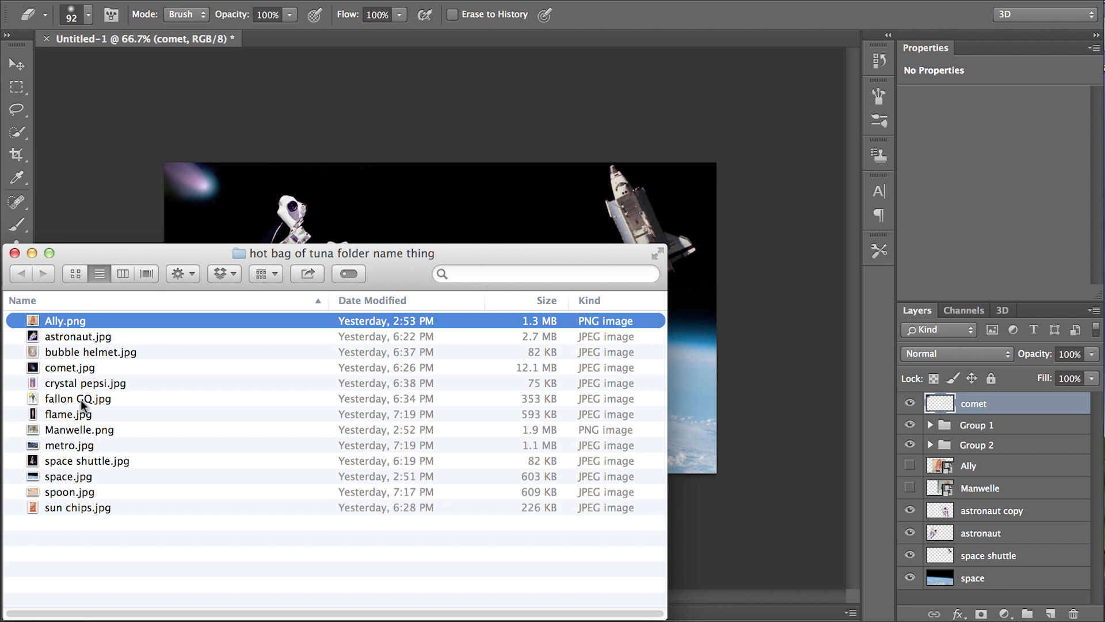
pyautogui.moveTo(82, 404); pyautogui.dragTo(371, 212)
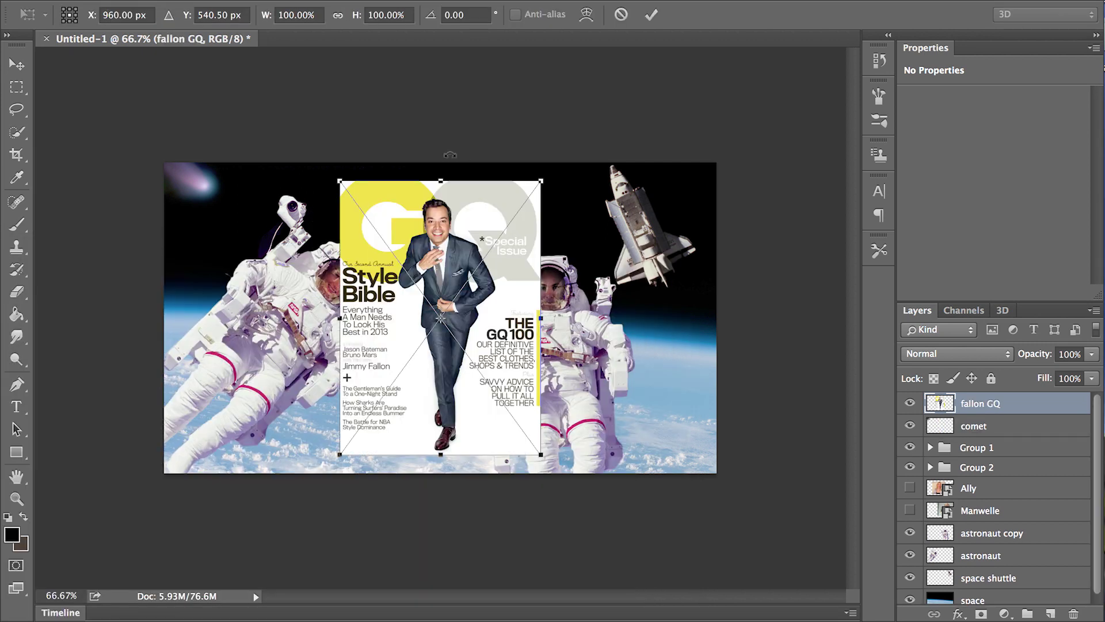
pyautogui.hotkey('ctrl', '+')
pyautogui.hotkey('ctrl', '+')
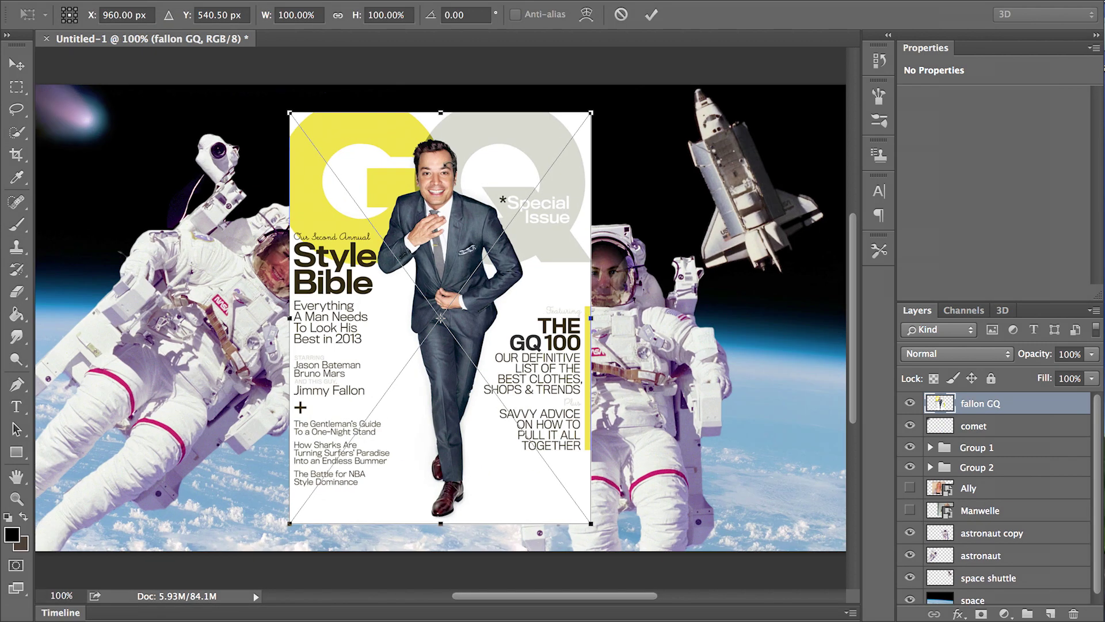
pyautogui.hotkey('ctrl', '-')
pyautogui.click(648, 16)
# Select the suited man on the magazine cover from head to shoes with a 26 px Quick Selection brush, cleaning up the edge beside his neck.
pyautogui.press('e')
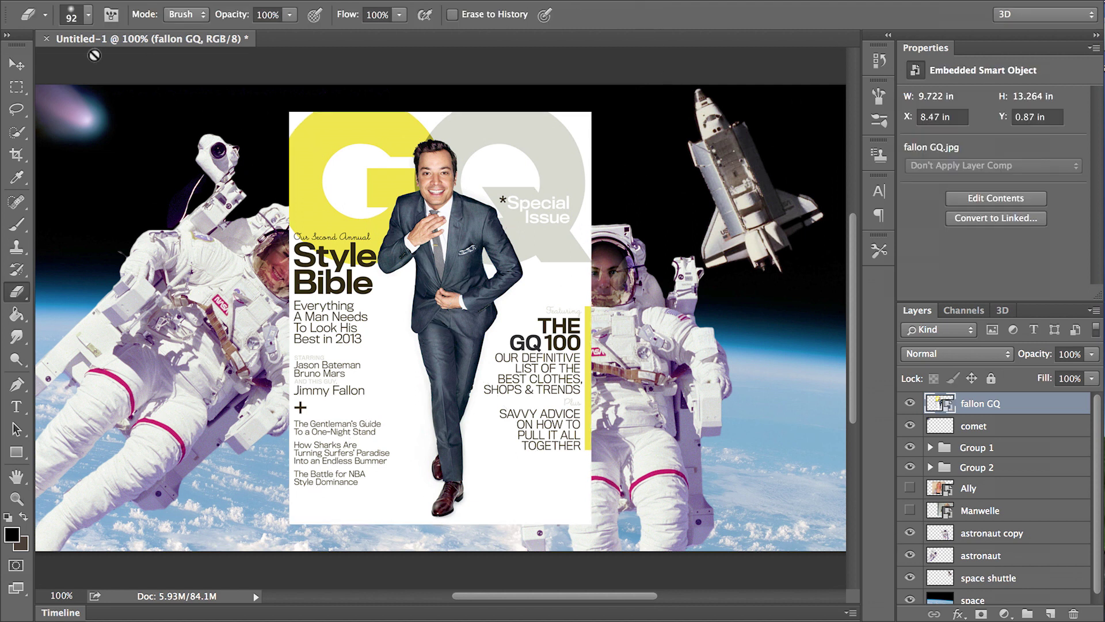
pyautogui.hotkey('ctrl', '+')
pyautogui.scroll(5, 59, 81)
pyautogui.hscroll(2, 59, 81)
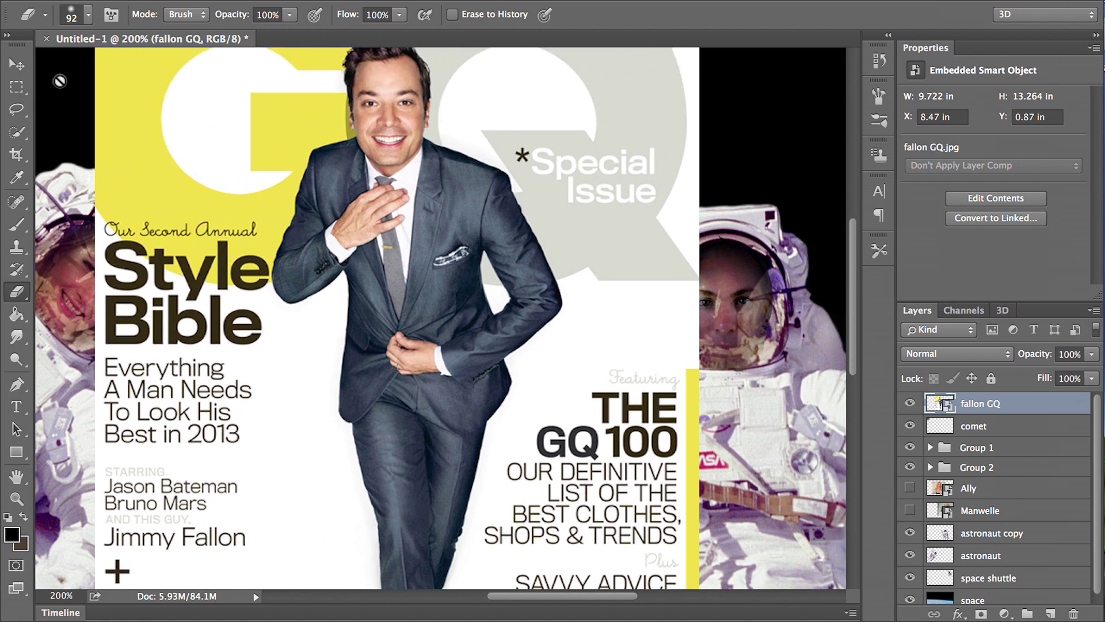
pyautogui.click(16, 131)
pyautogui.moveTo(394, 137)
pyautogui.mouseDown()
pyautogui.moveTo(406, 118)
pyautogui.moveTo(354, 144)
pyautogui.moveTo(386, 216)
pyautogui.moveTo(344, 262)
pyautogui.moveTo(349, 301)
pyautogui.moveTo(398, 319)
pyautogui.moveTo(422, 476)
pyautogui.mouseUp()
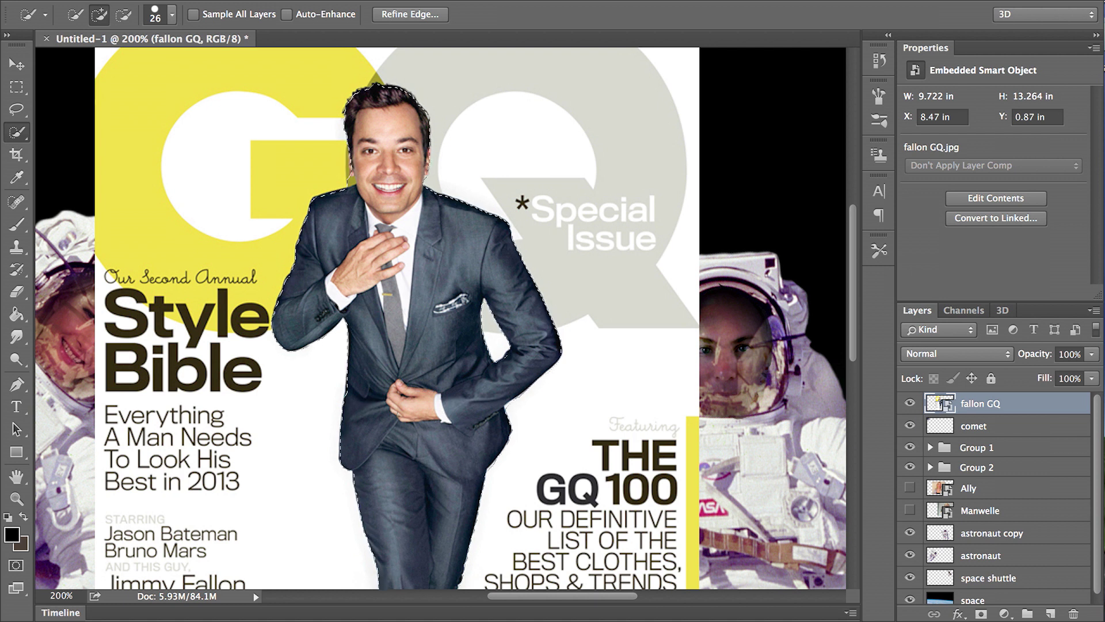
pyautogui.scroll(-5, 380, 322)
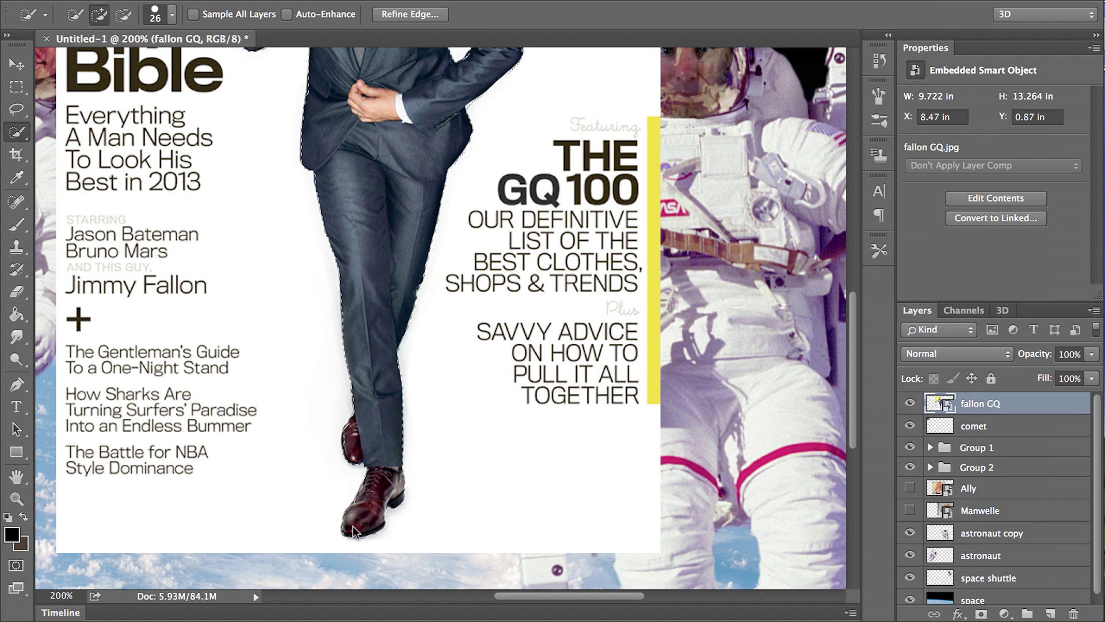
pyautogui.scroll(3, 432, 472)
pyautogui.scroll(3, 425, 442)
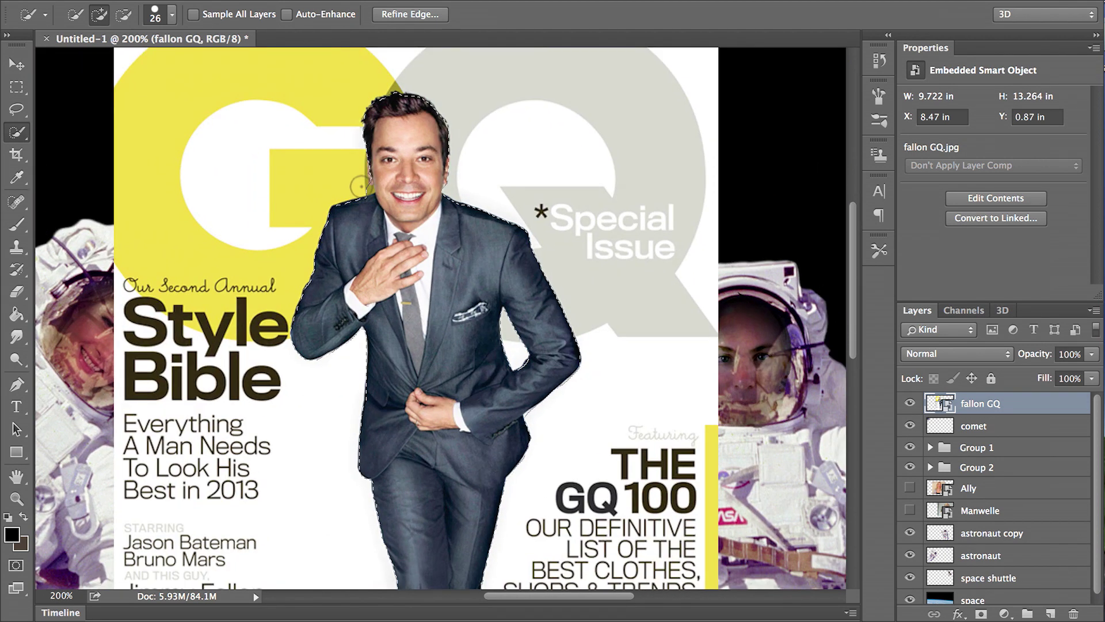
pyautogui.click(360, 185)
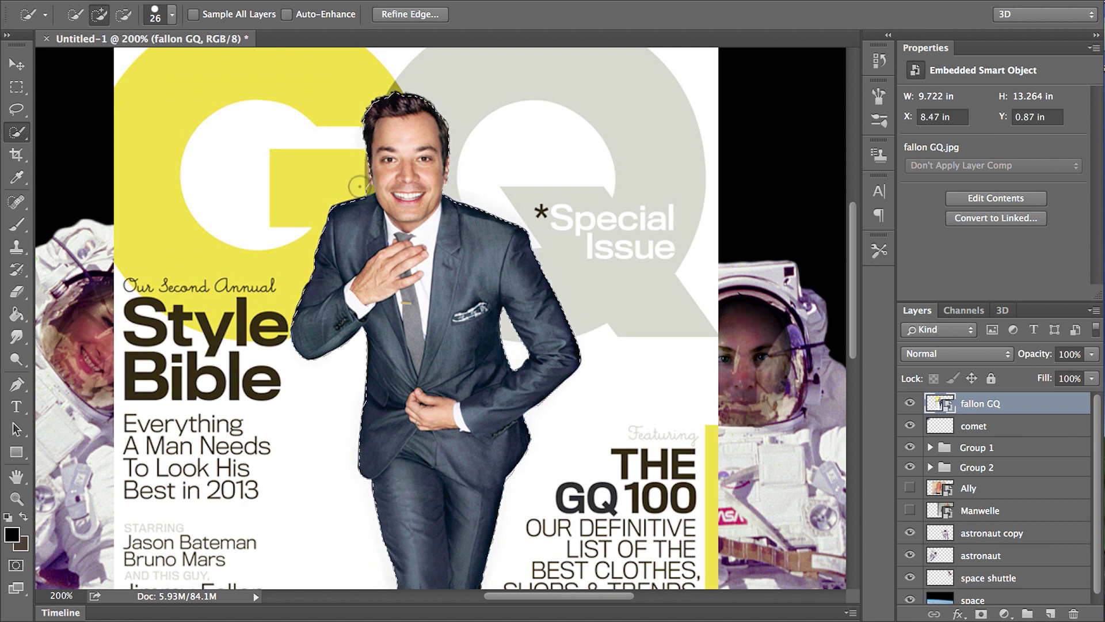
pyautogui.keyDown('alt'); pyautogui.click(360, 187); pyautogui.keyUp('alt')
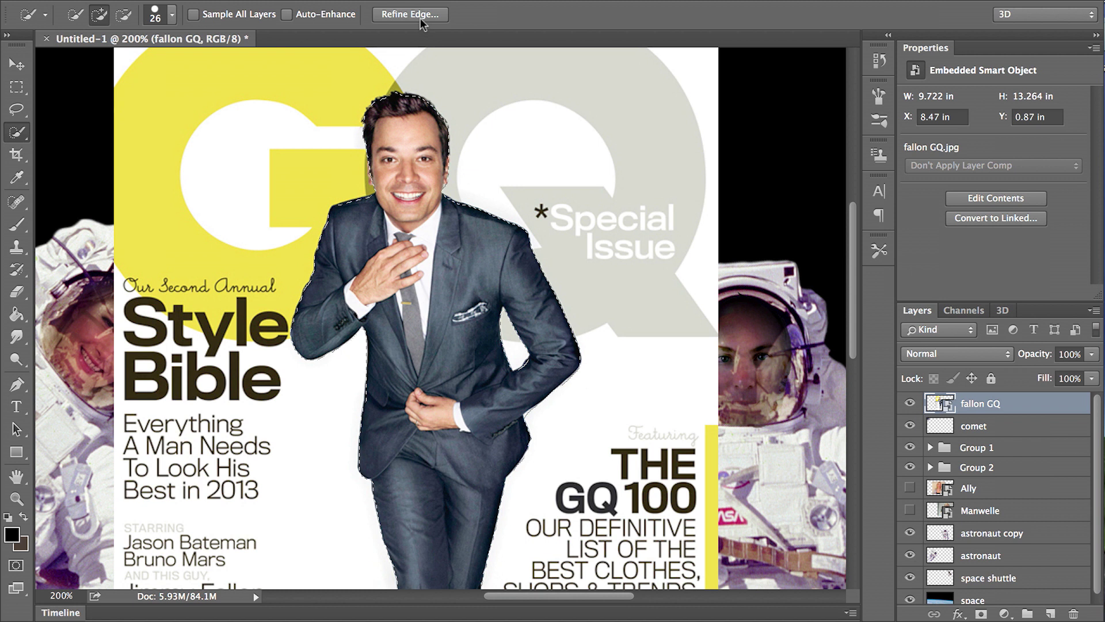
# Invert the selection to cover everything around the man, and set its Smooth value to 9 in Refine Edge.
pyautogui.click(170, 0)
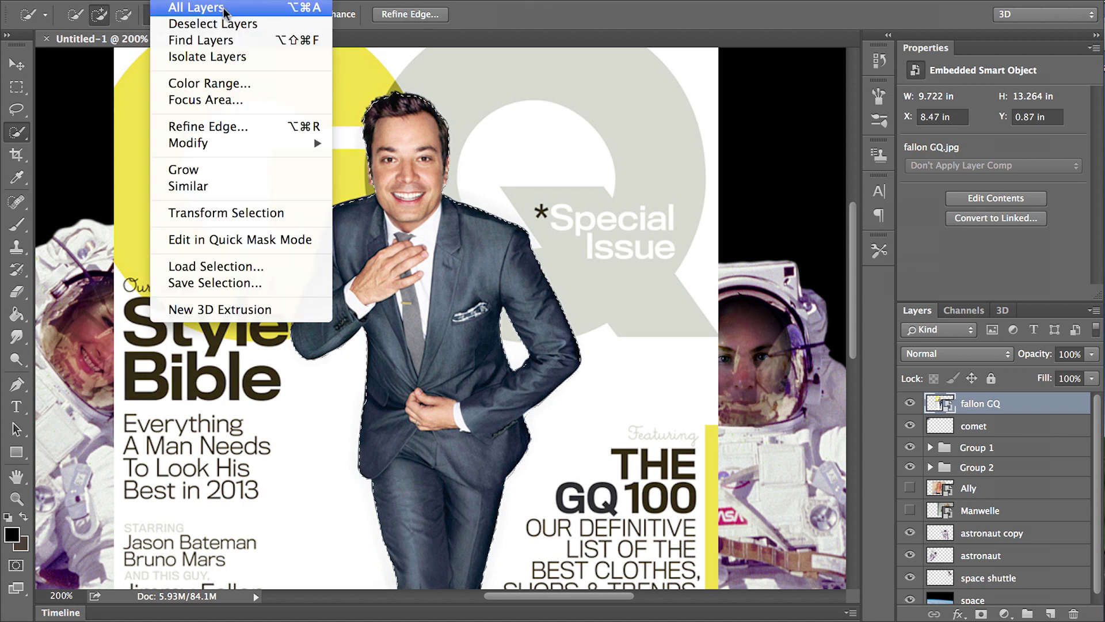
pyautogui.click(576, 252)
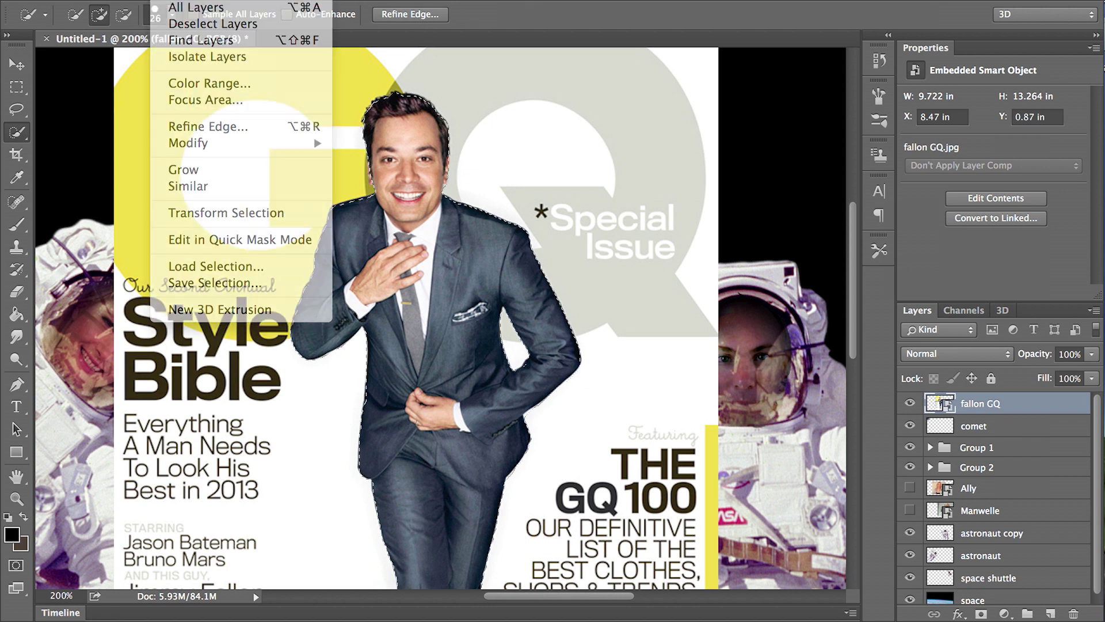
pyautogui.click(419, 15)
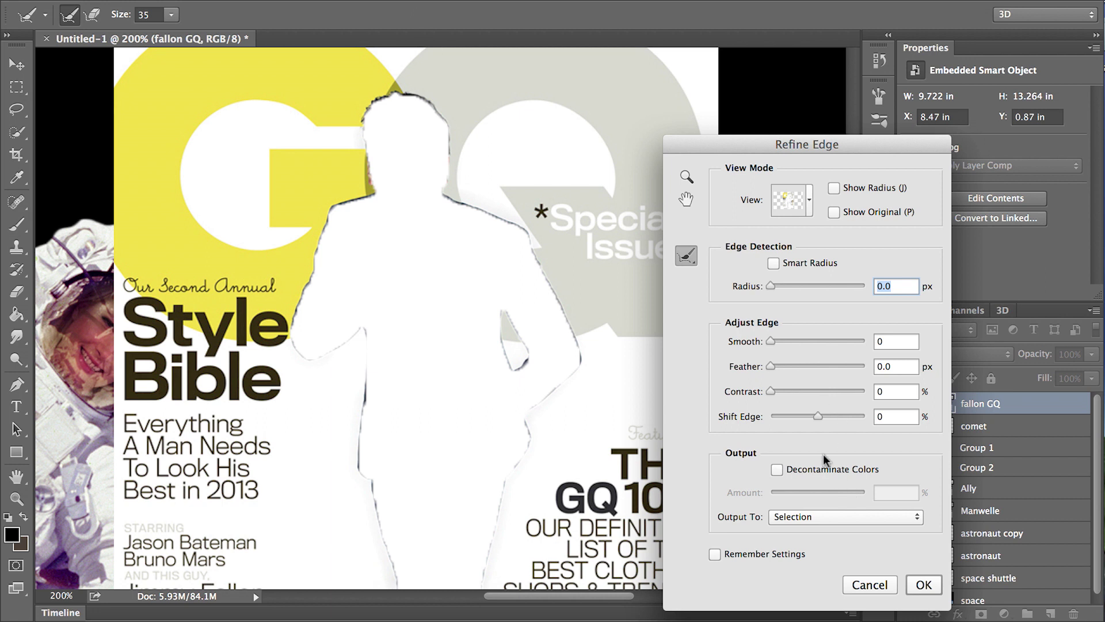
pyautogui.moveTo(771, 341); pyautogui.dragTo(779, 341)
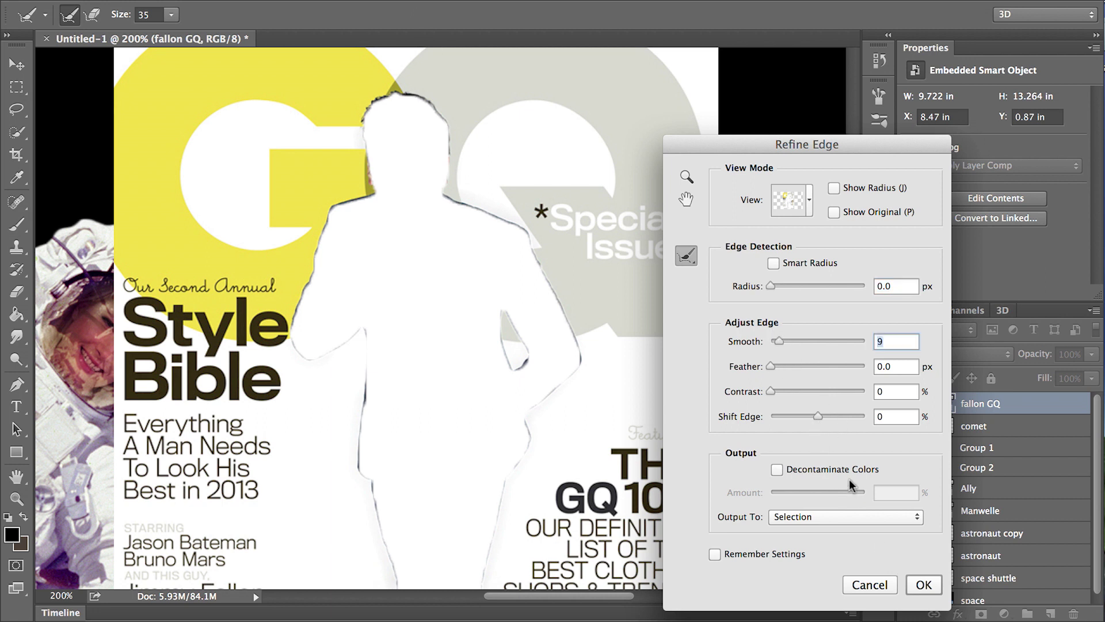
pyautogui.scroll(-10, 610, 464)
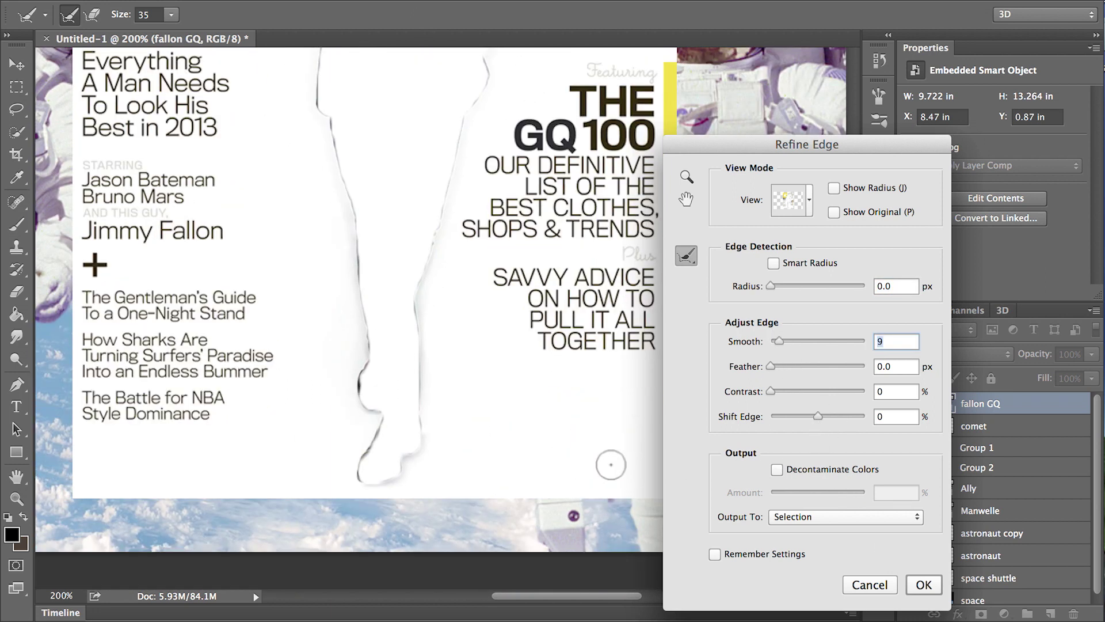
pyautogui.click(909, 585)
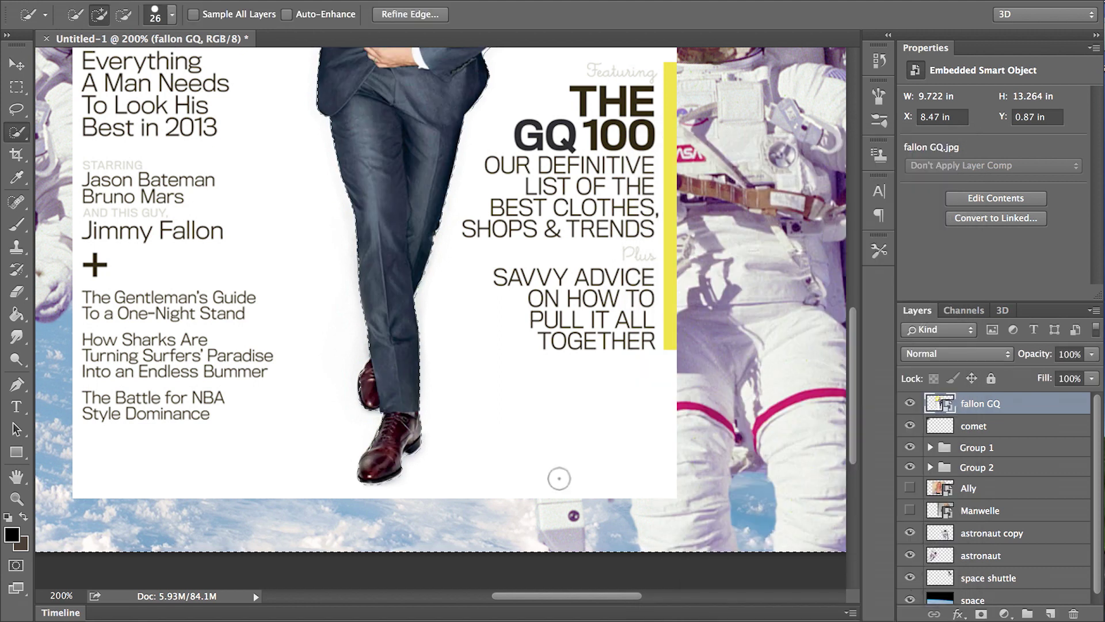
# Rasterize the fallon GQ layer and delete the selected magazine background around the man.
pyautogui.press('Delete')
pyautogui.press('Return')
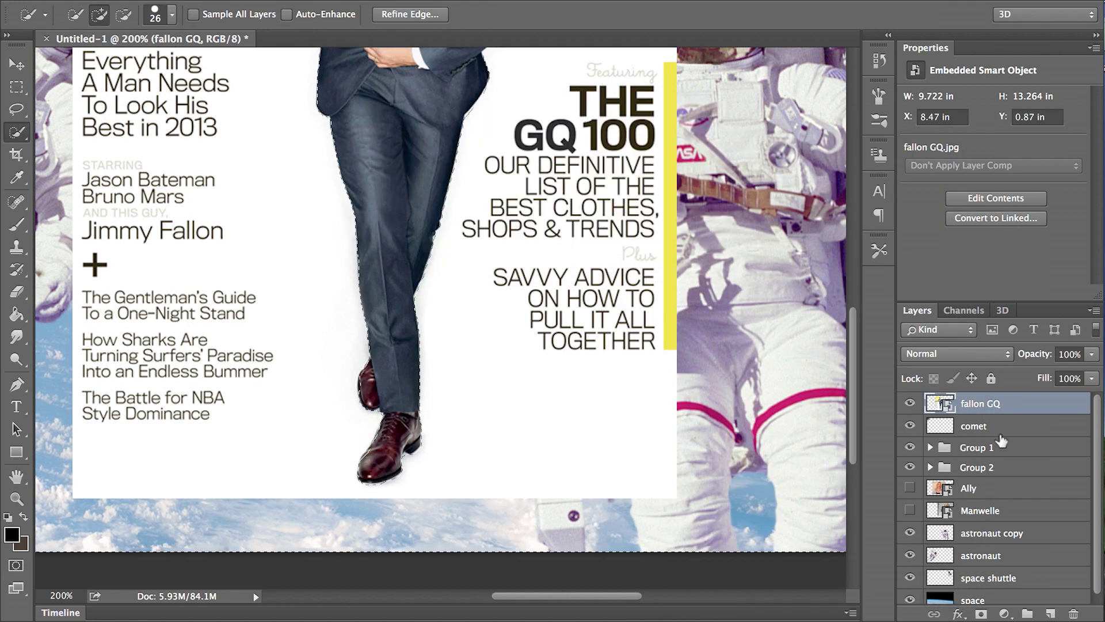
pyautogui.rightClick(1014, 398)
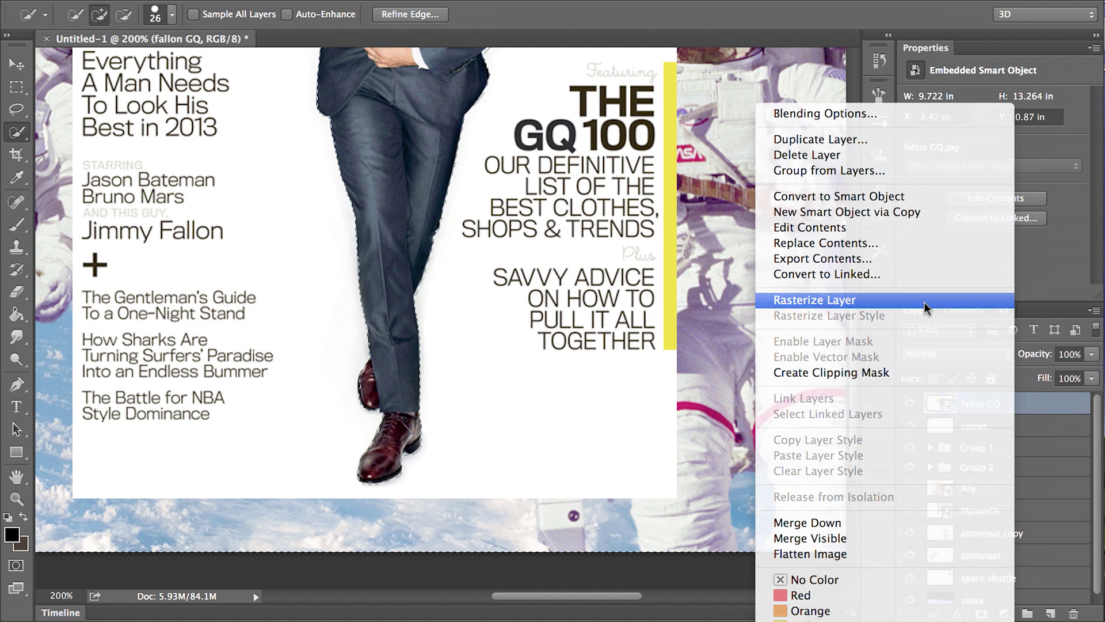
pyautogui.click(925, 303)
pyautogui.press('Delete')
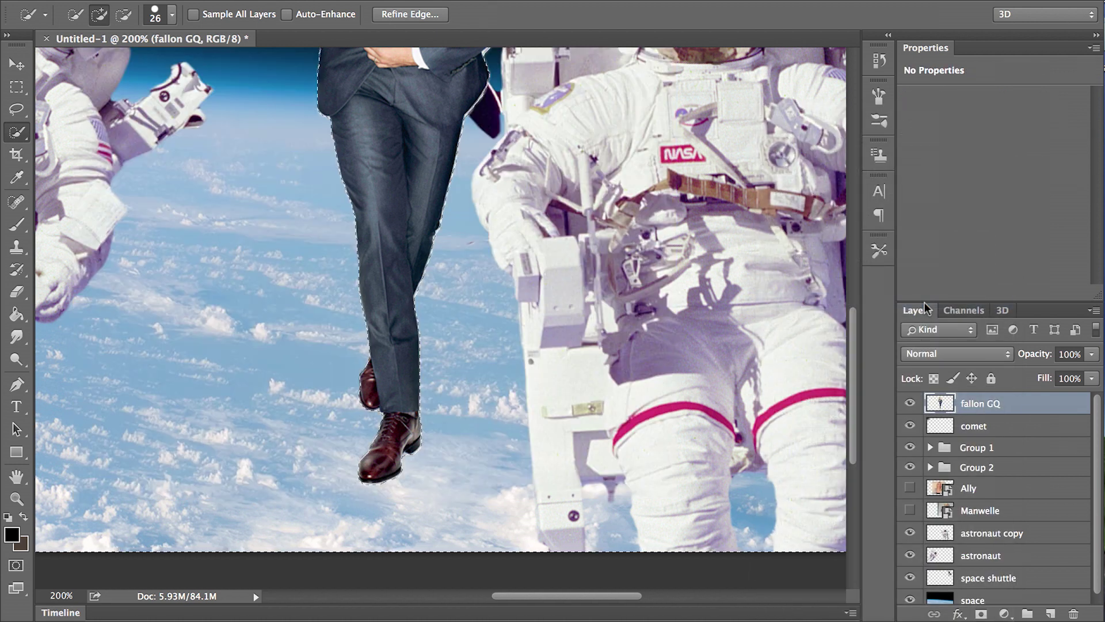
# Feather the selection by 1.5 px in Refine Edge, trim the fringe around the man's cutout, and deselect.
pyautogui.scroll(10, 572, 246)
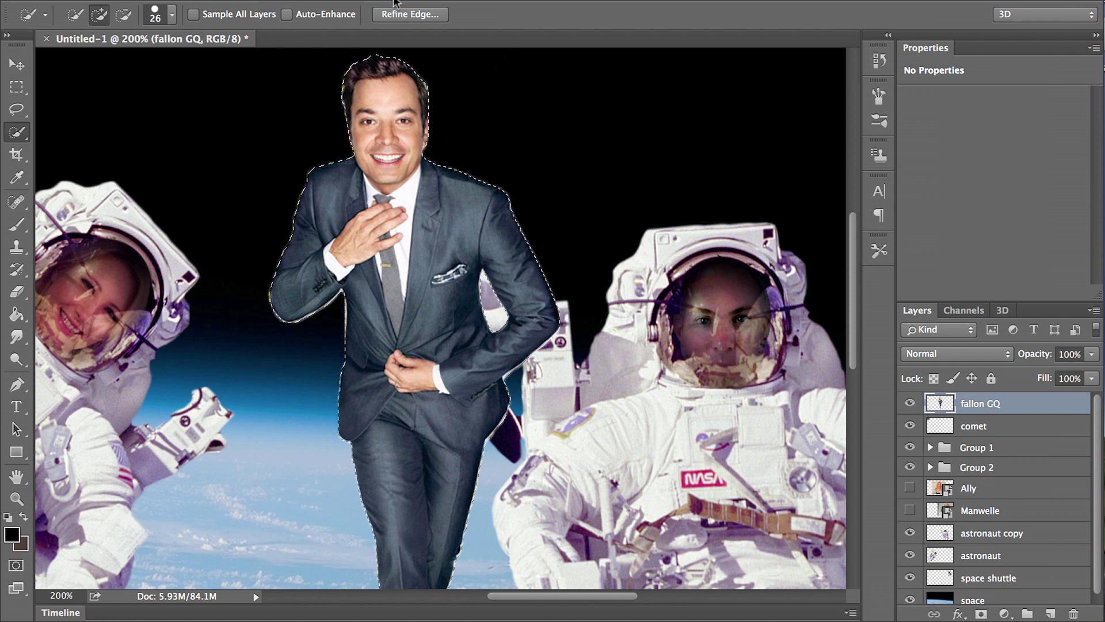
pyautogui.press('super+alt+r')
pyautogui.moveTo(771, 366); pyautogui.dragTo(778, 367)
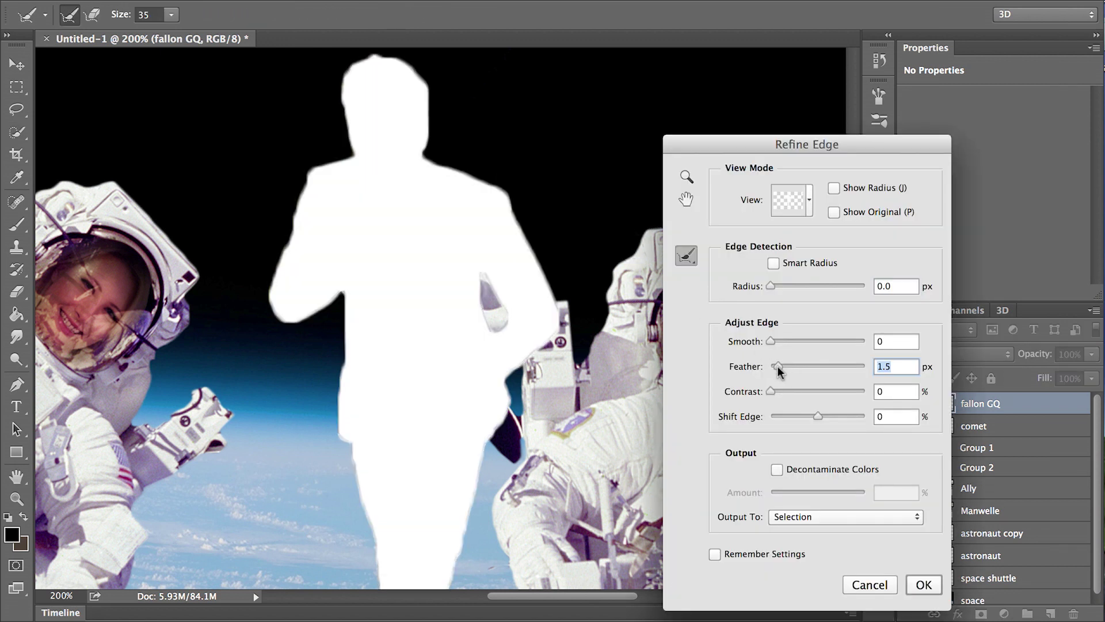
pyautogui.click(920, 585)
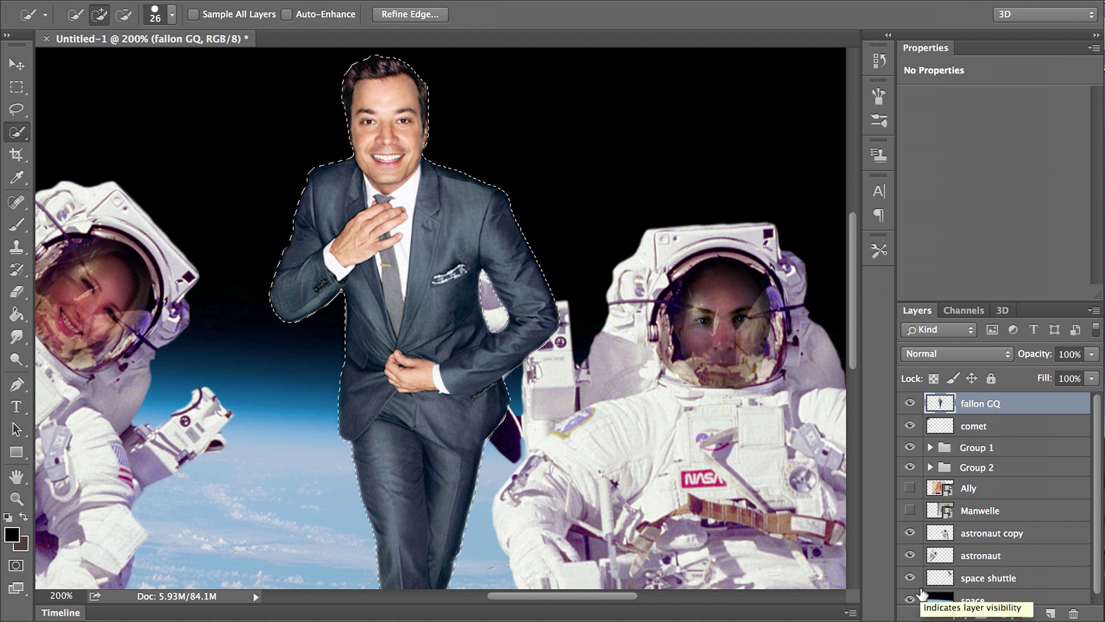
pyautogui.press('super+d')
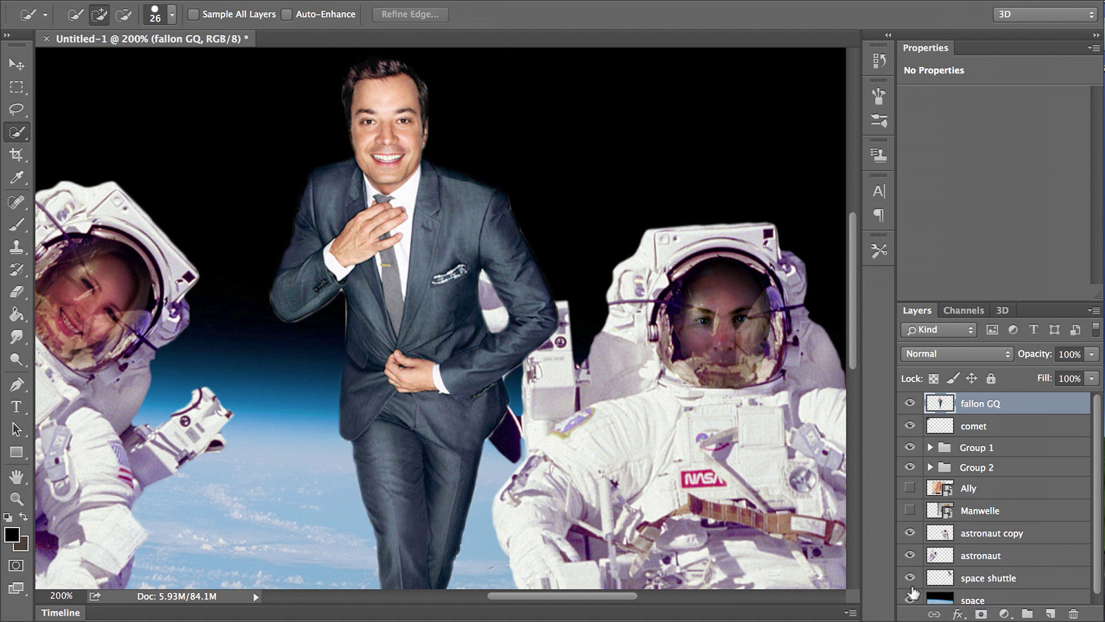
# Enlarge the suited man to about 107% and position him between the two astronauts.
pyautogui.press('super+t')
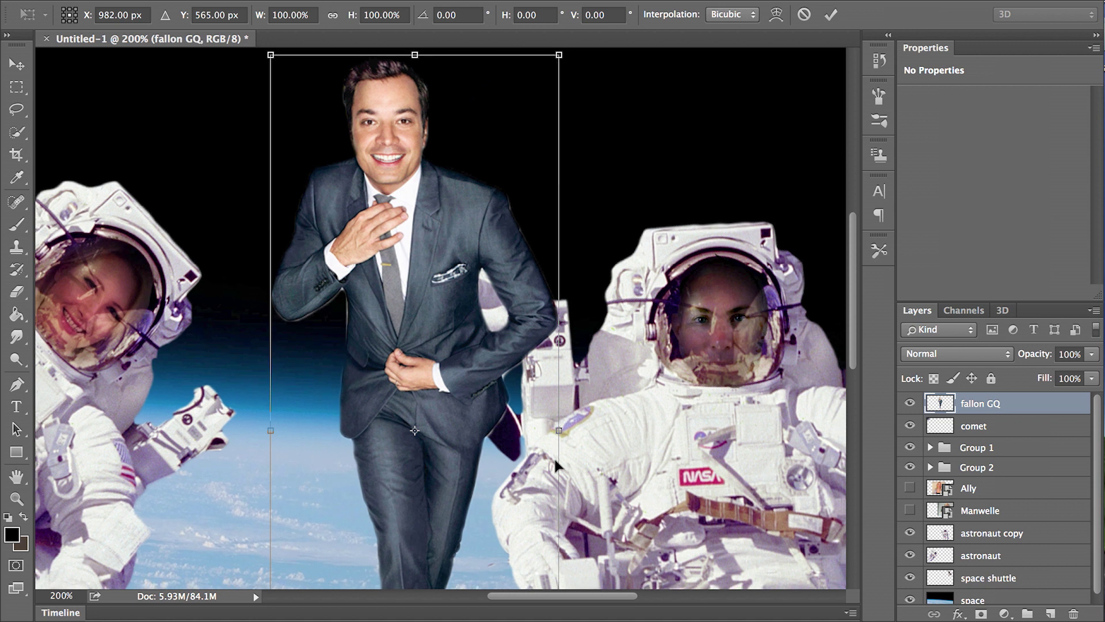
pyautogui.press('super+minus')
pyautogui.press('super+minus')
pyautogui.moveTo(508, 454)
pyautogui.mouseDown()
pyautogui.moveTo(464, 374)
pyautogui.moveTo(459, 416)
pyautogui.moveTo(502, 469)
pyautogui.mouseUp()
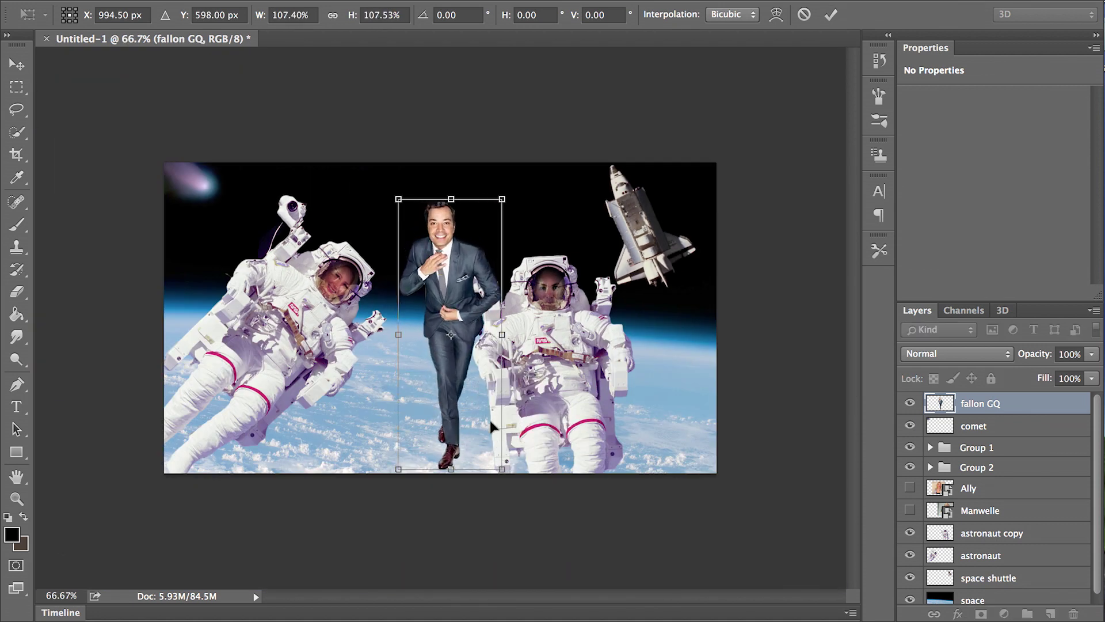
pyautogui.moveTo(468, 407); pyautogui.dragTo(454, 406)
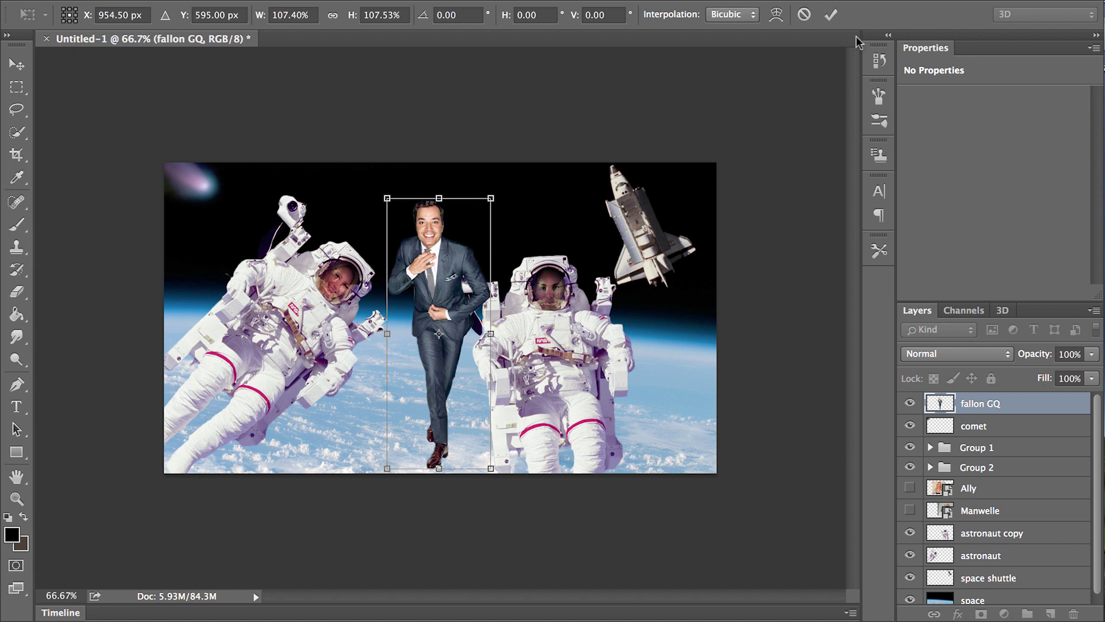
pyautogui.click(830, 15)
pyautogui.press('w')
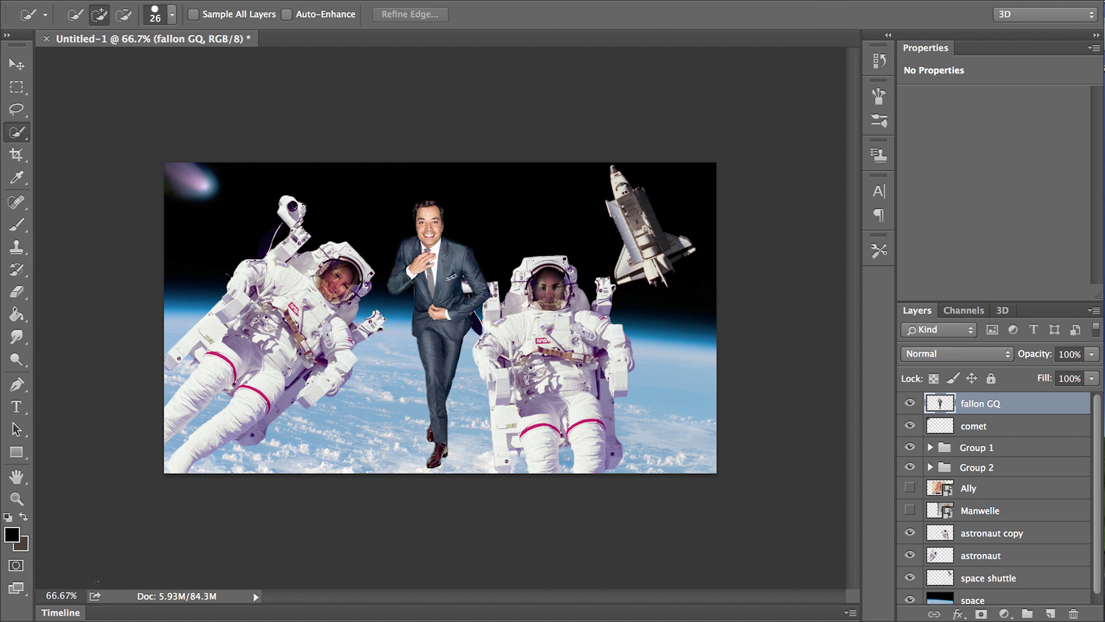
# Place bubble helmet.jpg from the image folder into the composite and rasterize its layer.
pyautogui.press('super+Tab')
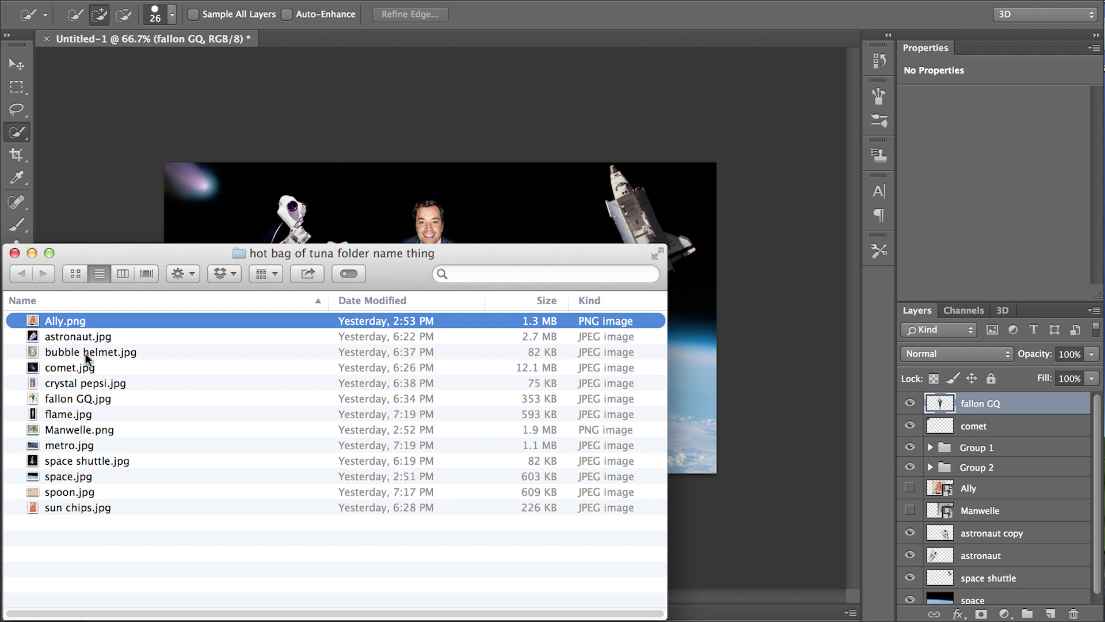
pyautogui.moveTo(86, 358); pyautogui.dragTo(352, 198)
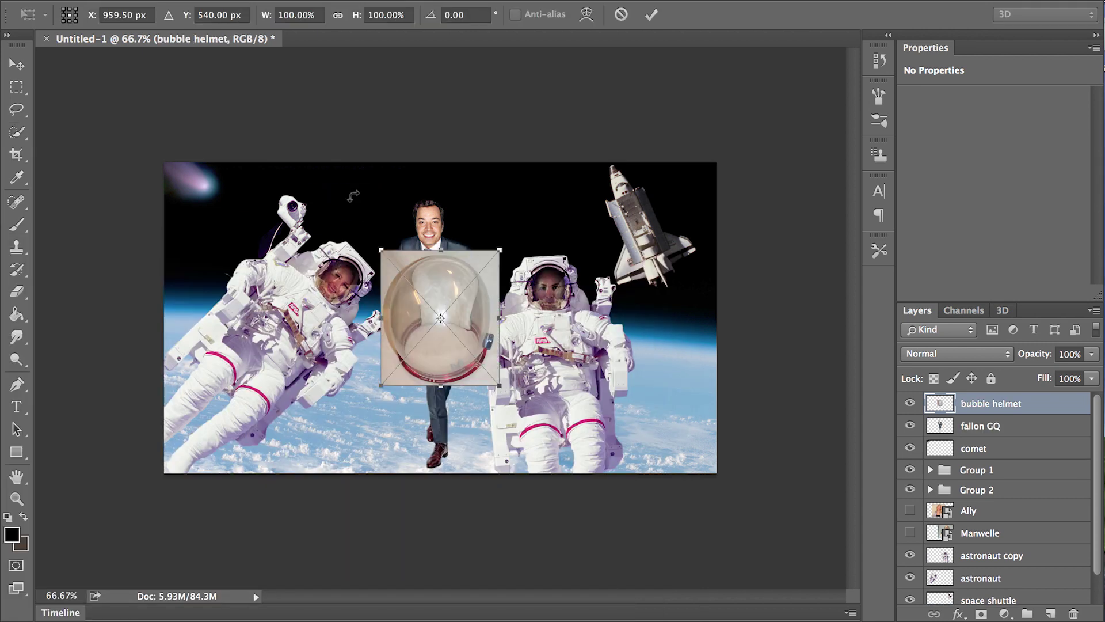
pyautogui.press('super+plus')
pyautogui.press('super+plus')
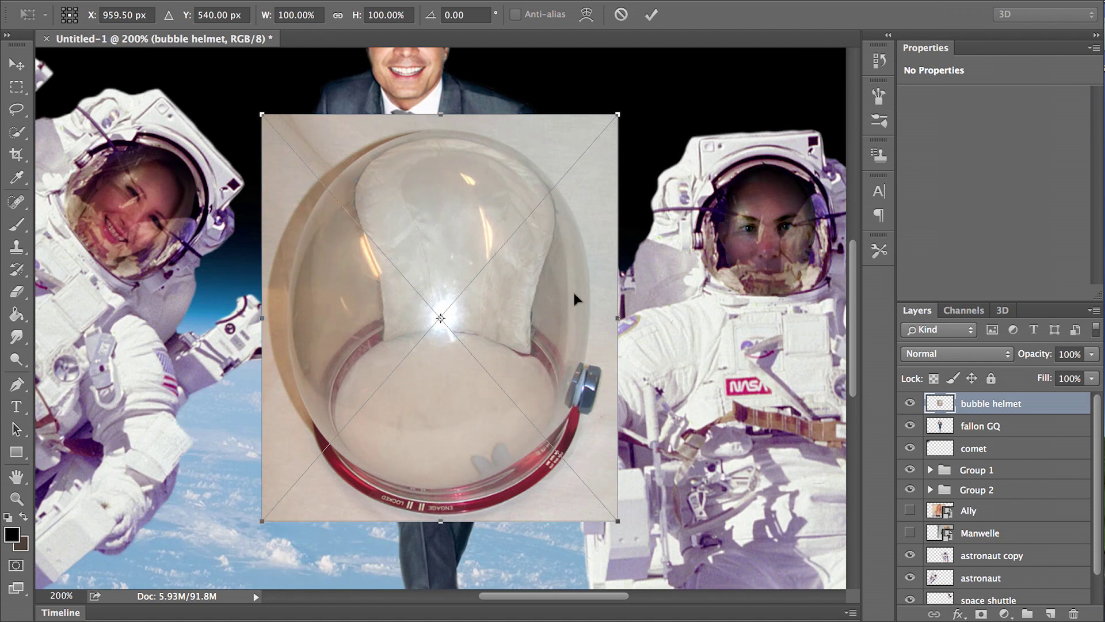
pyautogui.click(651, 15)
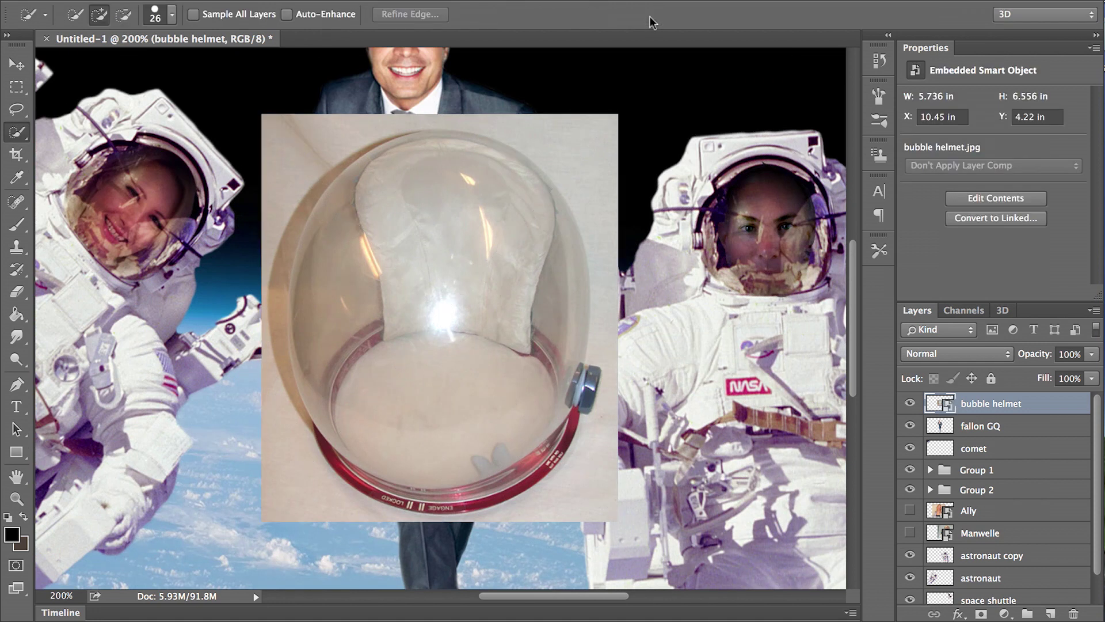
pyautogui.rightClick(1039, 407)
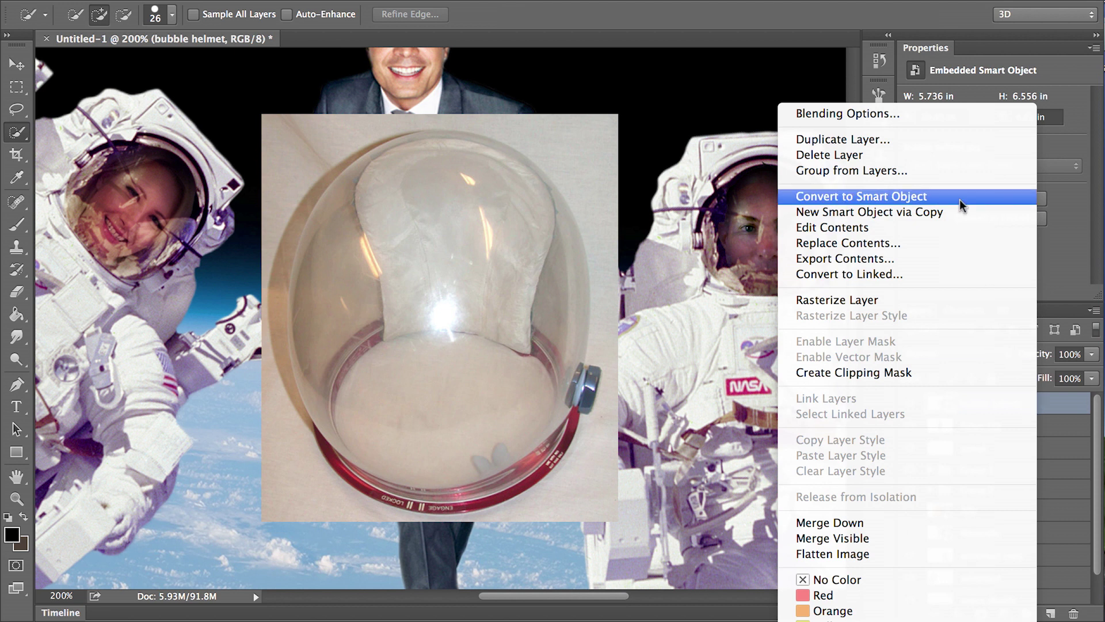
pyautogui.click(952, 296)
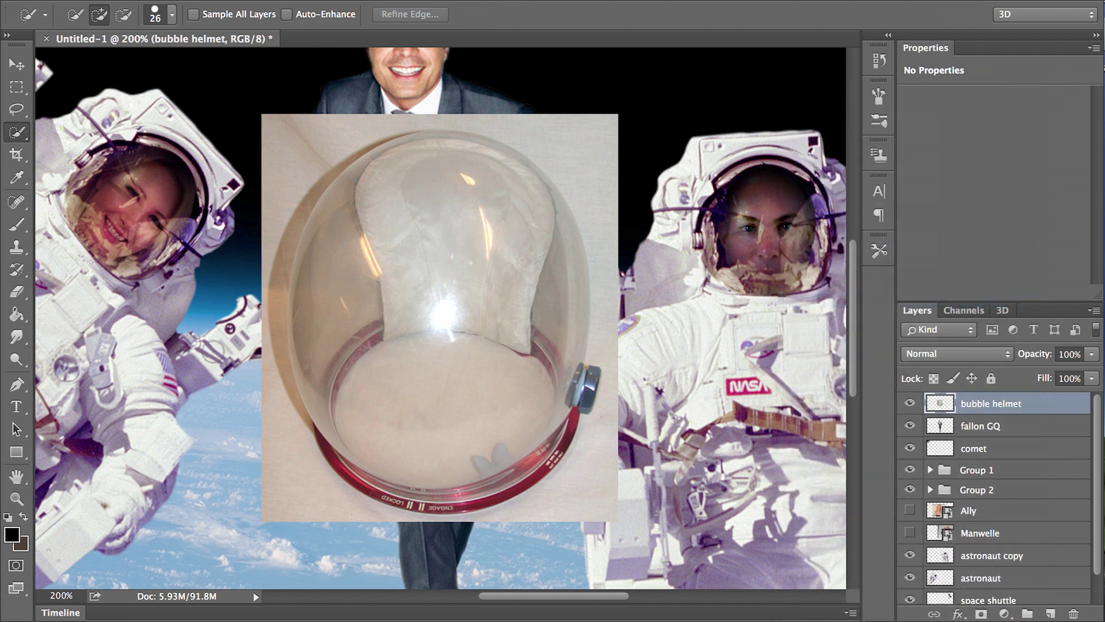
# Select the backdrop around the bubble helmet with a 26 px Quick Selection brush, excluding the helmet itself, then delete it and deselect.
pyautogui.click(16, 132)
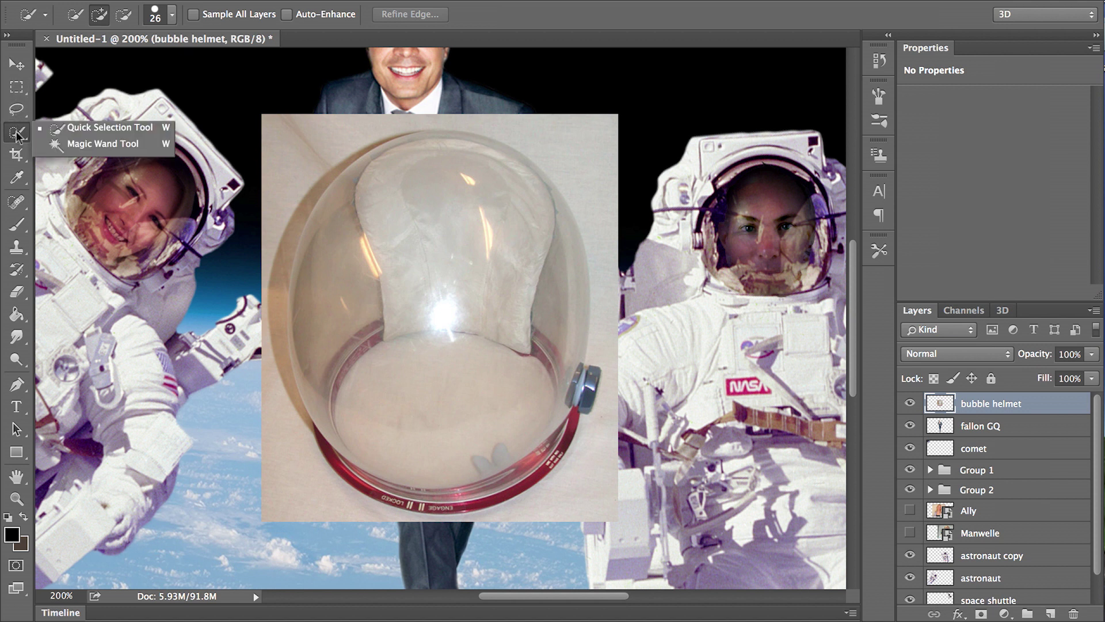
pyautogui.click(76, 135)
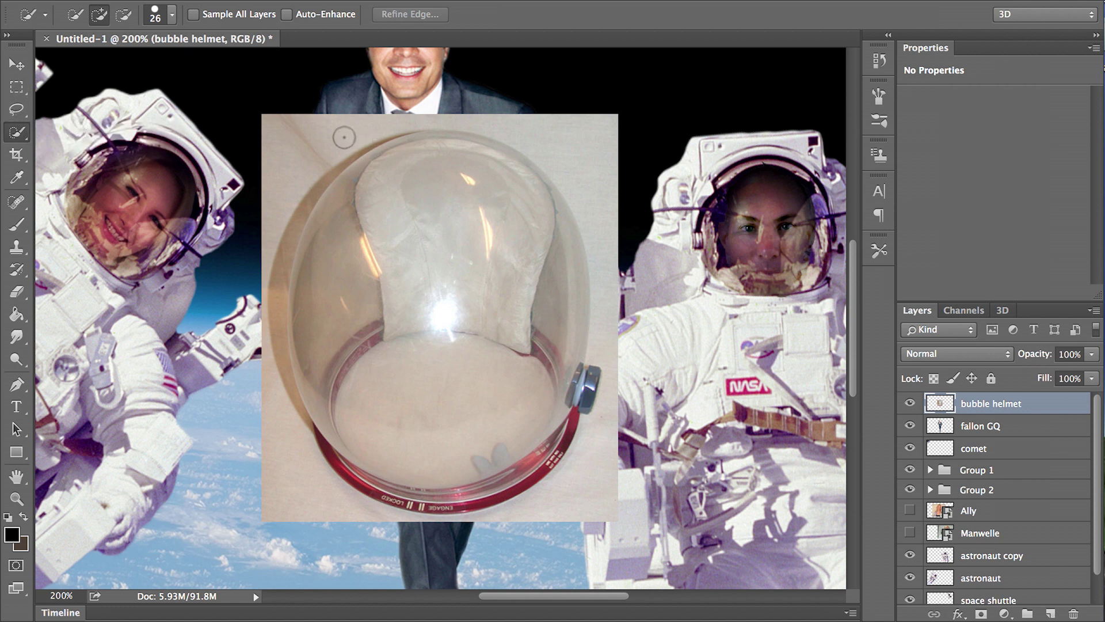
pyautogui.click(271, 180)
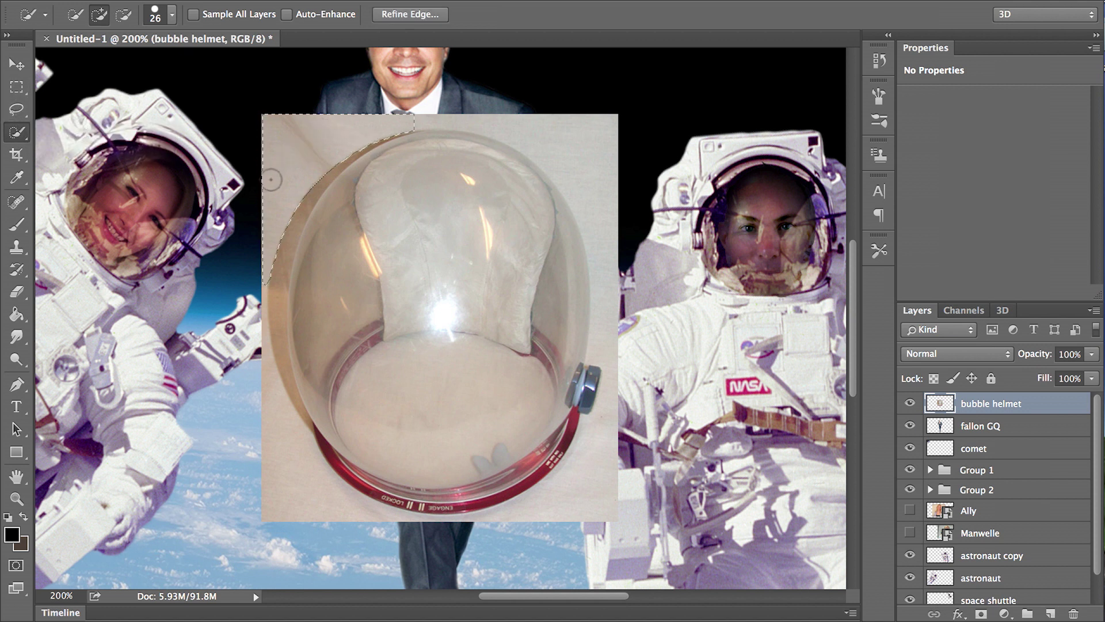
pyautogui.click(572, 147)
pyautogui.moveTo(596, 242)
pyautogui.mouseDown()
pyautogui.moveTo(605, 243)
pyautogui.moveTo(615, 332)
pyautogui.moveTo(614, 432)
pyautogui.mouseUp()
pyautogui.press('super+z')
pyautogui.click(276, 494)
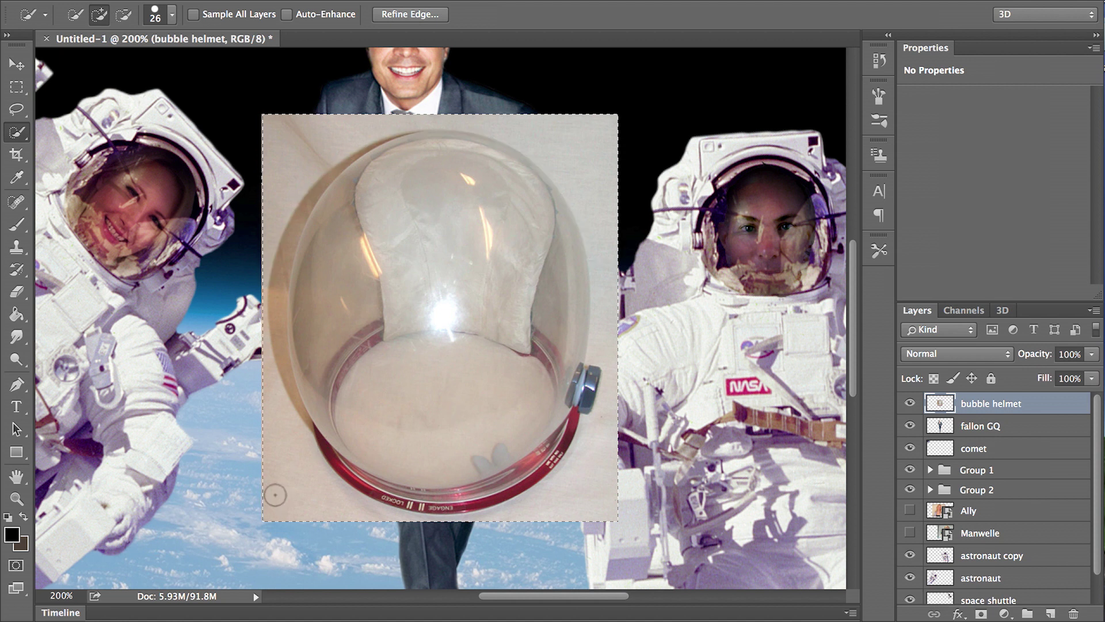
pyautogui.press('alt')
pyautogui.moveTo(407, 427)
pyautogui.mouseDown()
pyautogui.moveTo(347, 279)
pyautogui.moveTo(377, 237)
pyautogui.moveTo(426, 210)
pyautogui.moveTo(487, 244)
pyautogui.moveTo(525, 340)
pyautogui.moveTo(544, 320)
pyautogui.mouseUp()
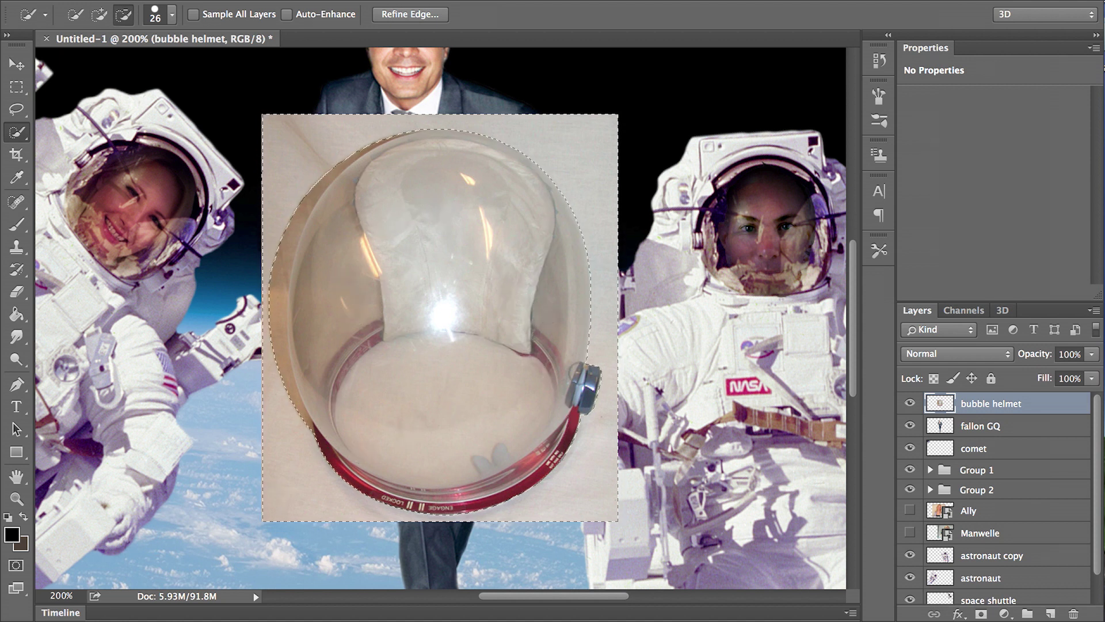
pyautogui.press('Delete')
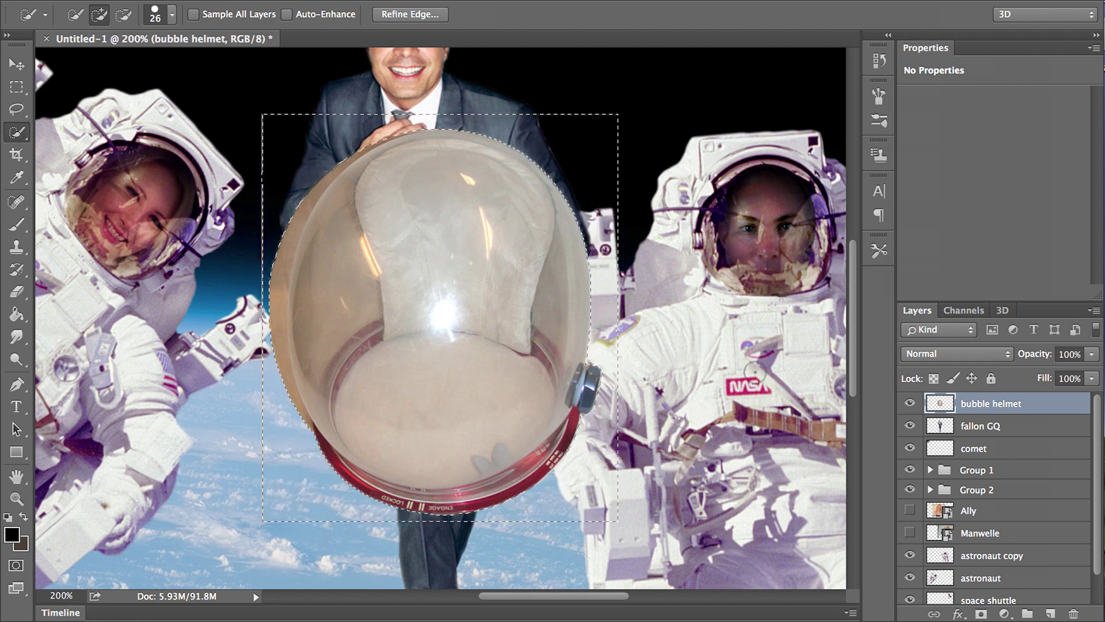
pyautogui.hotkey('ctrl', 'd')
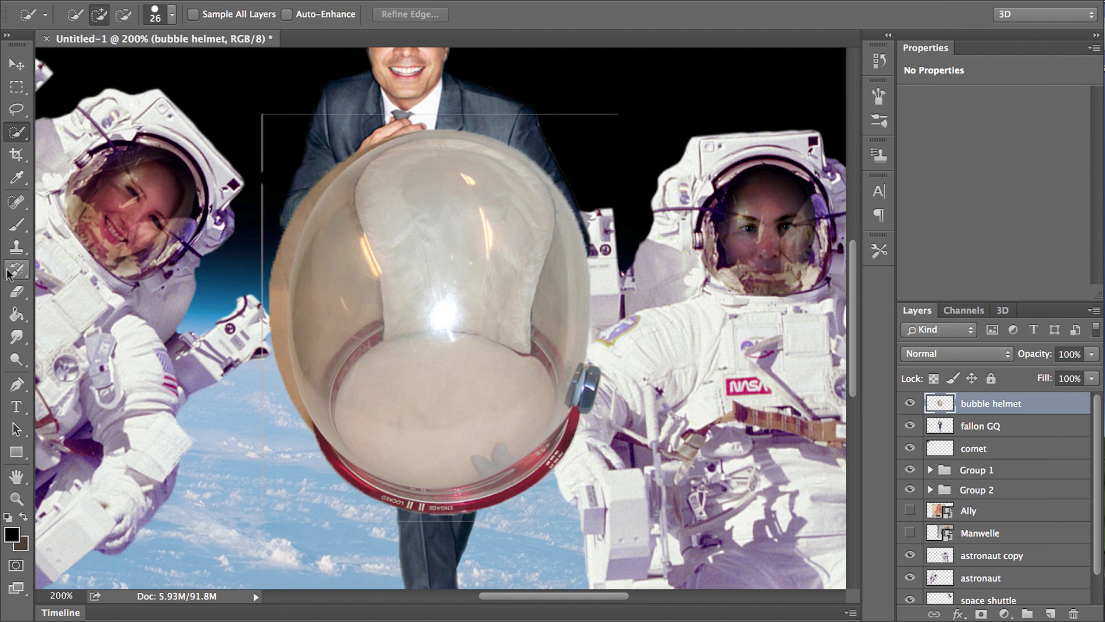
# Erase the leftover border lines around the helmet cutout with a soft eraser, first at 92 px and then at 38 px.
pyautogui.click(16, 291)
pyautogui.moveTo(240, 129)
pyautogui.mouseDown()
pyautogui.moveTo(229, 246)
pyautogui.moveTo(243, 207)
pyautogui.moveTo(225, 262)
pyautogui.moveTo(249, 130)
pyautogui.moveTo(234, 174)
pyautogui.moveTo(229, 431)
pyautogui.moveTo(236, 462)
pyautogui.moveTo(230, 255)
pyautogui.moveTo(366, 600)
pyautogui.mouseUp()
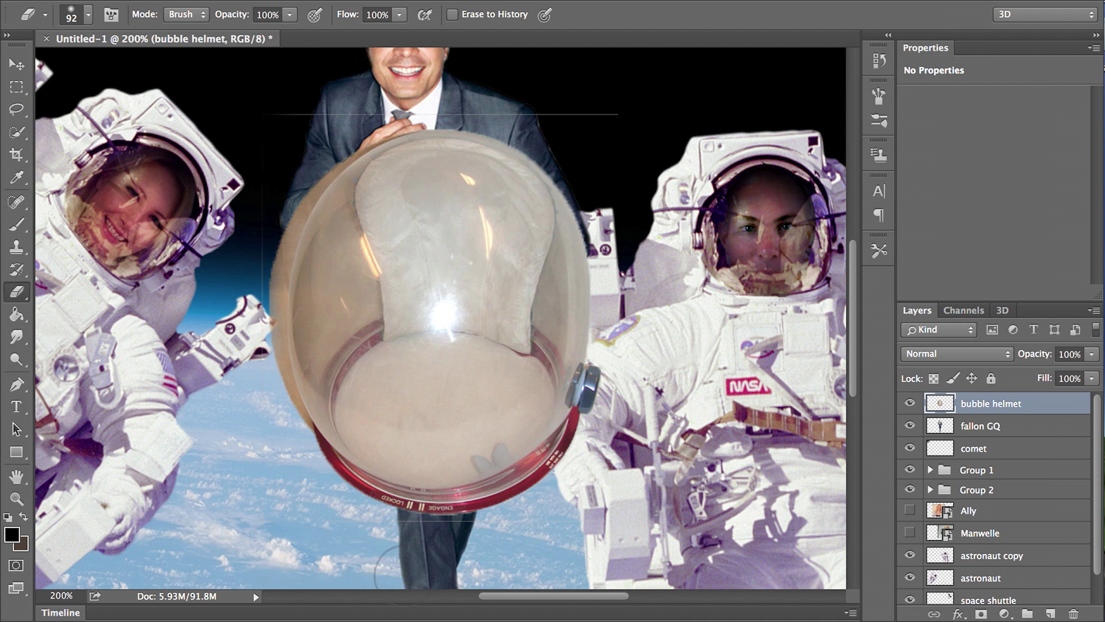
pyautogui.click(88, 15)
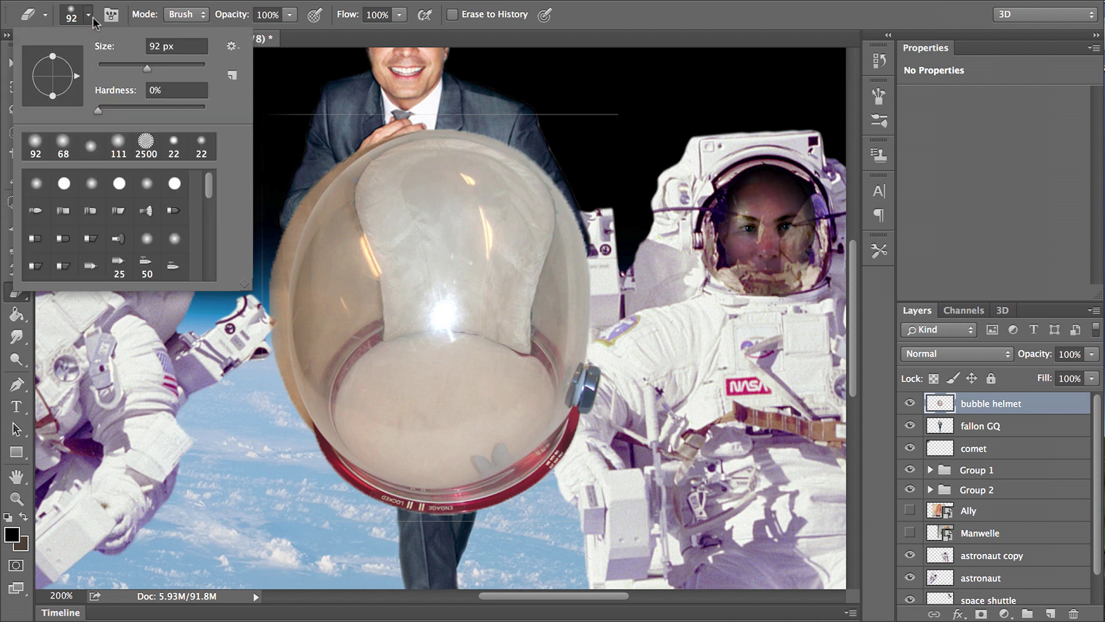
pyautogui.click(117, 65)
pyautogui.moveTo(631, 112); pyautogui.dragTo(446, 112)
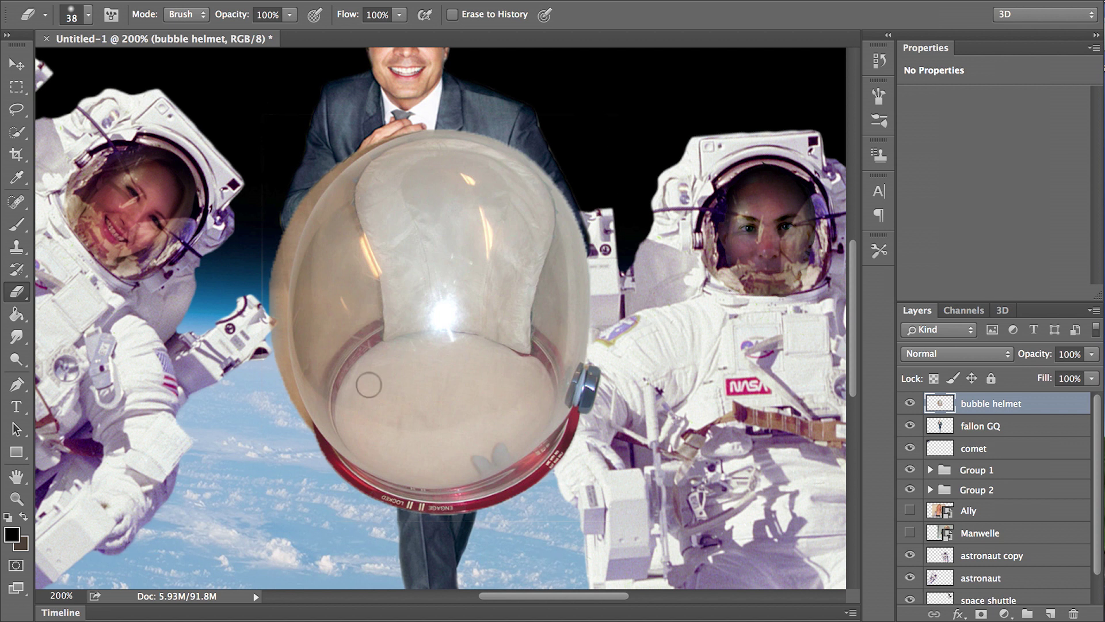
# Scale the bubble helmet down to about half its size and move it over the suited man's head.
pyautogui.press('super+minus')
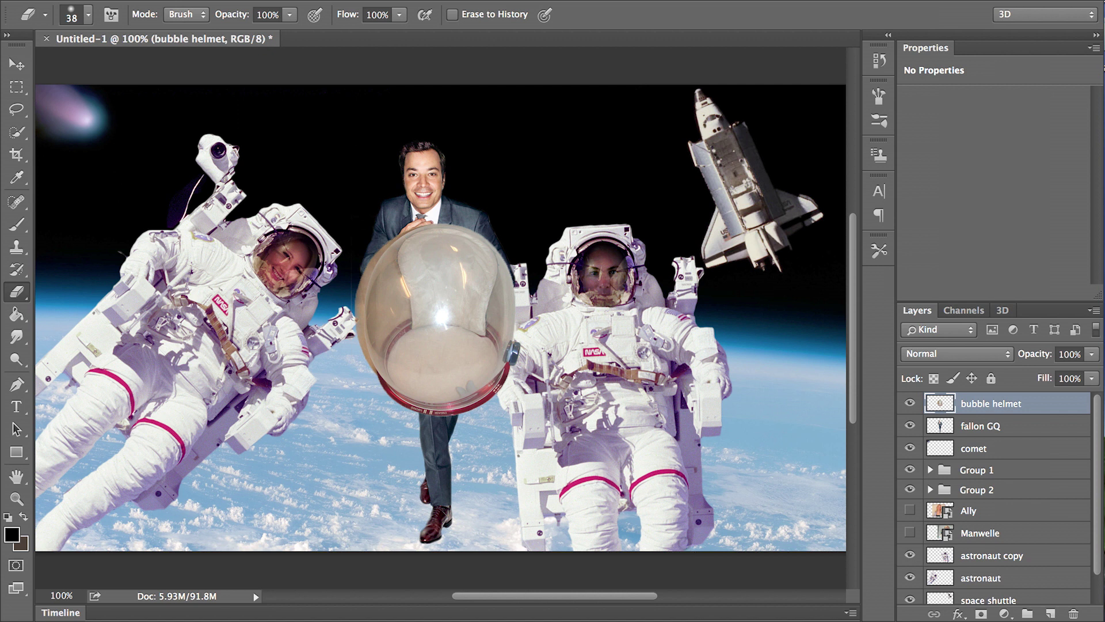
pyautogui.press('super+t')
pyautogui.moveTo(528, 419); pyautogui.dragTo(423, 298)
pyautogui.moveTo(392, 253); pyautogui.dragTo(438, 193)
pyautogui.press('super+z')
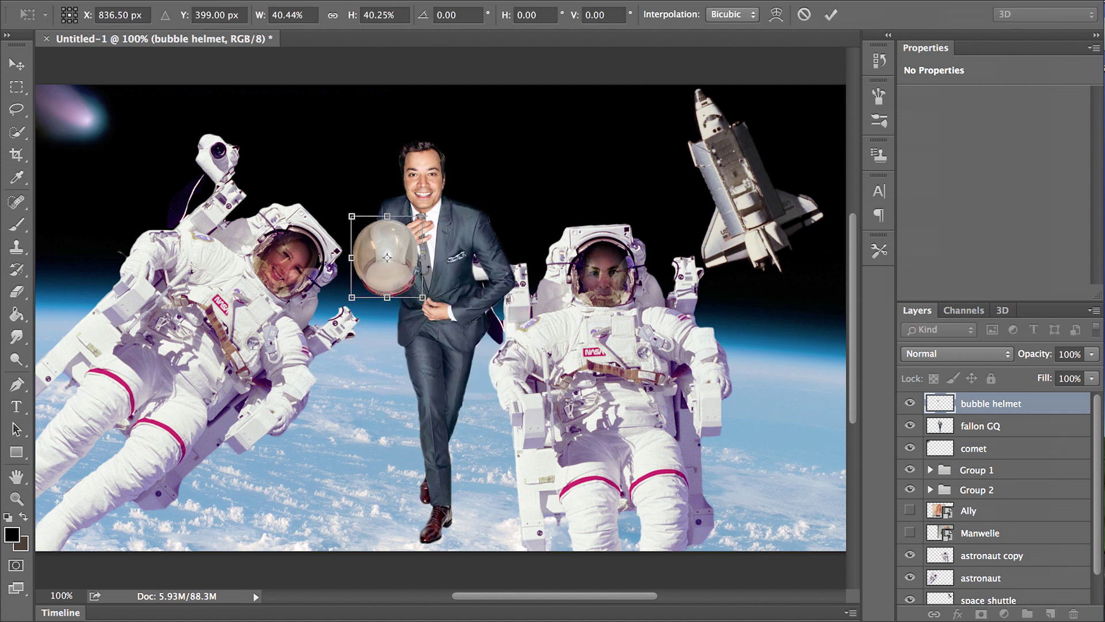
pyautogui.moveTo(423, 297); pyautogui.dragTo(442, 322)
pyautogui.press('Return')
pyautogui.press('e')
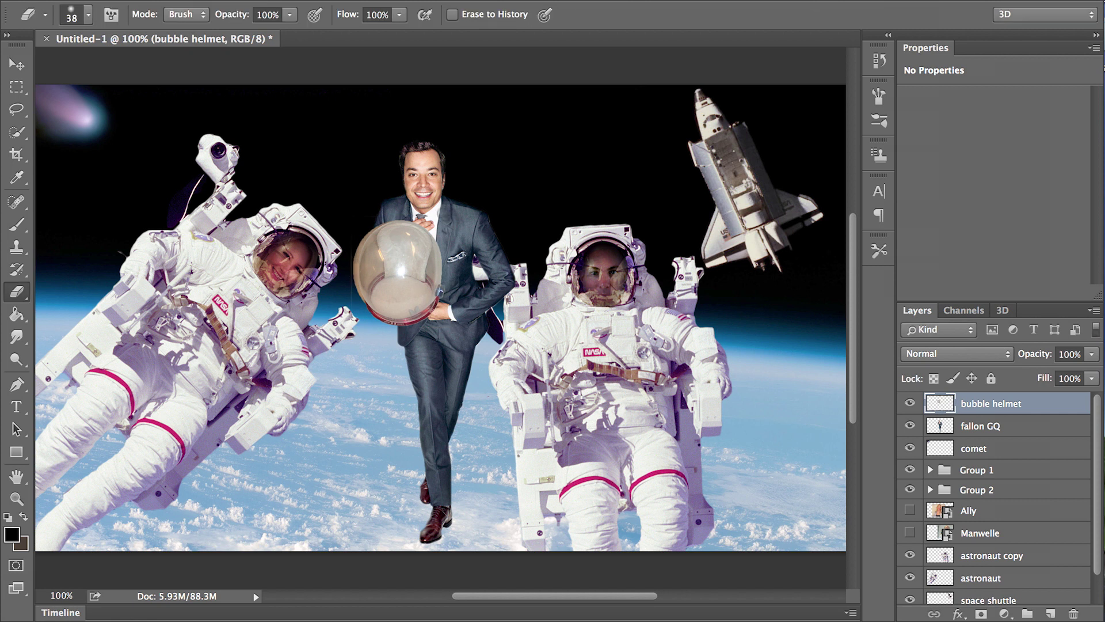
pyautogui.click(16, 64)
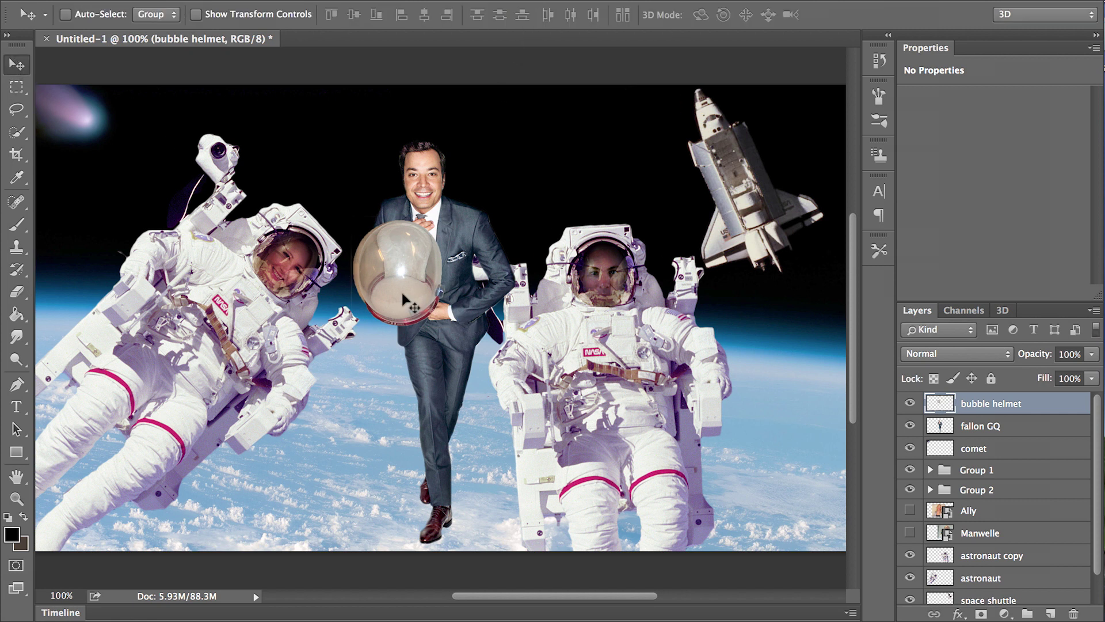
pyautogui.moveTo(403, 295); pyautogui.dragTo(426, 185)
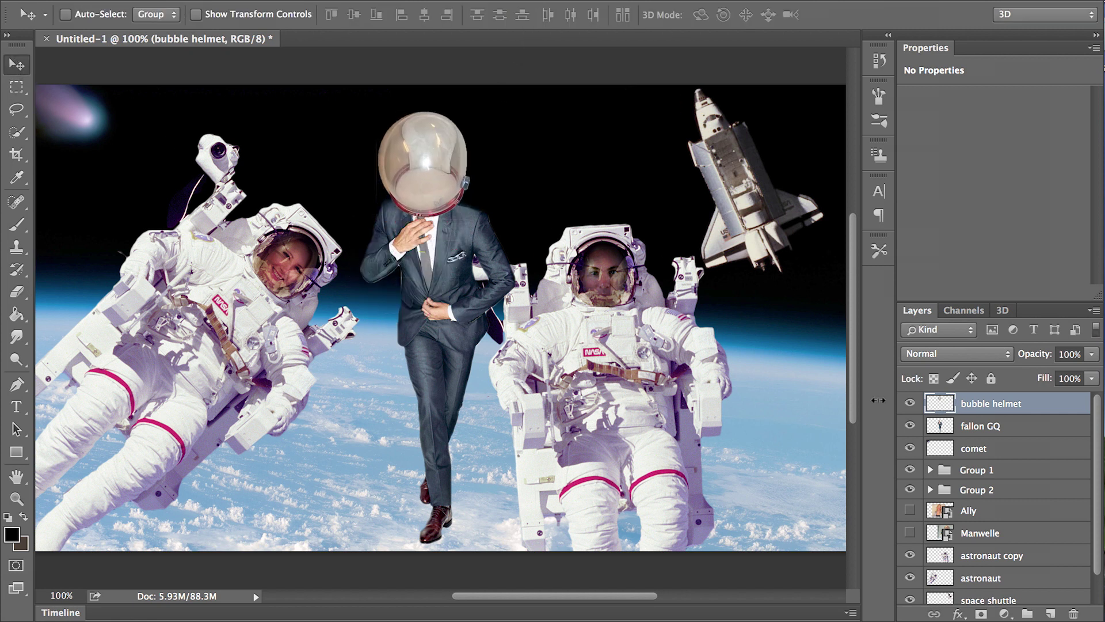
# Shrink the bubble helmet further to about 78% and seat its red ring at the man's collar.
pyautogui.hotkey('ctrl', '+')
pyautogui.hotkey('ctrl', '+')
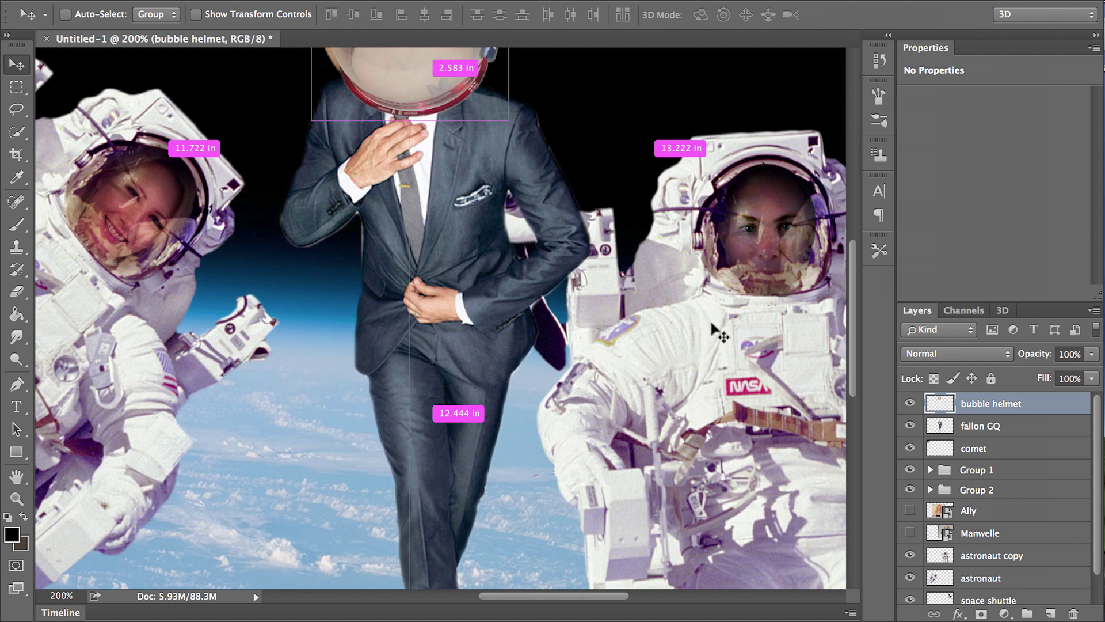
pyautogui.scroll(5, 656, 374)
pyautogui.scroll(3, 653, 373)
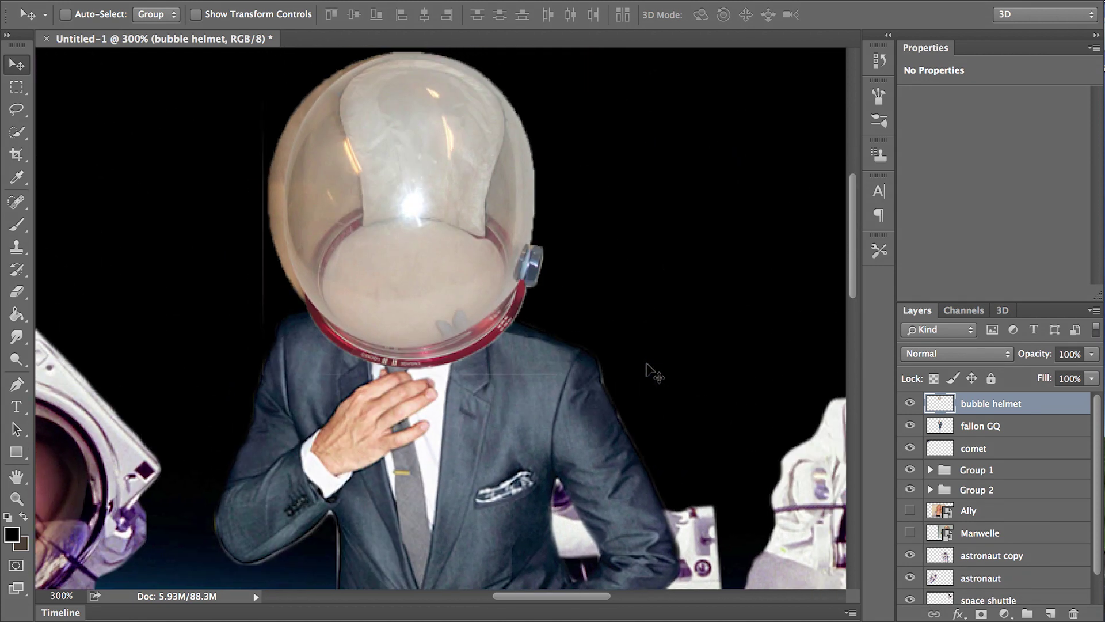
pyautogui.hotkey('ctrl', 't')
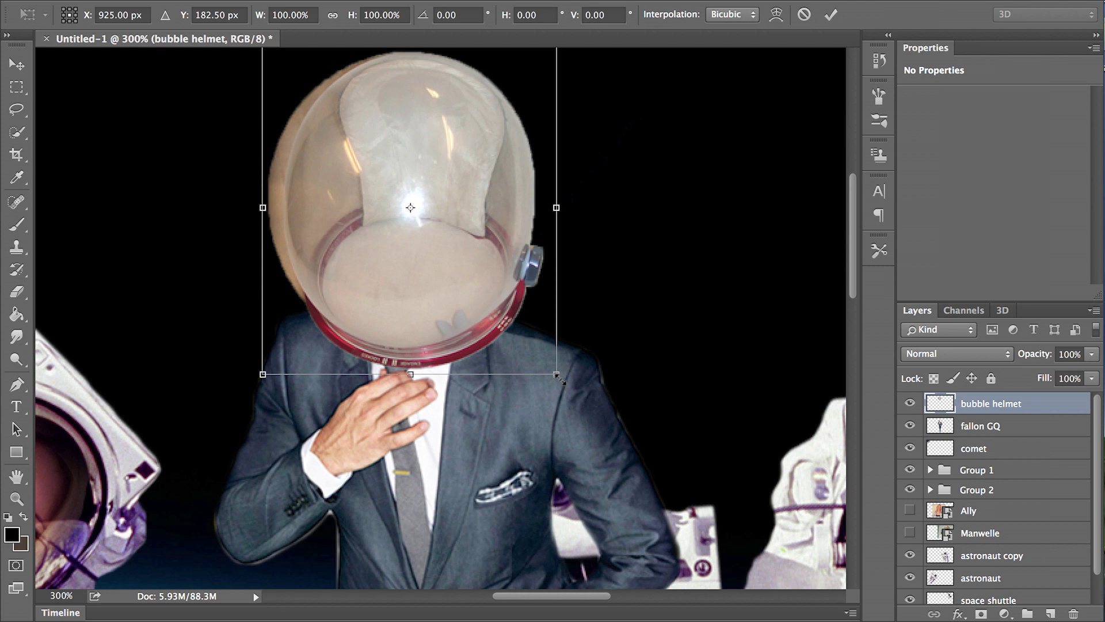
pyautogui.moveTo(557, 376); pyautogui.dragTo(494, 304)
pyautogui.moveTo(435, 248); pyautogui.dragTo(461, 307)
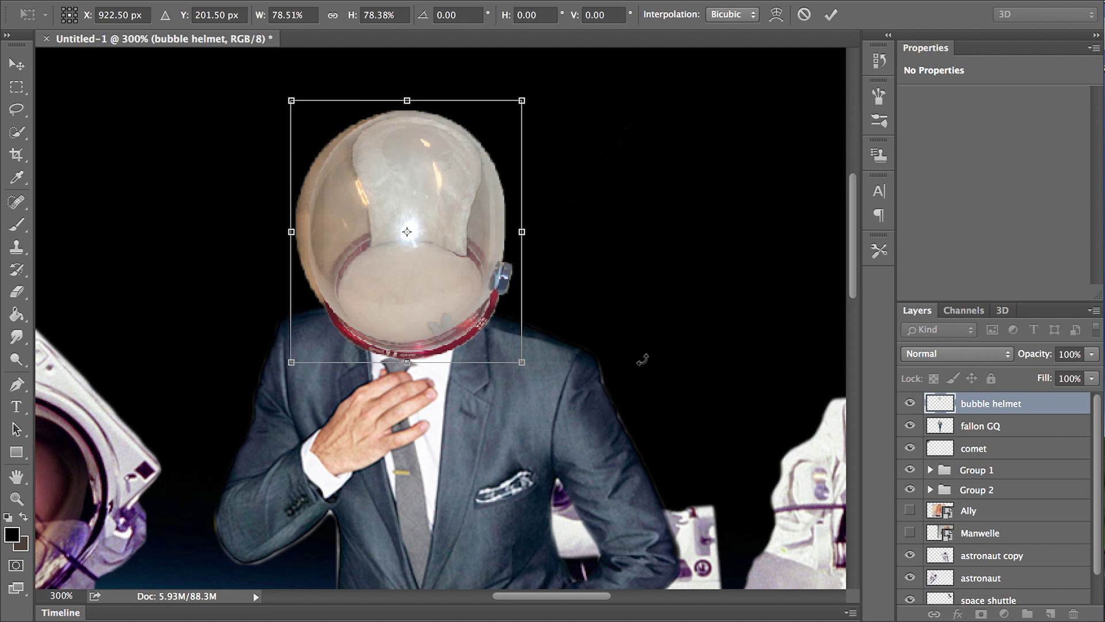
# Try Soft Light and Overlay blending on the bubble helmet layer, and set its blend mode to Lighten.
pyautogui.click(977, 353)
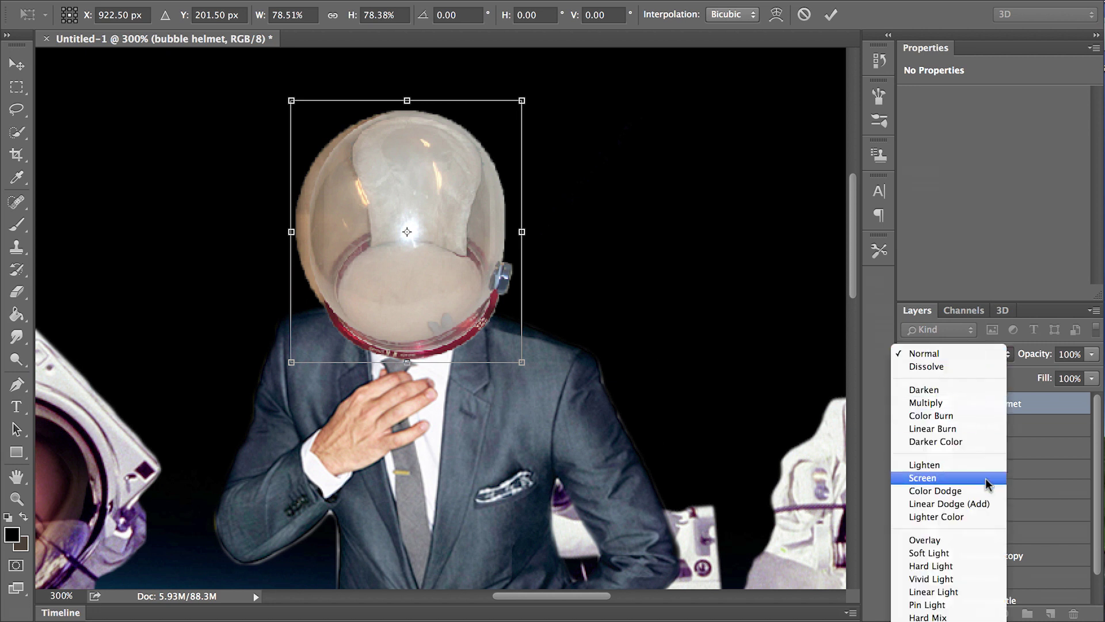
pyautogui.click(986, 555)
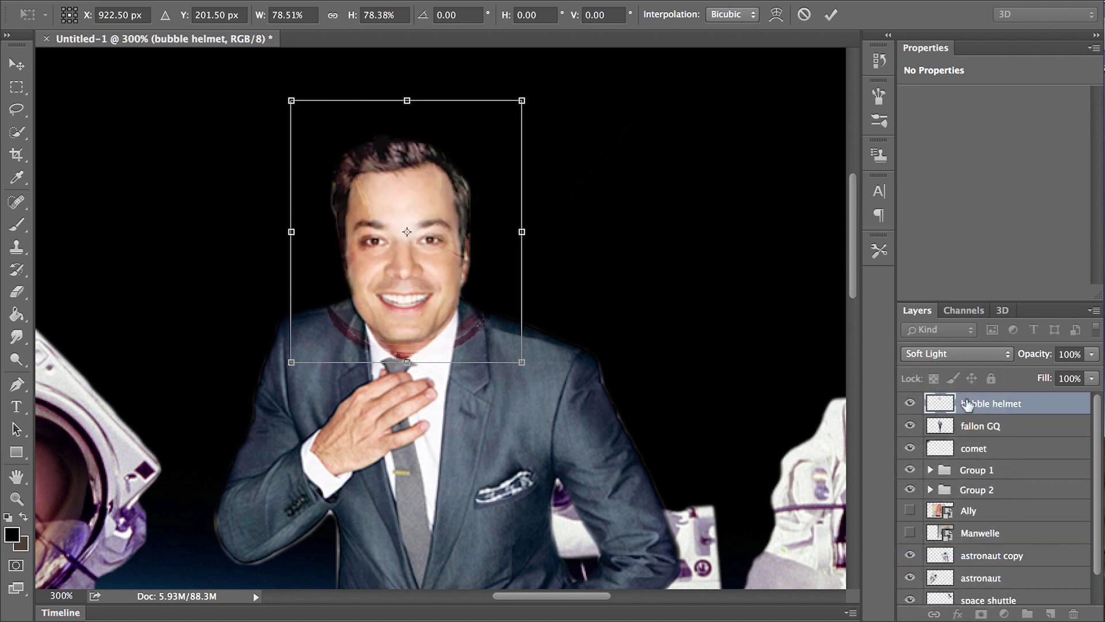
pyautogui.click(969, 354)
pyautogui.click(971, 352)
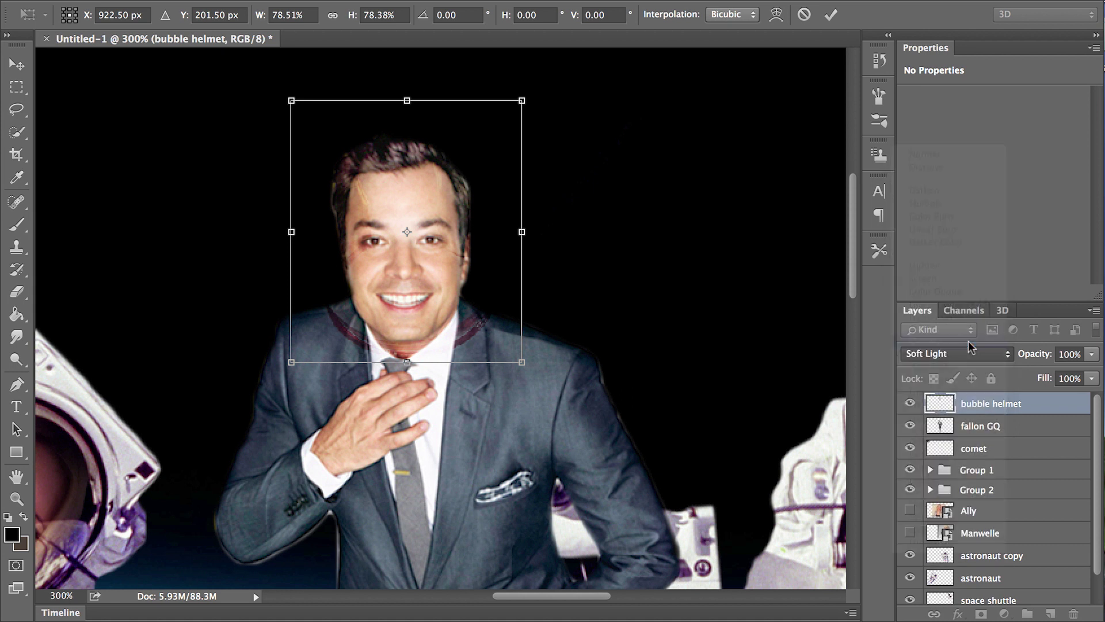
pyautogui.click(957, 353)
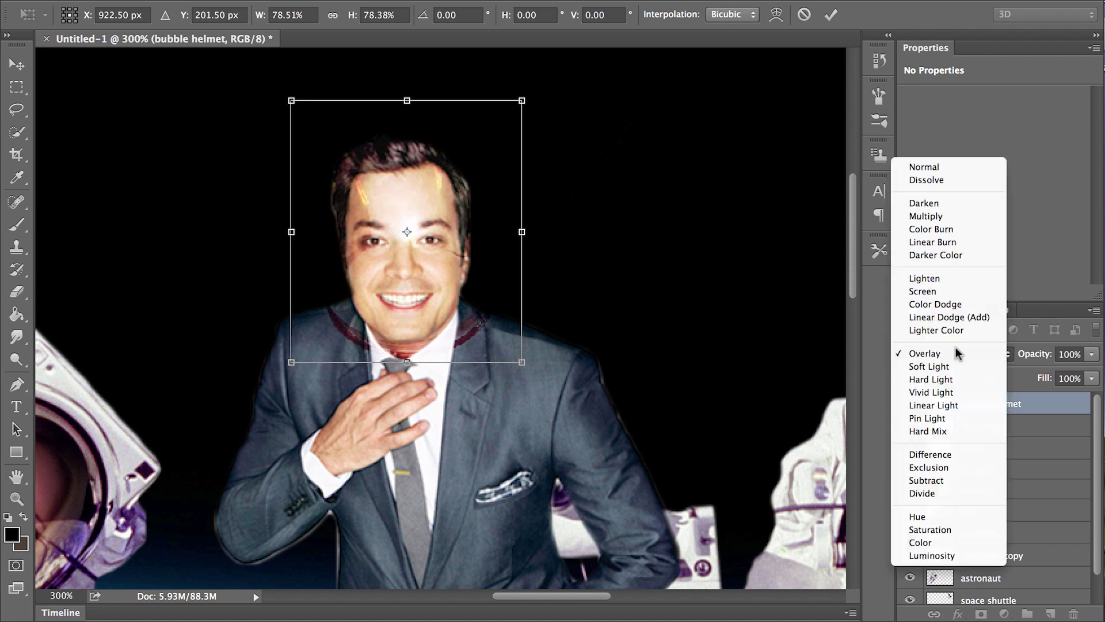
pyautogui.click(956, 279)
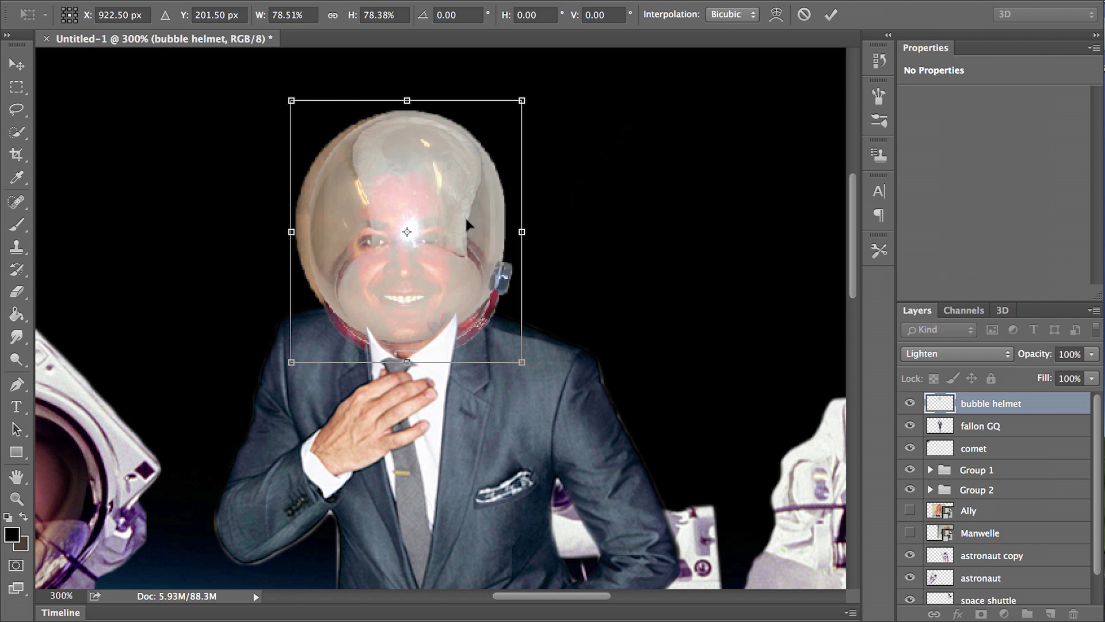
# Lower the bubble helmet slightly to Y 214.50 px so it encloses the suited man's head, and apply the transform.
pyautogui.moveTo(465, 216); pyautogui.dragTo(464, 233)
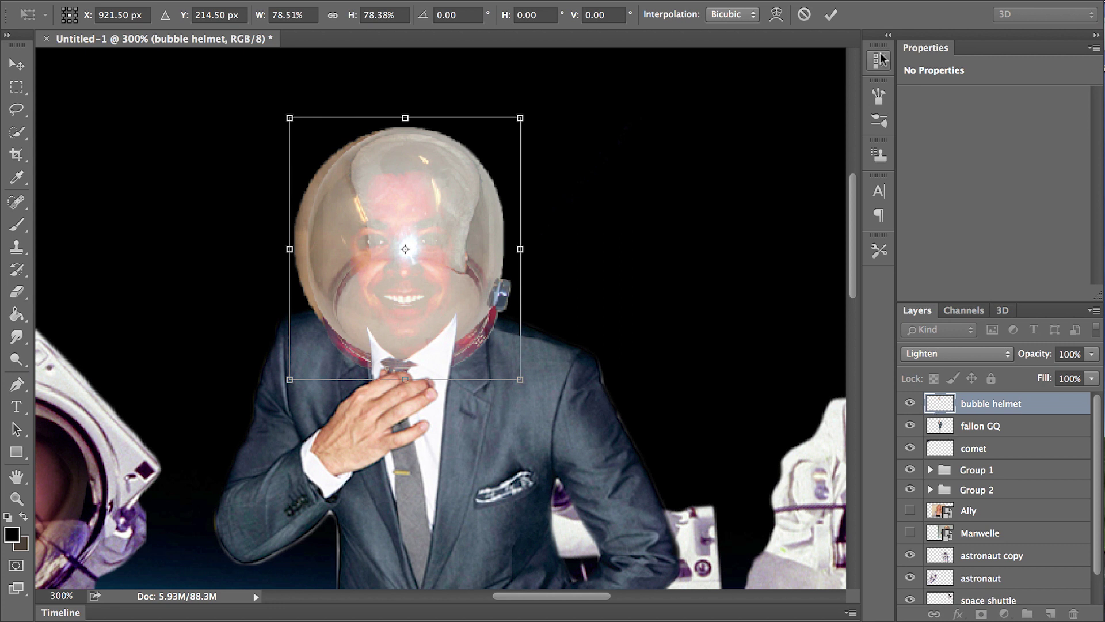
pyautogui.click(830, 14)
# Load the suited man's outline from the fallon GQ layer as a selection and make the bubble helmet layer active.
pyautogui.keyDown('shift'); pyautogui.click(940, 430); pyautogui.keyUp('shift')
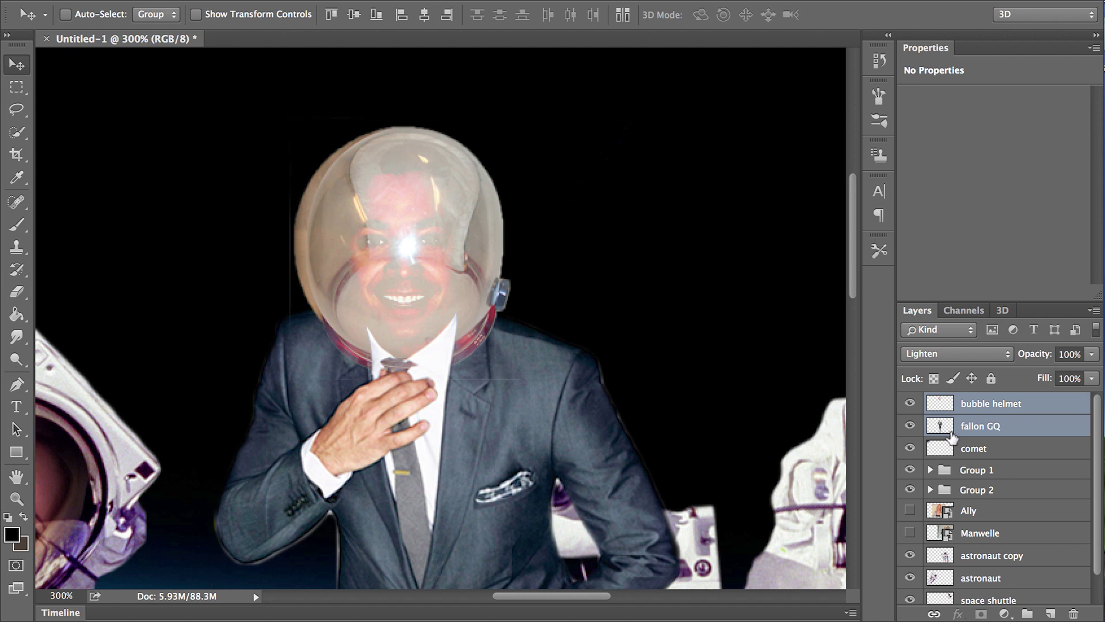
pyautogui.click(1013, 476)
pyautogui.click(942, 428)
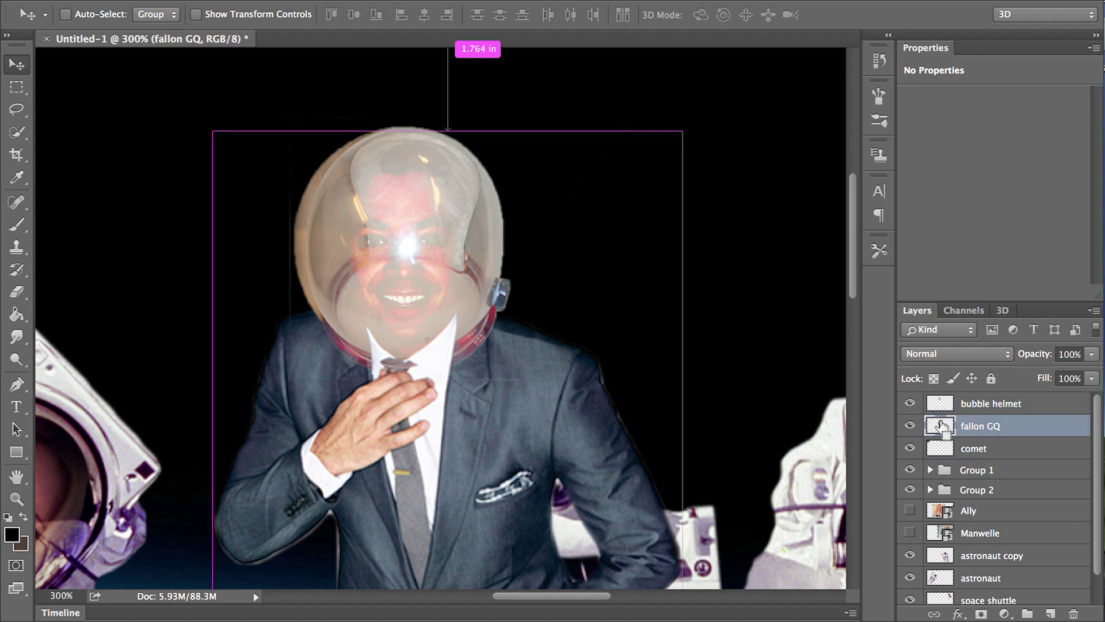
pyautogui.keyDown('ctrl'); pyautogui.click(942, 427); pyautogui.keyUp('ctrl')
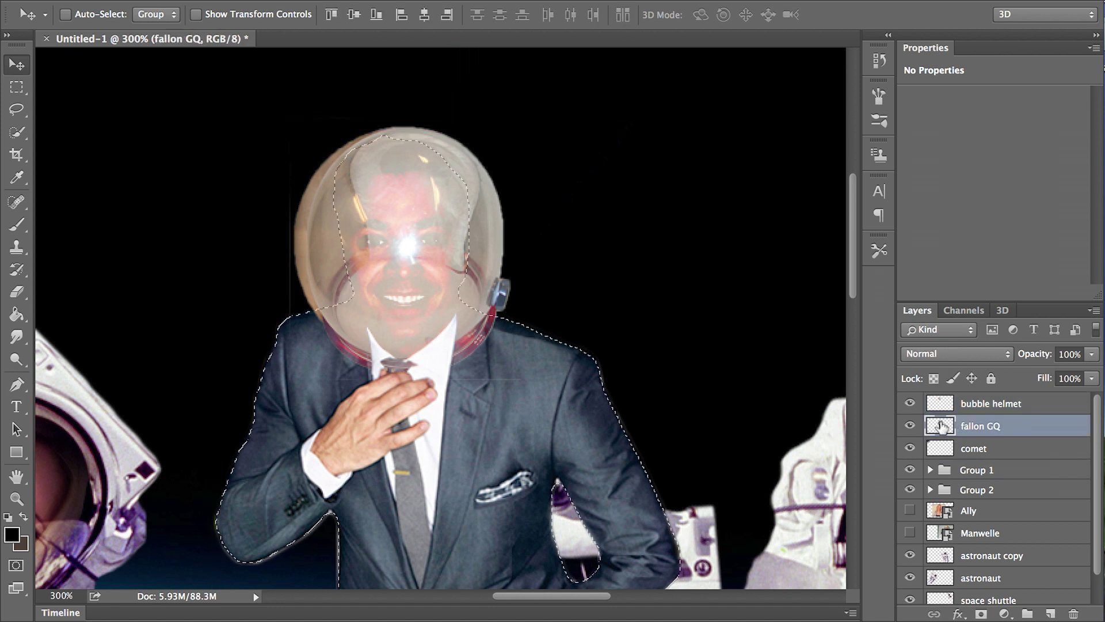
pyautogui.click(1041, 406)
# Try deleting the part of the helmet inside the man's outline, and undo the deletion.
pyautogui.press('Delete')
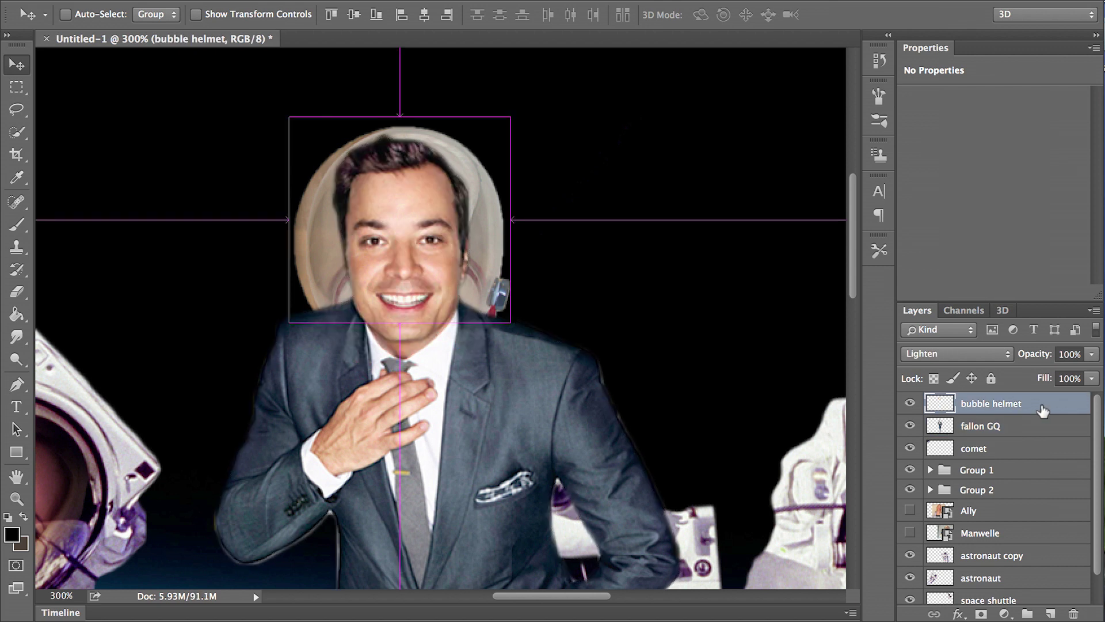
pyautogui.hotkey('ctrl', 'z')
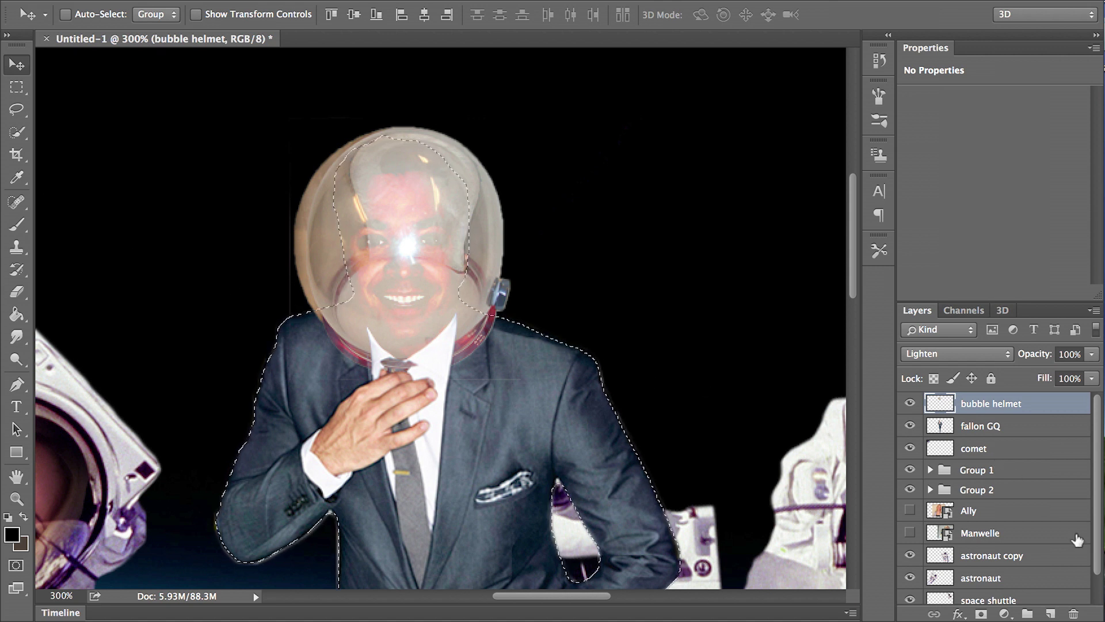
# Erase the helmet over the man's face within the selection using a 62 px soft eraser, and deselect.
pyautogui.click(17, 292)
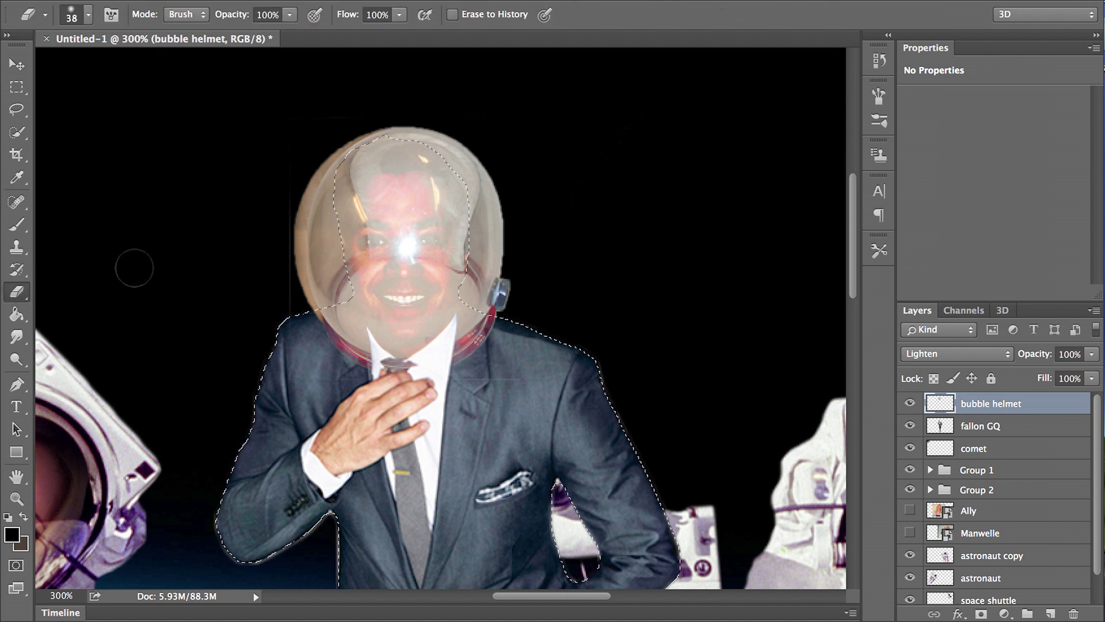
pyautogui.click(83, 20)
pyautogui.click(131, 67)
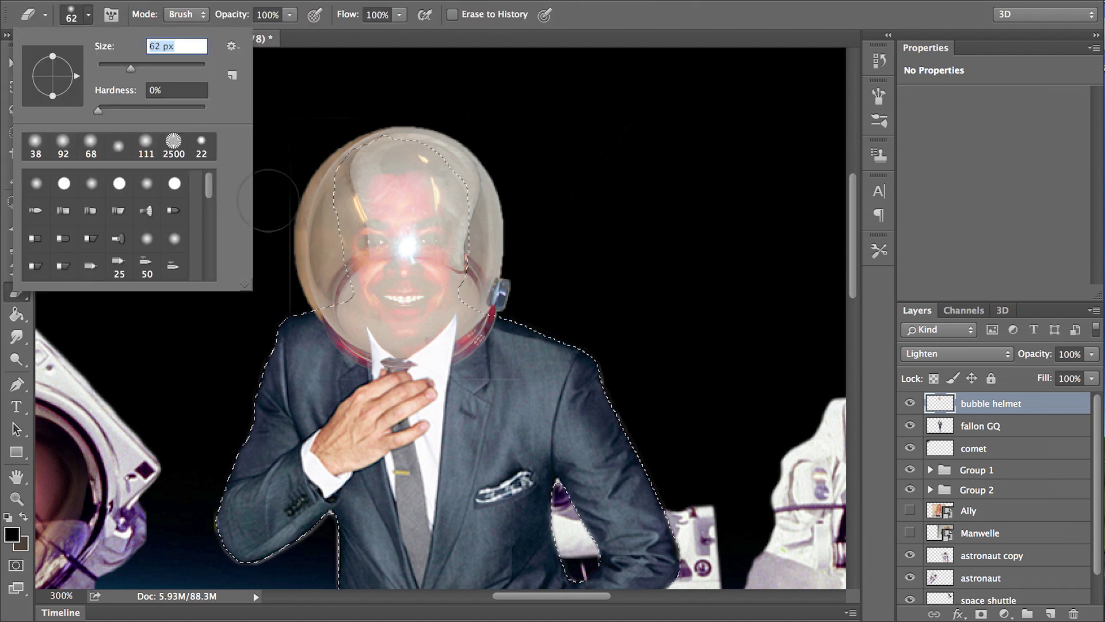
pyautogui.moveTo(400, 242)
pyautogui.mouseDown()
pyautogui.moveTo(390, 261)
pyautogui.moveTo(403, 300)
pyautogui.moveTo(374, 190)
pyautogui.moveTo(426, 184)
pyautogui.moveTo(421, 241)
pyautogui.moveTo(378, 224)
pyautogui.moveTo(426, 245)
pyautogui.mouseUp()
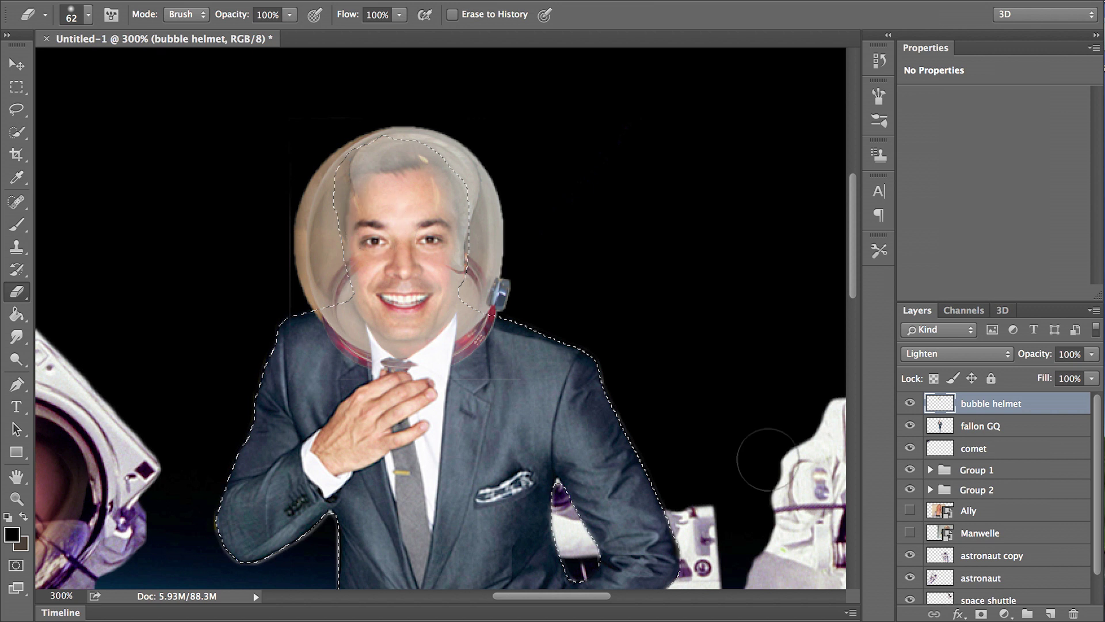
pyautogui.hotkey('ctrl', 'd')
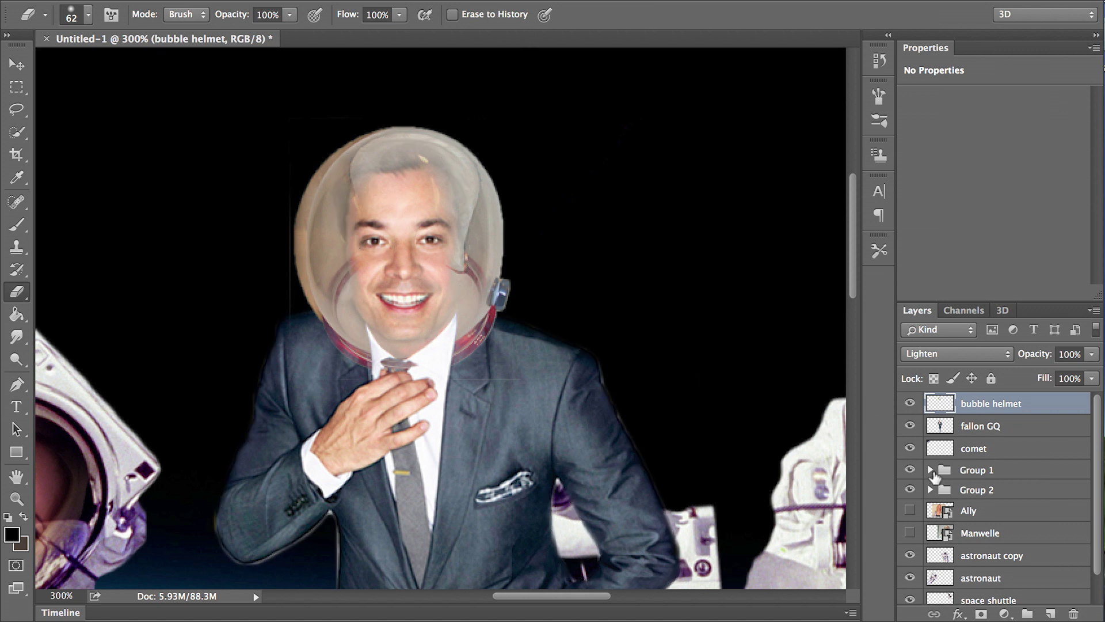
# Set the bubble helmet layer's blend mode to Normal and merge it down into the fallon GQ layer.
pyautogui.click(953, 378)
pyautogui.click(952, 353)
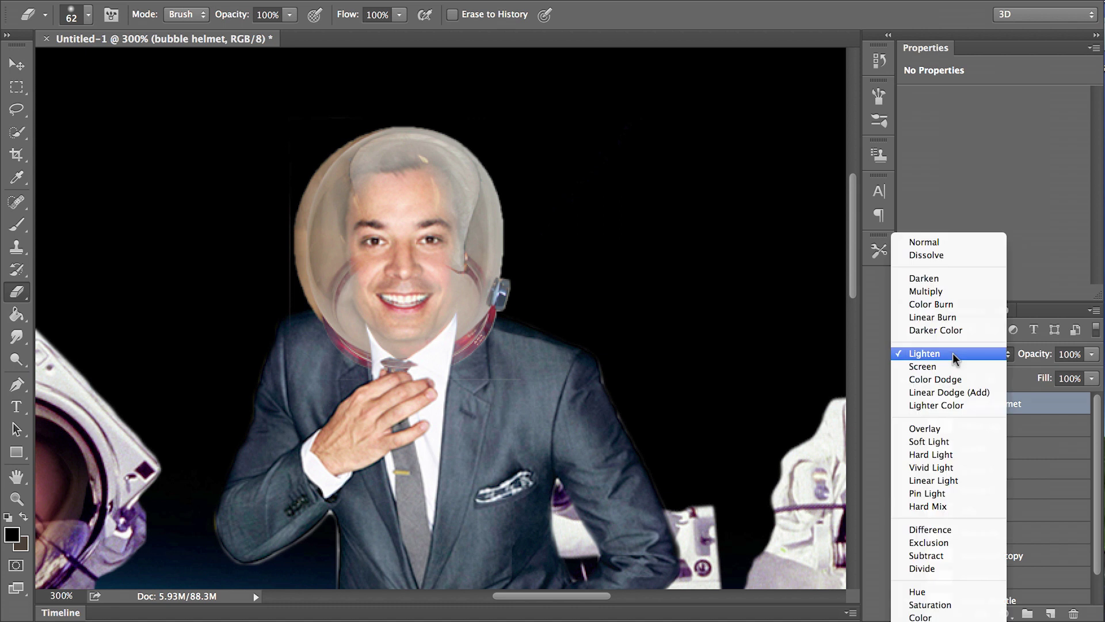
pyautogui.click(945, 244)
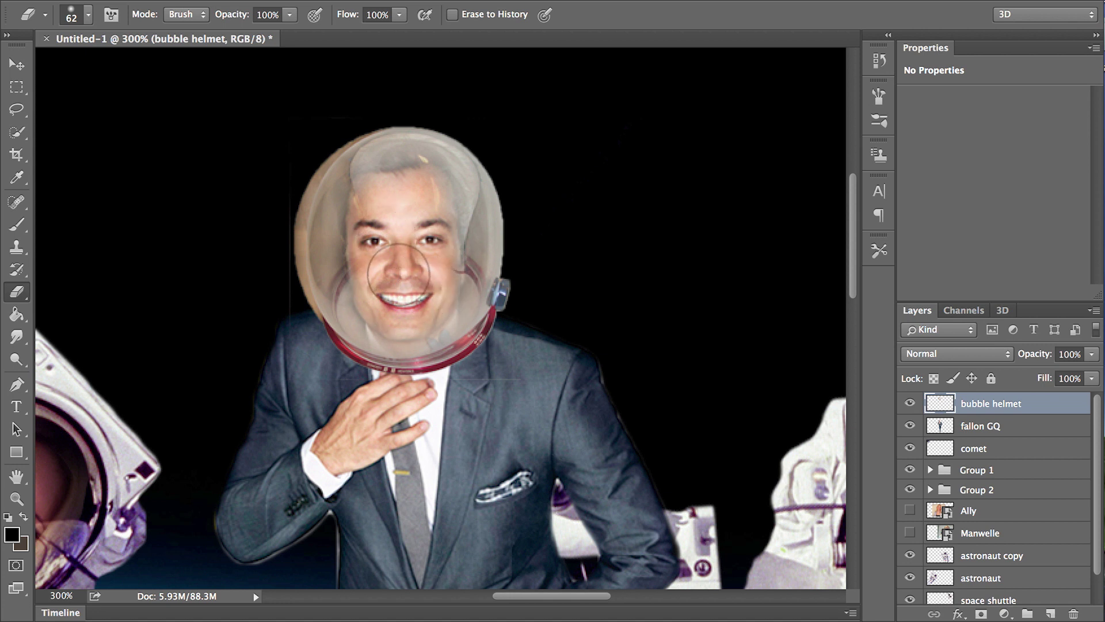
pyautogui.press('super+minus')
pyautogui.press('super+minus')
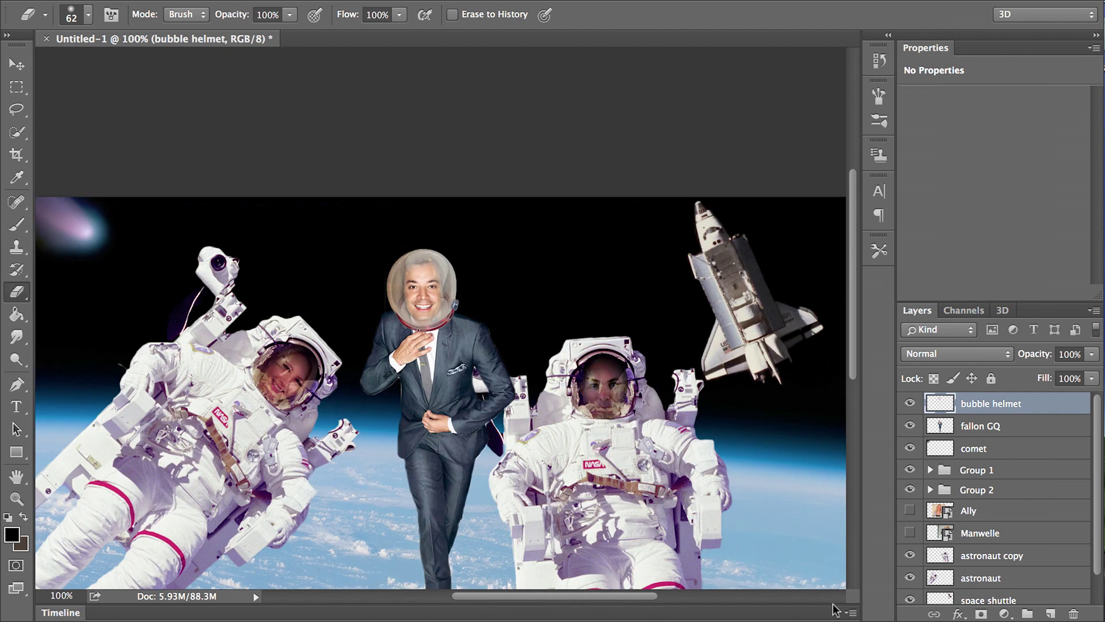
pyautogui.hotkey('ctrl', 'e')
# Scale the suited man to about 28%, rotate him about -36 degrees and place him in the black sky beside the space shuttle.
pyautogui.hotkey('ctrl', 't')
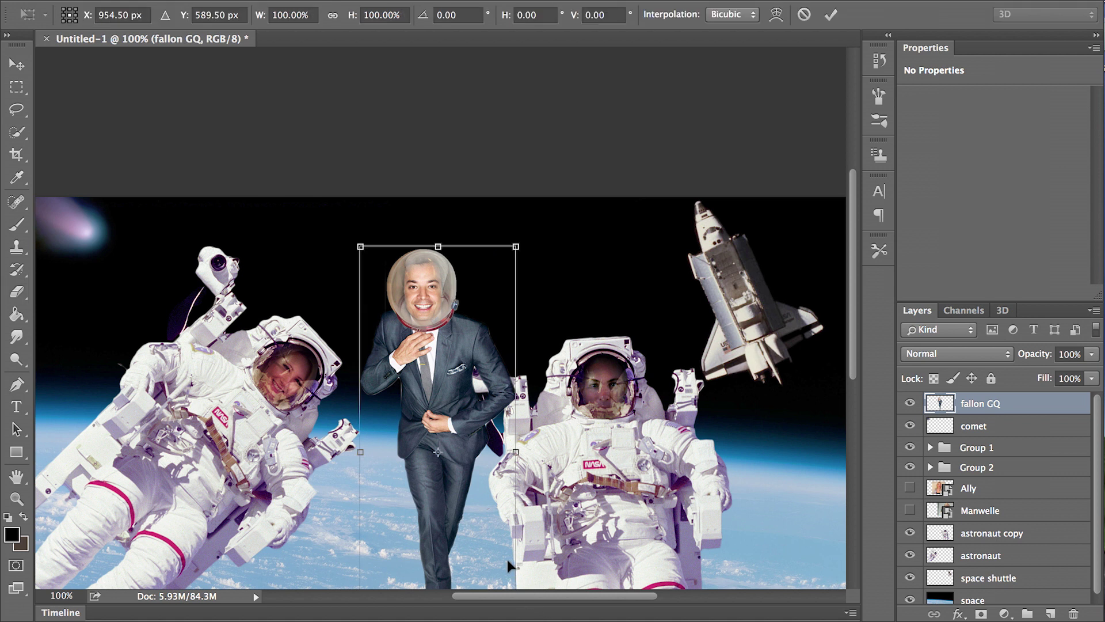
pyautogui.moveTo(513, 251); pyautogui.dragTo(433, 463)
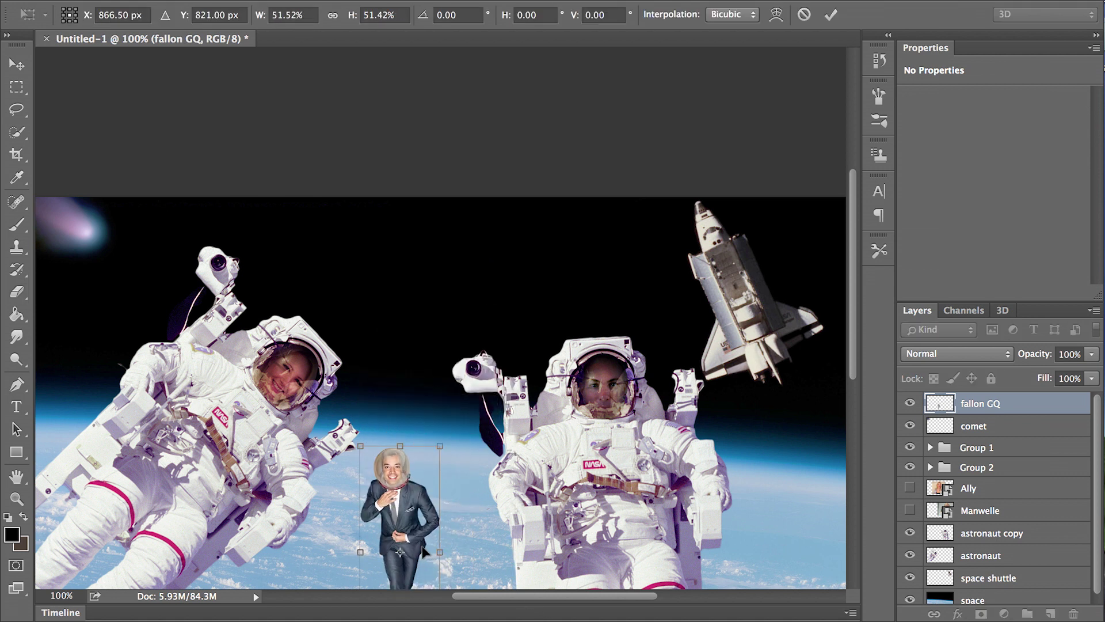
pyautogui.moveTo(425, 549); pyautogui.dragTo(611, 292)
pyautogui.moveTo(625, 395); pyautogui.dragTo(645, 289)
pyautogui.moveTo(588, 265); pyautogui.dragTo(609, 285)
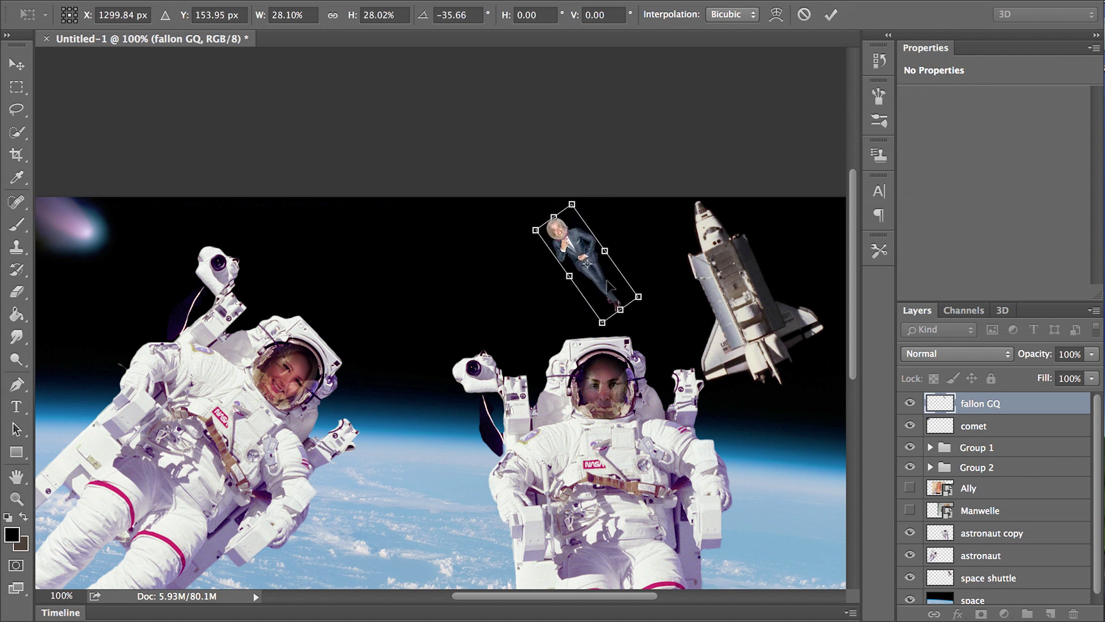
pyautogui.click(830, 16)
# Apply a Lens Blur with a very small iris radius to the suited man's layer.
pyautogui.press('e')
pyautogui.click(217, 1)
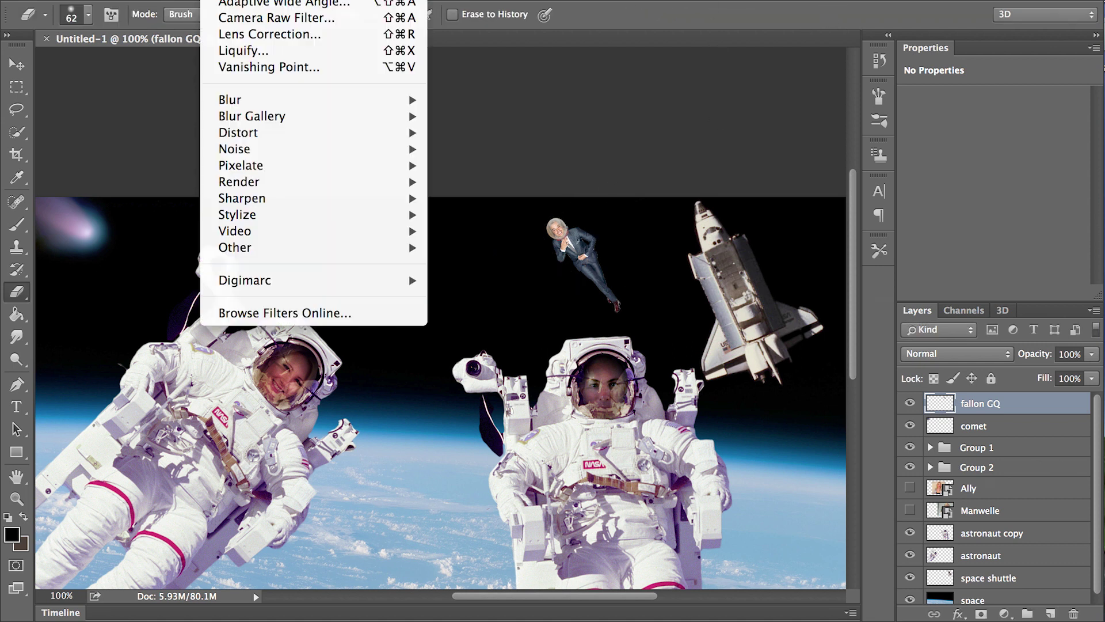
pyautogui.moveTo(343, 102)
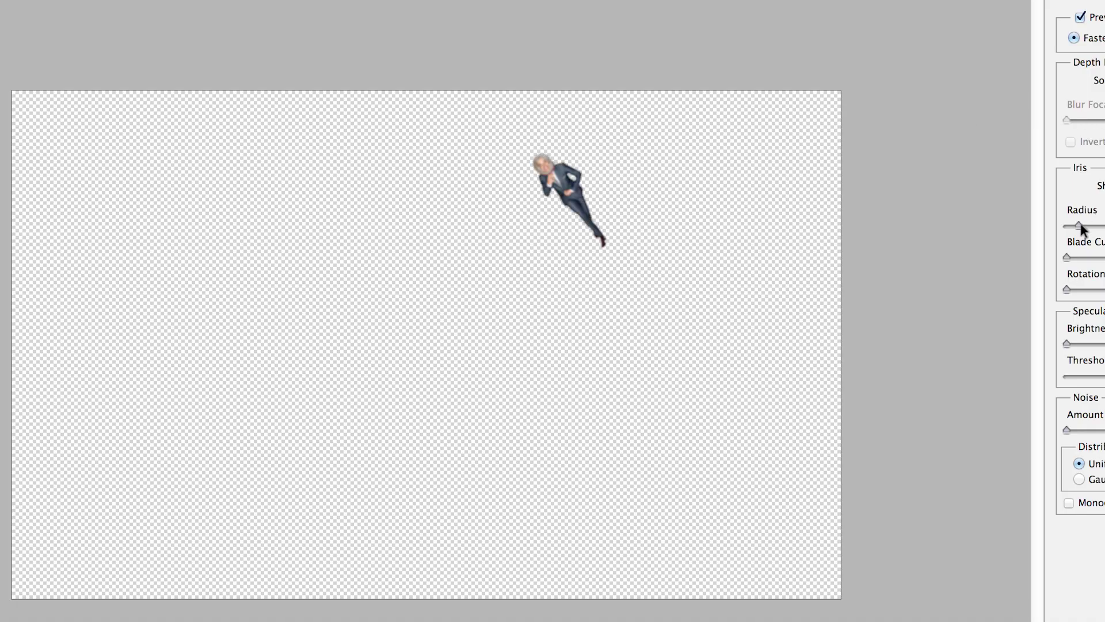
pyautogui.moveTo(1075, 224); pyautogui.dragTo(1068, 224)
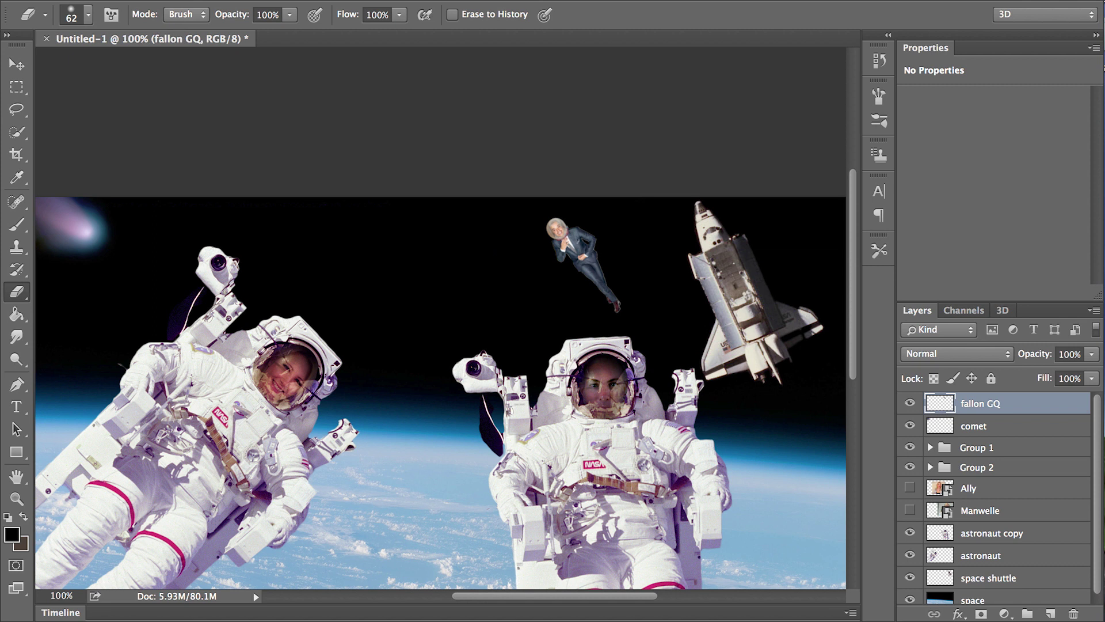
# Place metro.jpg from the image folder into the composite at 100% size and rasterize its layer.
pyautogui.press('super+Tab')
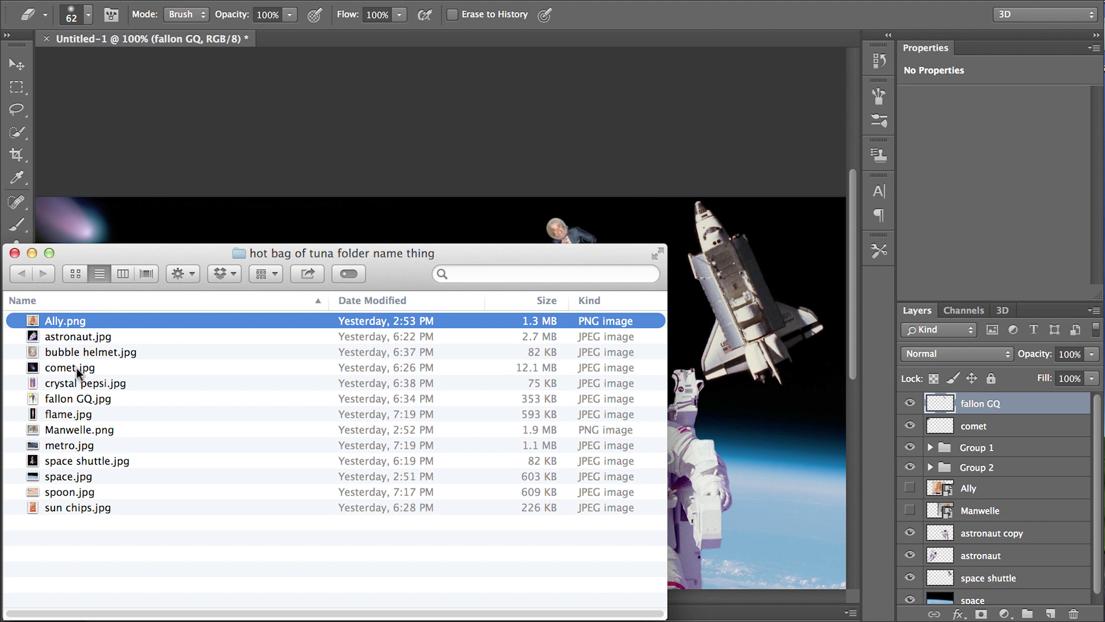
pyautogui.moveTo(80, 446); pyautogui.dragTo(378, 199)
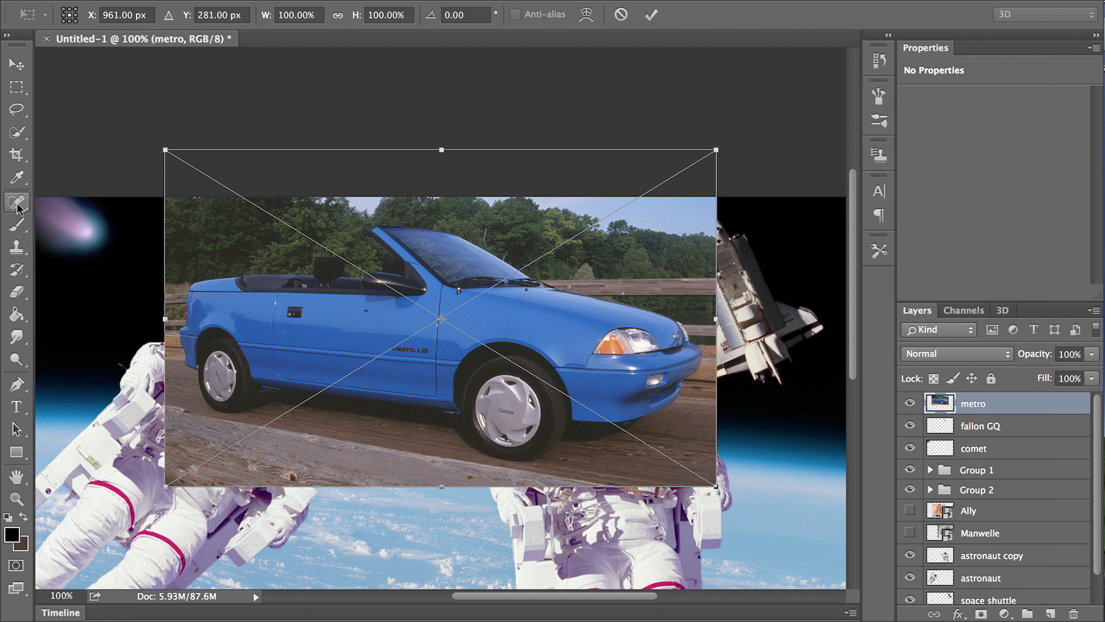
pyautogui.click(16, 132)
pyautogui.click(691, 206)
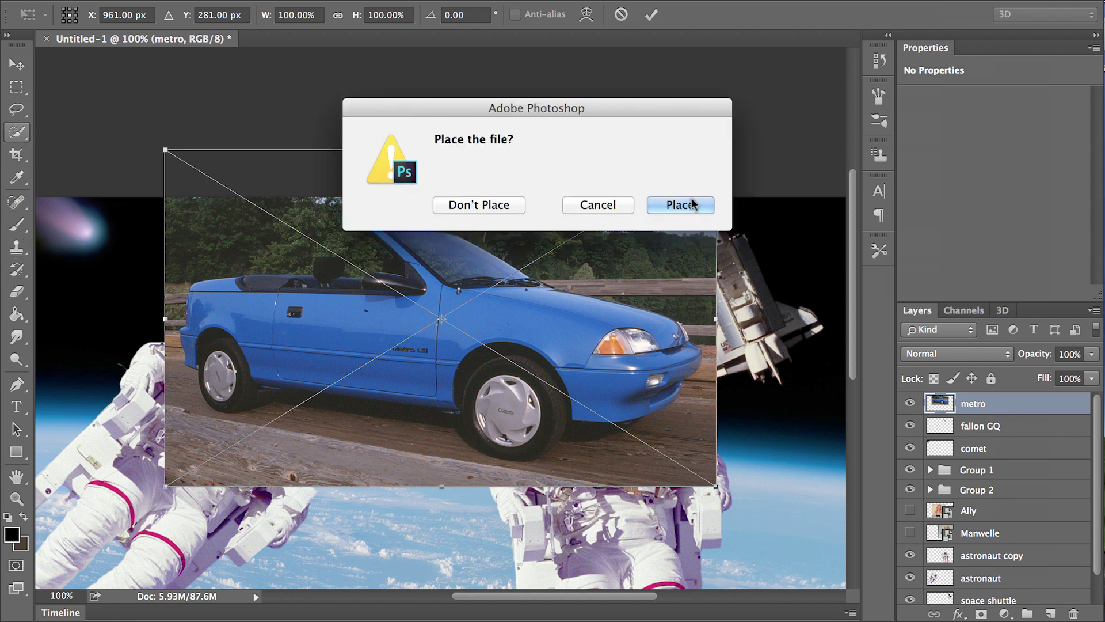
pyautogui.rightClick(1015, 410)
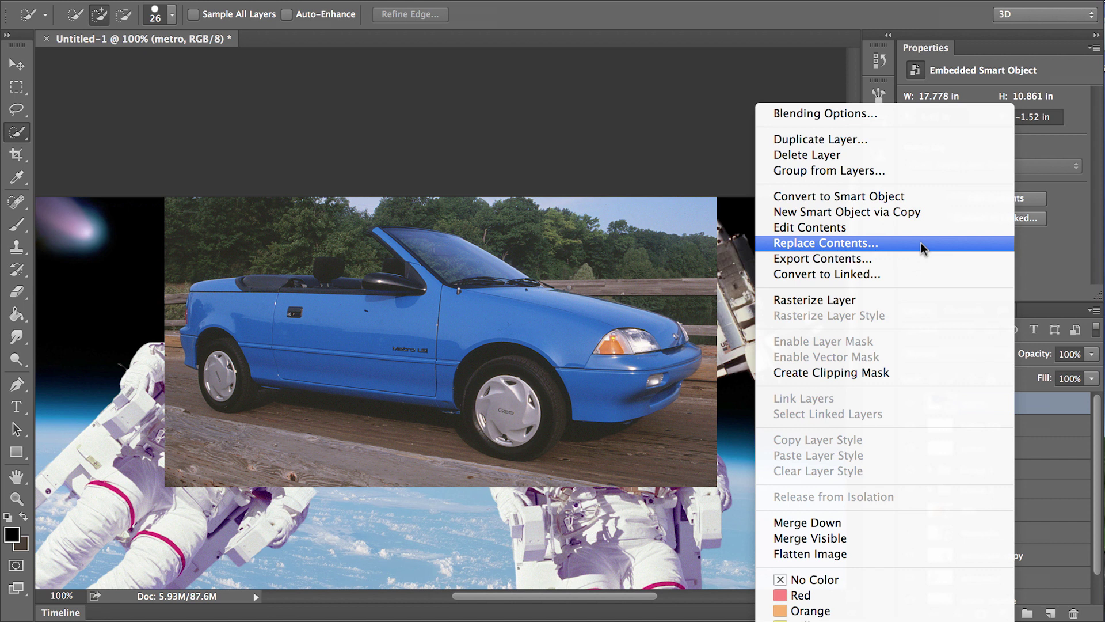
pyautogui.click(945, 299)
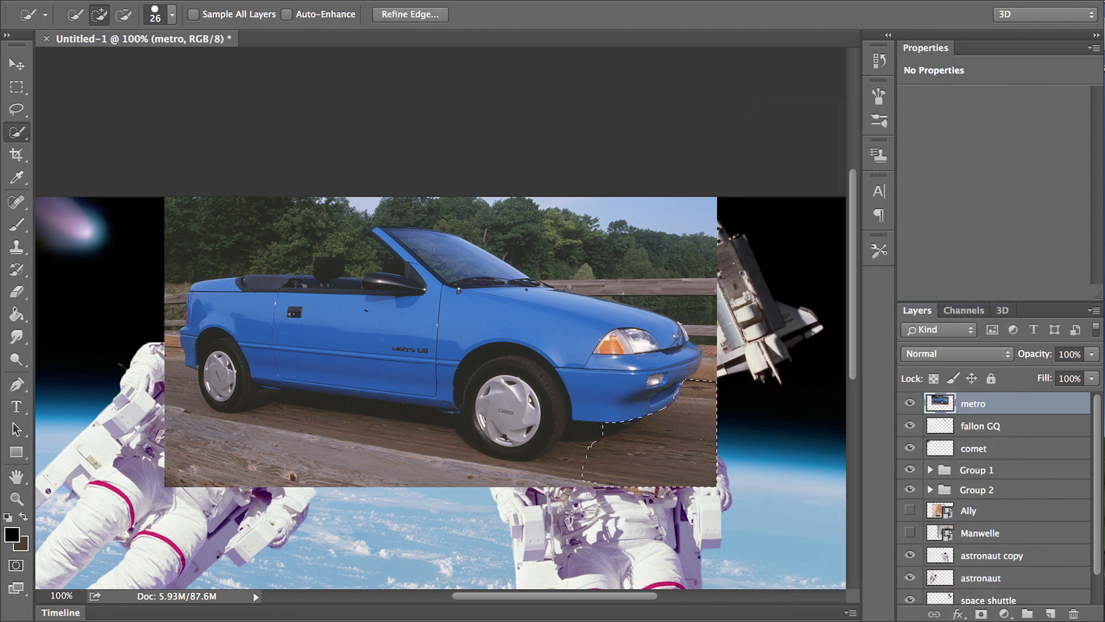
# Quick-select the background around the blue car with a 26 px brush, keeping both tires out of the selection.
pyautogui.moveTo(699, 392)
pyautogui.mouseDown()
pyautogui.moveTo(693, 302)
pyautogui.moveTo(613, 213)
pyautogui.moveTo(567, 233)
pyautogui.moveTo(415, 214)
pyautogui.moveTo(220, 226)
pyautogui.moveTo(166, 264)
pyautogui.moveTo(161, 291)
pyautogui.moveTo(191, 435)
pyautogui.mouseUp()
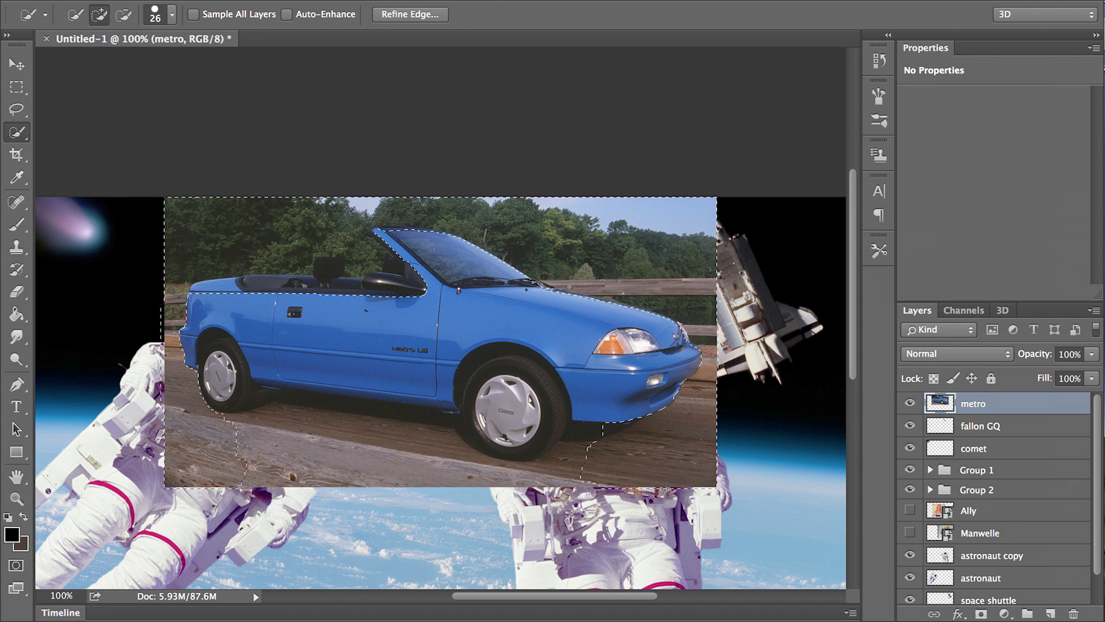
pyautogui.press('alt')
pyautogui.moveTo(233, 353)
pyautogui.mouseDown()
pyautogui.moveTo(210, 396)
pyautogui.moveTo(223, 405)
pyautogui.mouseUp()
pyautogui.click(262, 401)
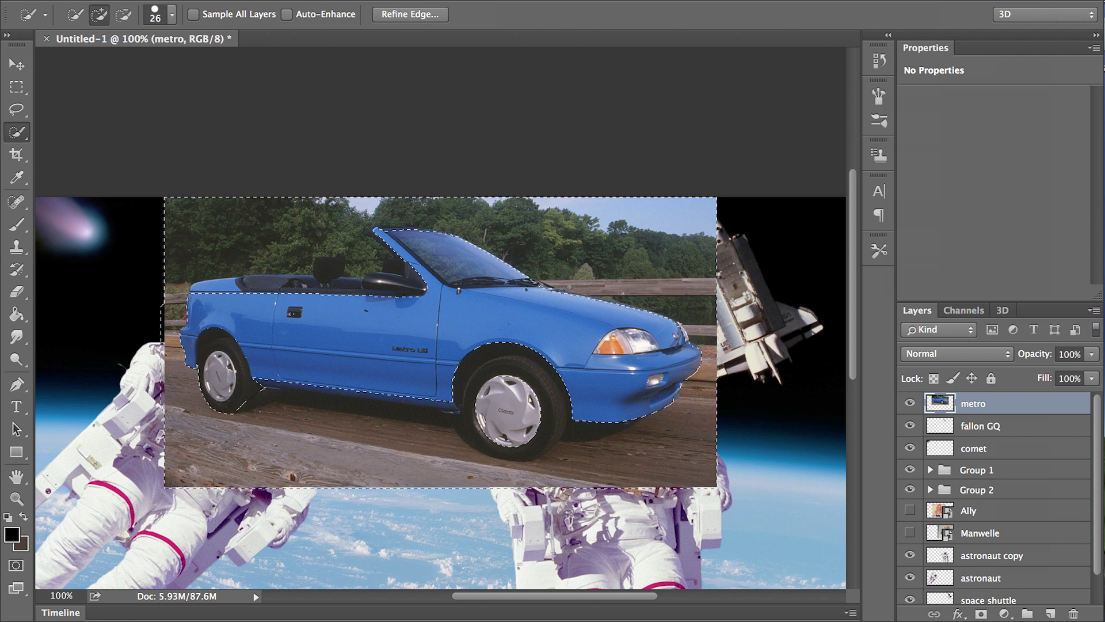
pyautogui.press('alt')
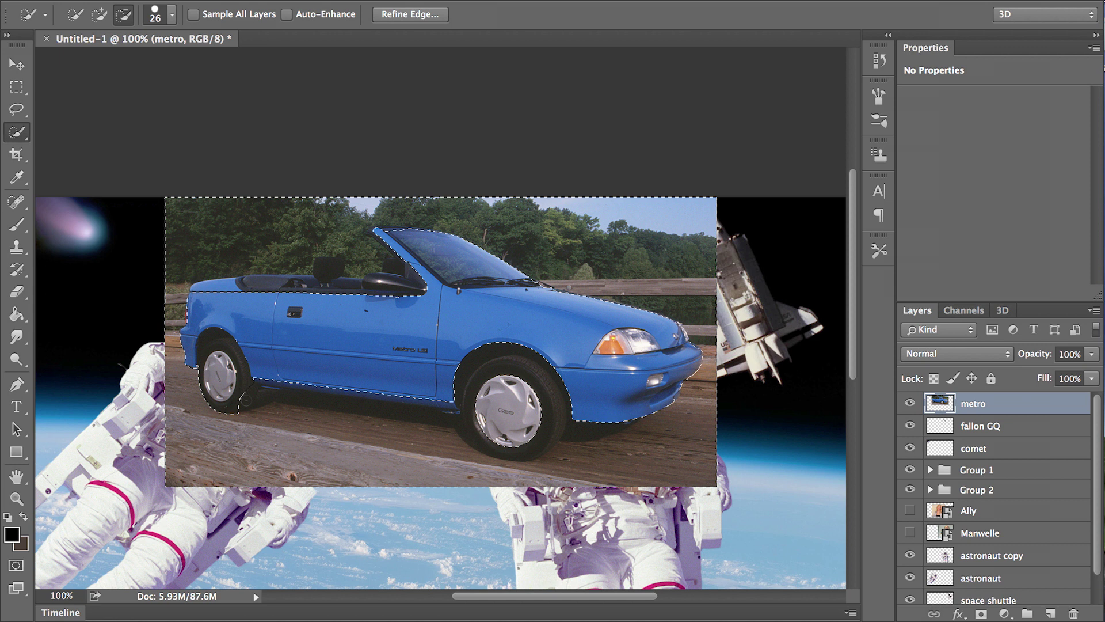
pyautogui.press('alt')
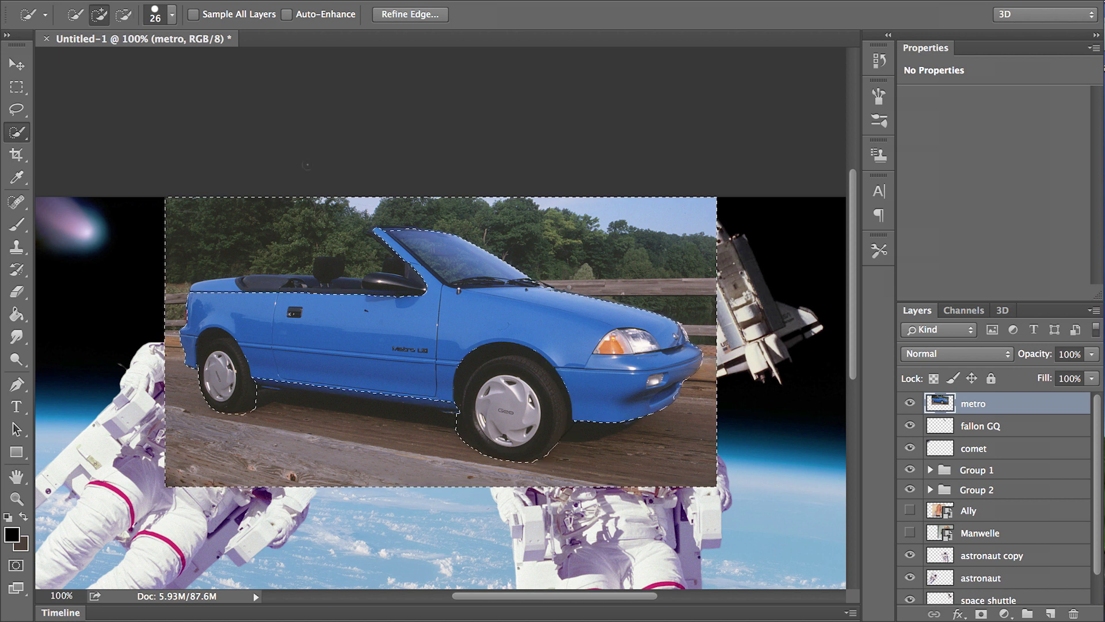
# Refine the background selection around the car's interior, excluding the seats and headrests and including the gap behind the windshield.
pyautogui.press('alt')
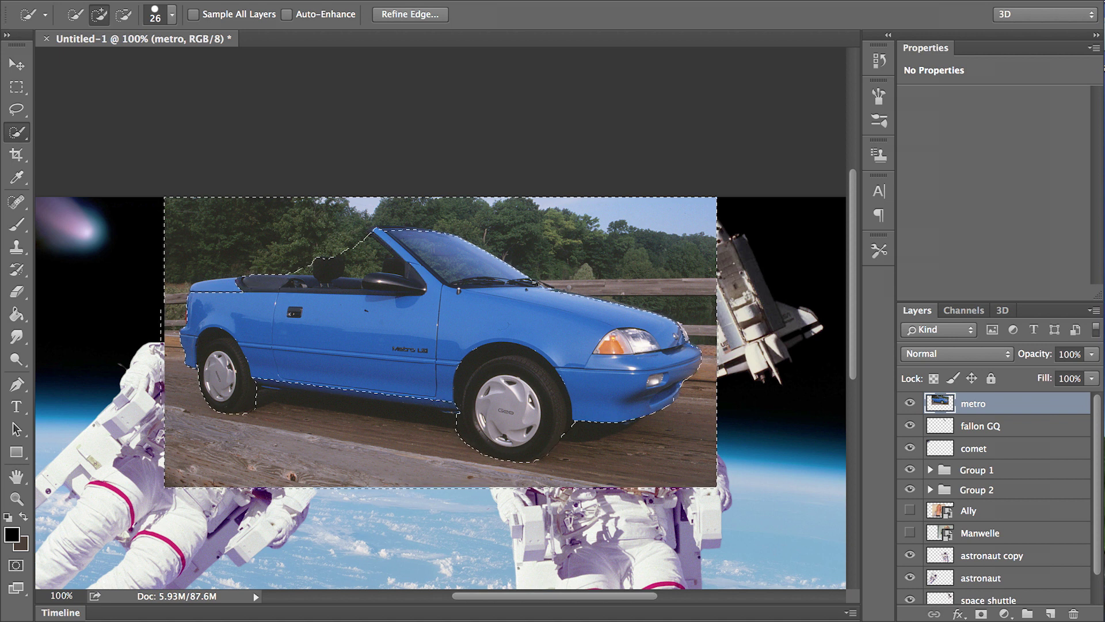
pyautogui.click(355, 272)
pyautogui.press('alt')
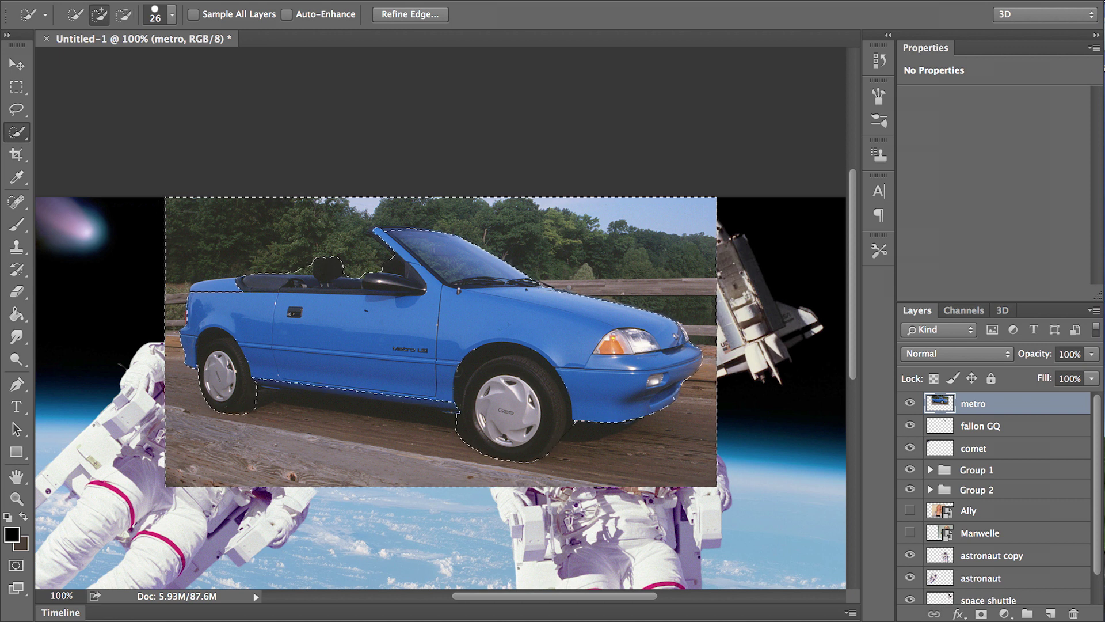
# Try deleting the selected background around the car, inspect the cutout edges, and undo the deletion.
pyautogui.press('Delete')
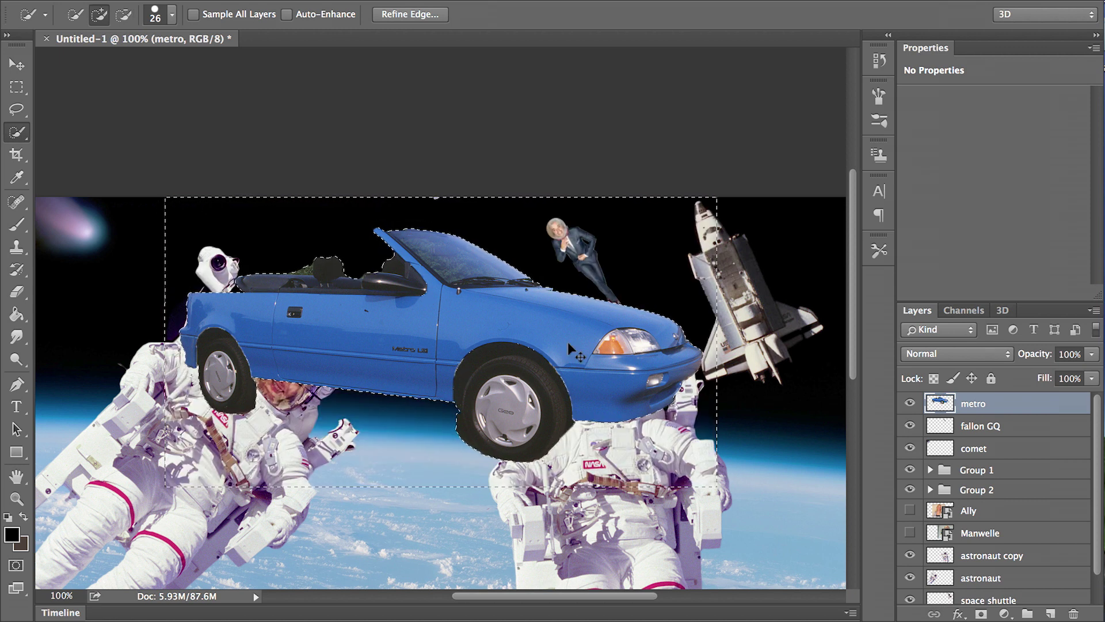
pyautogui.hotkey('ctrl', 'd')
pyautogui.hotkey('ctrl', '+')
pyautogui.hotkey('ctrl', '+')
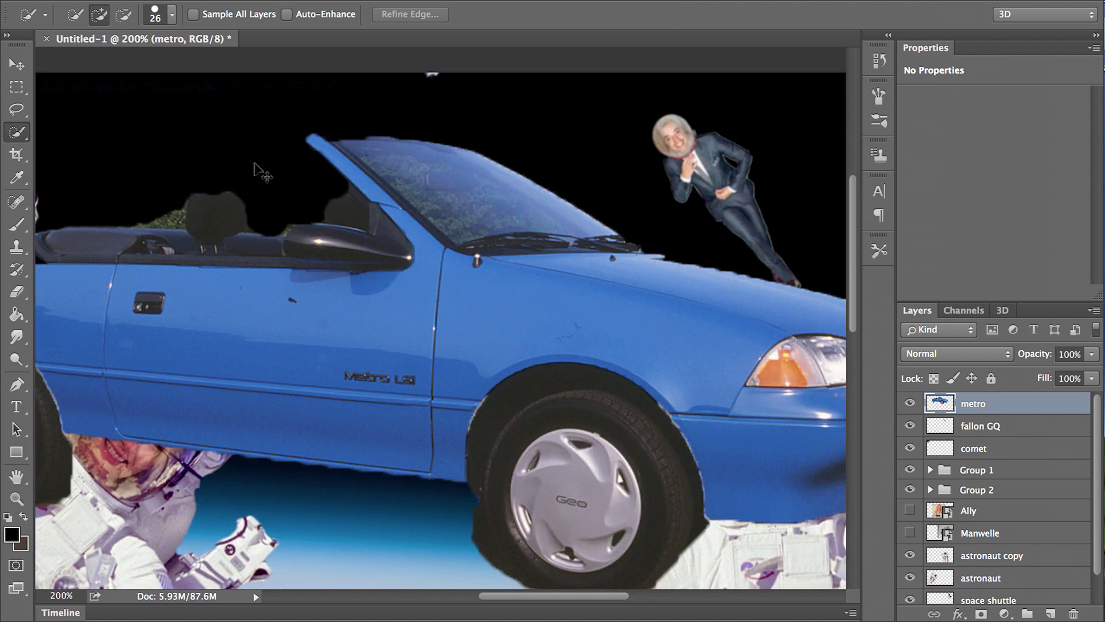
pyautogui.hotkey('ctrl', 'alt', 'z')
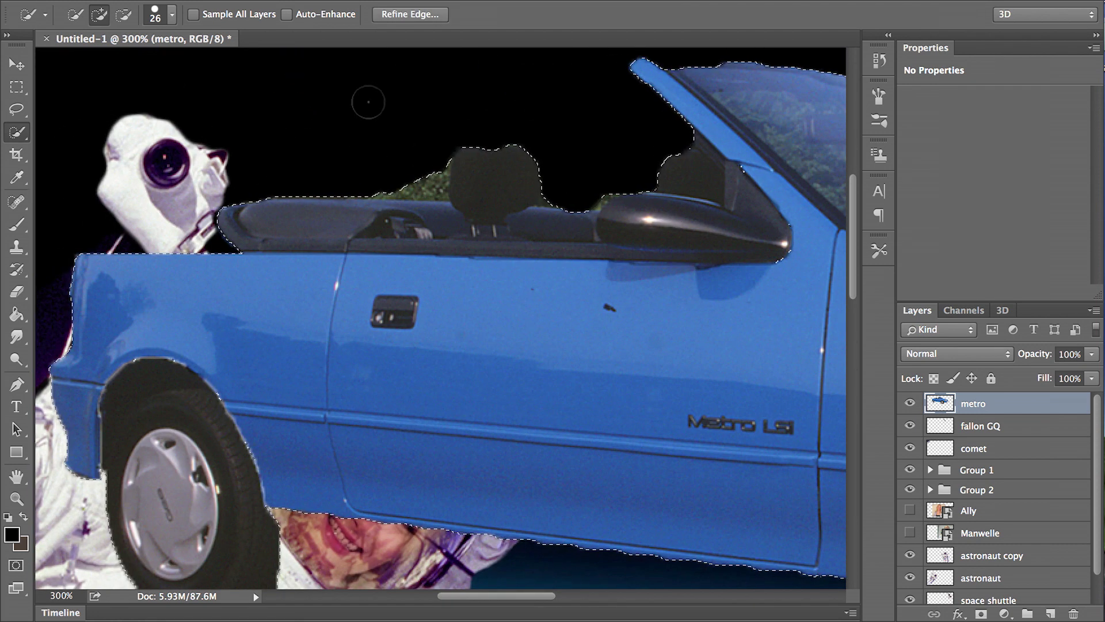
pyautogui.hotkey('ctrl', 'alt', 'z')
# Correct the background selection along the car's lower sill, from the front wheel back to the gap behind the rear tire.
pyautogui.scroll(-5, 440, 83)
pyautogui.hscroll(5, 439, 82)
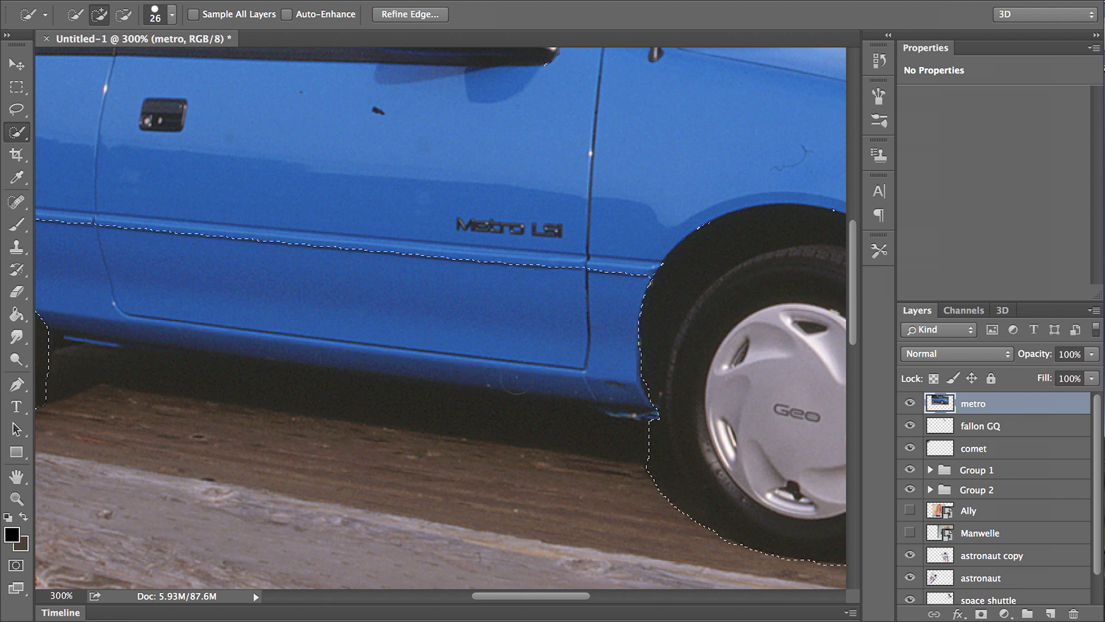
pyautogui.moveTo(492, 384)
pyautogui.mouseDown()
pyautogui.moveTo(617, 364)
pyautogui.moveTo(637, 392)
pyautogui.moveTo(267, 369)
pyautogui.moveTo(140, 398)
pyautogui.moveTo(349, 397)
pyautogui.moveTo(614, 423)
pyautogui.mouseUp()
pyautogui.press('super+z')
pyautogui.hscroll(-3, 613, 423)
pyautogui.hscroll(-5, 441, 317)
pyautogui.scroll(3, 441, 316)
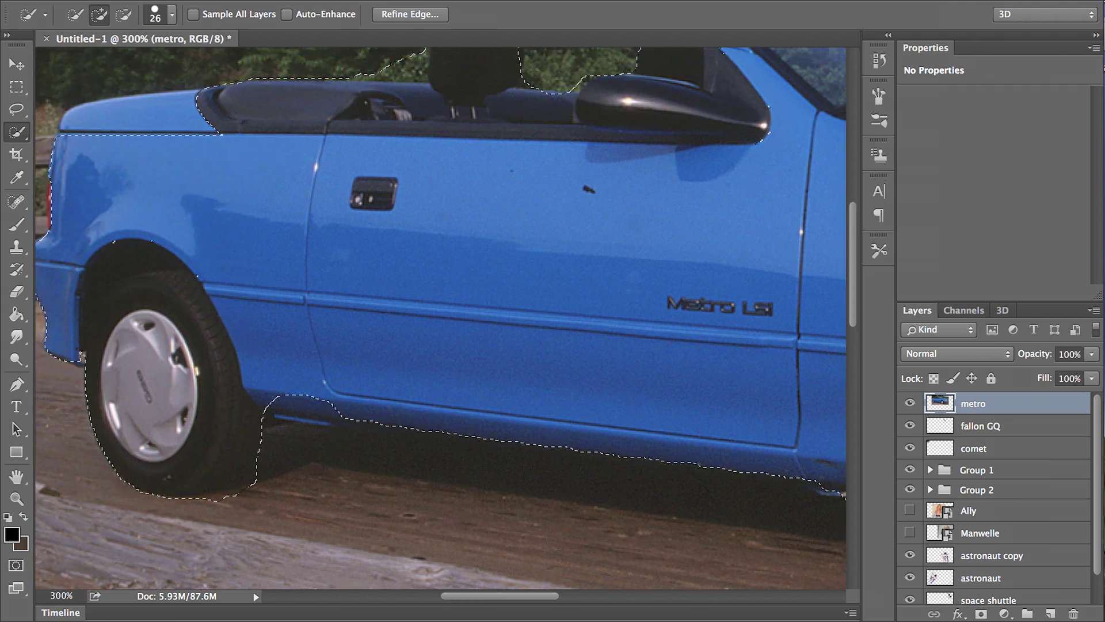
pyautogui.keyDown('alt'); pyautogui.click(290, 397); pyautogui.keyUp('alt')
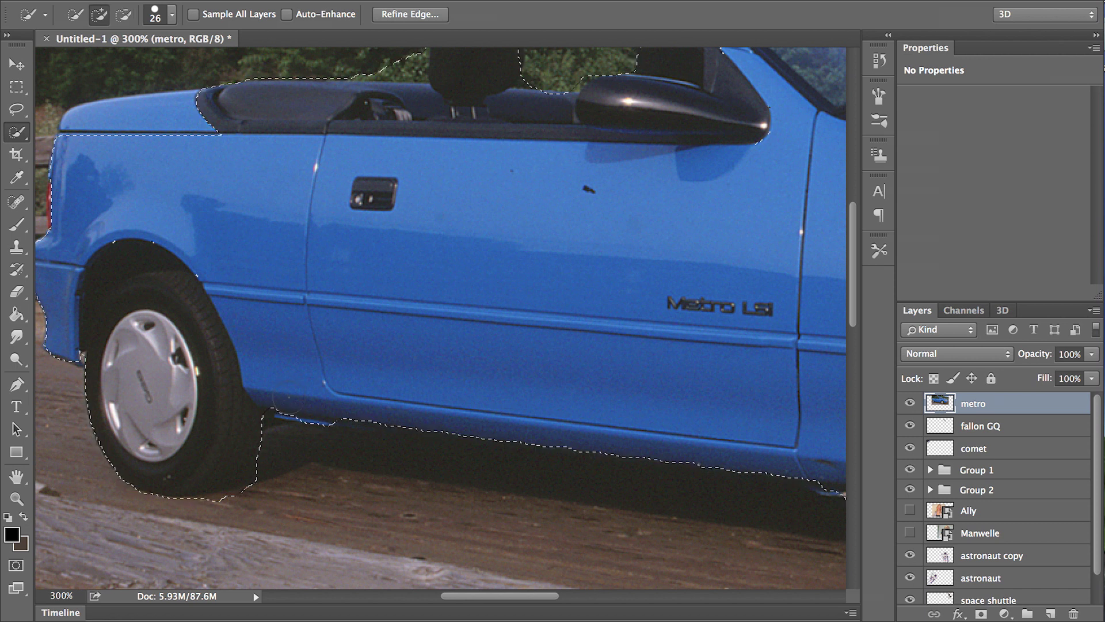
# Subtract the car's rear trunk lid from the background selection.
pyautogui.hscroll(-3, 289, 398)
pyautogui.scroll(1, 289, 397)
pyautogui.scroll(6, 288, 401)
pyautogui.hscroll(-1, 288, 401)
pyautogui.press('alt')
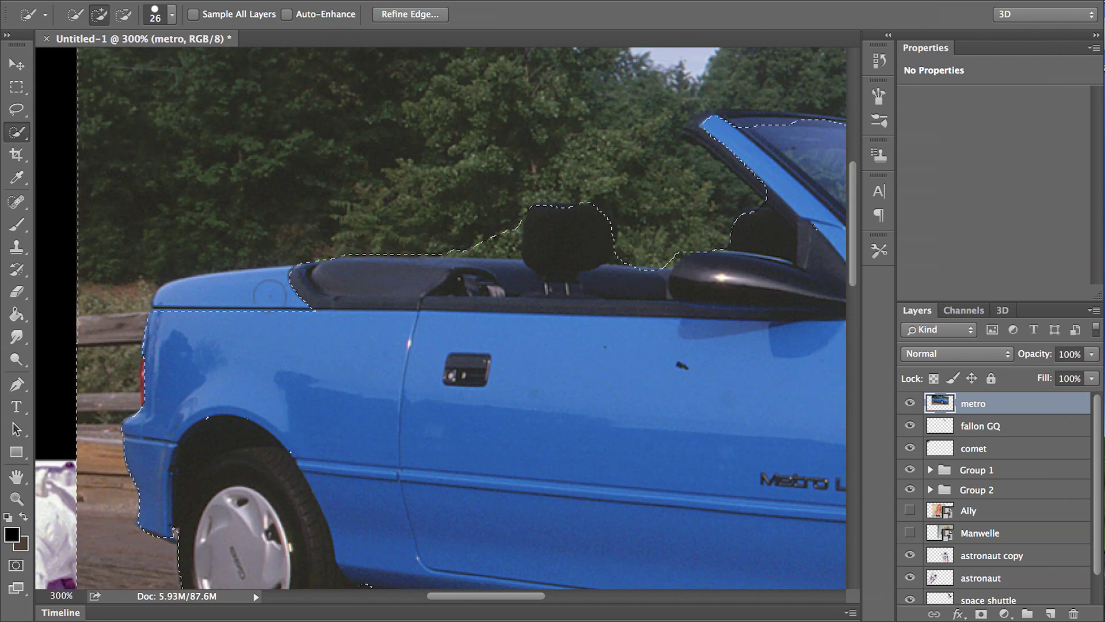
pyautogui.press('alt')
pyautogui.hscroll(4, 322, 259)
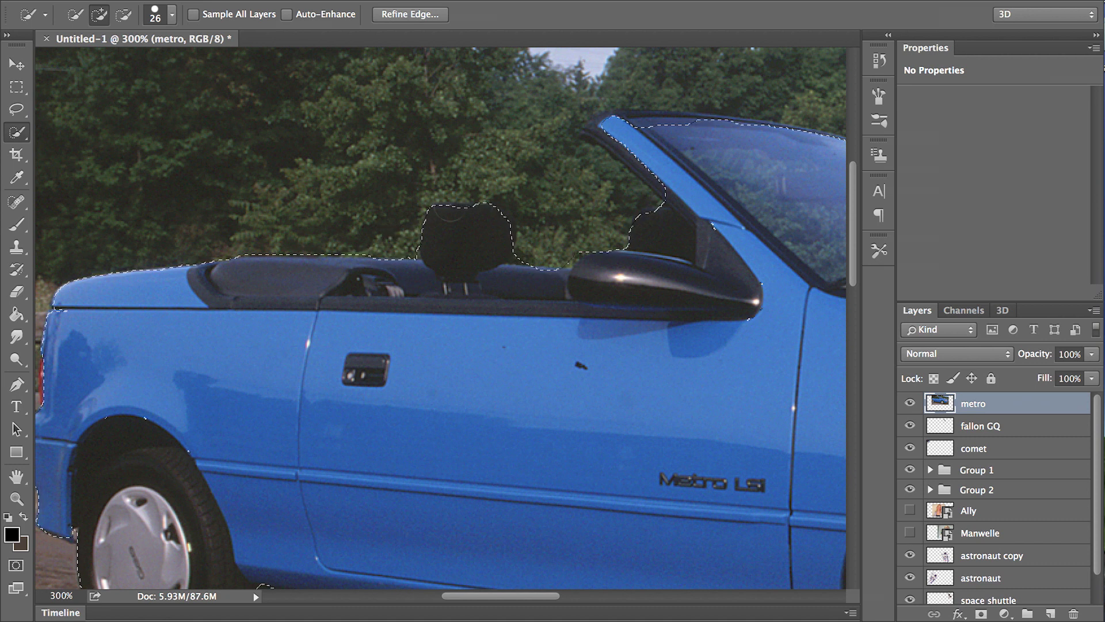
# Refine the background selection around the windshield so the frame's black upper edge and inner pillar trim are excluded.
pyautogui.hscroll(2, 474, 208)
pyautogui.hscroll(7, 472, 209)
pyautogui.press('alt')
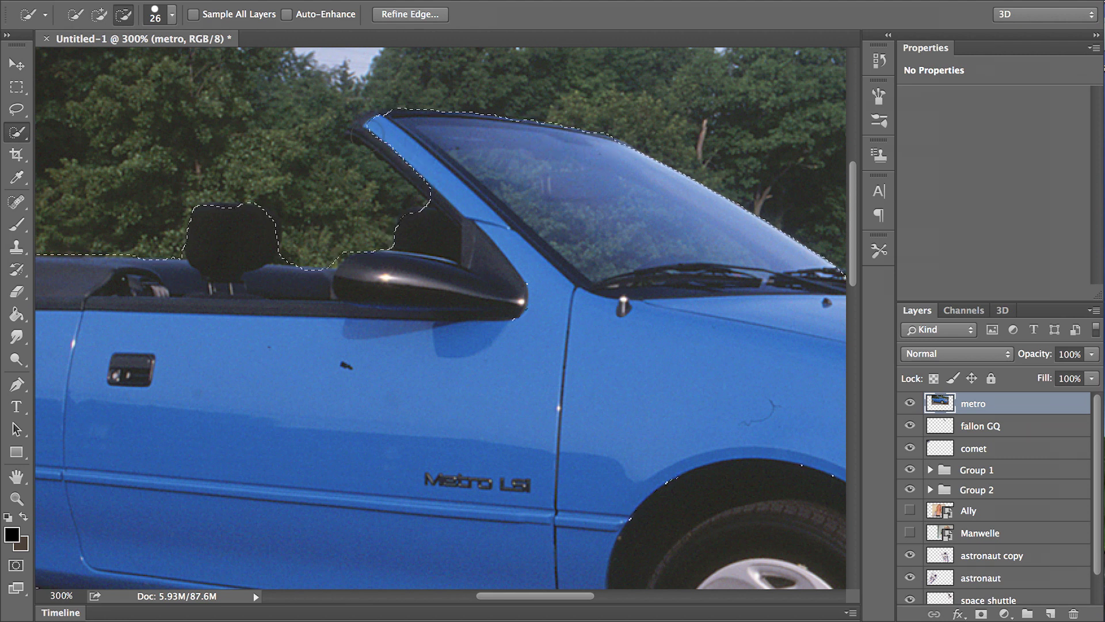
pyautogui.click(372, 141)
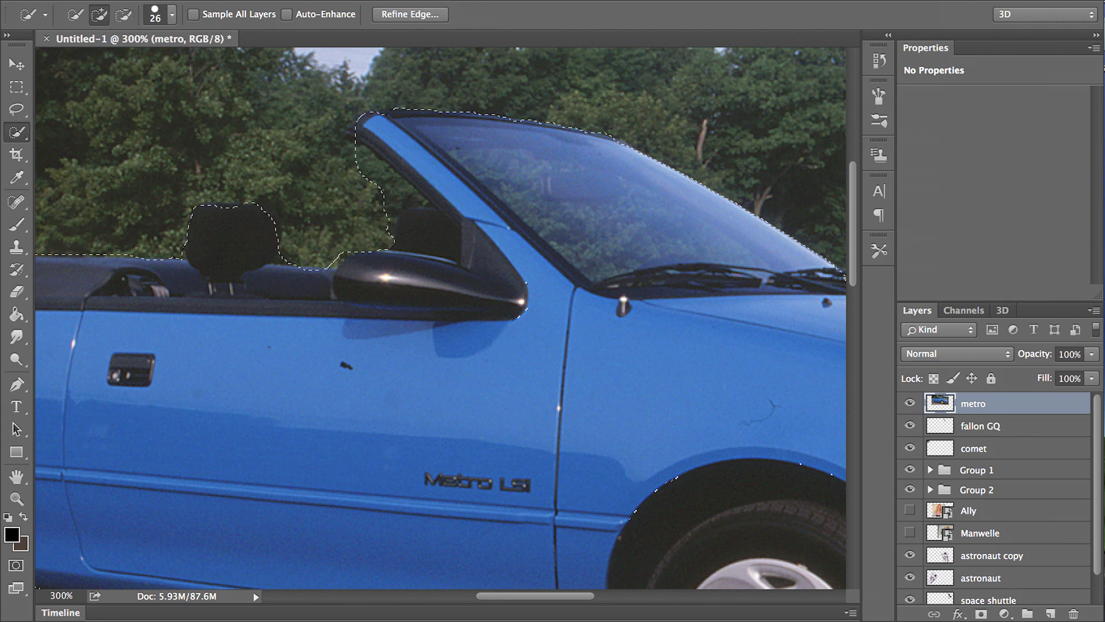
pyautogui.keyDown('alt'); pyautogui.click(358, 168); pyautogui.keyUp('alt')
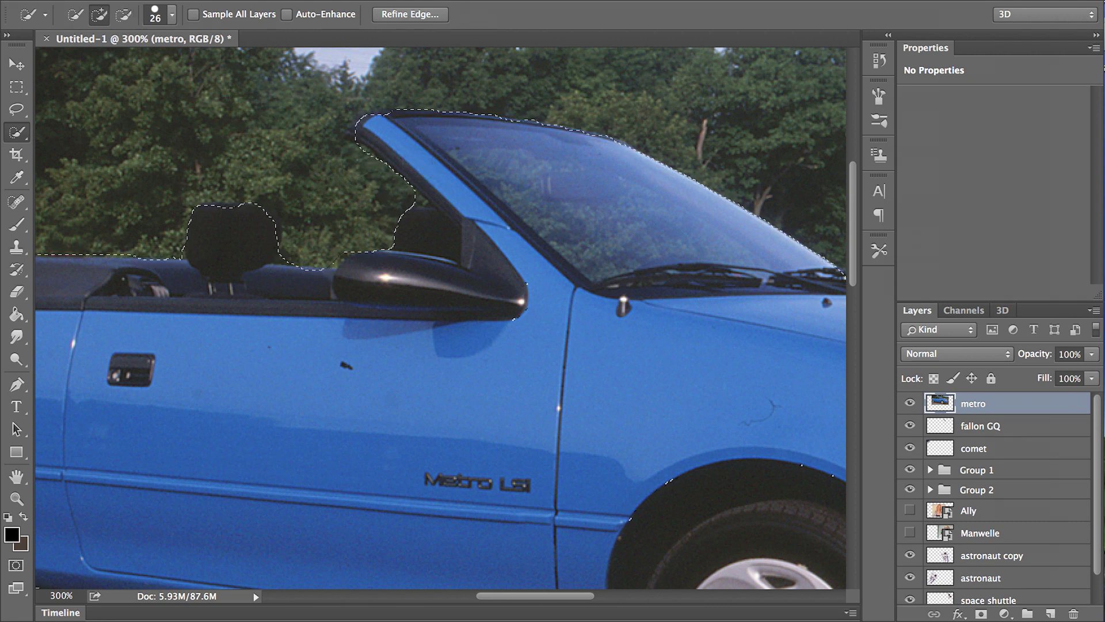
# Check the selection in the Refine Edge preview and clear stray selected slivers below the side mirror and around the front wheel arch.
pyautogui.click(413, 16)
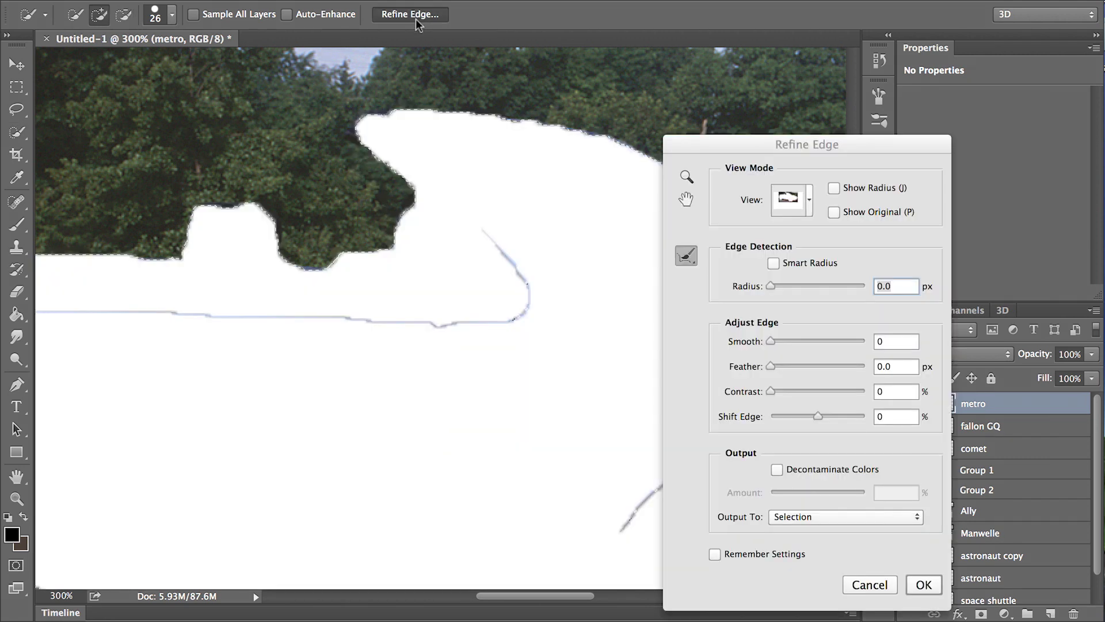
pyautogui.click(871, 584)
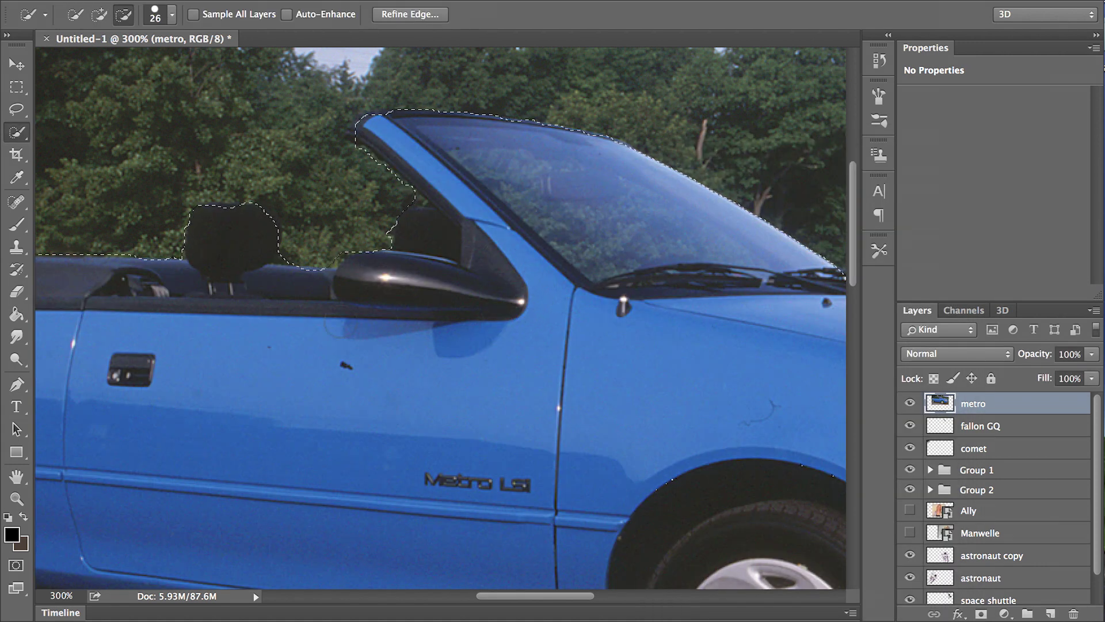
pyautogui.click(410, 16)
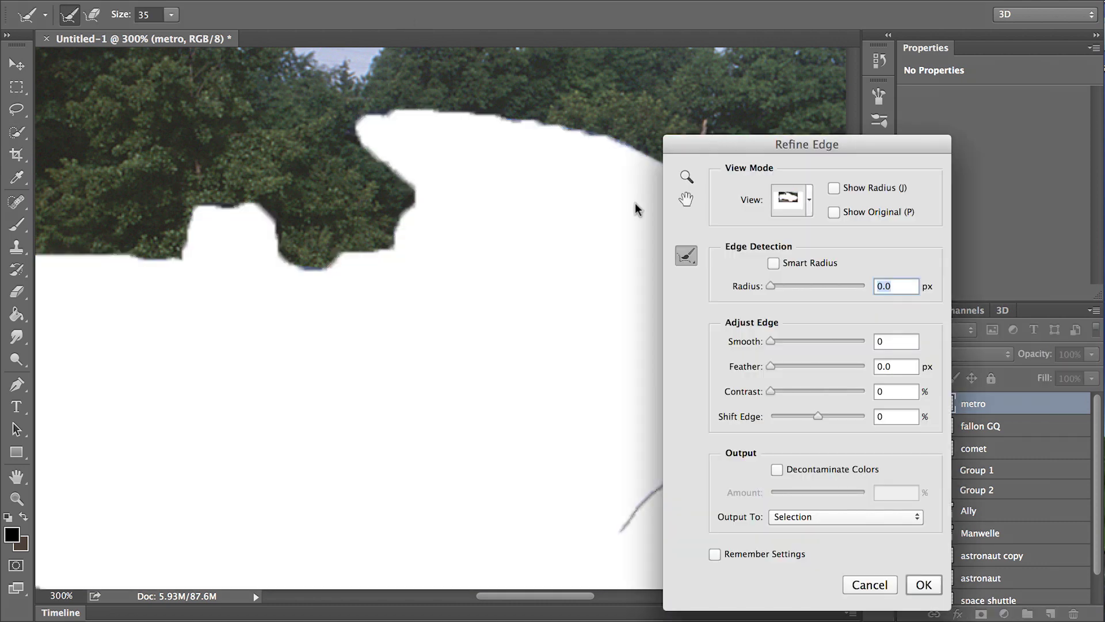
pyautogui.click(869, 585)
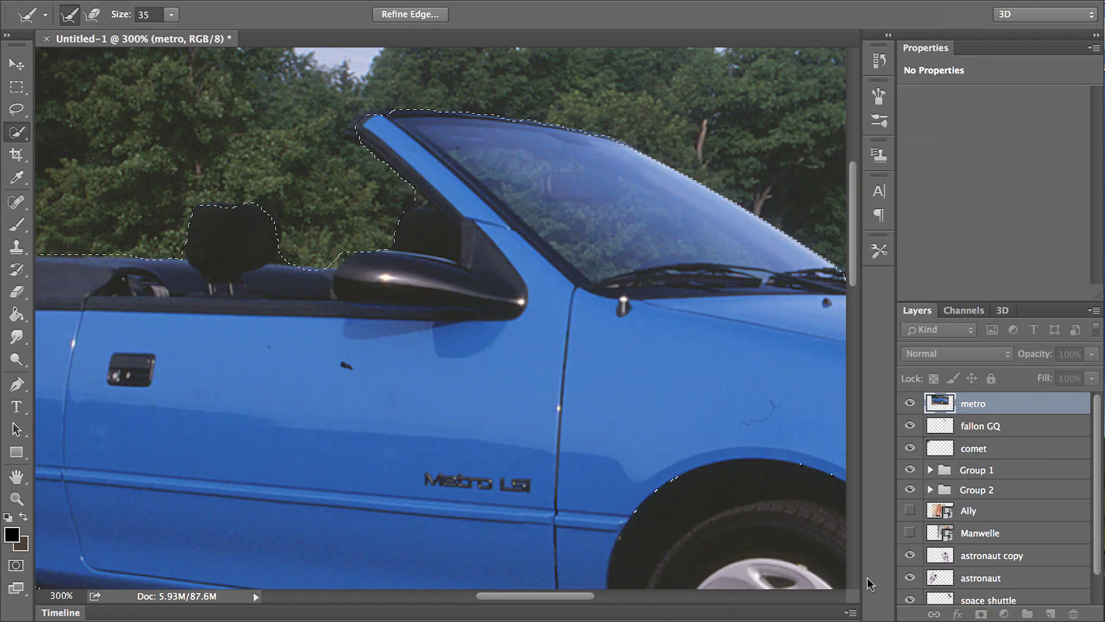
pyautogui.hscroll(6, 650, 525)
pyautogui.scroll(-2, 690, 513)
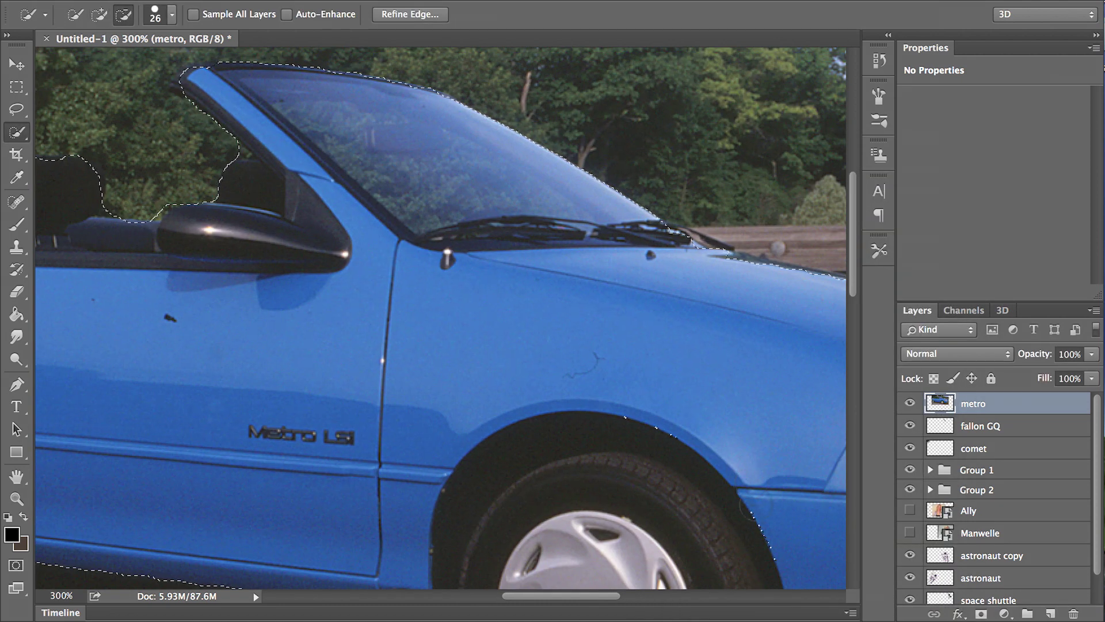
pyautogui.hotkey('ctrl', 'alt', 'z')
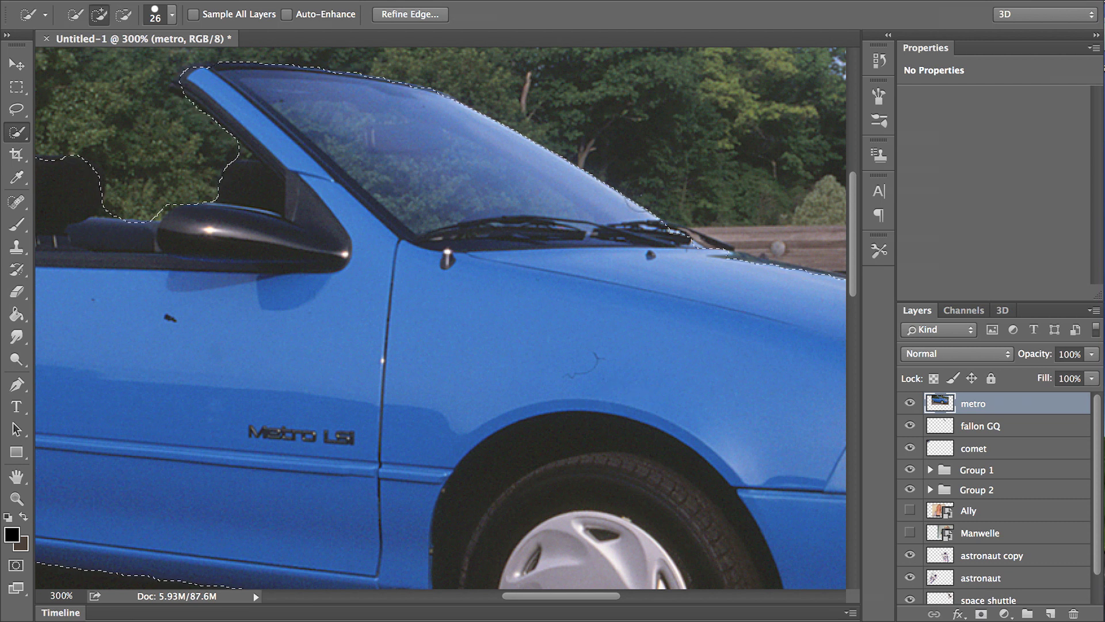
# Refine the background selection's edge with Smooth 12, Feather 1.3 px and Shift Edge +29%.
pyautogui.hscroll(-9, 642, 198)
pyautogui.scroll(-2, 642, 198)
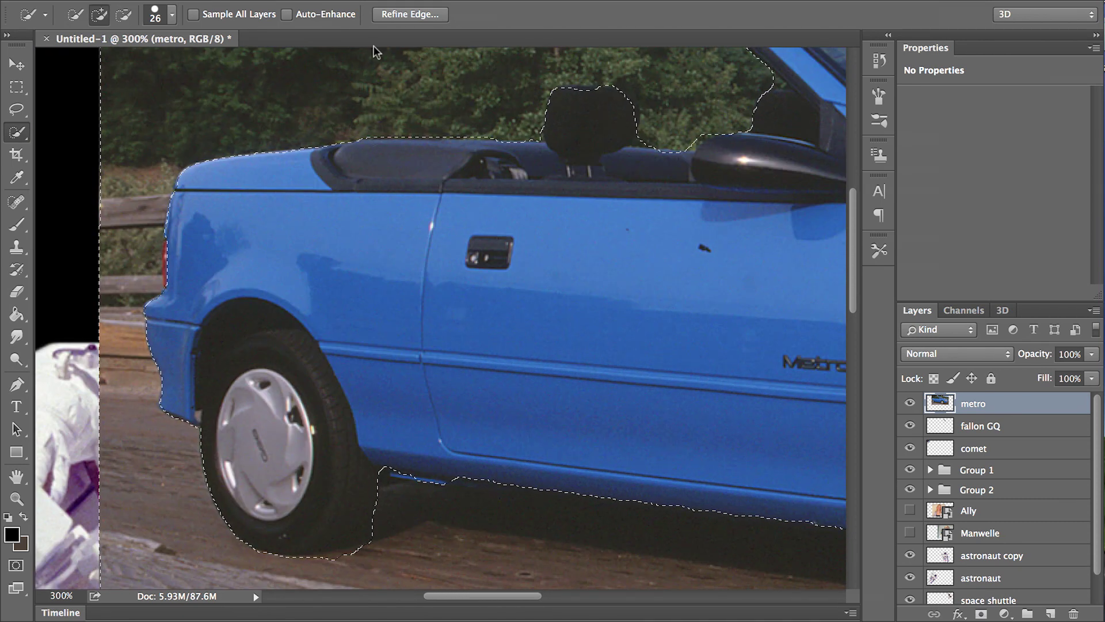
pyautogui.click(406, 16)
pyautogui.moveTo(833, 418); pyautogui.dragTo(832, 417)
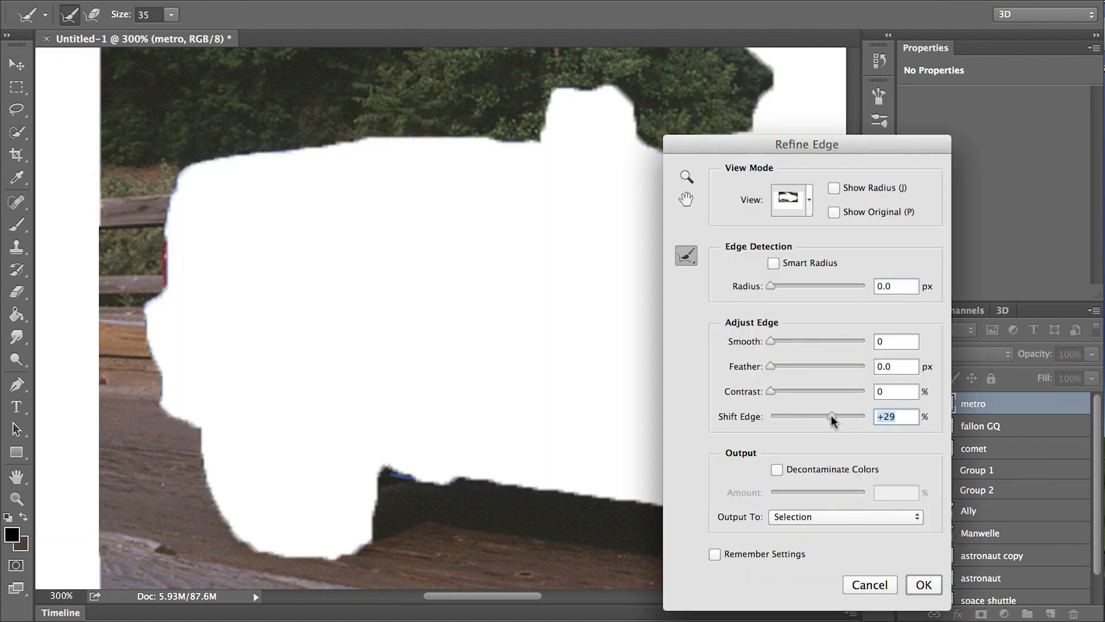
pyautogui.moveTo(771, 341); pyautogui.dragTo(781, 366)
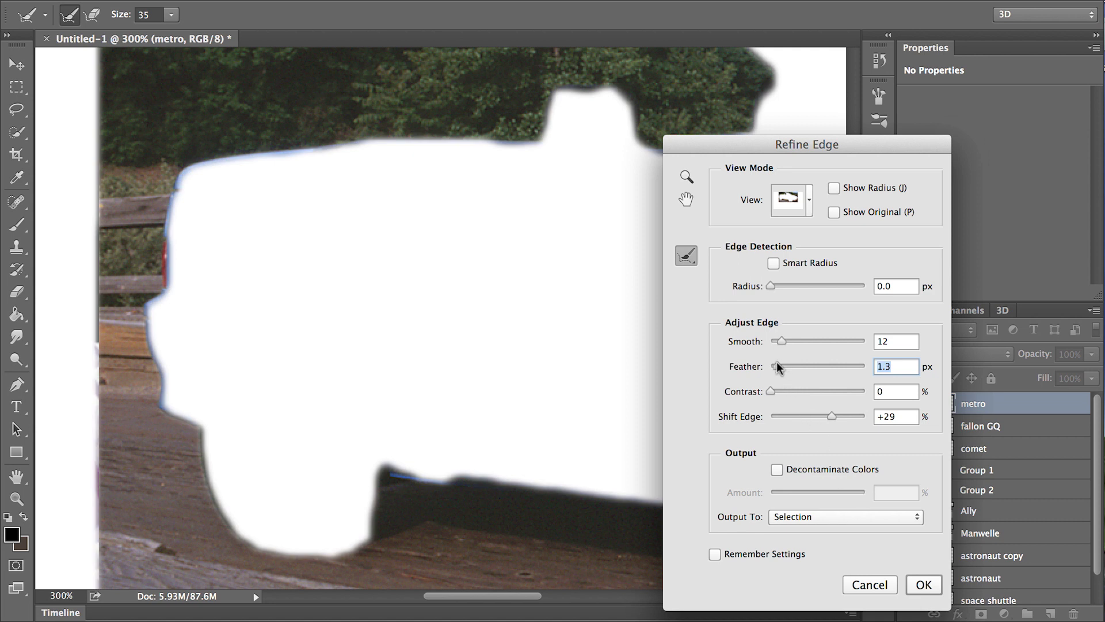
pyautogui.click(929, 584)
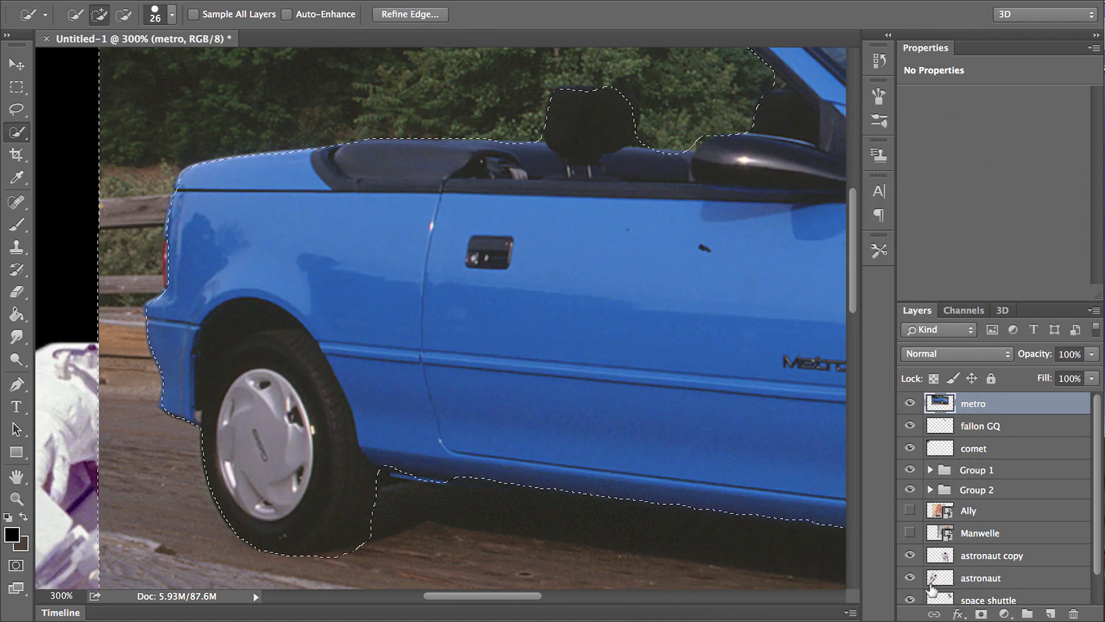
# Delete the selected background around the blue car and deselect.
pyautogui.press('Delete')
pyautogui.press('super+d')
pyautogui.hotkey('ctrl', '-')
pyautogui.hotkey('ctrl', '-')
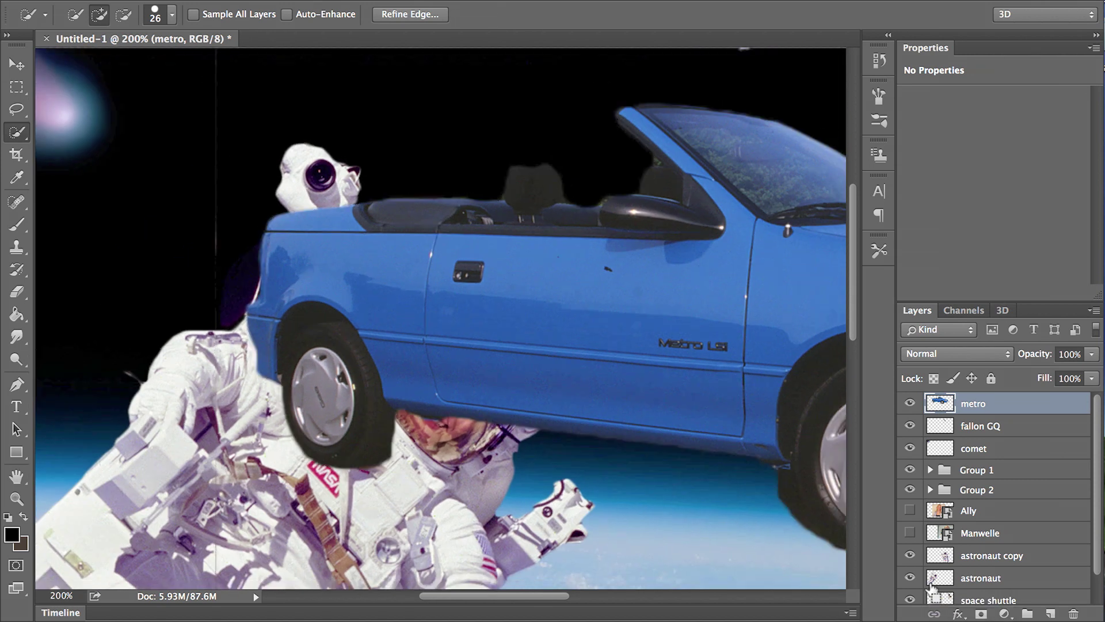
pyautogui.scroll(-1, 931, 586)
pyautogui.scroll(1, 931, 586)
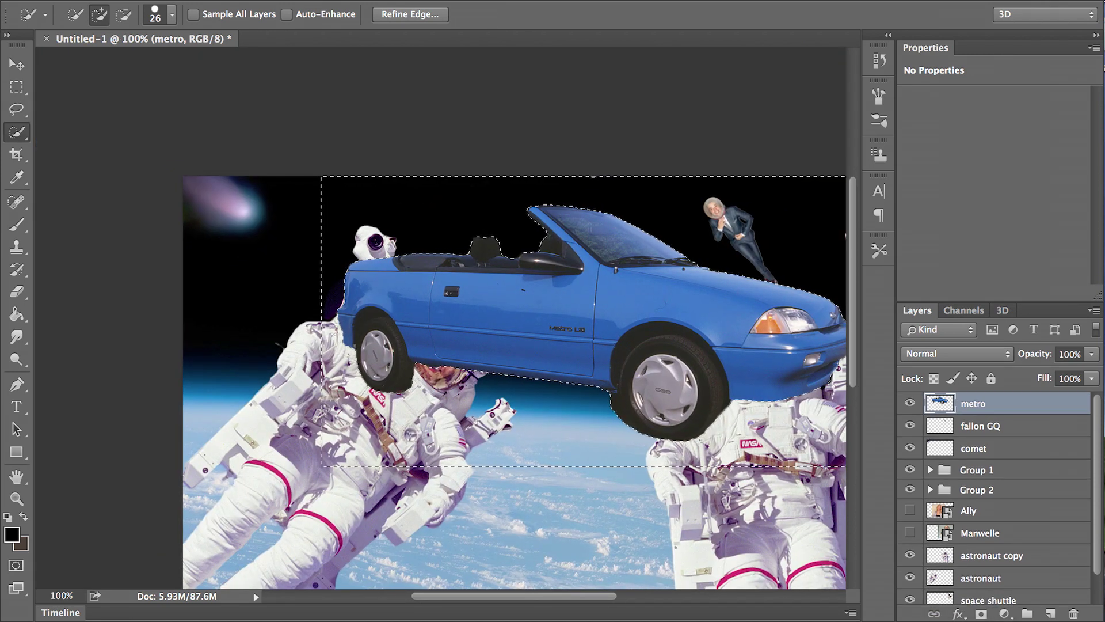
pyautogui.hscroll(8, 747, 573)
pyautogui.hotkey('ctrl', 'd')
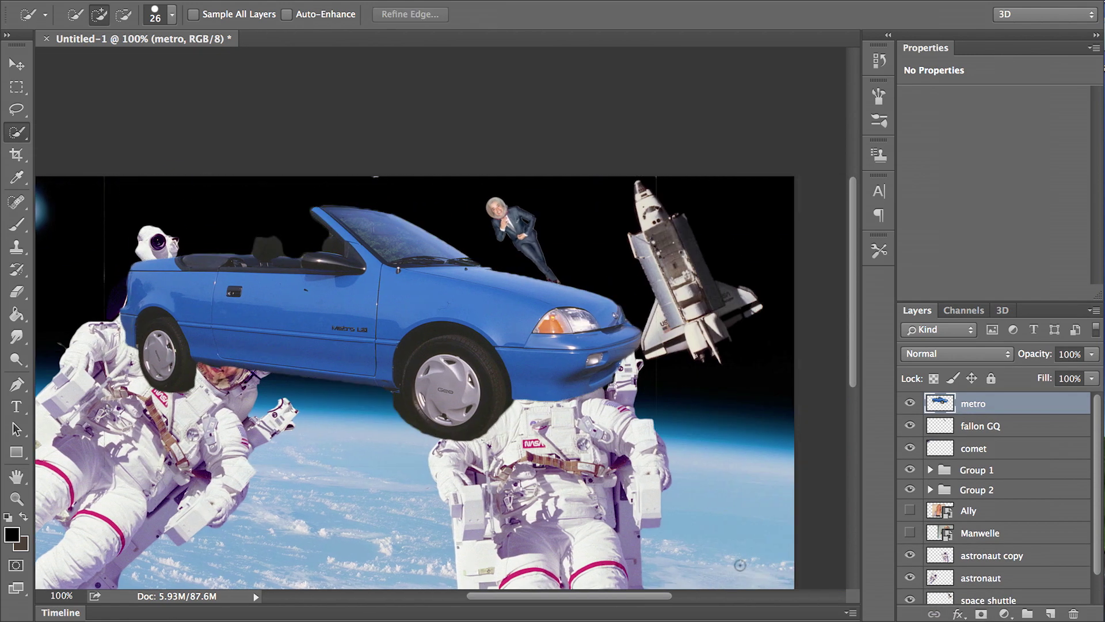
pyautogui.hscroll(-2, 532, 467)
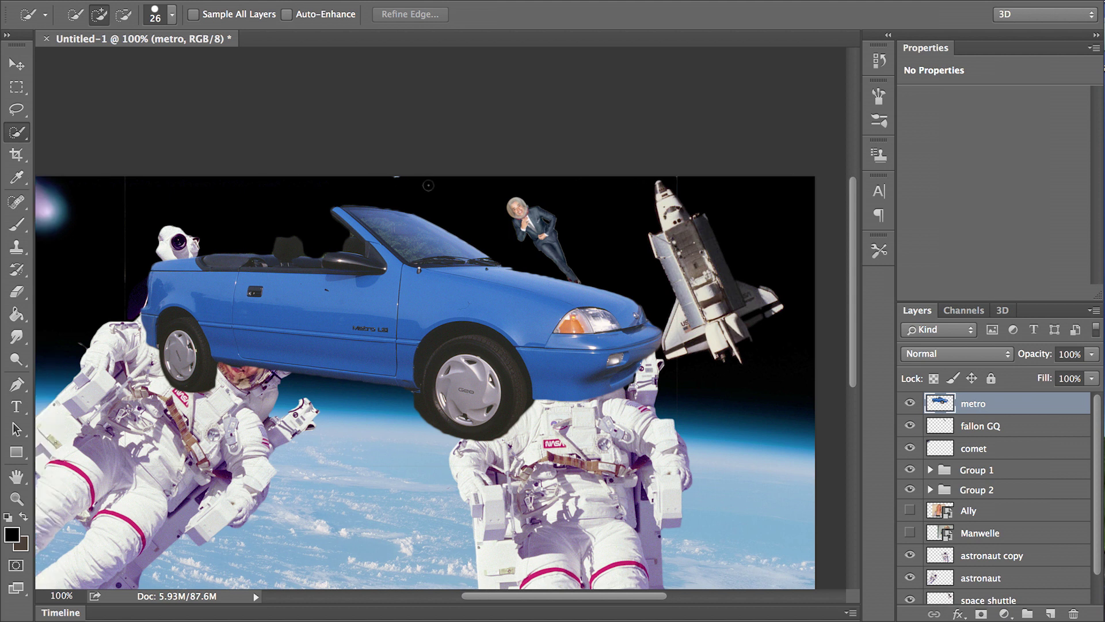
# Scale the car down to about 13% and place it in the black sky between the left astronaut and the man in the suit.
pyautogui.click(17, 291)
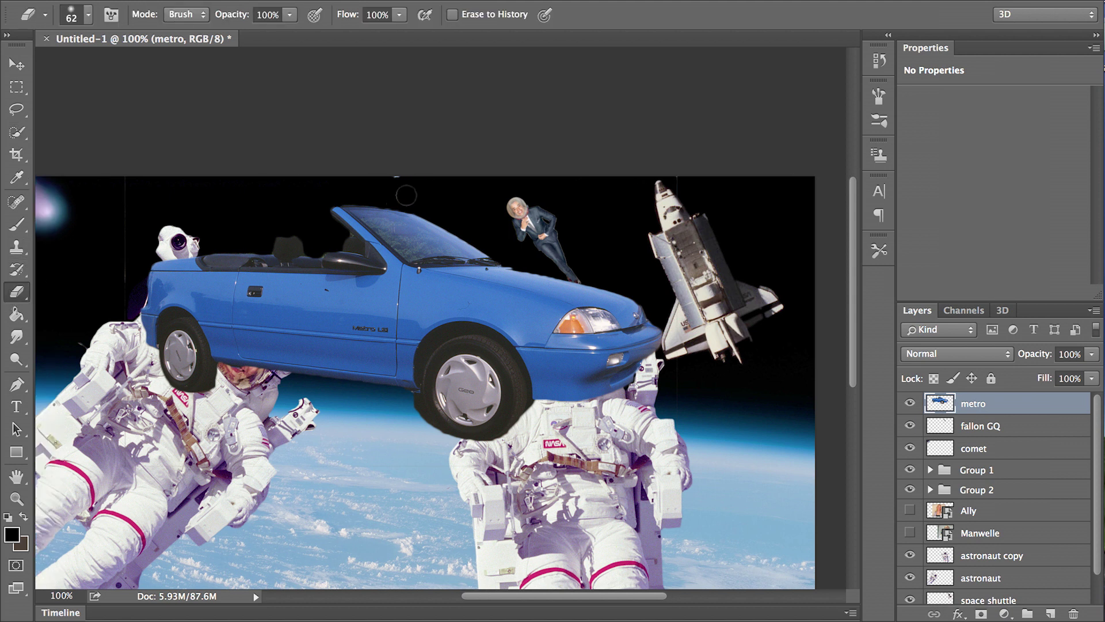
pyautogui.hotkey('ctrl', 't')
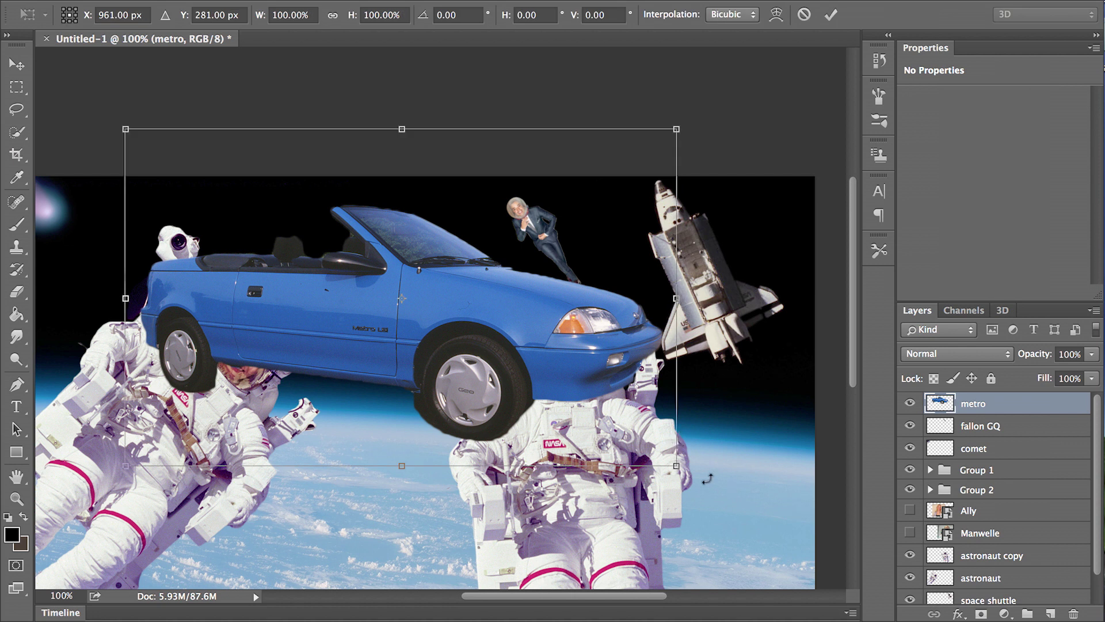
pyautogui.moveTo(675, 466); pyautogui.dragTo(373, 246)
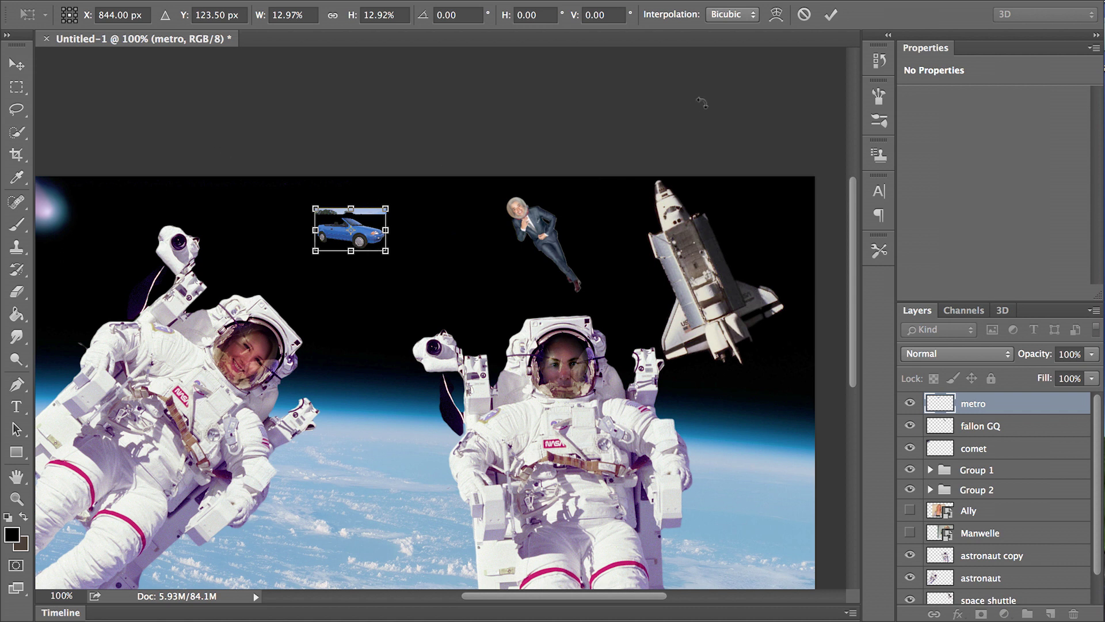
pyautogui.click(831, 14)
pyautogui.press('e')
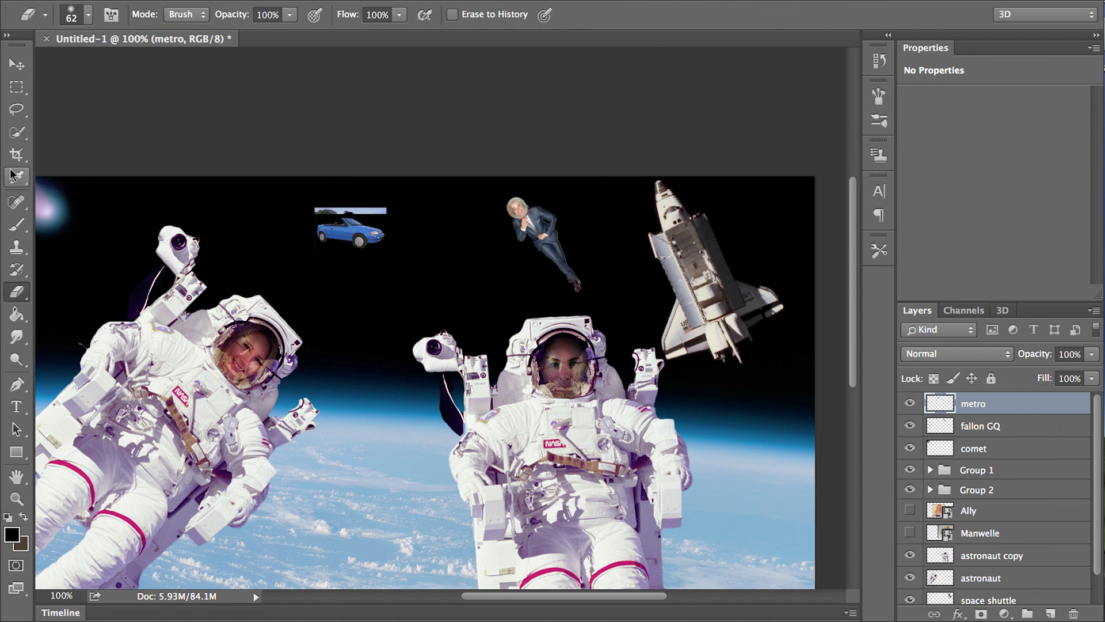
# Delete the leftover strip of background above the small car using a rectangular marquee, and deselect.
pyautogui.click(16, 87)
pyautogui.moveTo(266, 173); pyautogui.dragTo(415, 216)
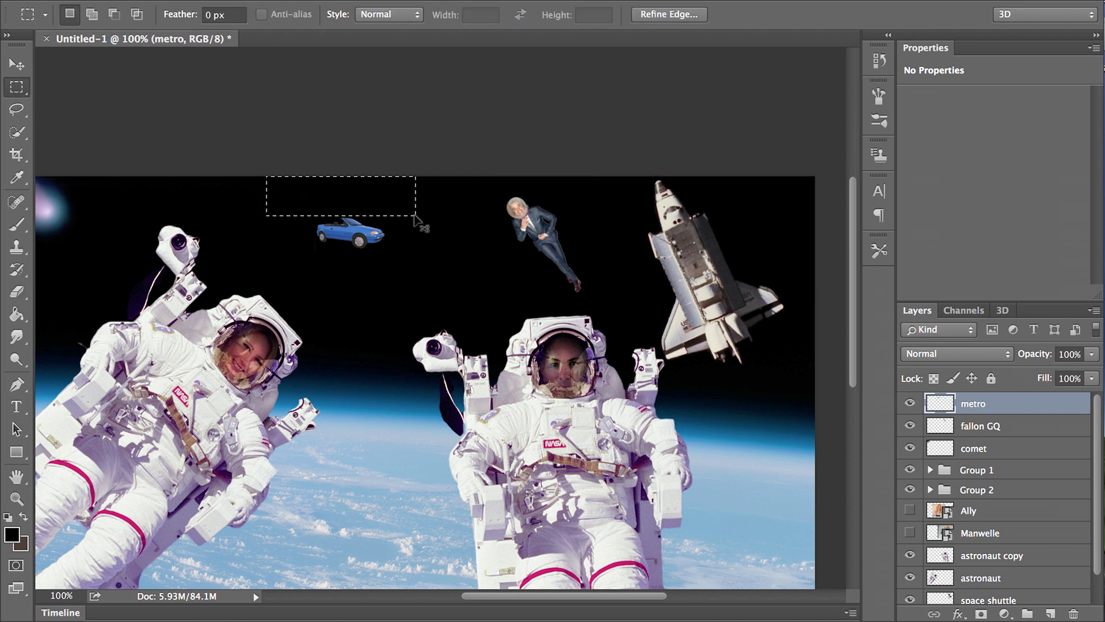
pyautogui.click(414, 216)
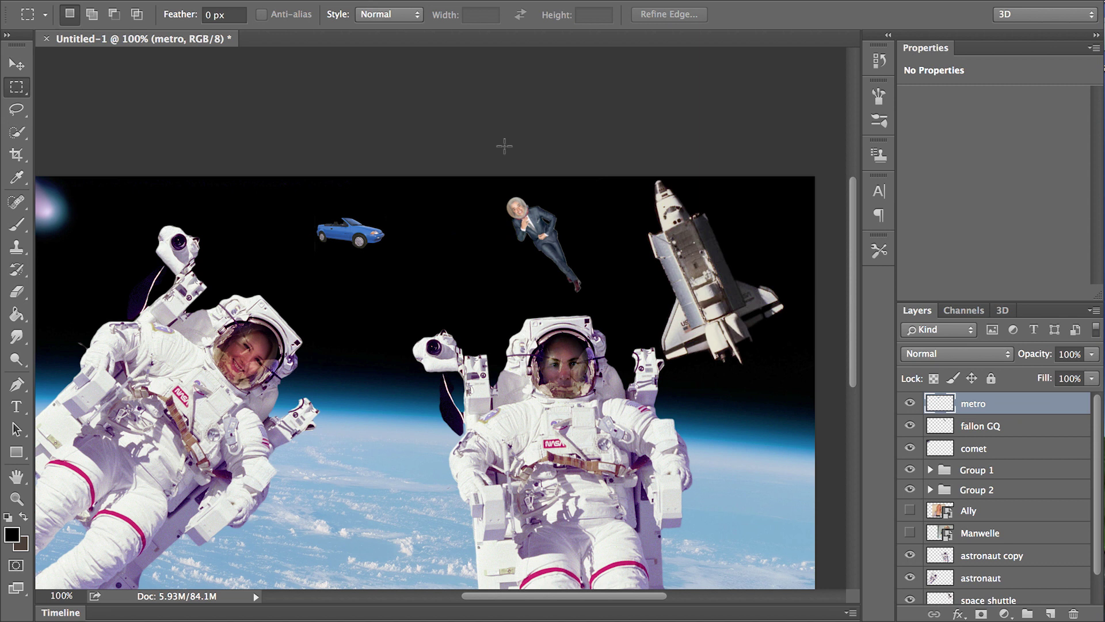
# Load the metro layer's pixels as a selection and open the Lighting Effects filter on it.
pyautogui.keyDown('super'); pyautogui.click(944, 406); pyautogui.keyUp('super')
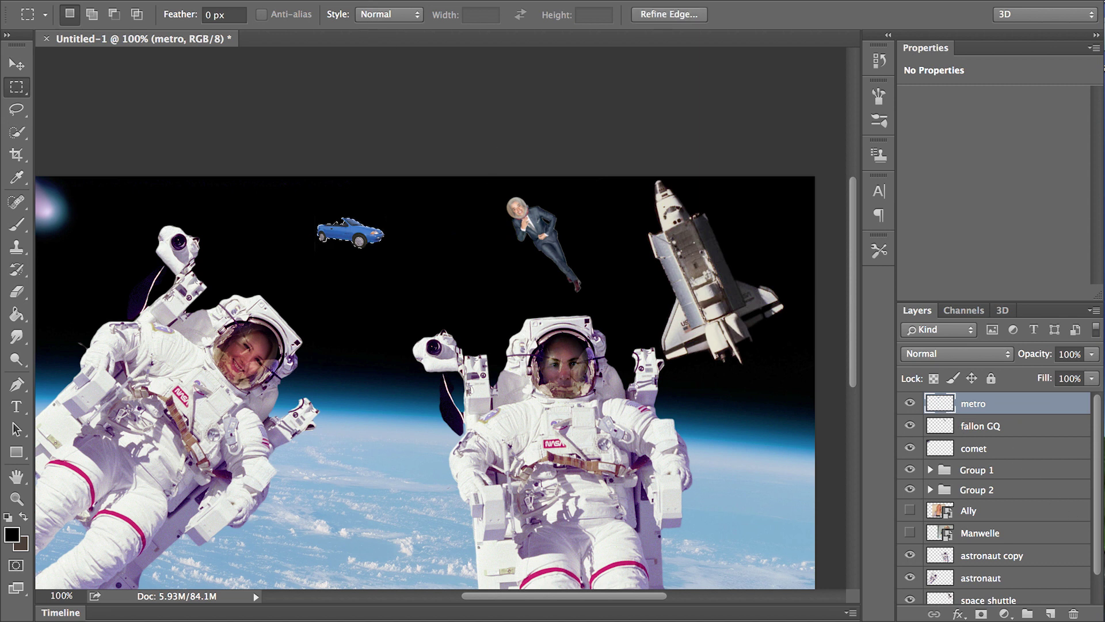
pyautogui.click(220, 0)
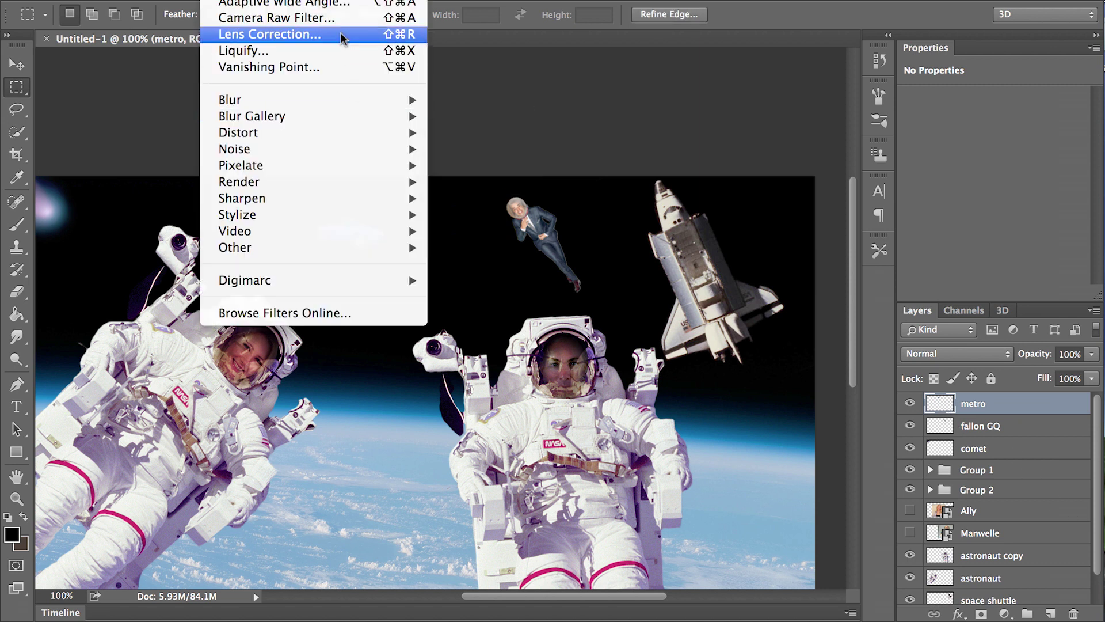
pyautogui.moveTo(388, 181)
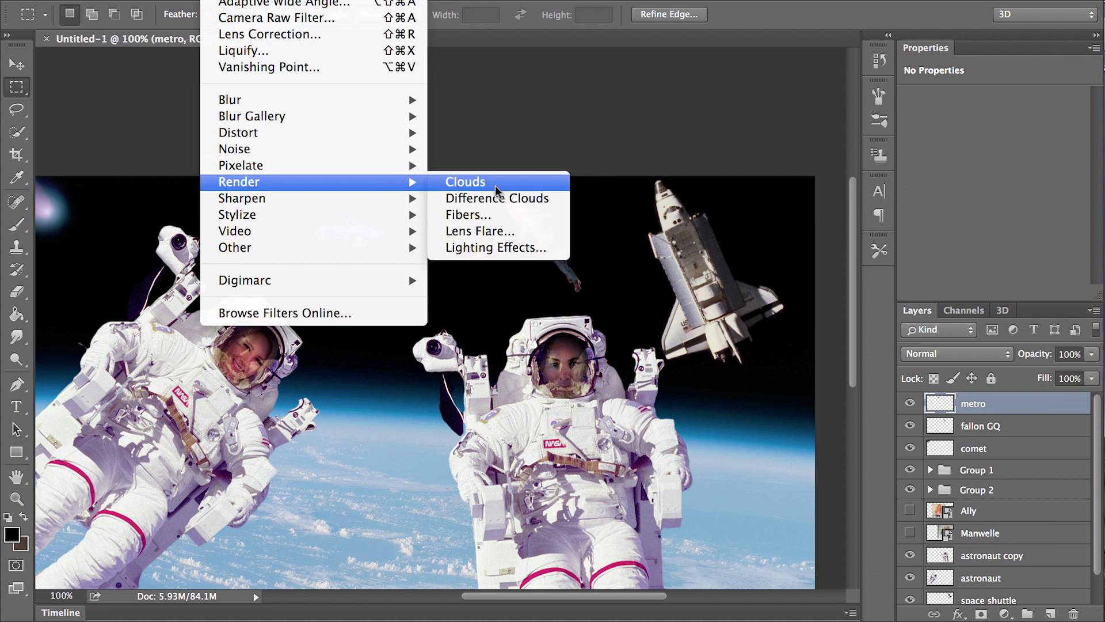
pyautogui.click(500, 241)
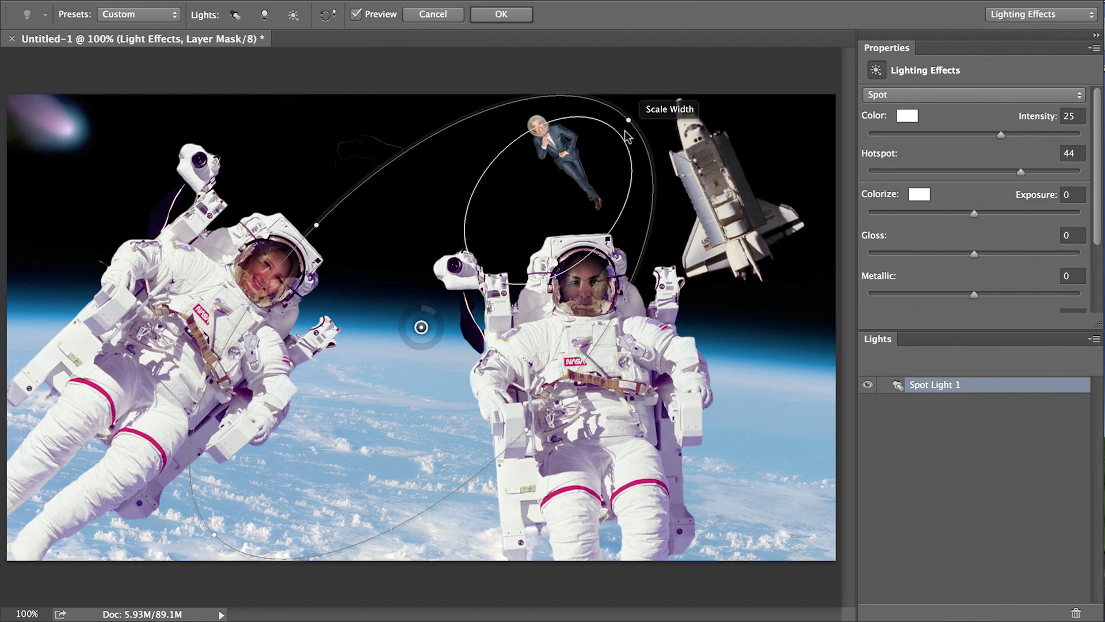
# Scale, rotate and move the spotlight into a narrow diagonal ellipse reaching from the blue car toward the right-hand astronaut.
pyautogui.moveTo(629, 120); pyautogui.dragTo(280, 68)
pyautogui.moveTo(481, 378); pyautogui.dragTo(442, 349)
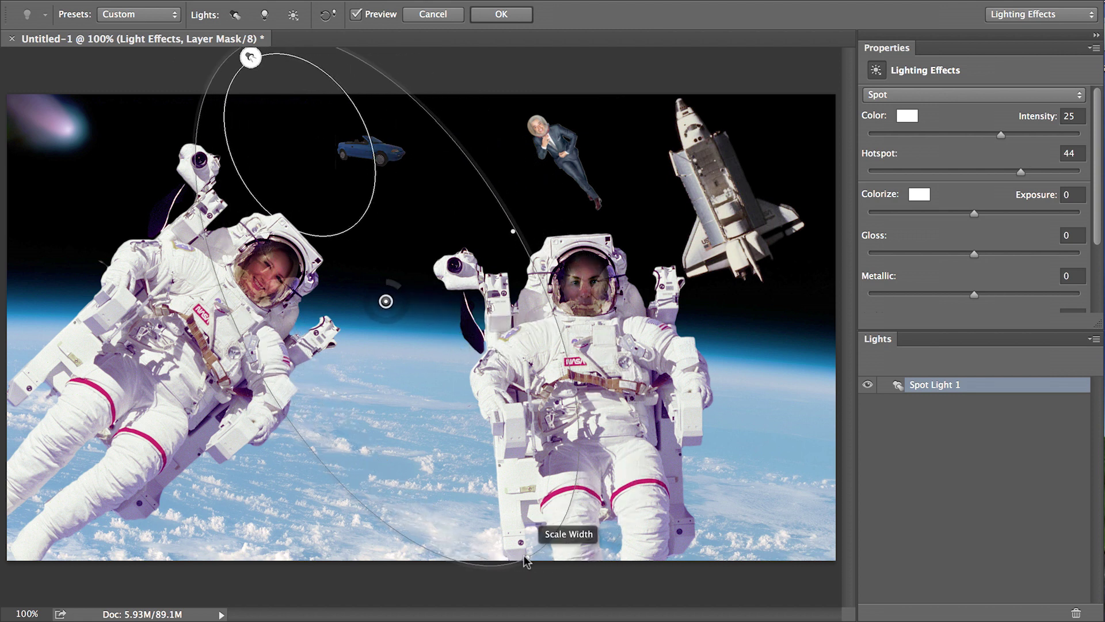
pyautogui.moveTo(527, 557); pyautogui.dragTo(408, 485)
pyautogui.moveTo(450, 281); pyautogui.dragTo(481, 164)
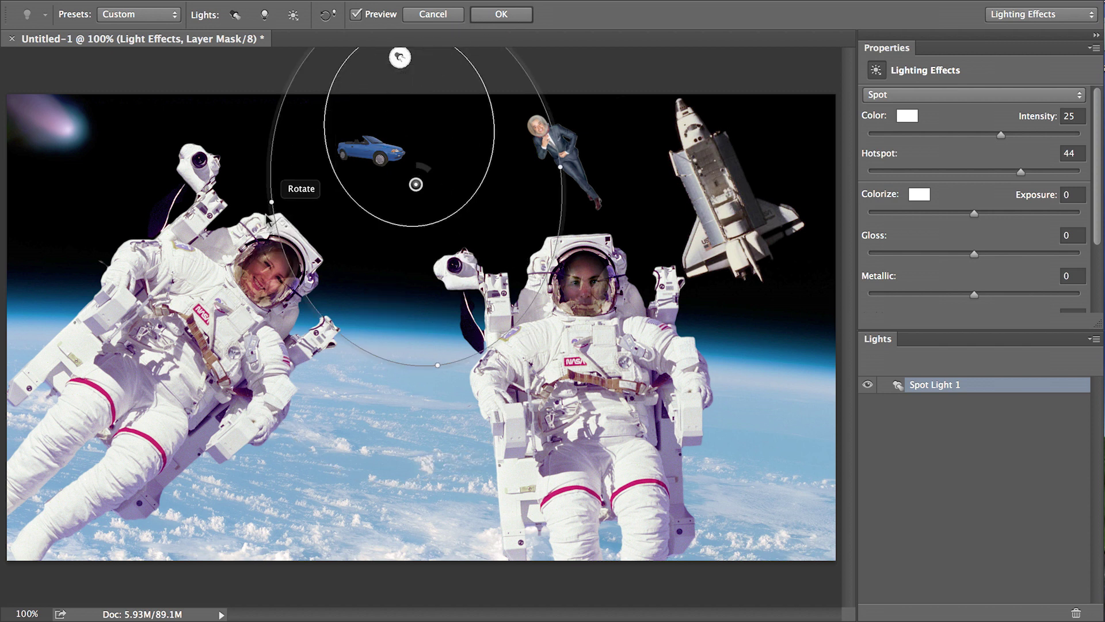
pyautogui.moveTo(271, 201); pyautogui.dragTo(378, 230)
pyautogui.moveTo(334, 131); pyautogui.dragTo(431, 210)
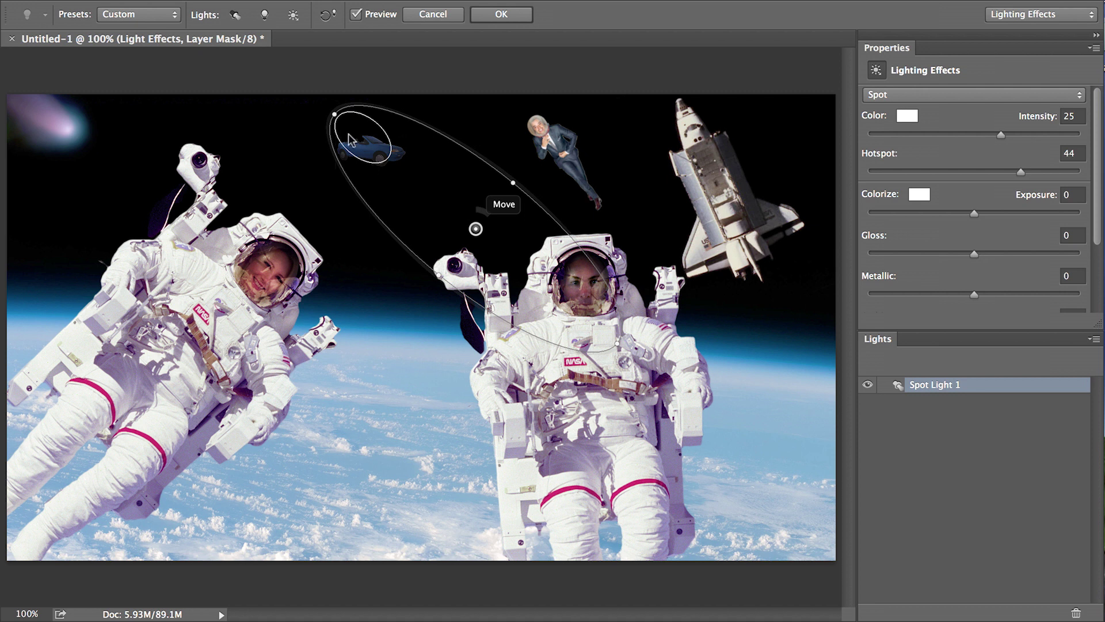
# Align the spotlight's upper end with the blue car, widen its hotspot to 71, and apply the lighting.
pyautogui.moveTo(335, 114); pyautogui.dragTo(317, 112)
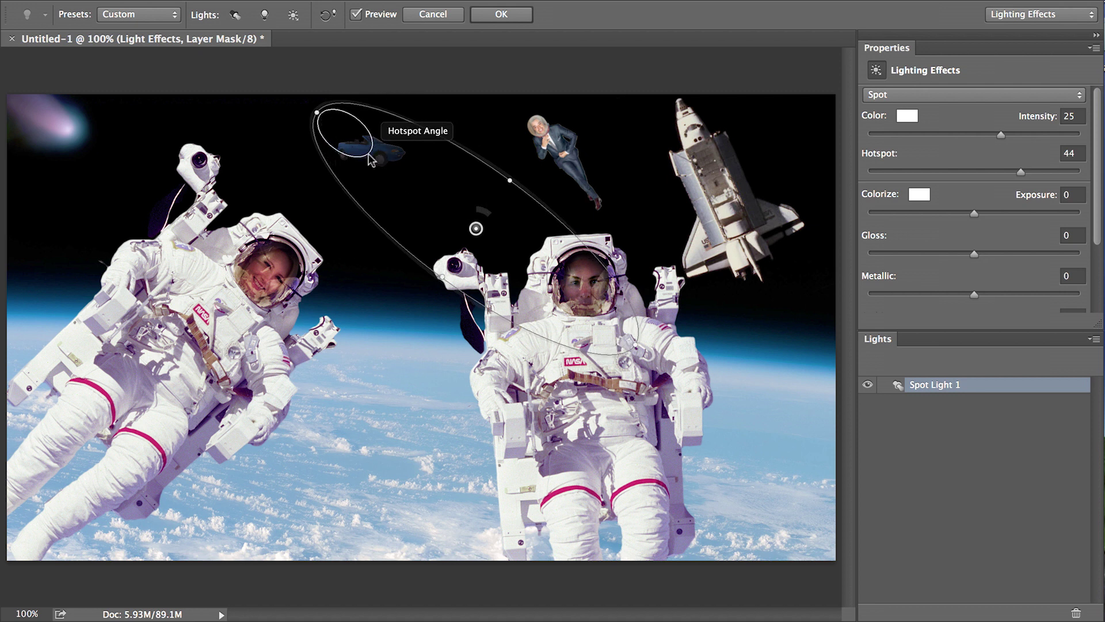
pyautogui.moveTo(366, 155); pyautogui.dragTo(371, 167)
pyautogui.moveTo(522, 199); pyautogui.dragTo(536, 184)
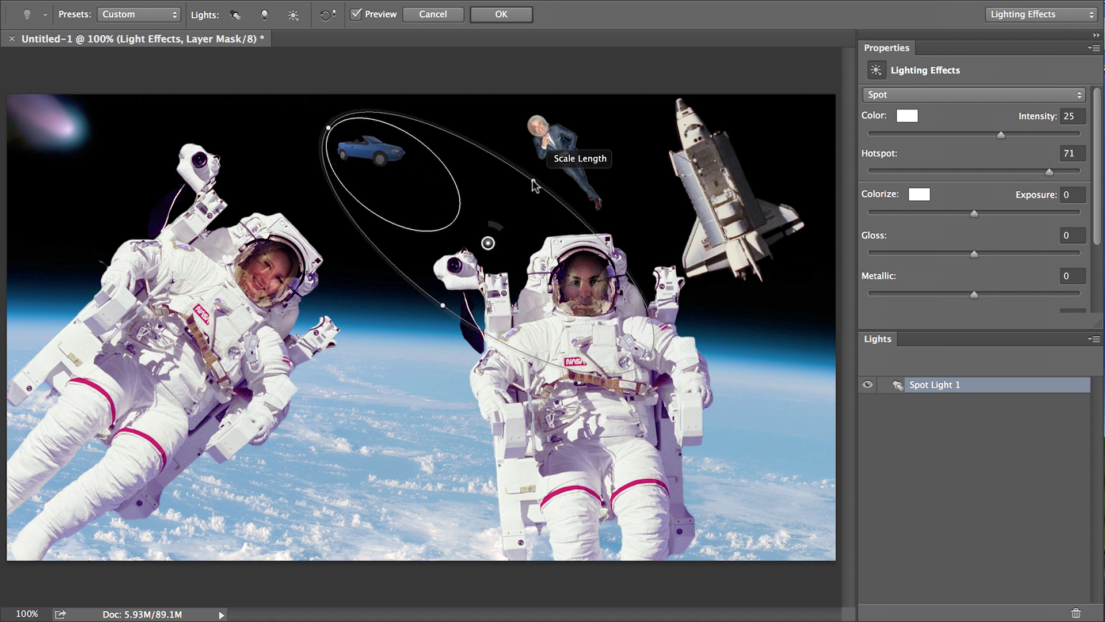
pyautogui.click(512, 15)
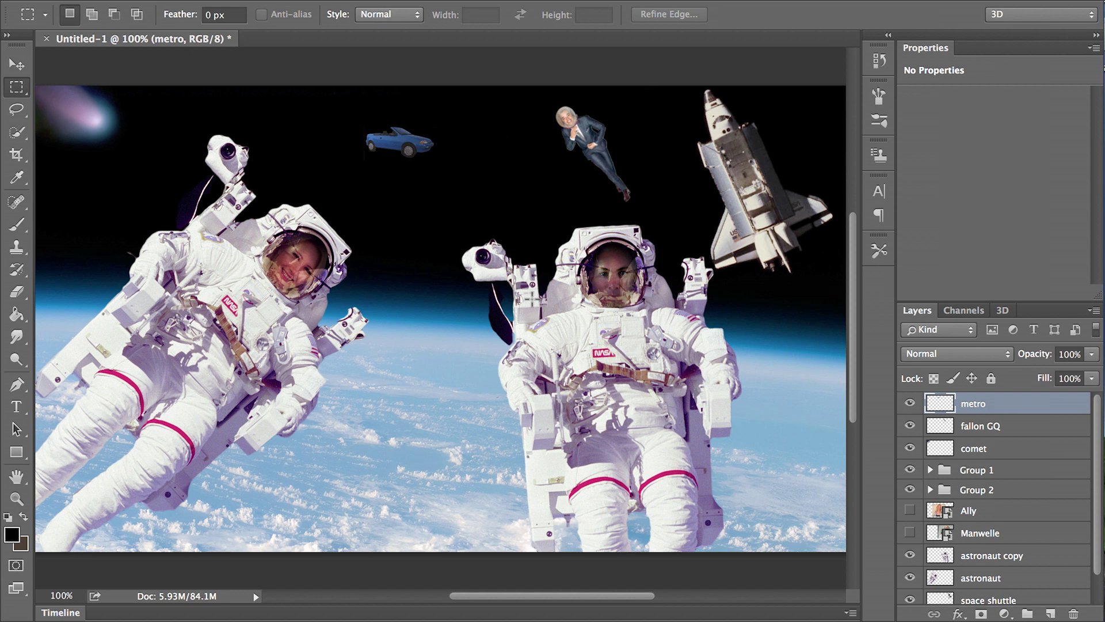
# Undo the car's lighting and reapply Lighting Effects with the spotlight ellipse stretched wider around the car.
pyautogui.press('alt+super+z')
pyautogui.press('alt+super+z')
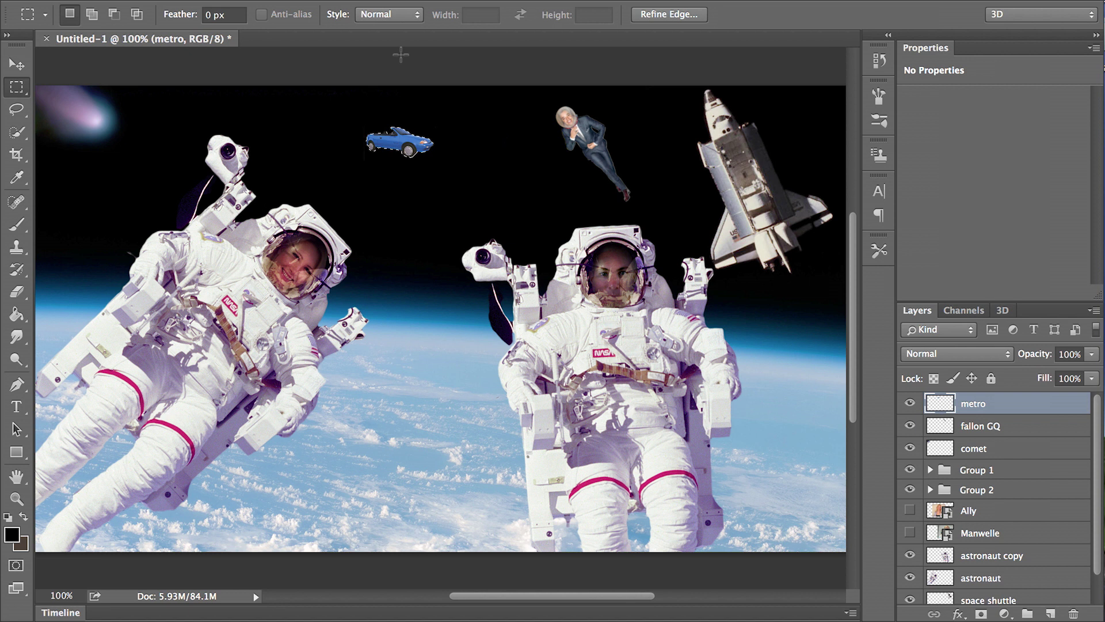
pyautogui.click(222, 2)
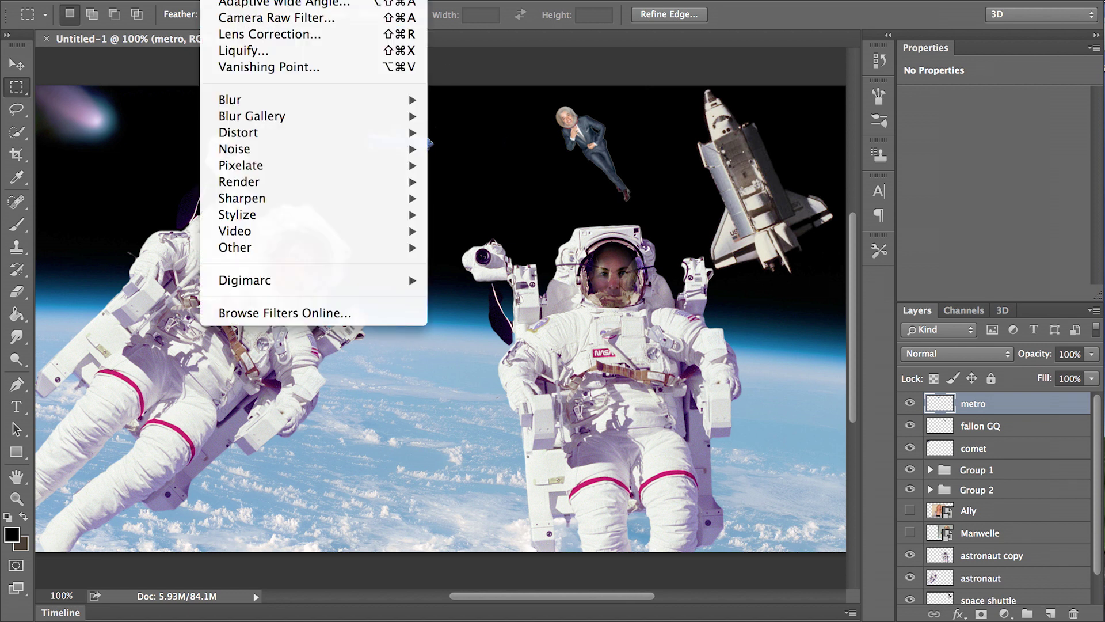
pyautogui.moveTo(311, 101)
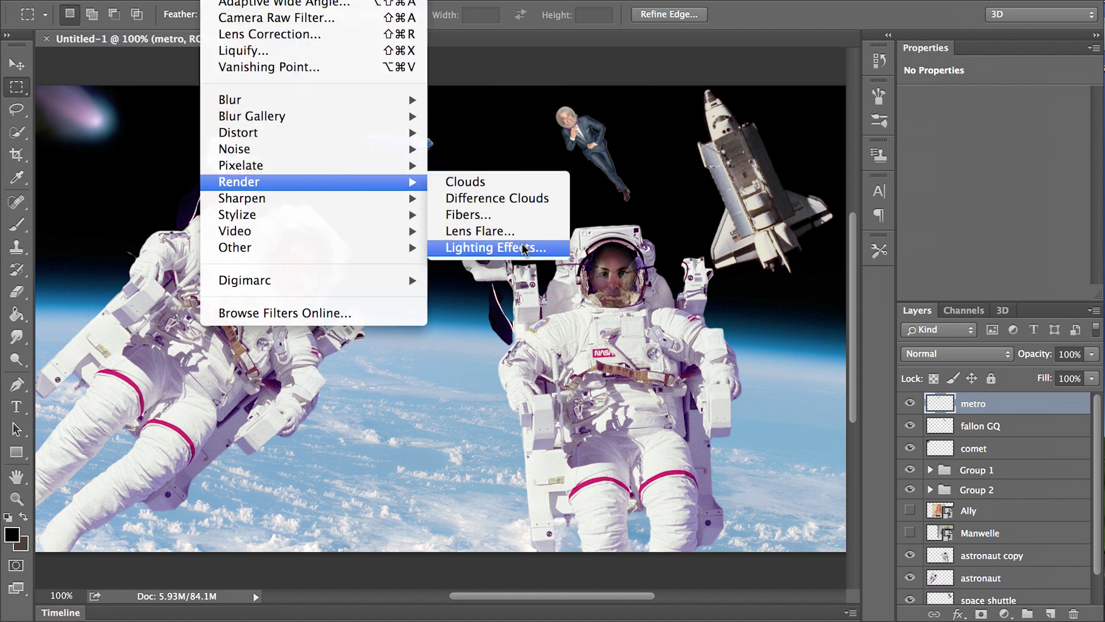
pyautogui.click(524, 252)
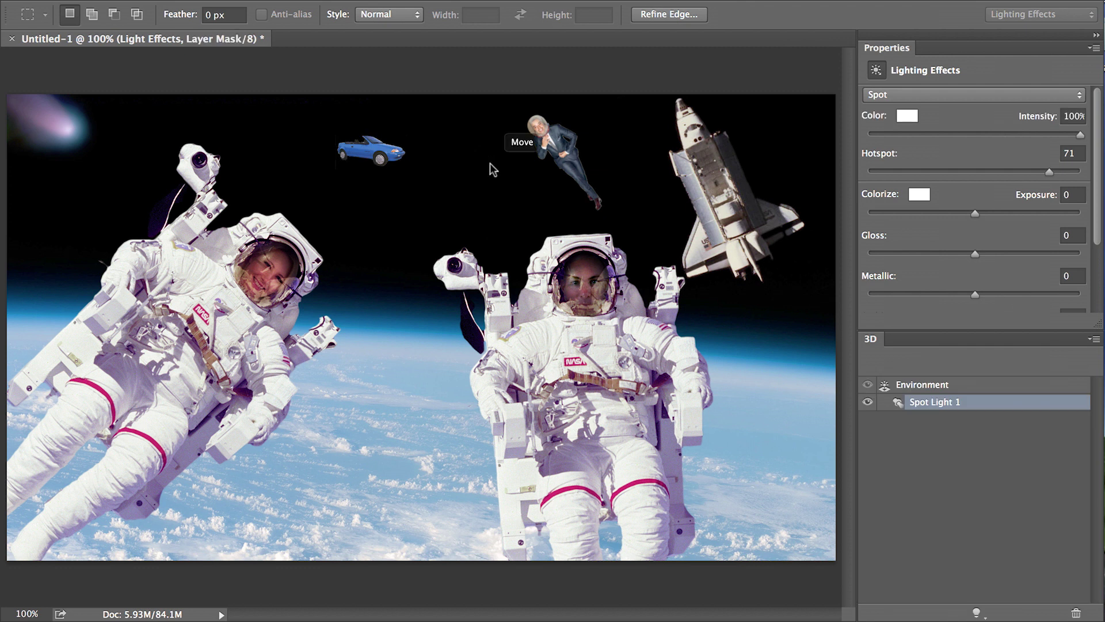
pyautogui.moveTo(534, 180); pyautogui.dragTo(553, 163)
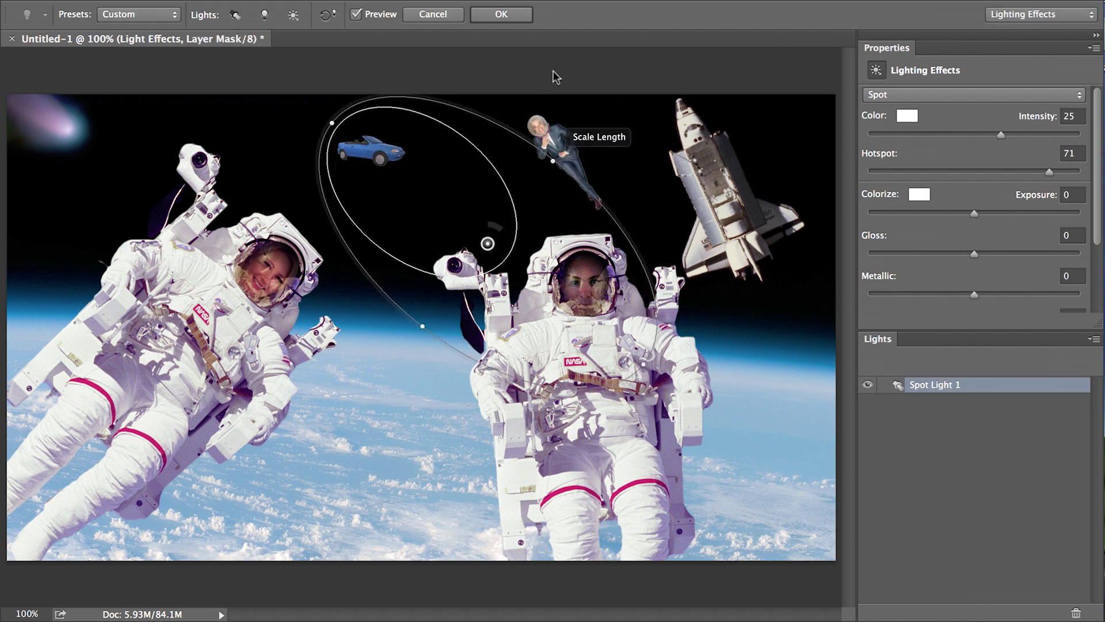
pyautogui.click(505, 14)
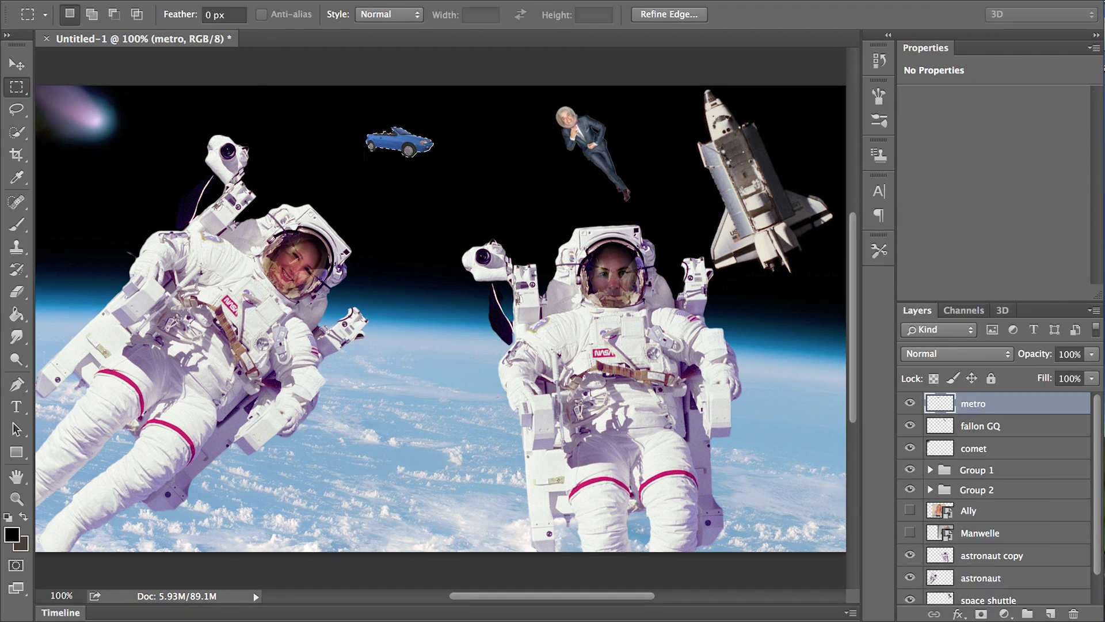
# Try a blur on the small blue car and load its outline as a selection.
pyautogui.click(217, 0)
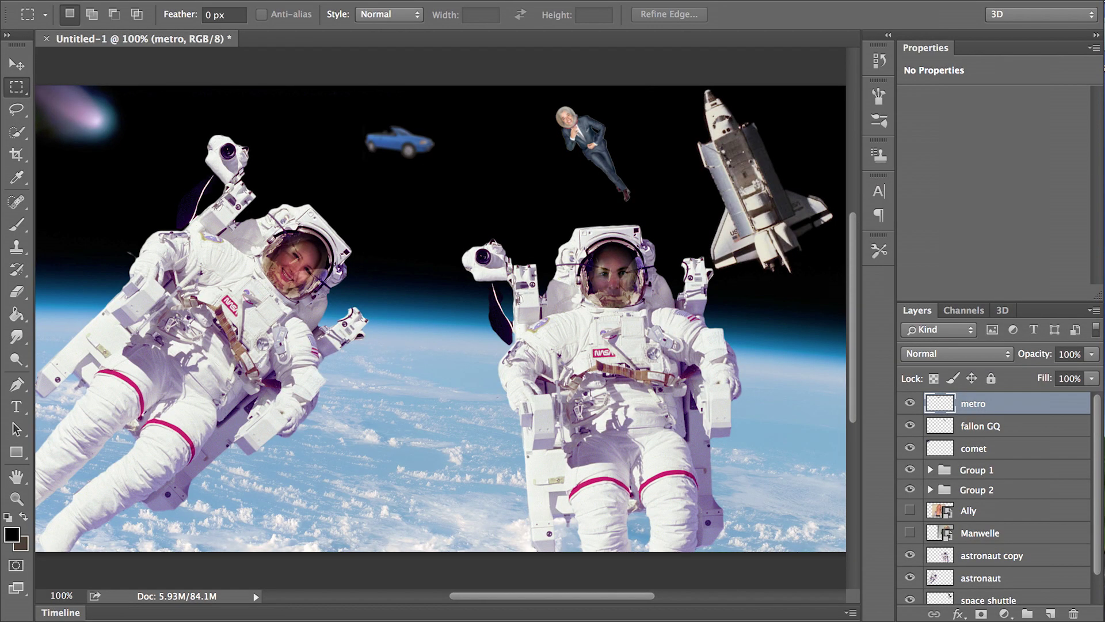
pyautogui.keyDown('ctrl'); pyautogui.click(943, 415); pyautogui.keyUp('ctrl')
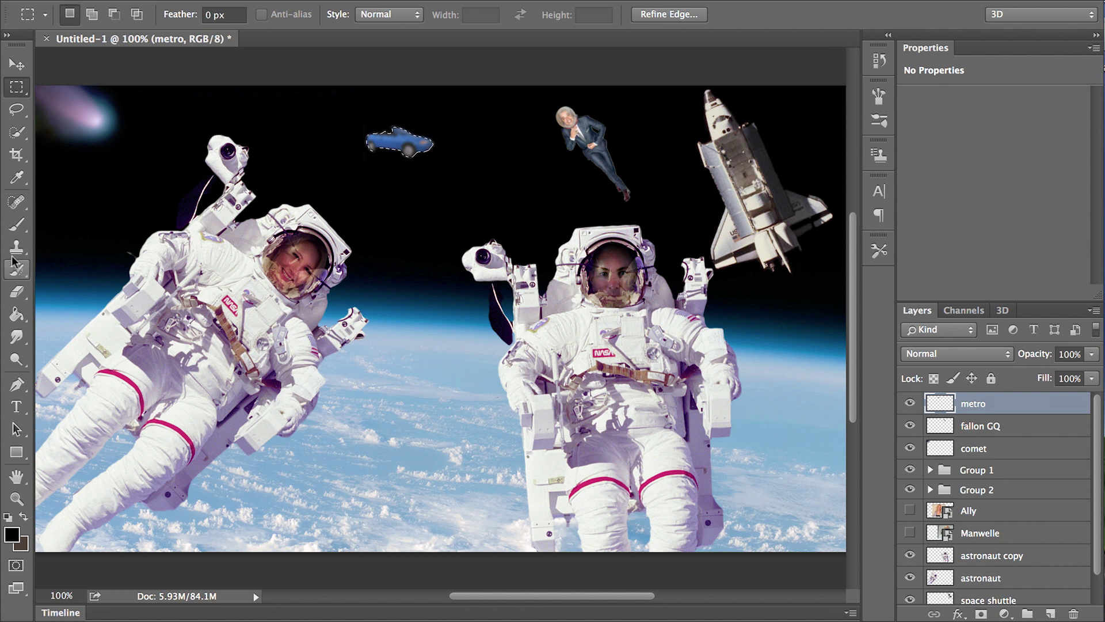
pyautogui.press('b')
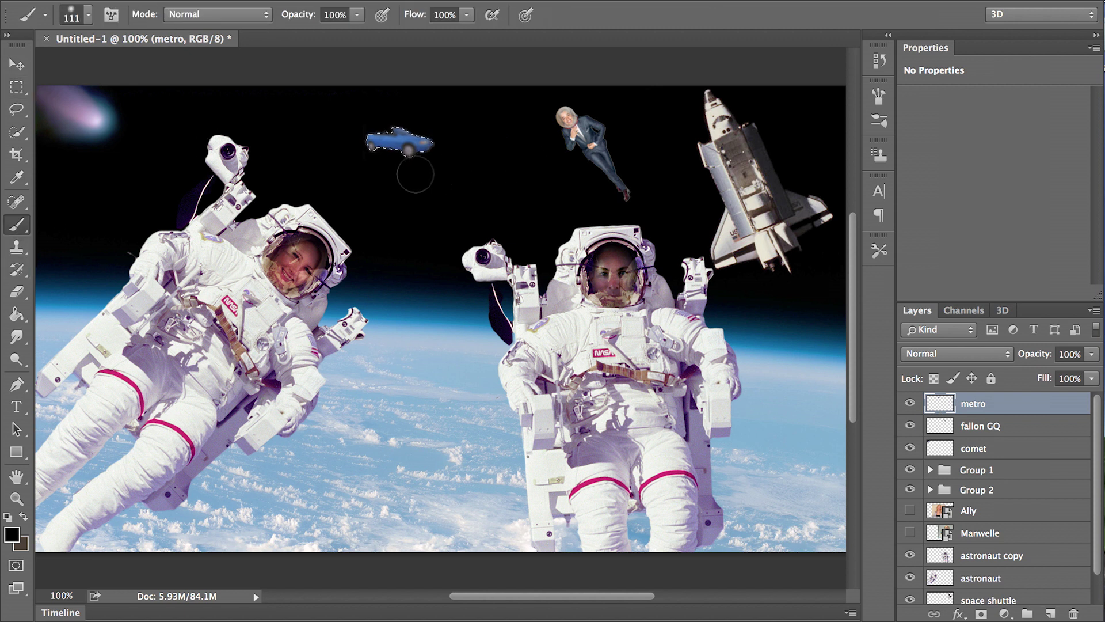
pyautogui.hotkey('ctrl', 'd')
pyautogui.hotkey('ctrl', 'z')
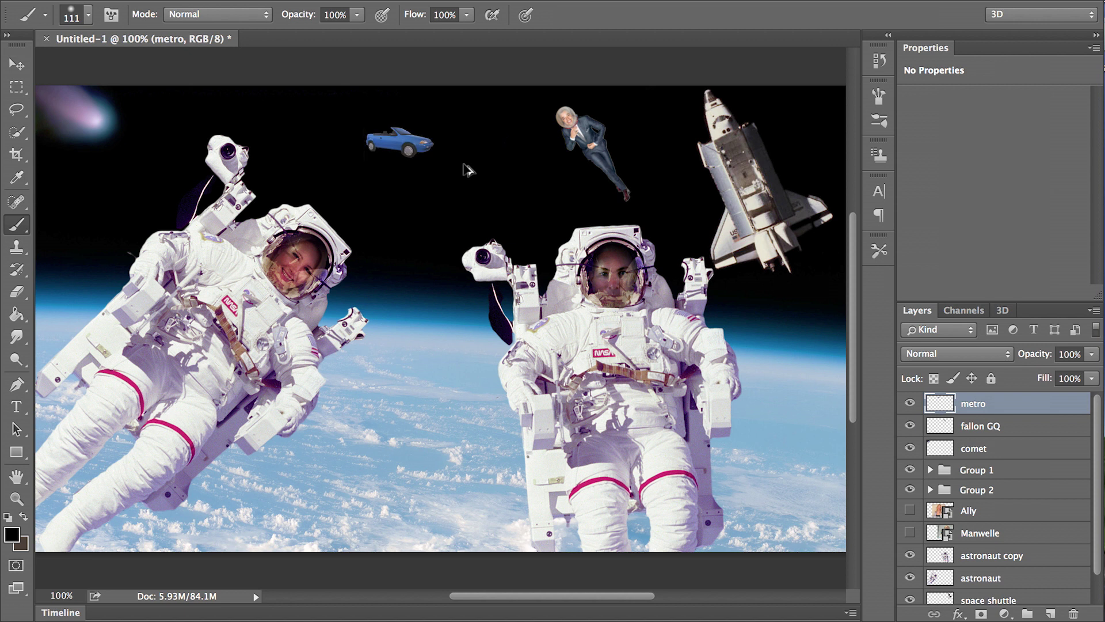
# Run the Lens Blur filter on the metro layer.
pyautogui.click(217, 1)
pyautogui.moveTo(289, 101)
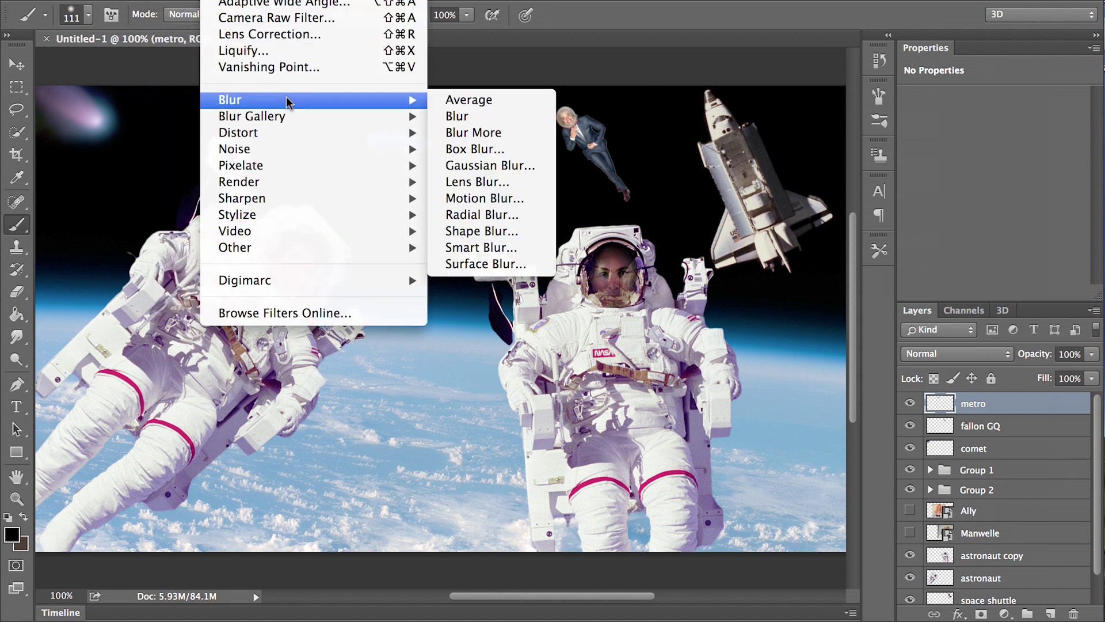
pyautogui.click(478, 182)
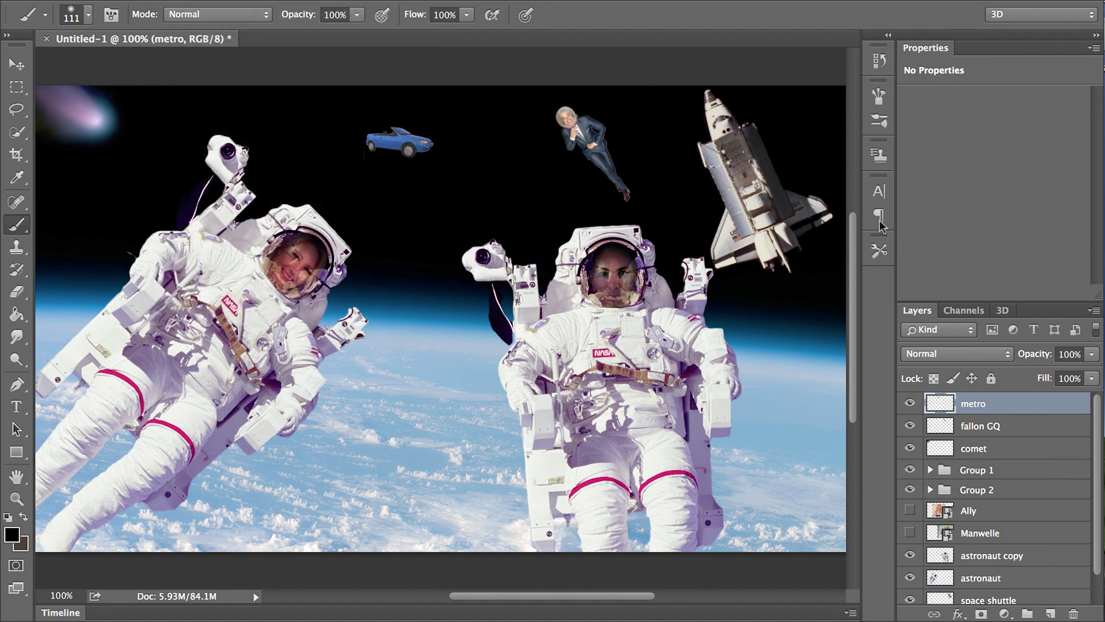
pyautogui.click(1072, 225)
# Rotate the blue car counter-clockwise until its nose points up, and darken its shading with Lighting Effects on the layer's selection.
pyautogui.press('v')
pyautogui.hotkey('ctrl', 't')
pyautogui.moveTo(472, 167)
pyautogui.mouseDown()
pyautogui.moveTo(487, 100)
pyautogui.moveTo(459, 67)
pyautogui.mouseUp()
pyautogui.click(831, 14)
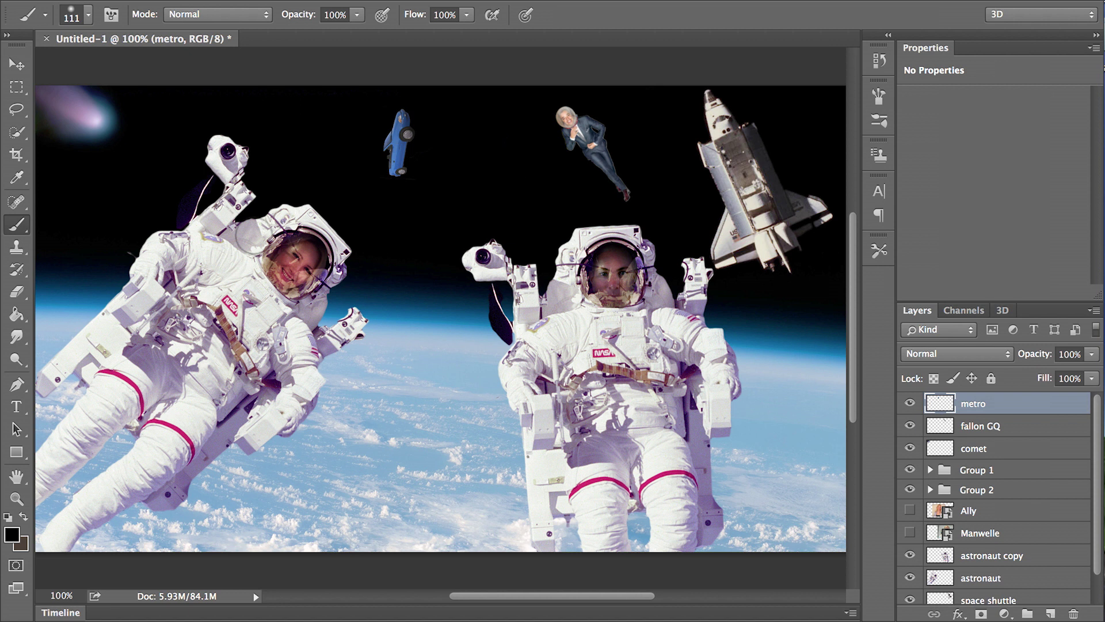
pyautogui.keyDown('ctrl'); pyautogui.click(944, 405); pyautogui.keyUp('ctrl')
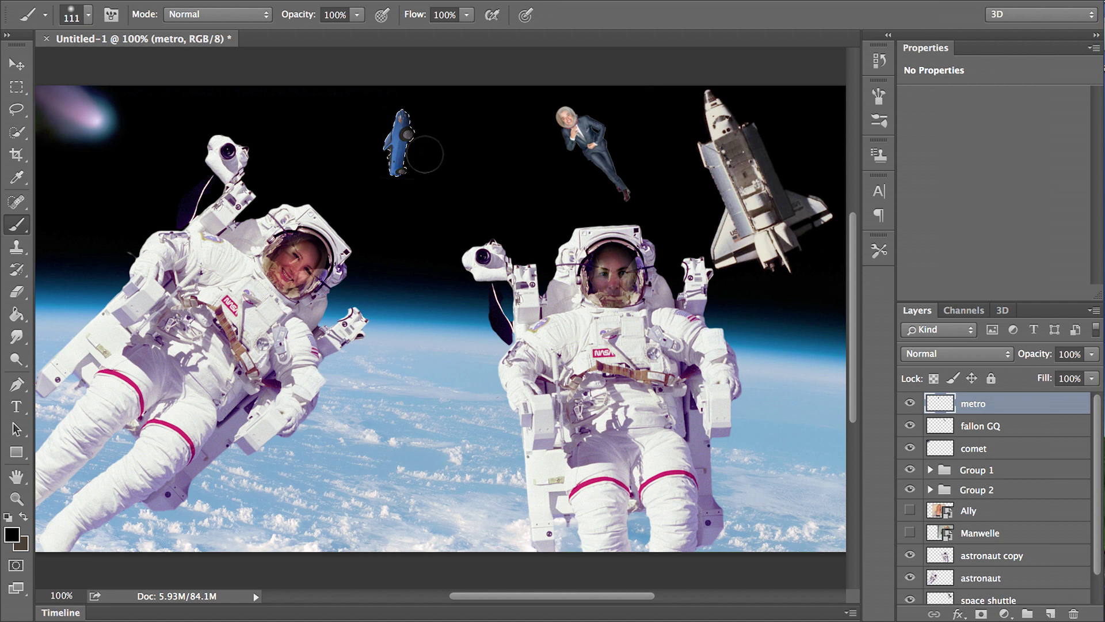
pyautogui.click(527, 17)
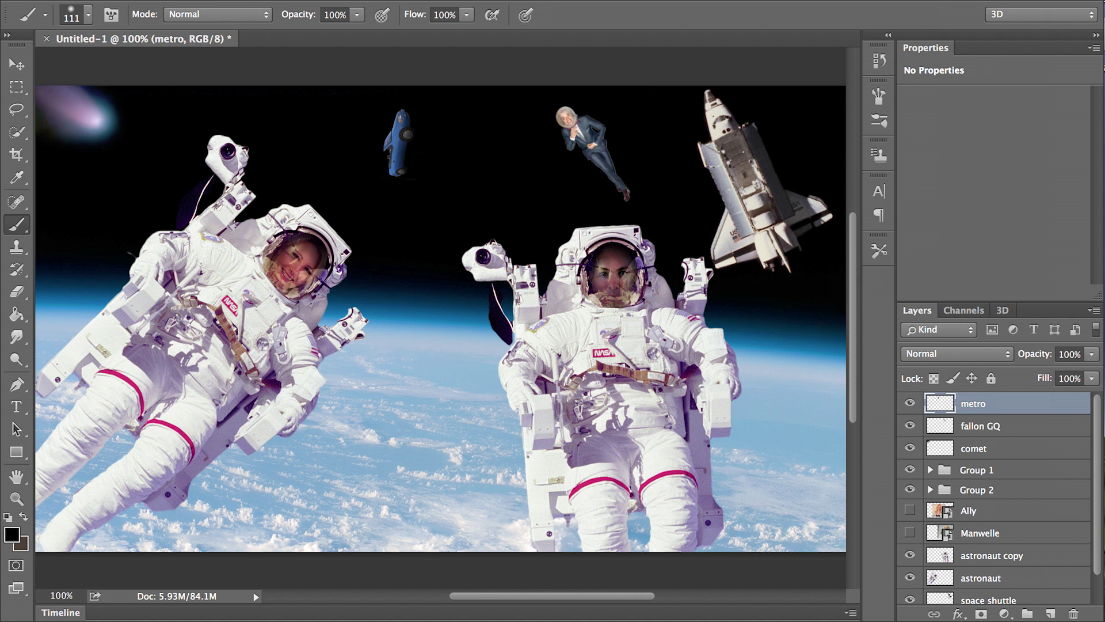
# Switch to Finder and place sun chips.jpg from the source folder into the space composite.
pyautogui.press('super+Tab')
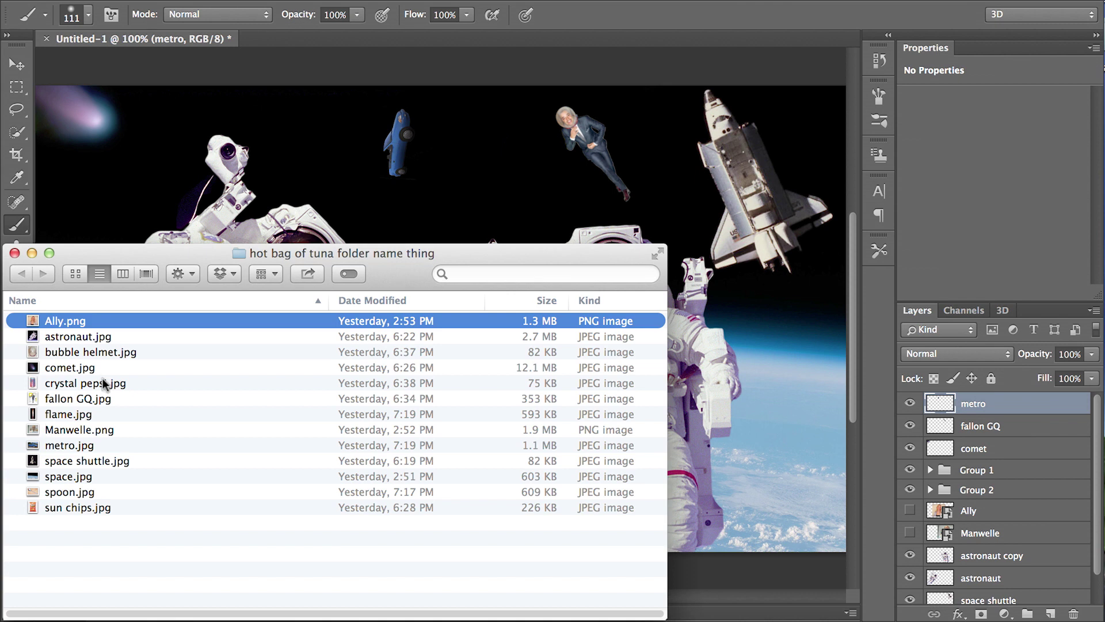
pyautogui.moveTo(77, 510); pyautogui.dragTo(424, 202)
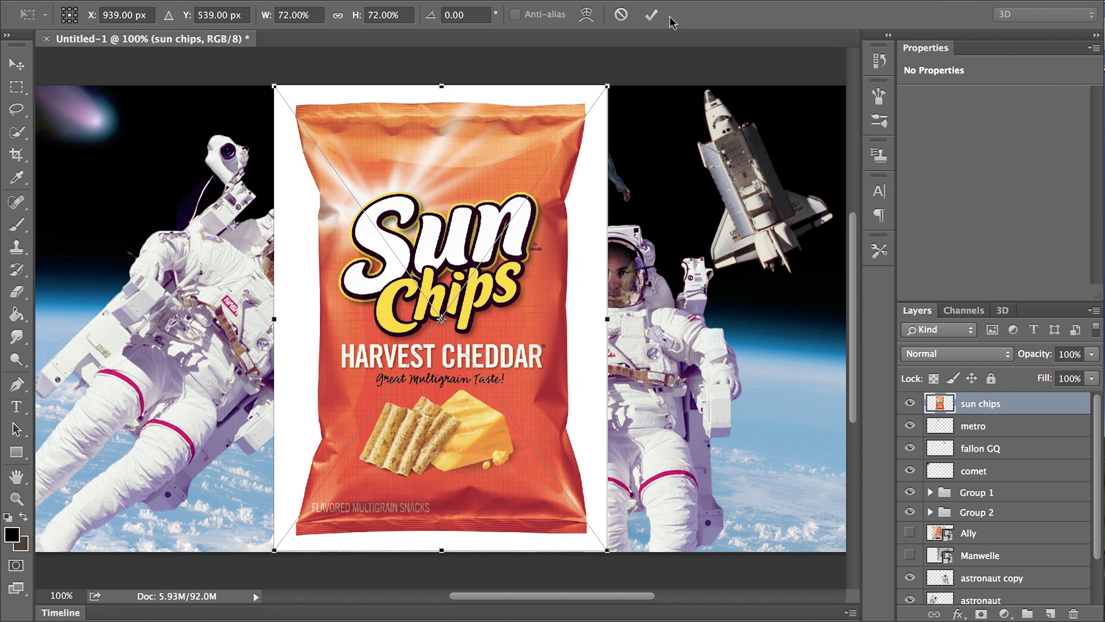
pyautogui.click(652, 15)
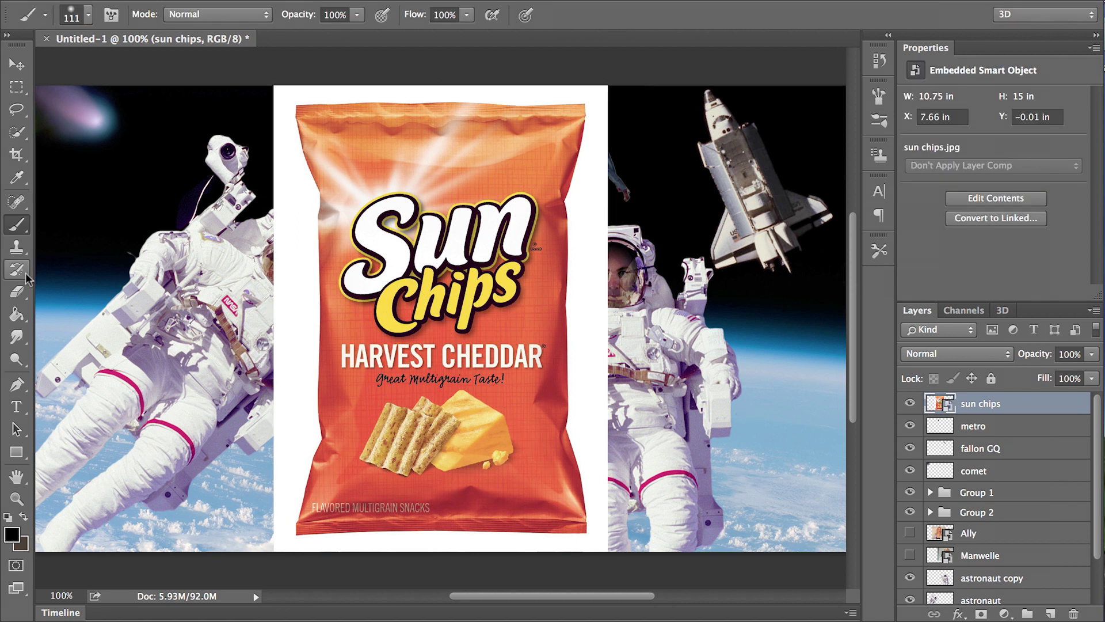
# Select the white background around the chip bag with the Magic Wand, rasterize the layer, delete the background, and deselect.
pyautogui.click(19, 132)
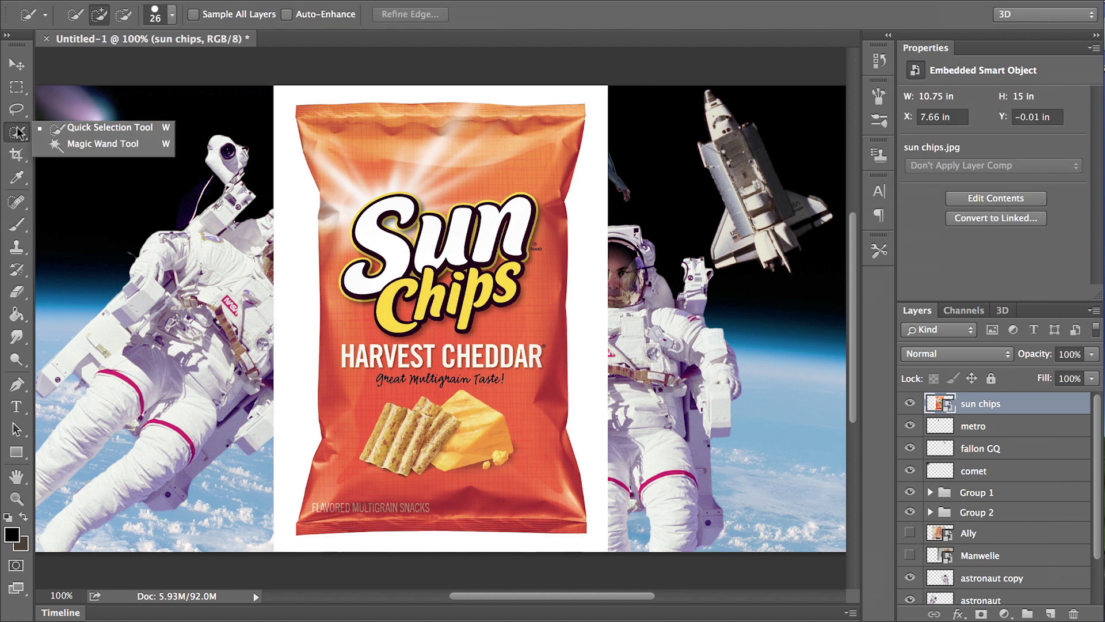
pyautogui.click(101, 144)
pyautogui.click(286, 213)
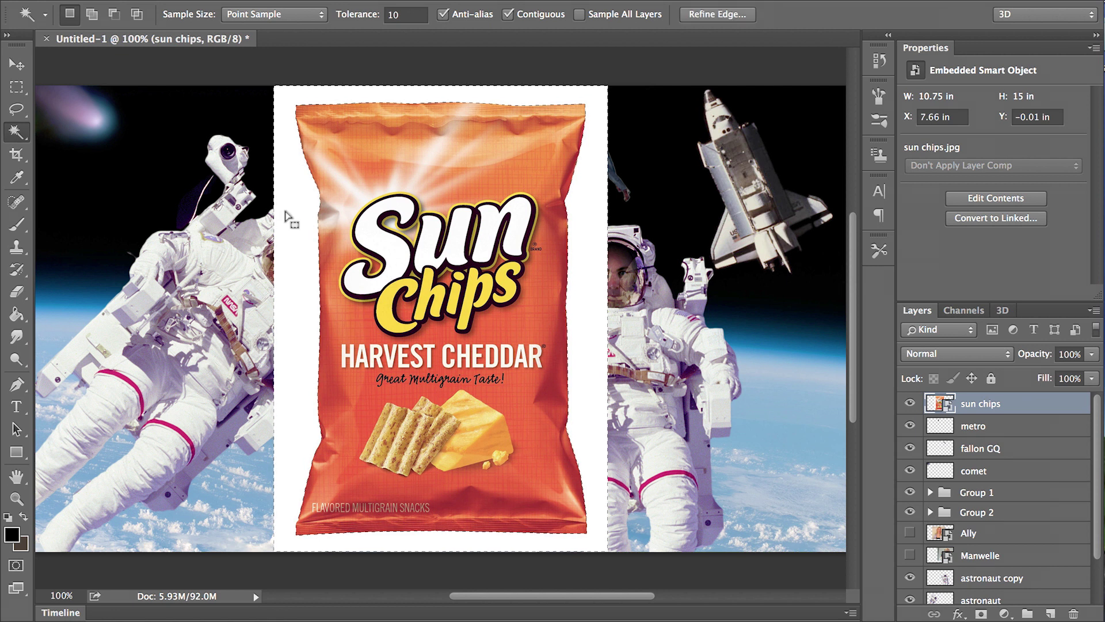
pyautogui.press('Delete')
pyautogui.press('Return')
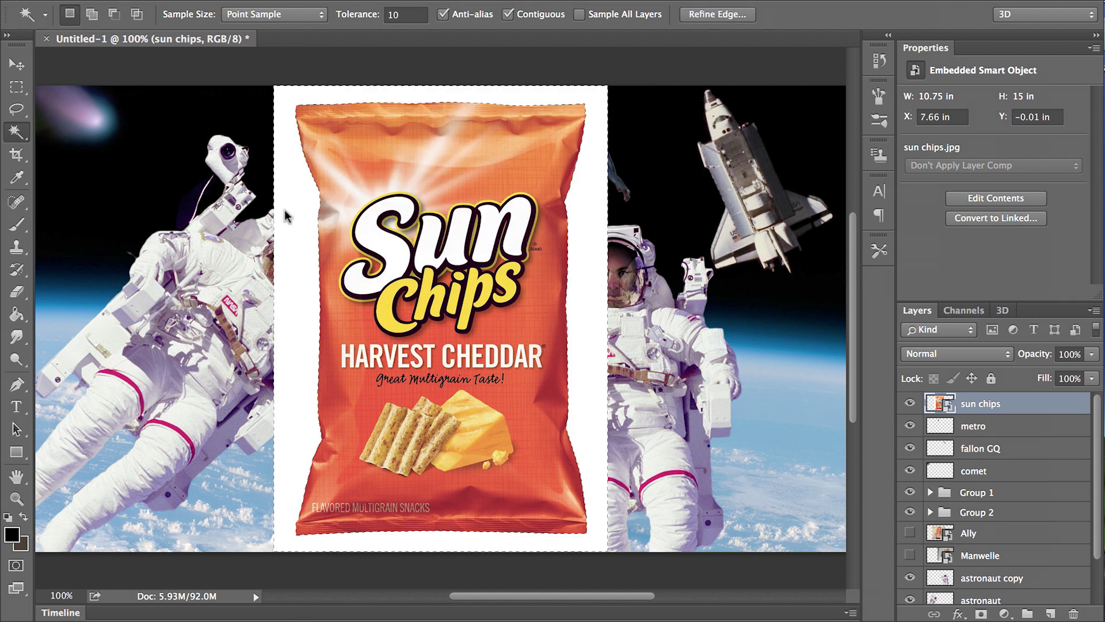
pyautogui.rightClick(1057, 408)
pyautogui.click(975, 295)
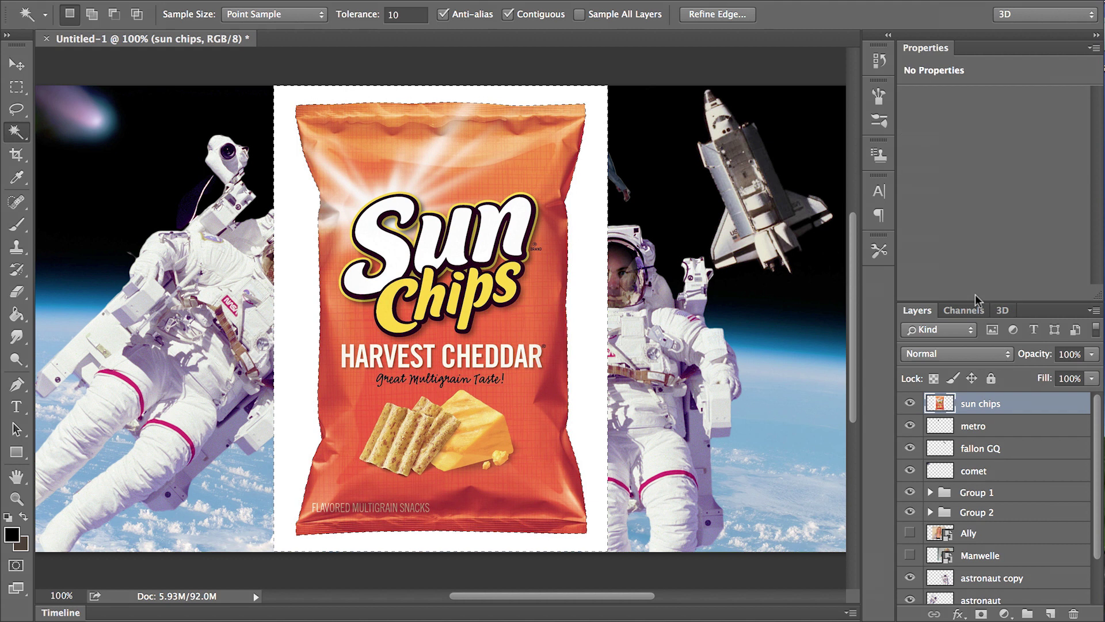
pyautogui.press('Delete')
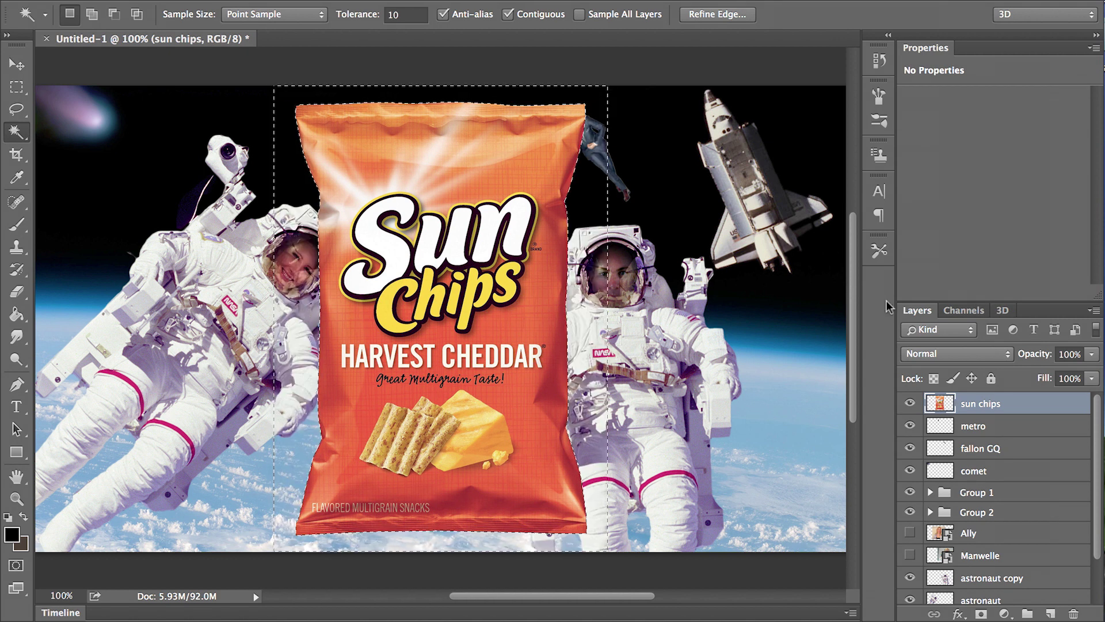
pyautogui.hotkey('ctrl', 'd')
# Scale the chip bag to about 23.6%, rotate it -40.77°, and place it over Earth beside the left astronaut's hand.
pyautogui.hotkey('ctrl', 't')
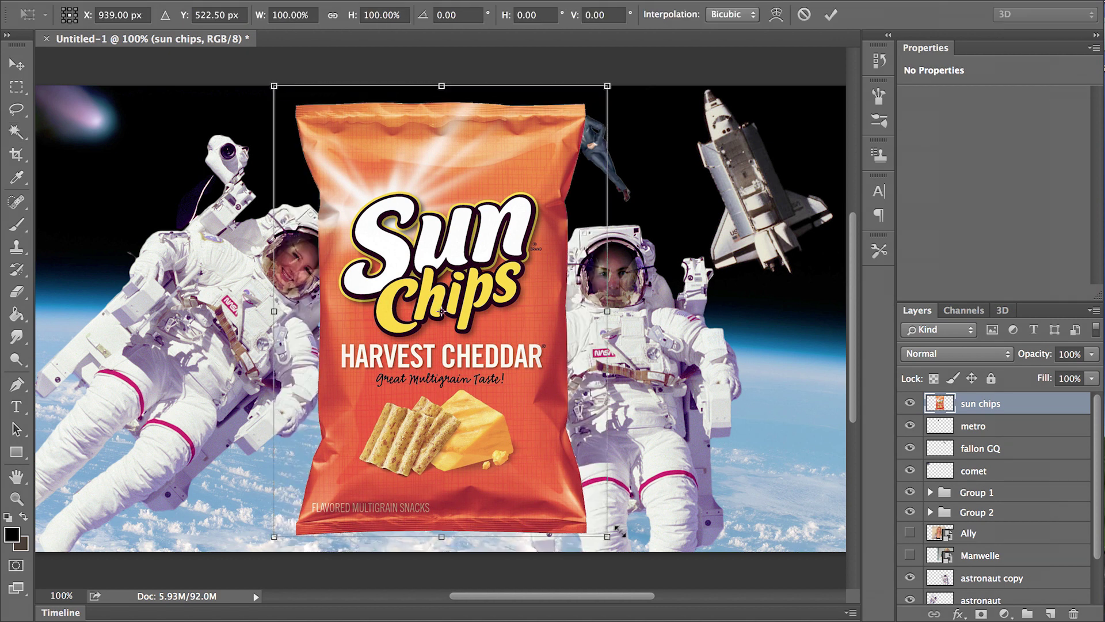
pyautogui.moveTo(610, 540); pyautogui.dragTo(445, 315)
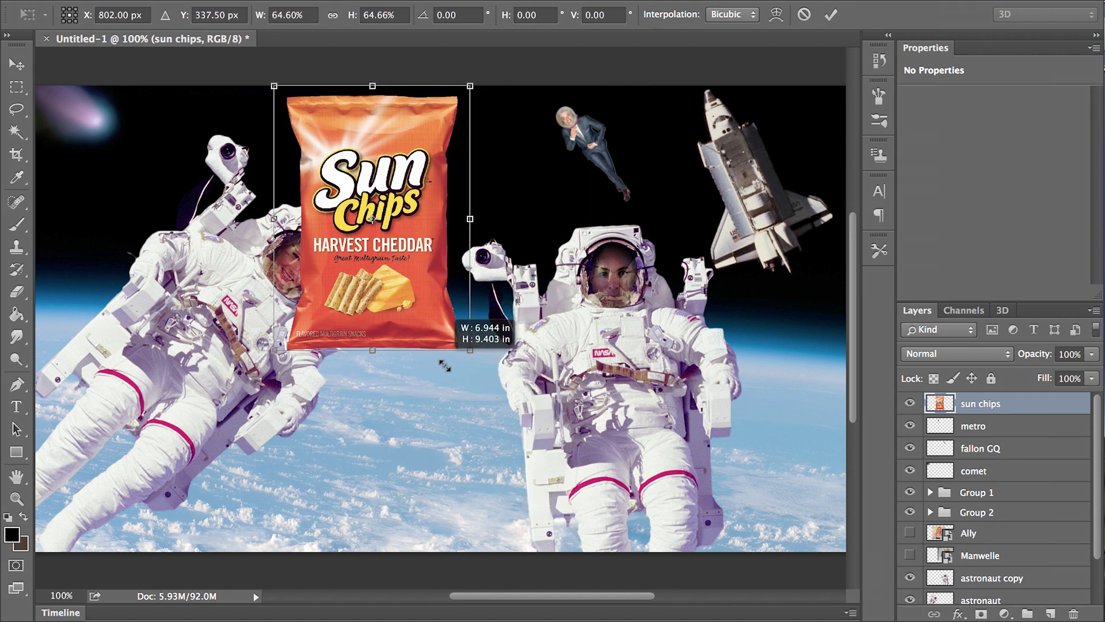
pyautogui.moveTo(466, 359); pyautogui.dragTo(398, 208)
pyautogui.moveTo(405, 489); pyautogui.dragTo(396, 463)
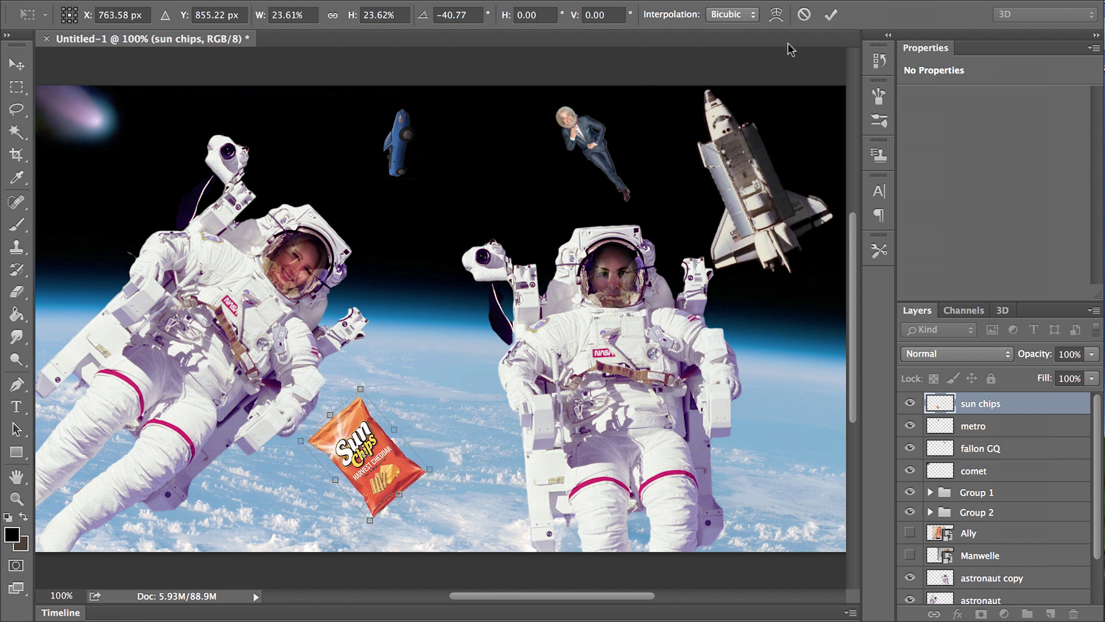
pyautogui.click(832, 15)
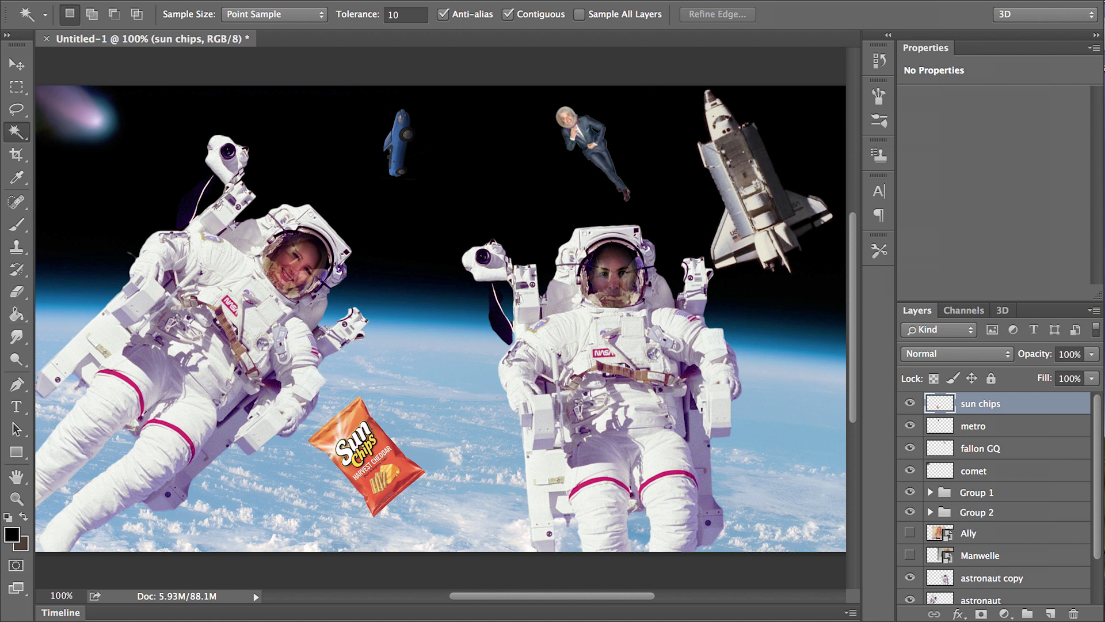
pyautogui.press('super+Tab')
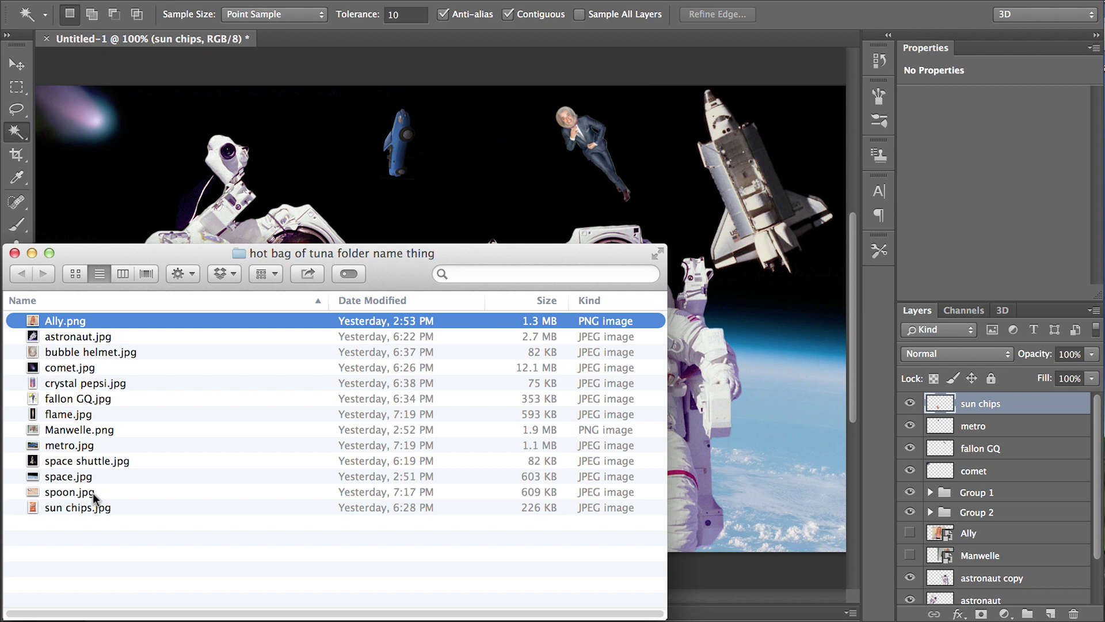
pyautogui.click(85, 450)
pyautogui.click(235, 152)
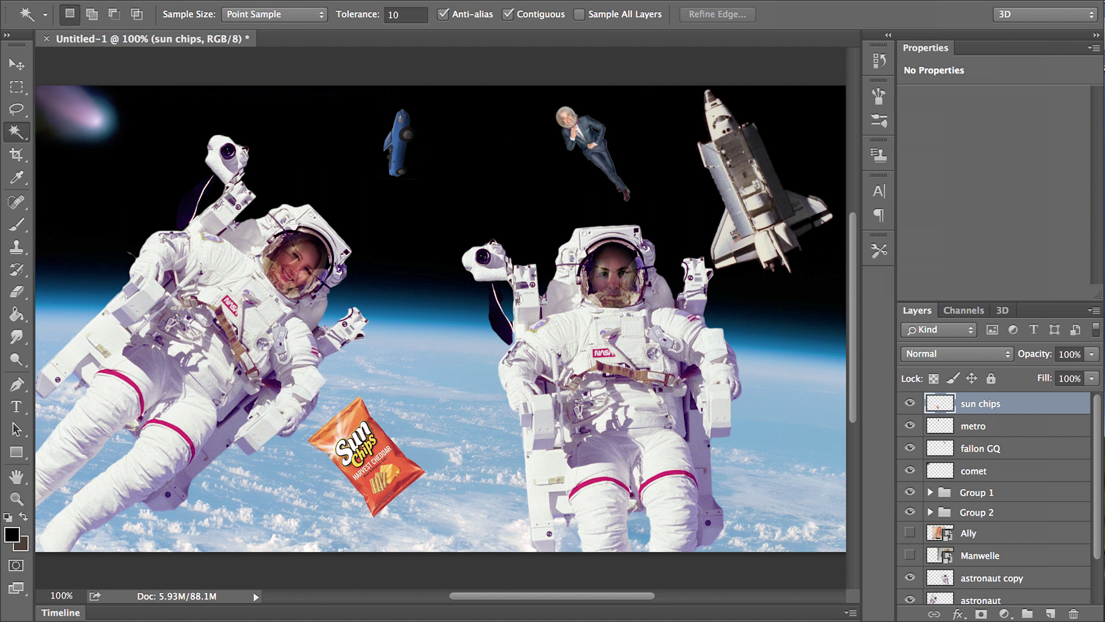
# Switch to Finder and place crystal pepsi.jpg from the source folder into the space composite.
pyautogui.press('super+Tab')
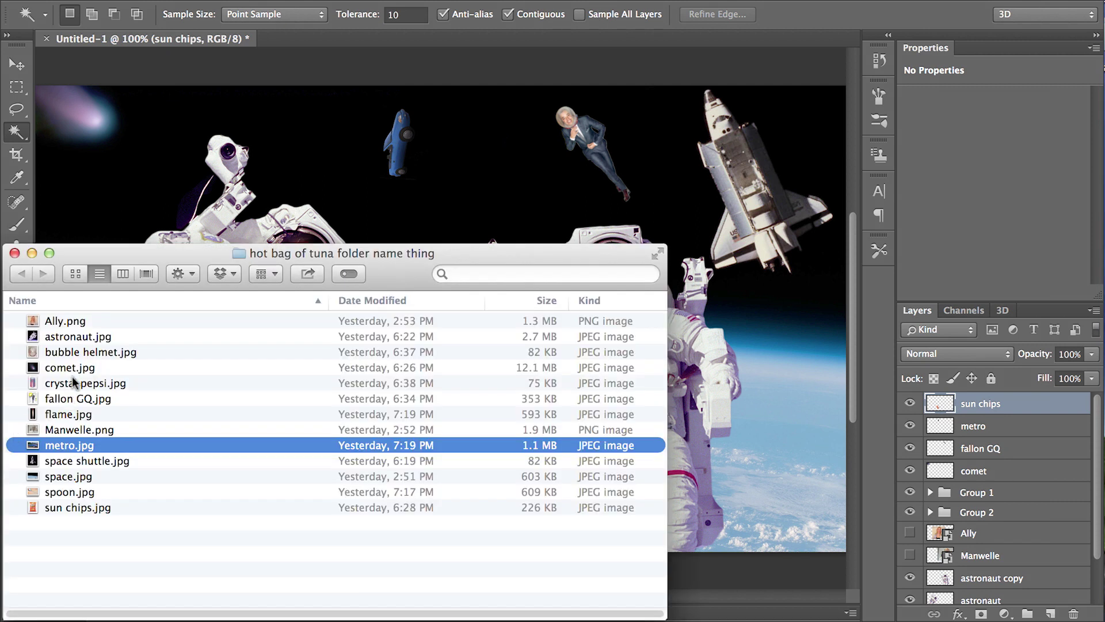
pyautogui.click(386, 161)
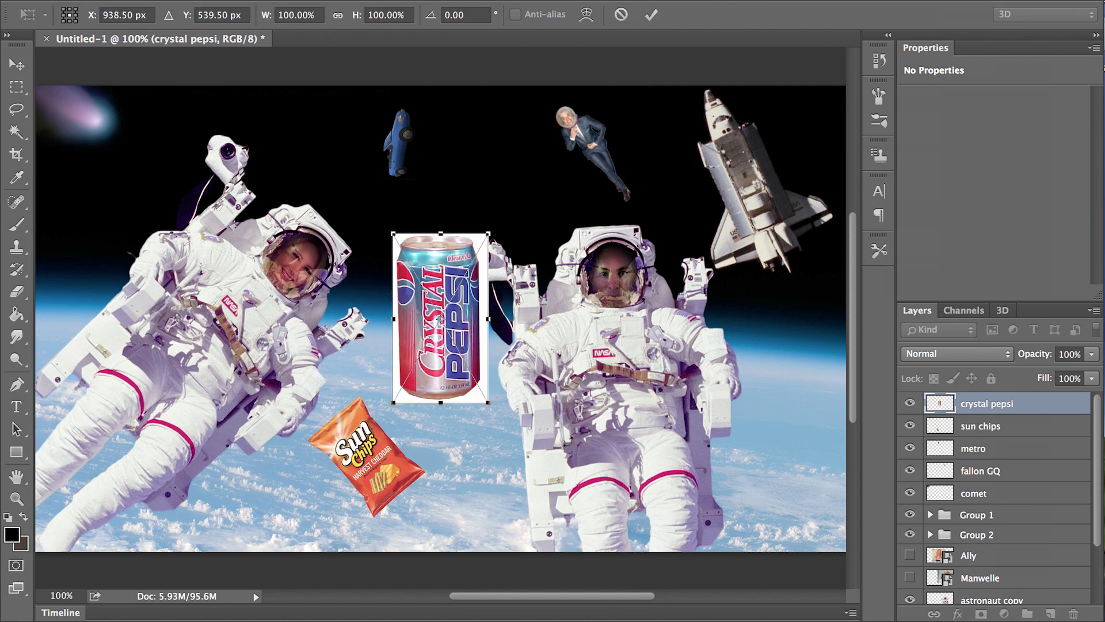
pyautogui.click(651, 14)
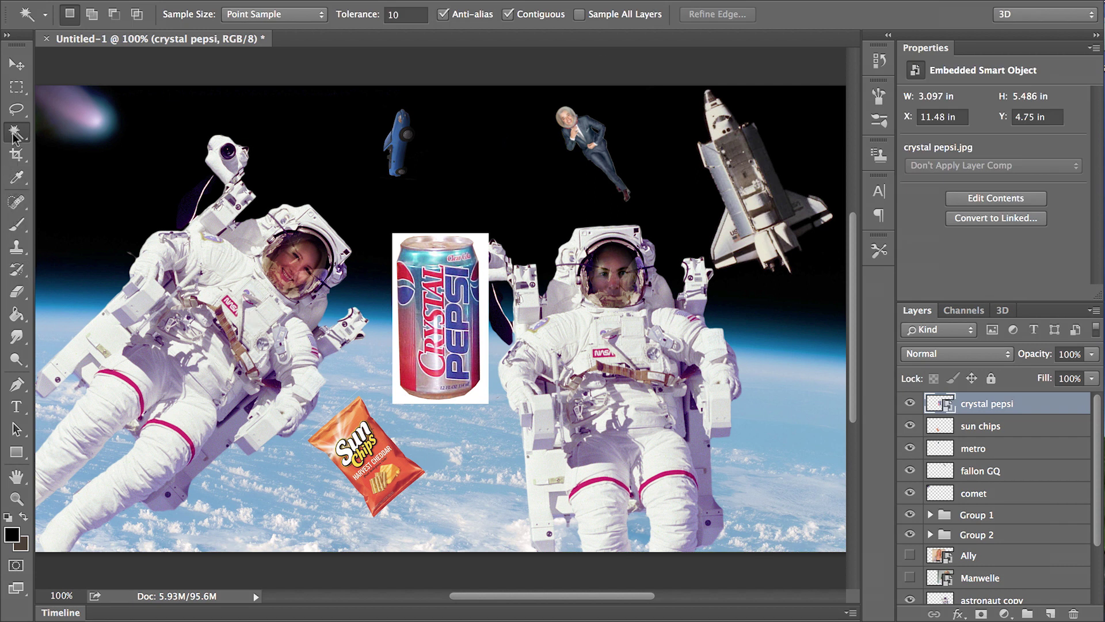
# Select the white background around the Crystal Pepsi can with the Magic Wand, rasterize the layer, and delete the background.
pyautogui.click(398, 238)
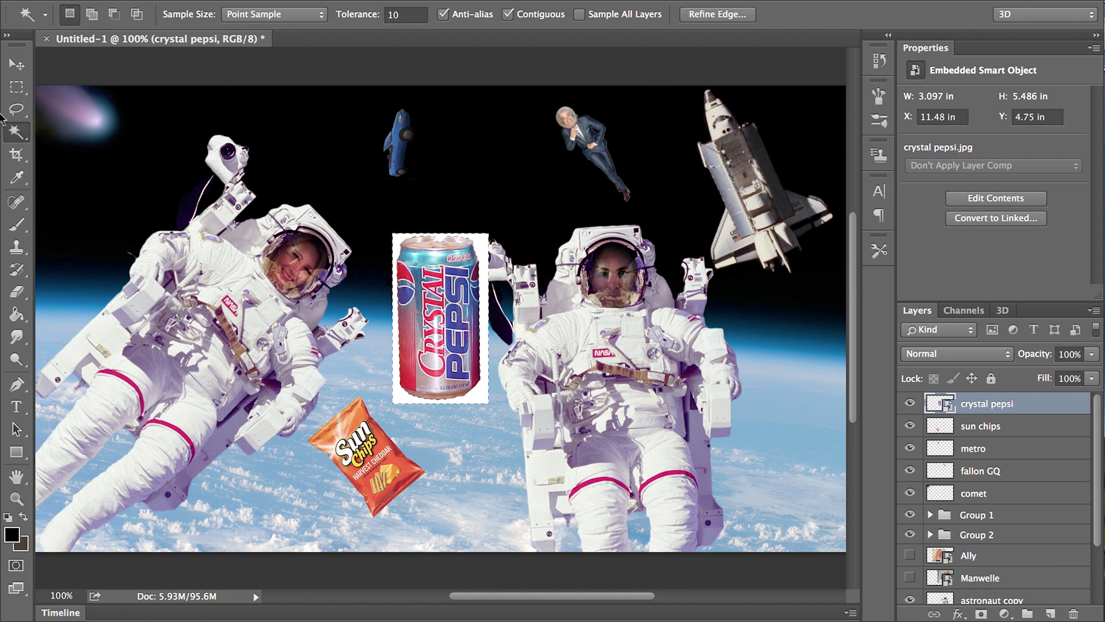
pyautogui.rightClick(19, 133)
pyautogui.click(80, 130)
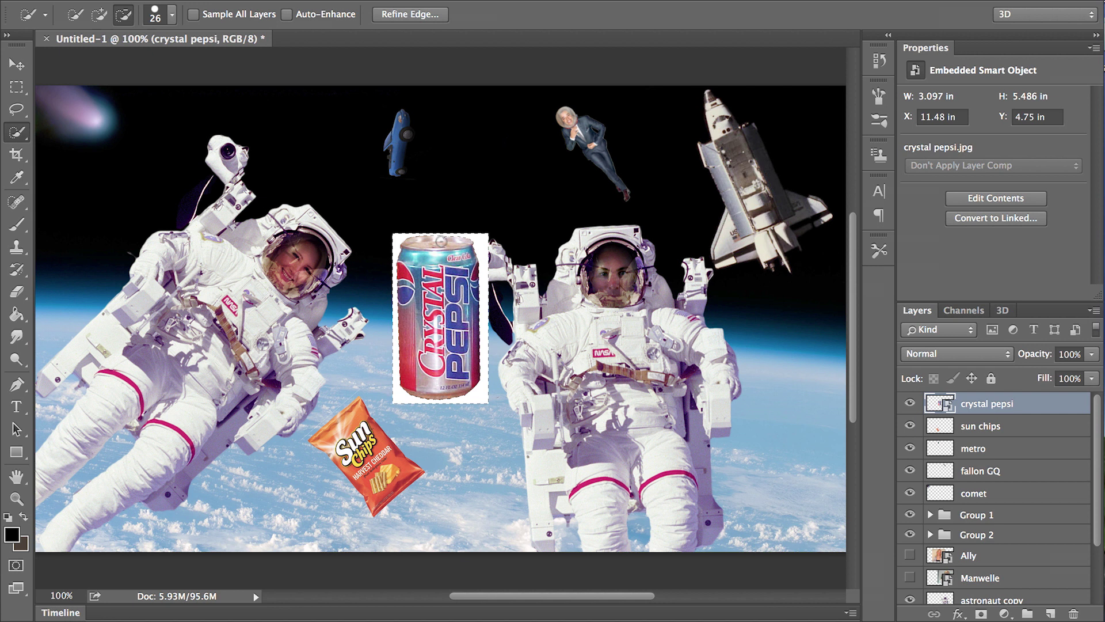
pyautogui.click(440, 239)
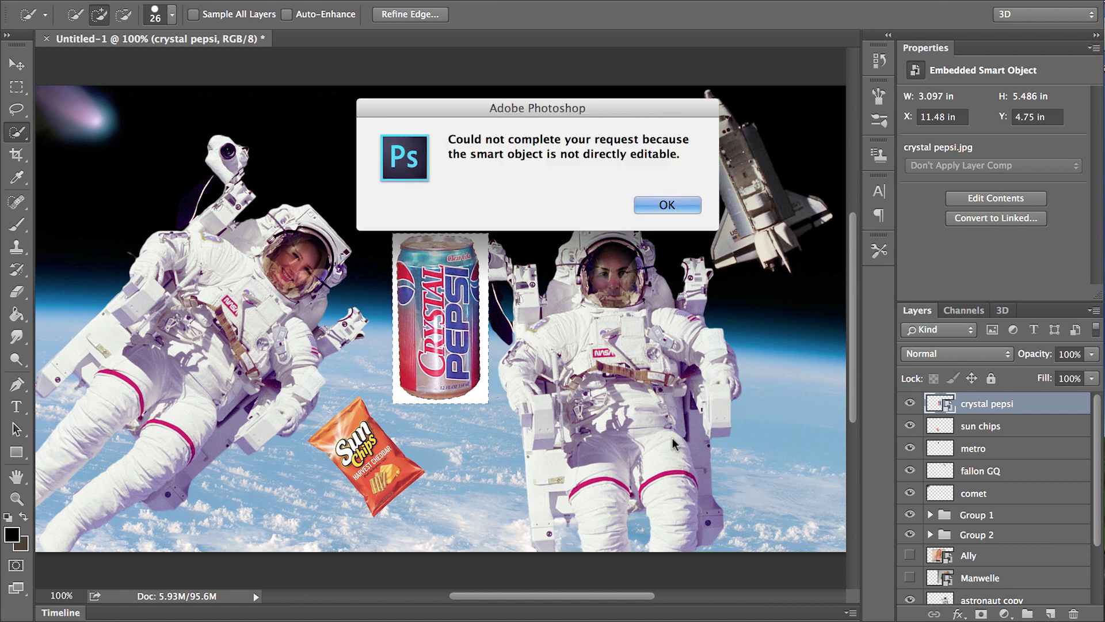
pyautogui.press('Return')
pyautogui.rightClick(1052, 397)
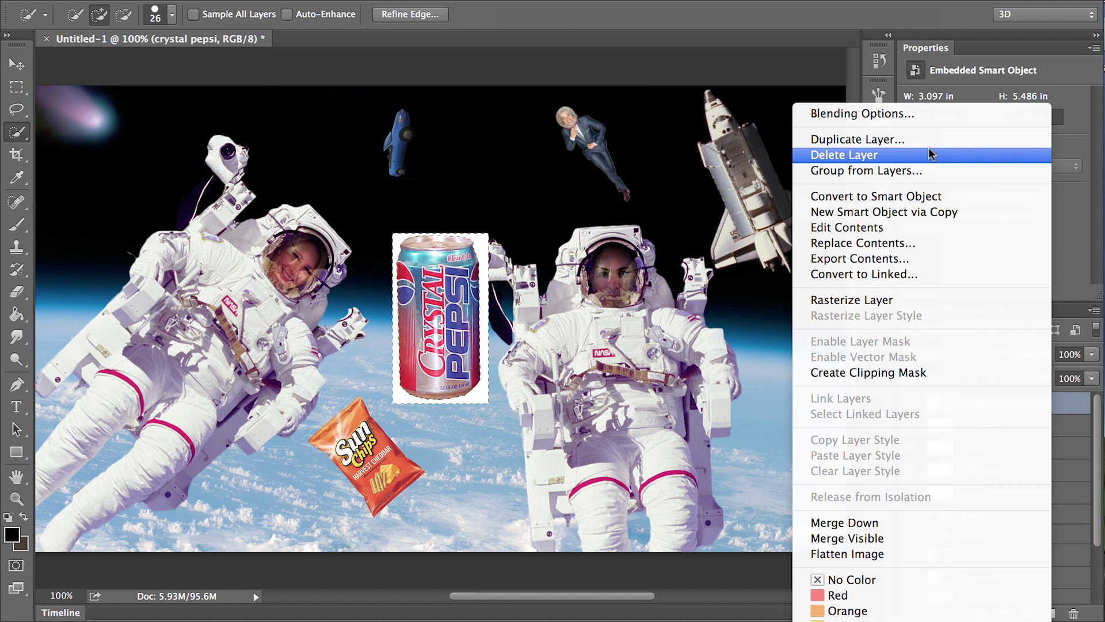
pyautogui.click(973, 299)
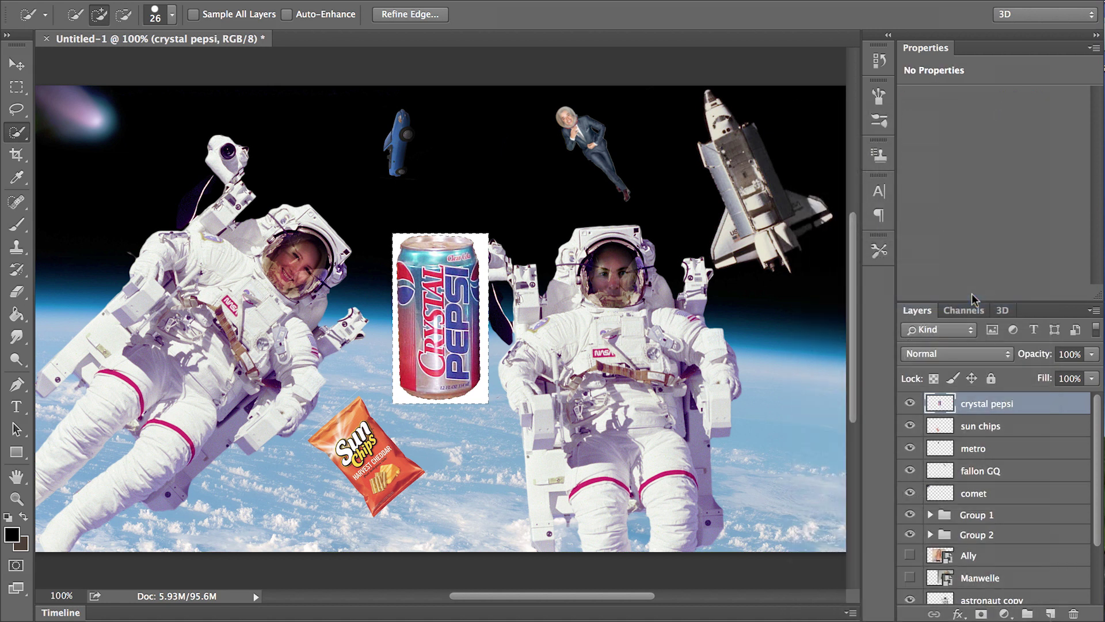
pyautogui.press('Delete')
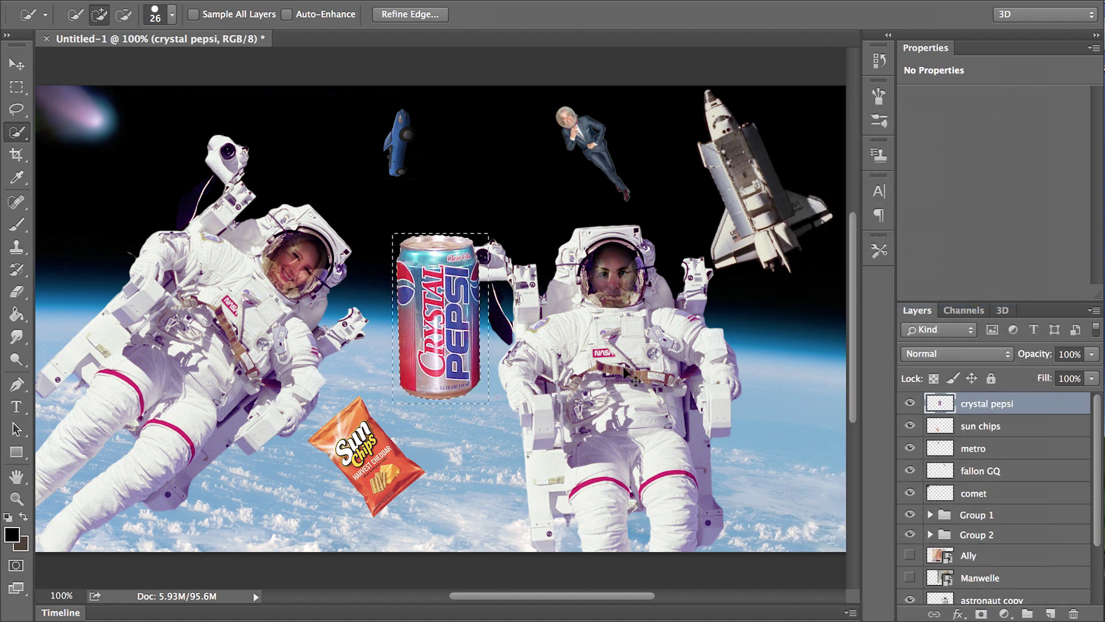
# Scale the can to about 31%, rotate it -17.16°, and place it above the left astronaut's outer hand.
pyautogui.hotkey('ctrl', 't')
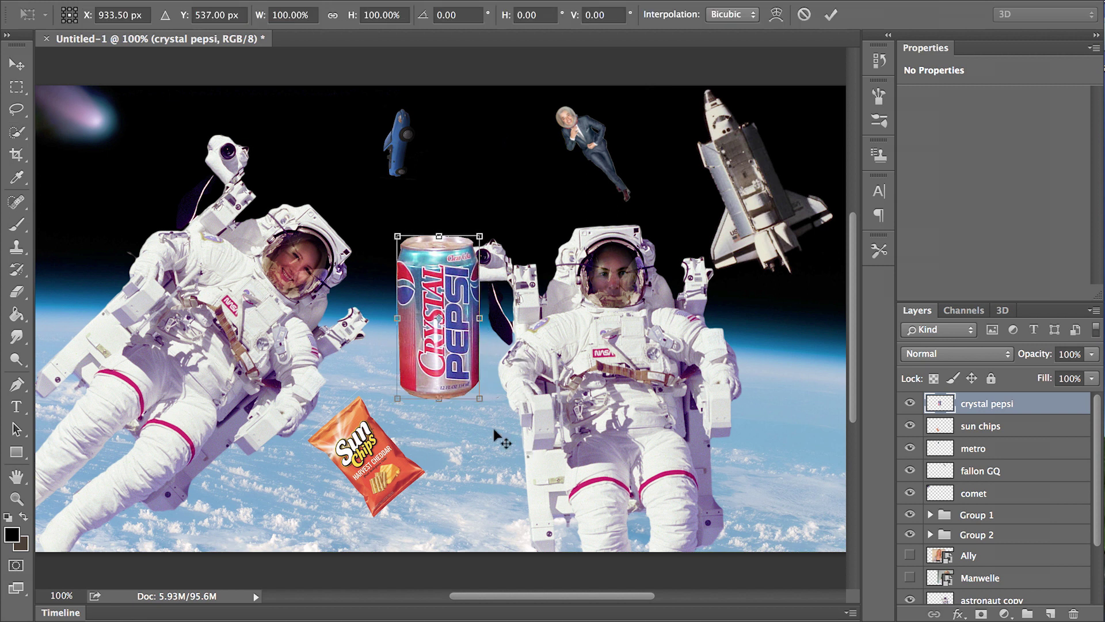
pyautogui.moveTo(483, 403); pyautogui.dragTo(450, 300)
pyautogui.moveTo(411, 262); pyautogui.dragTo(99, 235)
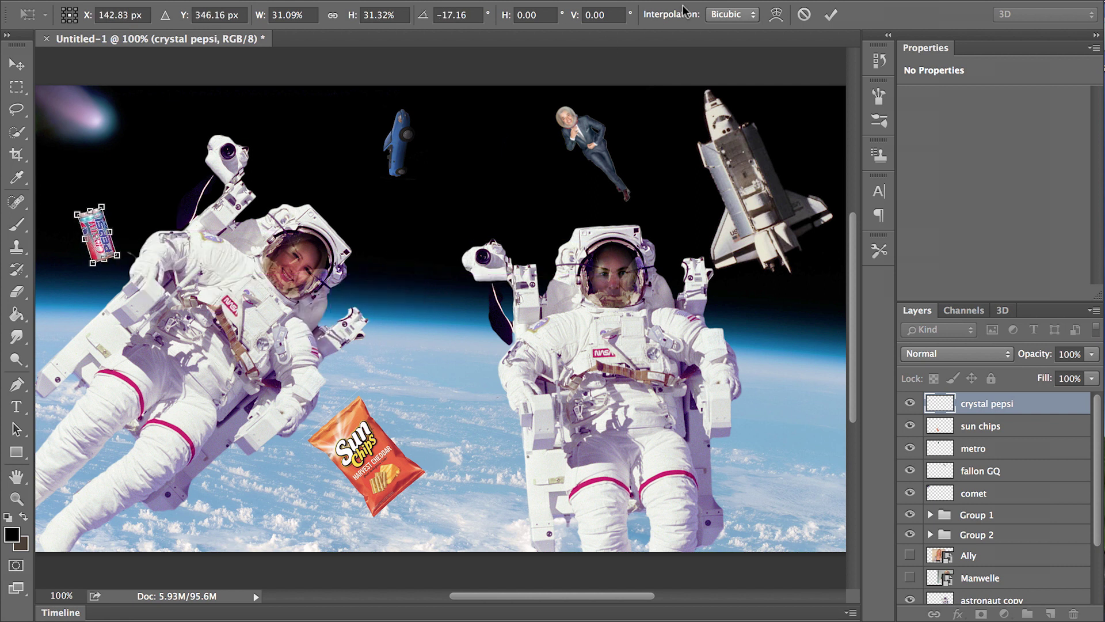
pyautogui.click(831, 14)
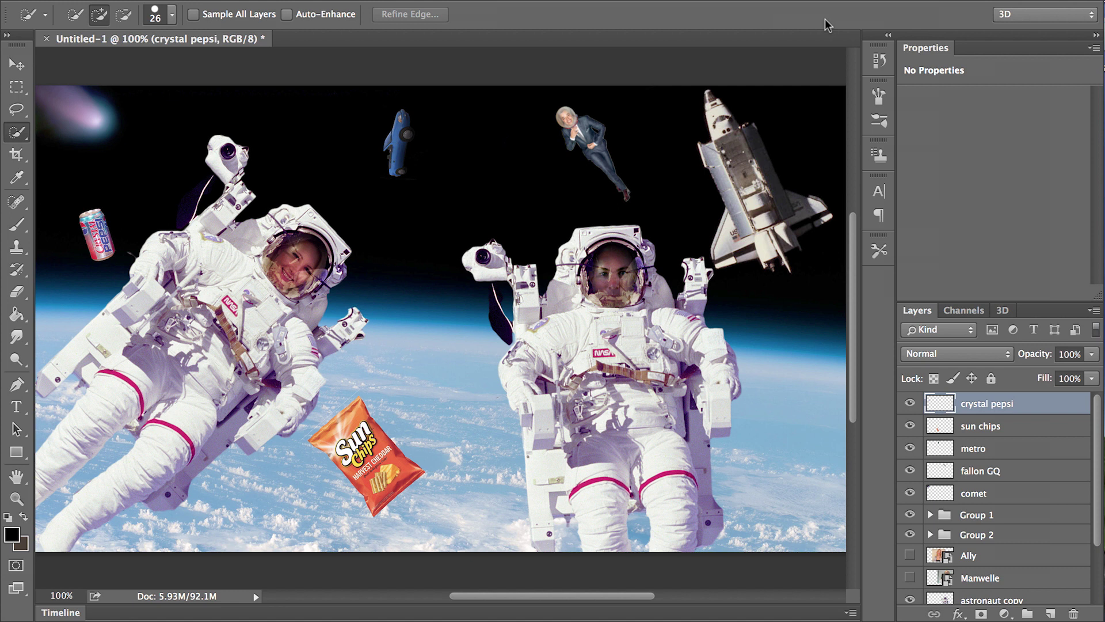
# Duplicate the crystal pepsi layer and move the copy beside the right astronaut's outer arm, below the shuttle.
pyautogui.rightClick(1047, 403)
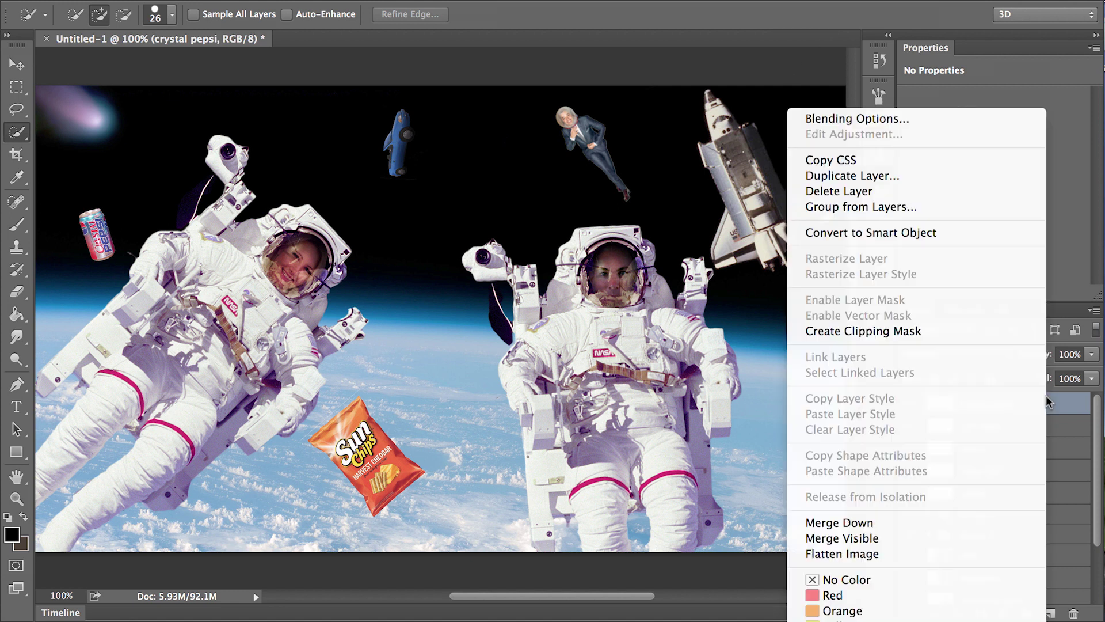
pyautogui.click(896, 176)
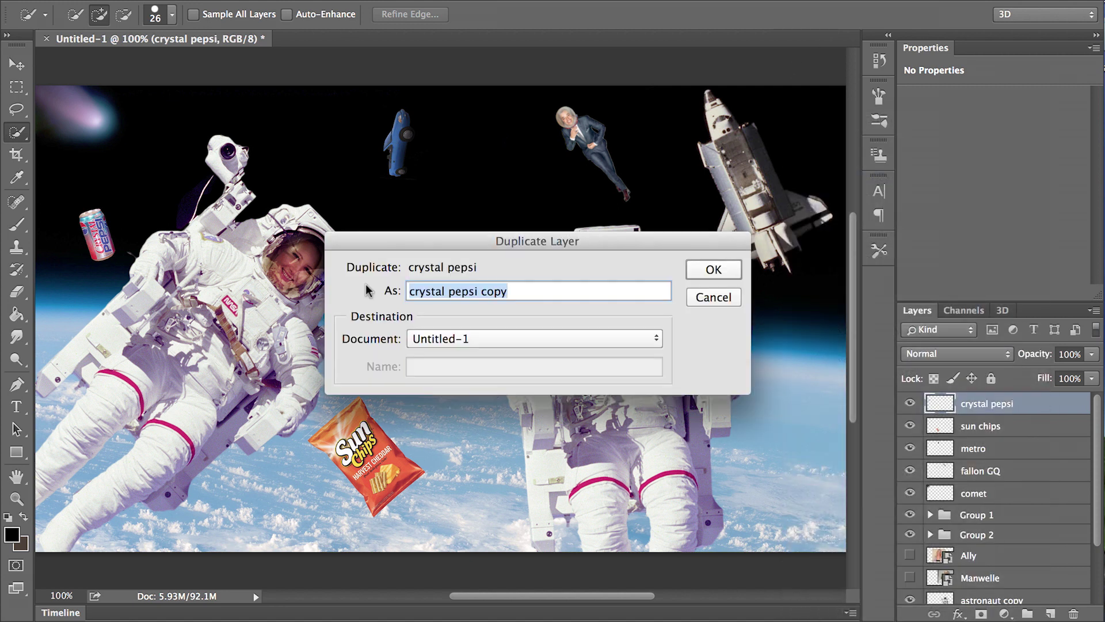
pyautogui.click(700, 260)
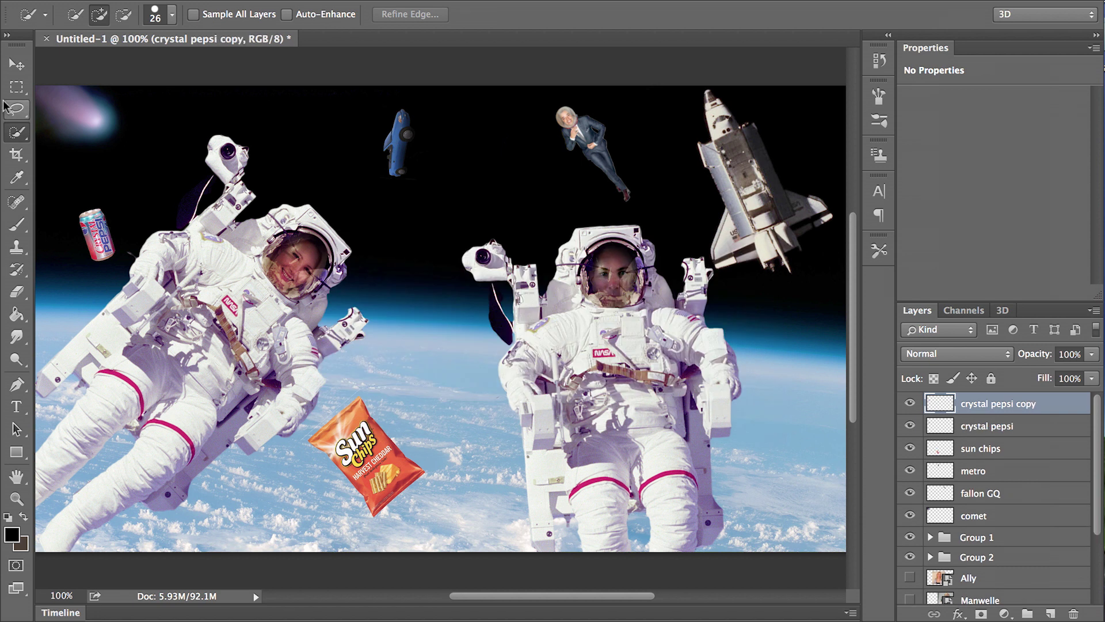
pyautogui.click(9, 57)
pyautogui.moveTo(96, 234); pyautogui.dragTo(794, 344)
# Rotate the duplicated can 57.26° clockwise.
pyautogui.hotkey('ctrl', 't')
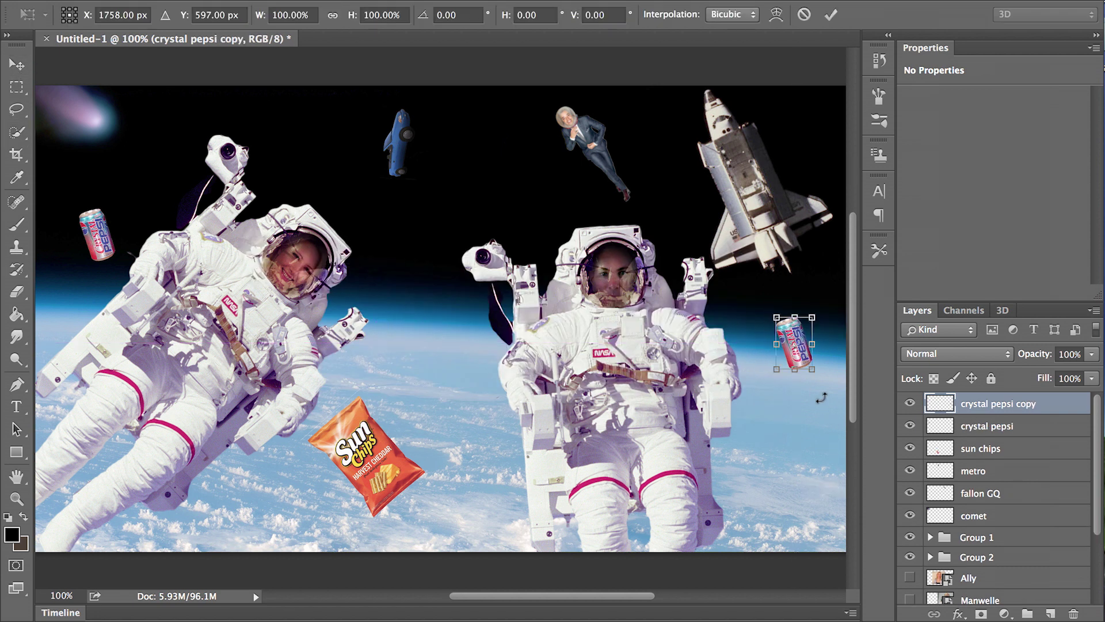
pyautogui.moveTo(821, 397); pyautogui.dragTo(759, 406)
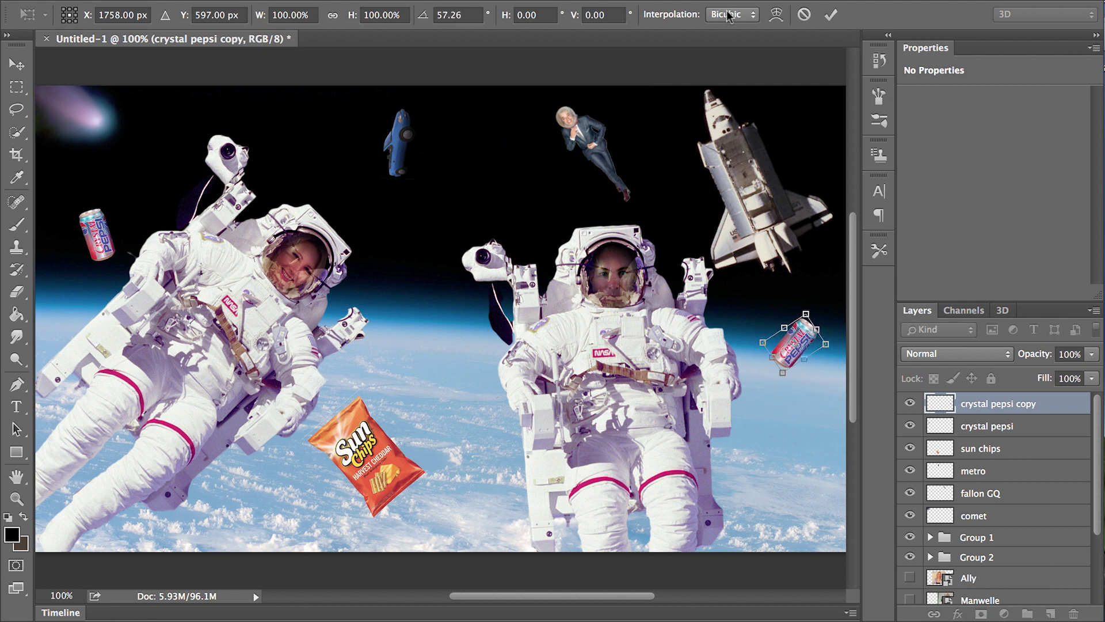
pyautogui.click(830, 15)
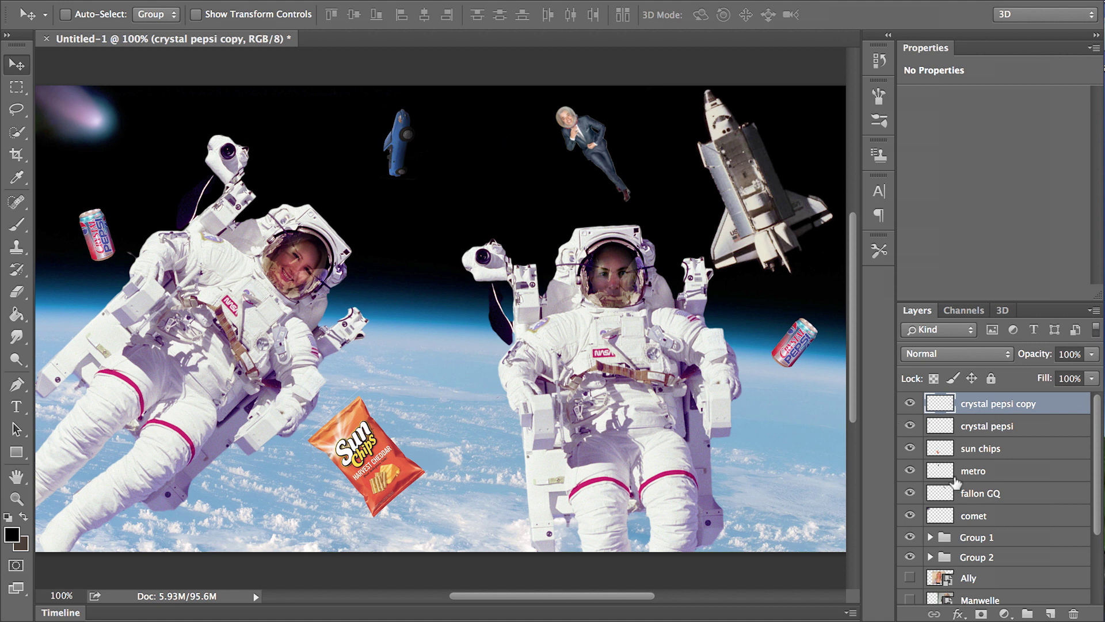
pyautogui.keyDown('shift'); pyautogui.click(1018, 425); pyautogui.keyUp('shift')
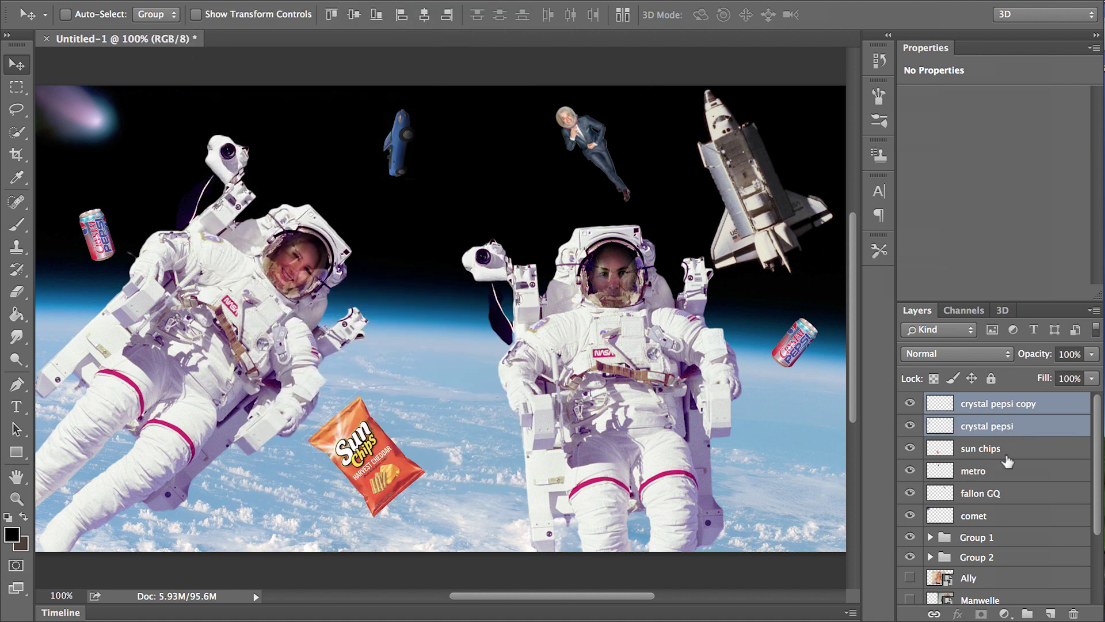
pyautogui.click(1007, 452)
pyautogui.click(1011, 427)
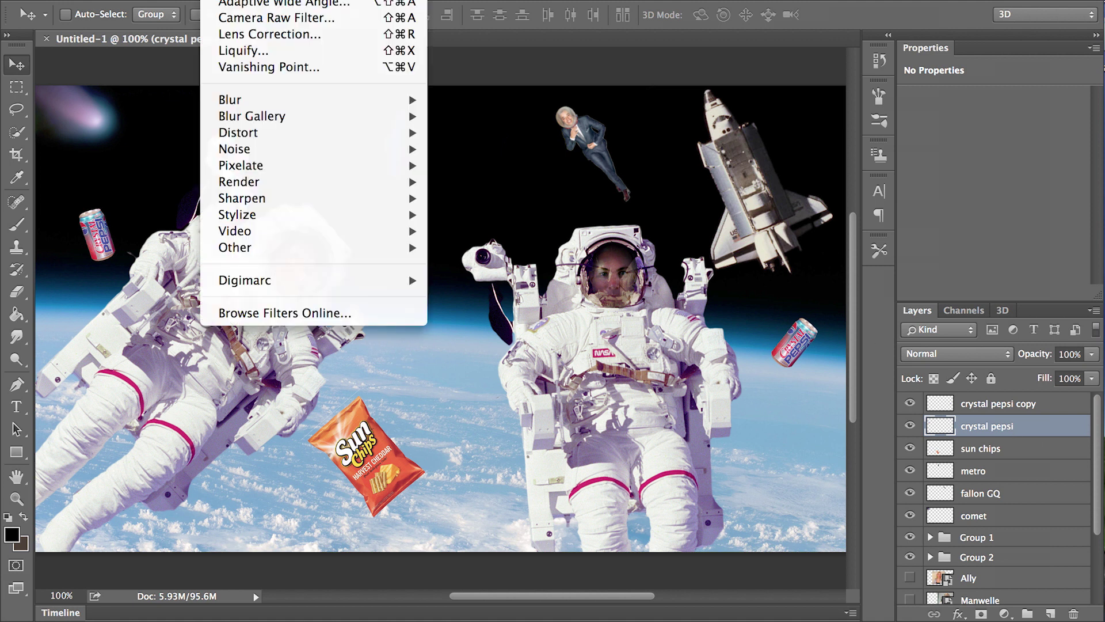
pyautogui.click(1023, 405)
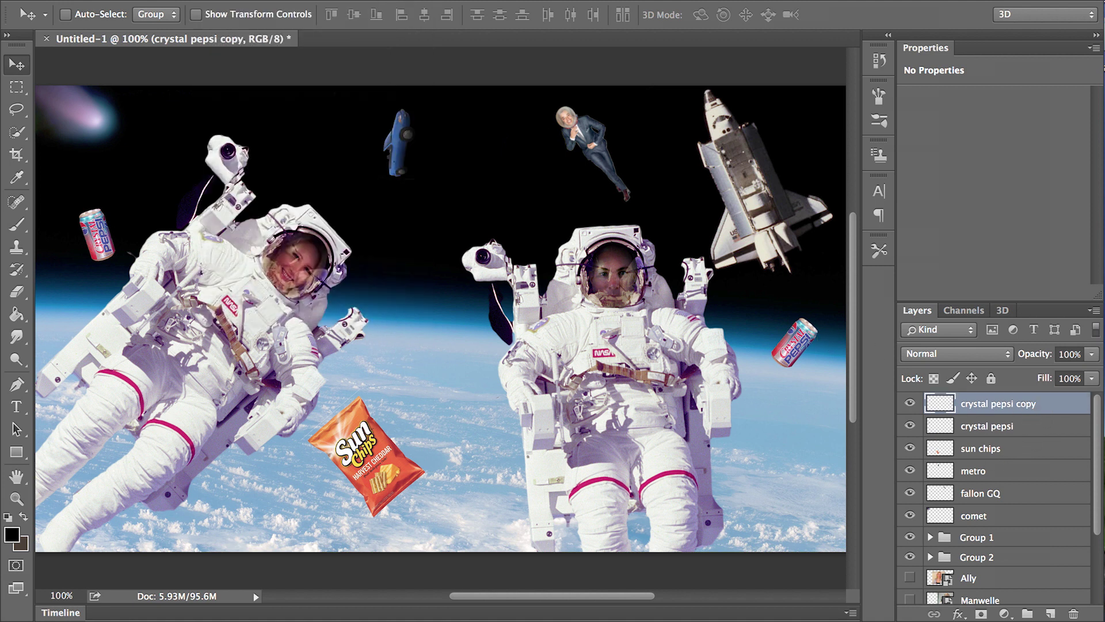
pyautogui.click(225, 0)
pyautogui.press('Escape')
# Switch to Finder and place spoon.jpg from the source folder into the space composite.
pyautogui.press('super+Tab')
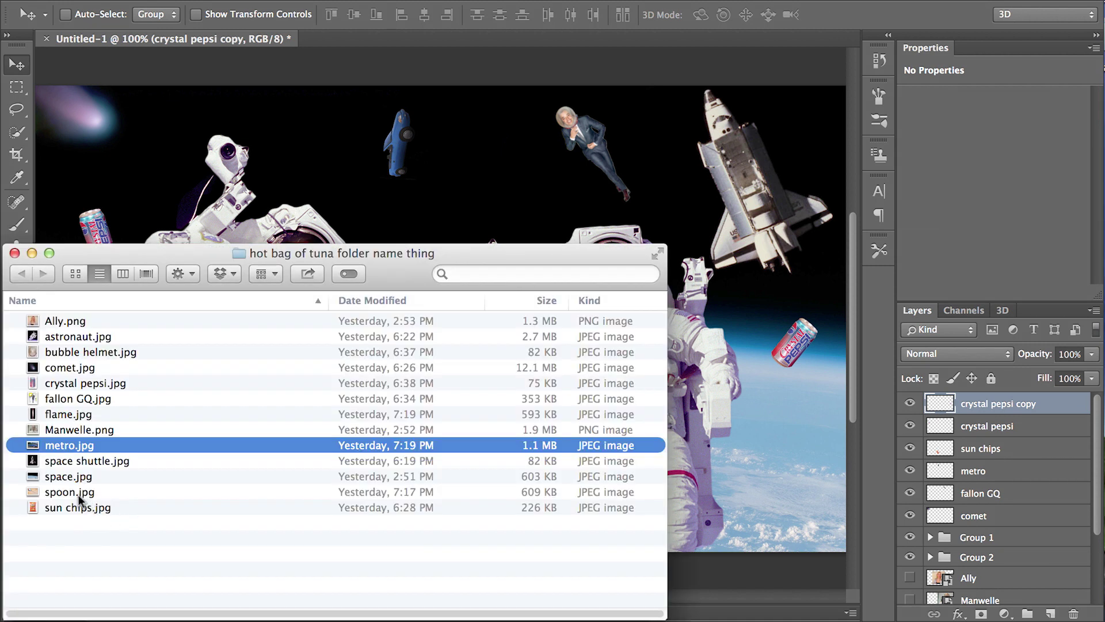
pyautogui.moveTo(78, 495); pyautogui.dragTo(376, 185)
pyautogui.moveTo(459, 176); pyautogui.dragTo(460, 178)
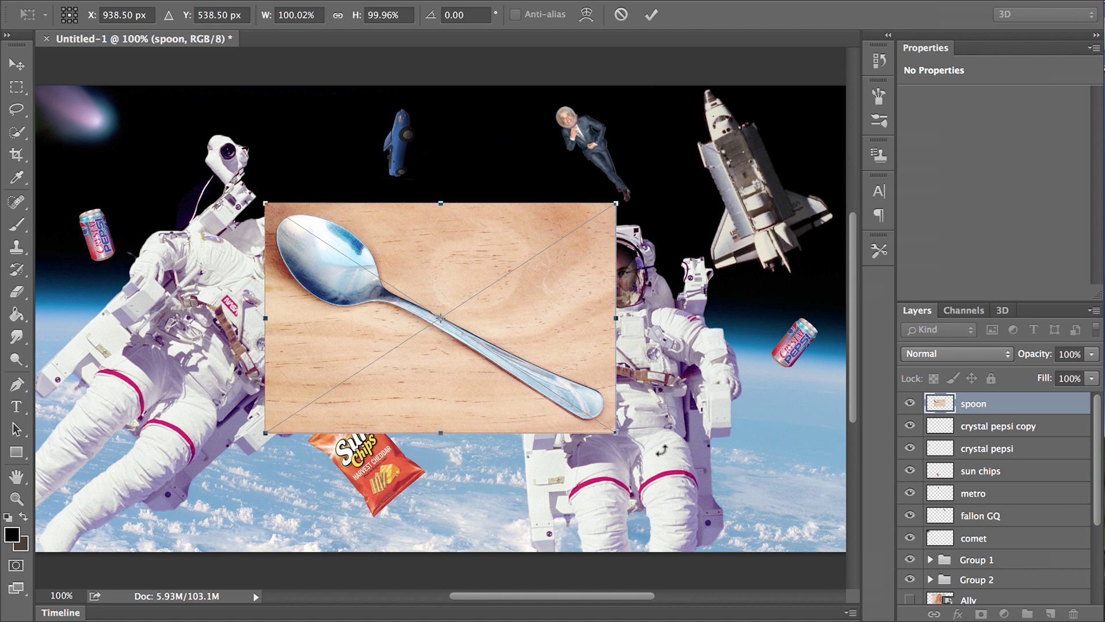
pyautogui.press('w')
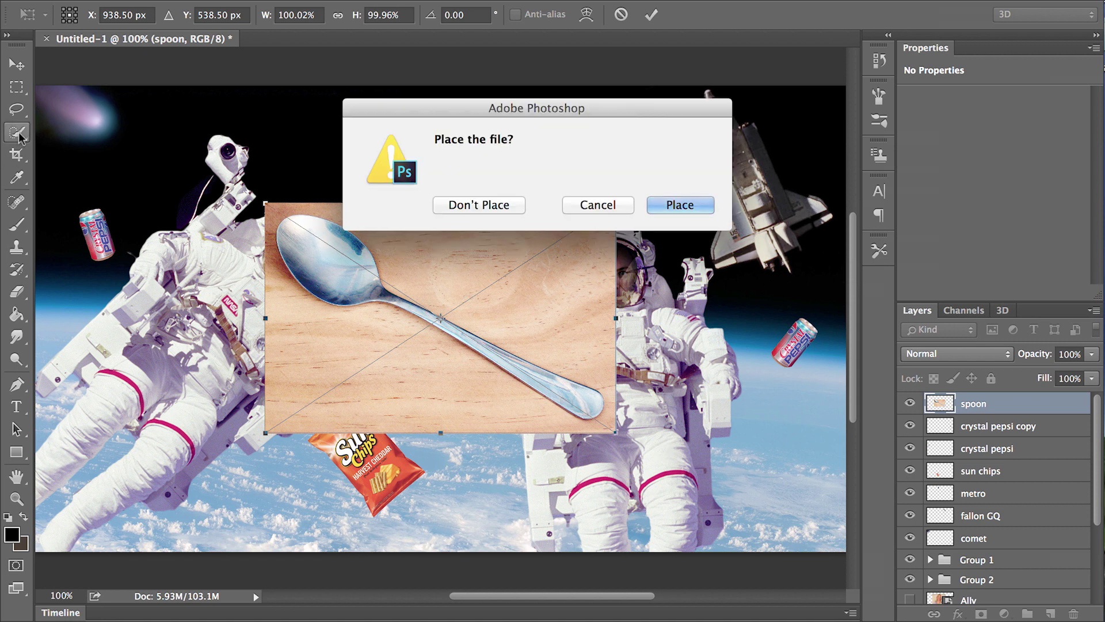
pyautogui.click(681, 205)
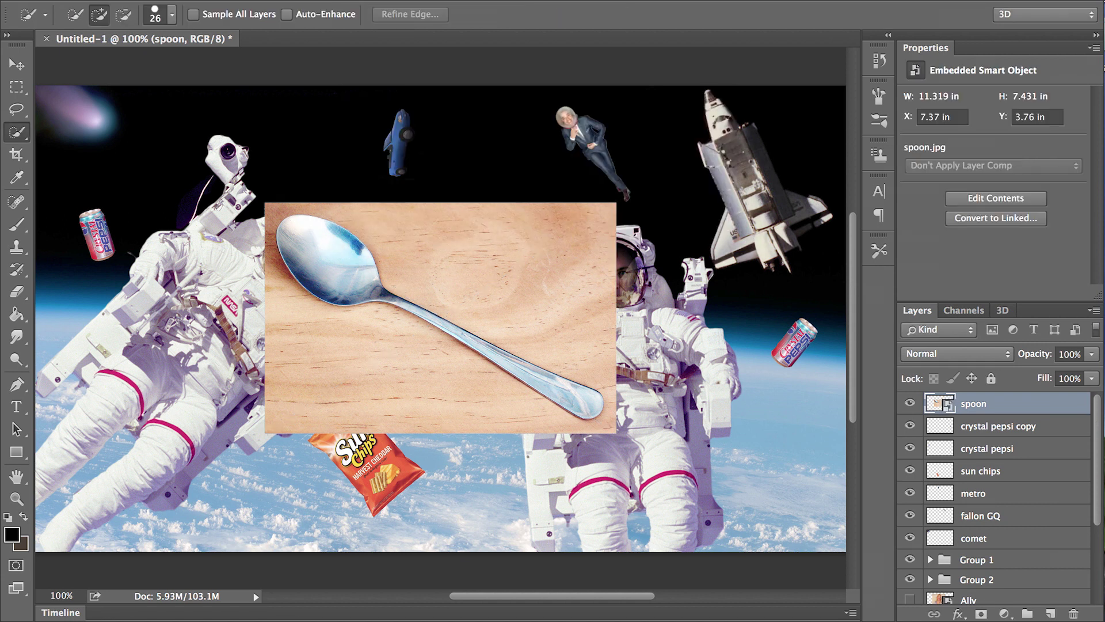
# Rasterize the spoon layer, select the wooden background with the Quick Selection tool, delete it, and deselect.
pyautogui.rightClick(1046, 404)
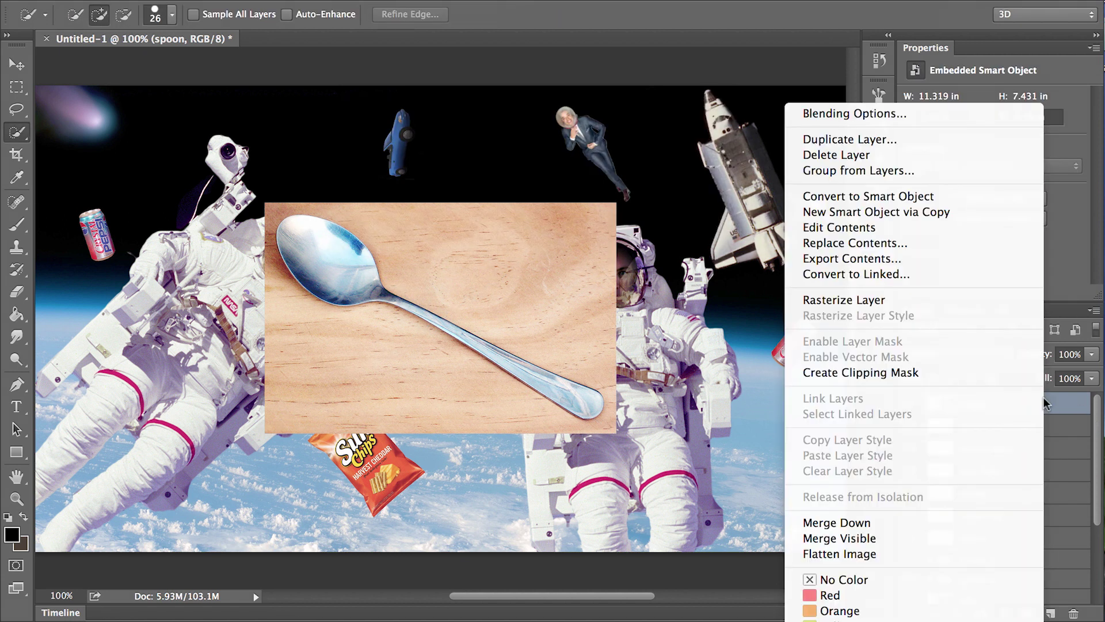
pyautogui.click(940, 298)
pyautogui.click(10, 133)
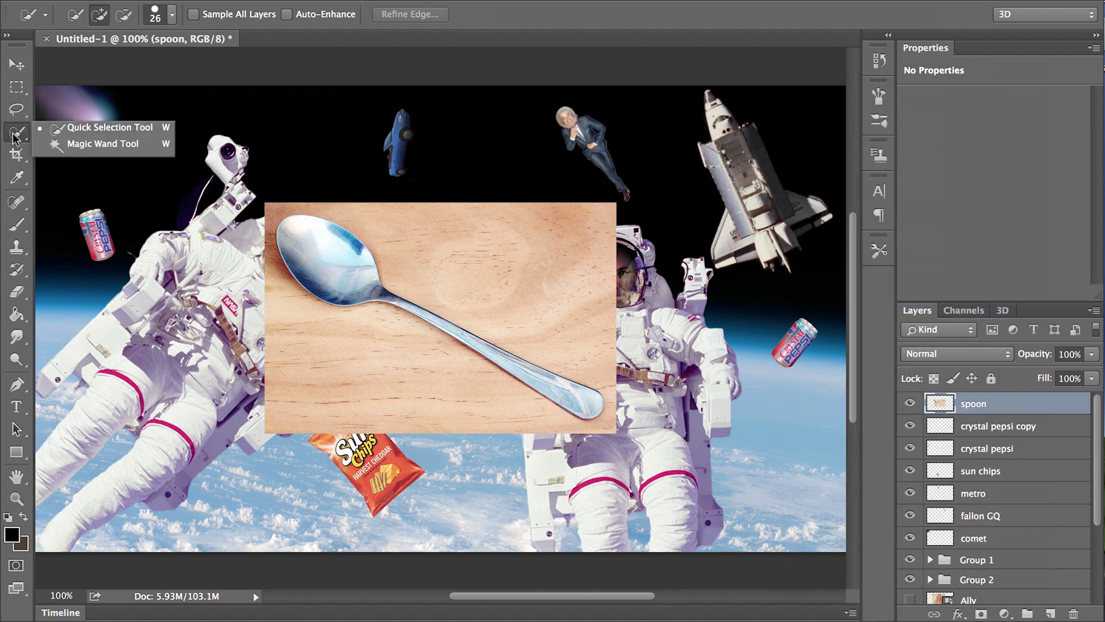
pyautogui.click(49, 133)
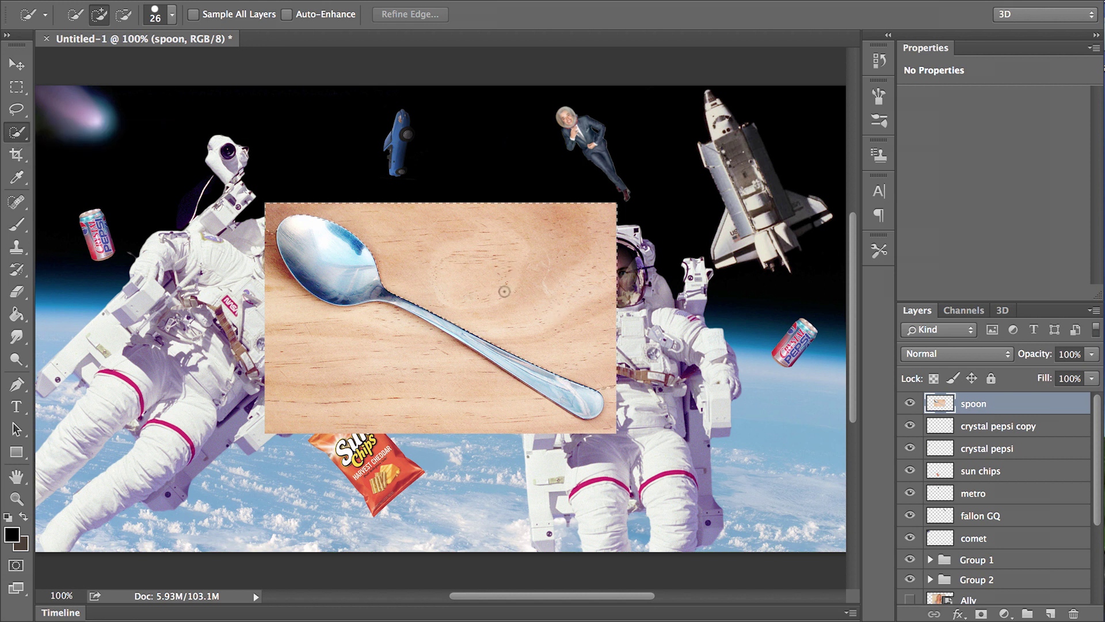
pyautogui.moveTo(501, 288)
pyautogui.mouseDown()
pyautogui.moveTo(372, 277)
pyautogui.moveTo(288, 292)
pyautogui.moveTo(276, 282)
pyautogui.moveTo(286, 321)
pyautogui.moveTo(322, 362)
pyautogui.moveTo(422, 412)
pyautogui.mouseUp()
pyautogui.press('Delete')
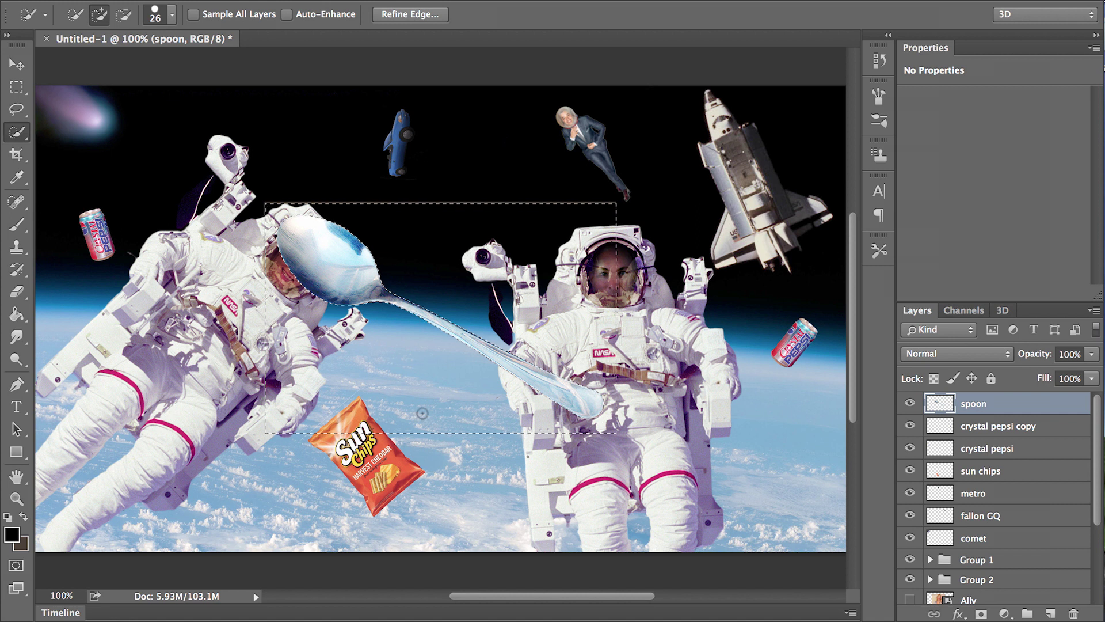
pyautogui.hotkey('ctrl', 'd')
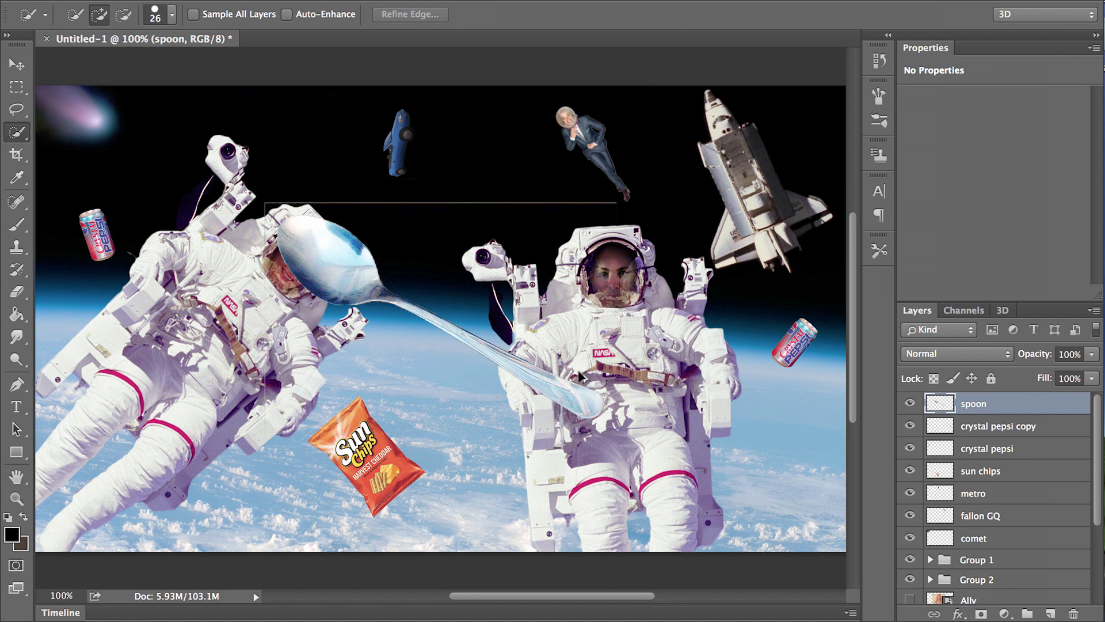
# Reselect the spoon's background, shift the selection edge +27% with Refine Edge, and clear the leftover wood fringe.
pyautogui.hotkey('ctrl', 'shift', 'd')
pyautogui.click(420, 14)
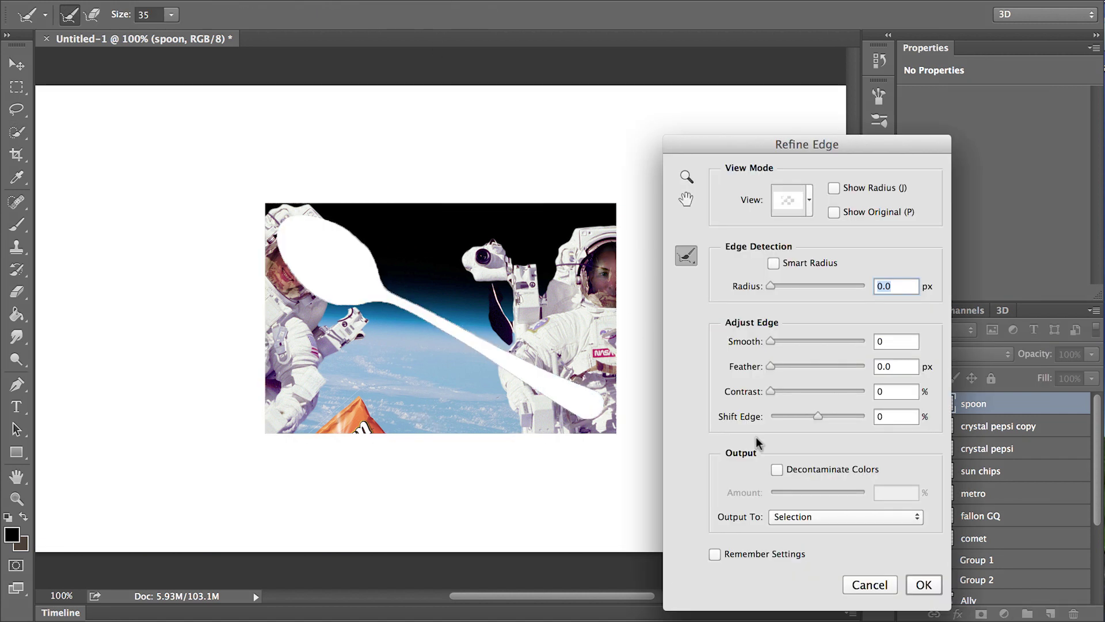
pyautogui.moveTo(827, 419); pyautogui.dragTo(830, 416)
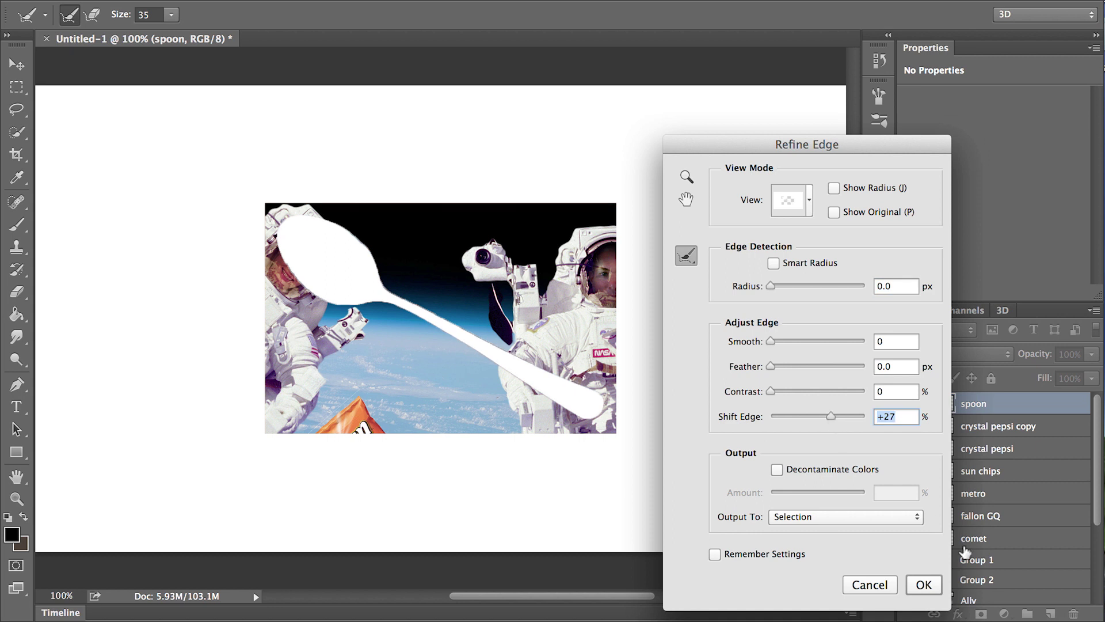
pyautogui.click(932, 583)
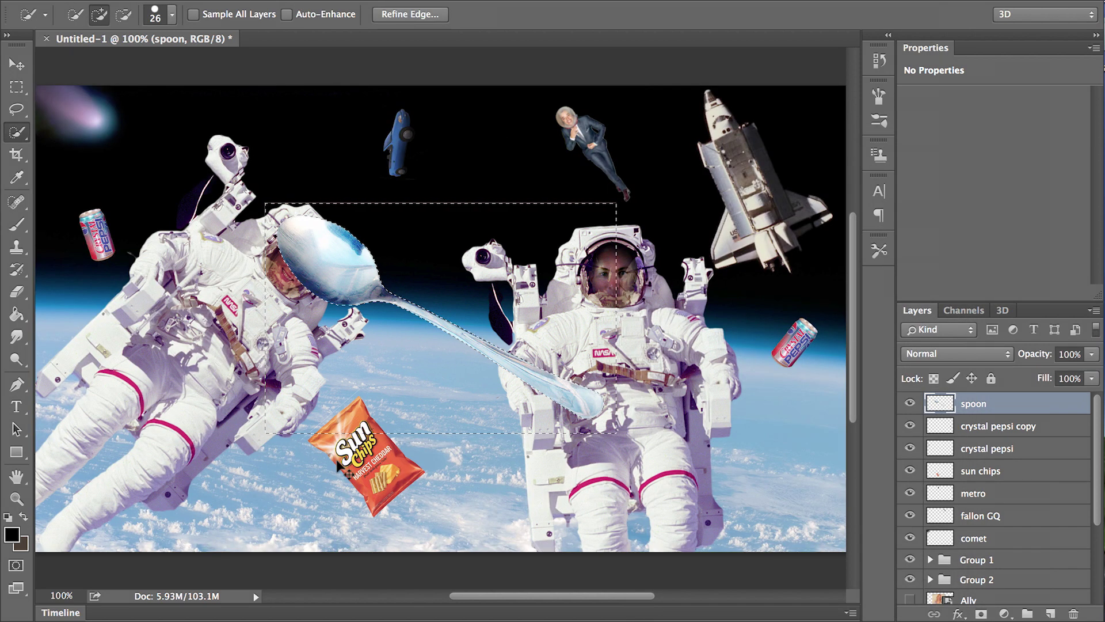
pyautogui.click(17, 291)
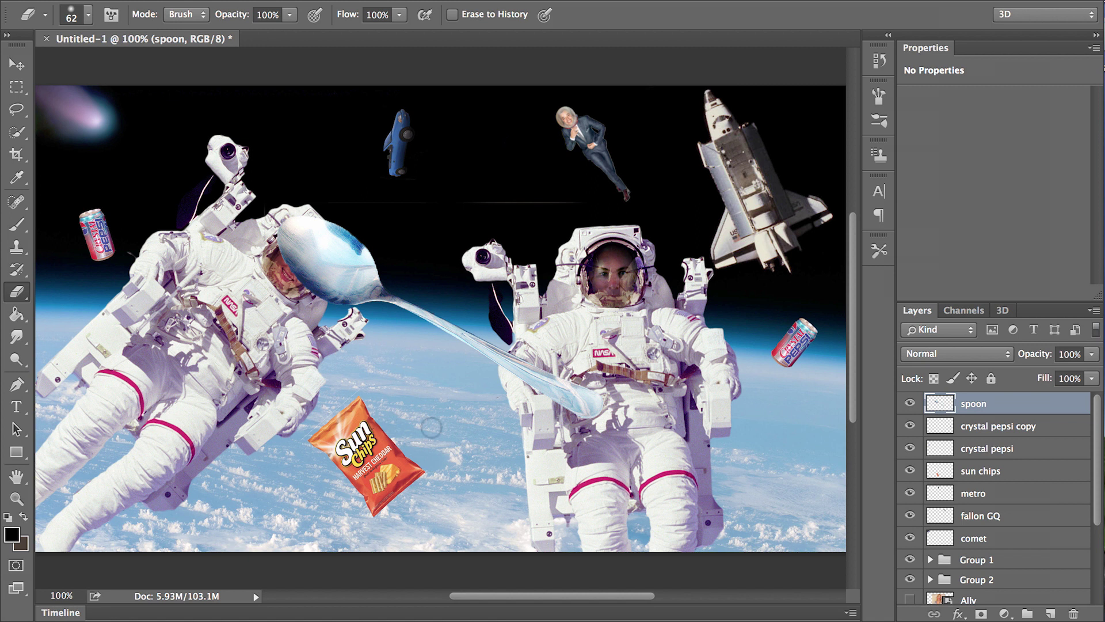
# Scale the spoon to about 15%, rotate it nearly upright, and position it between the two astronauts.
pyautogui.hotkey('ctrl', 't')
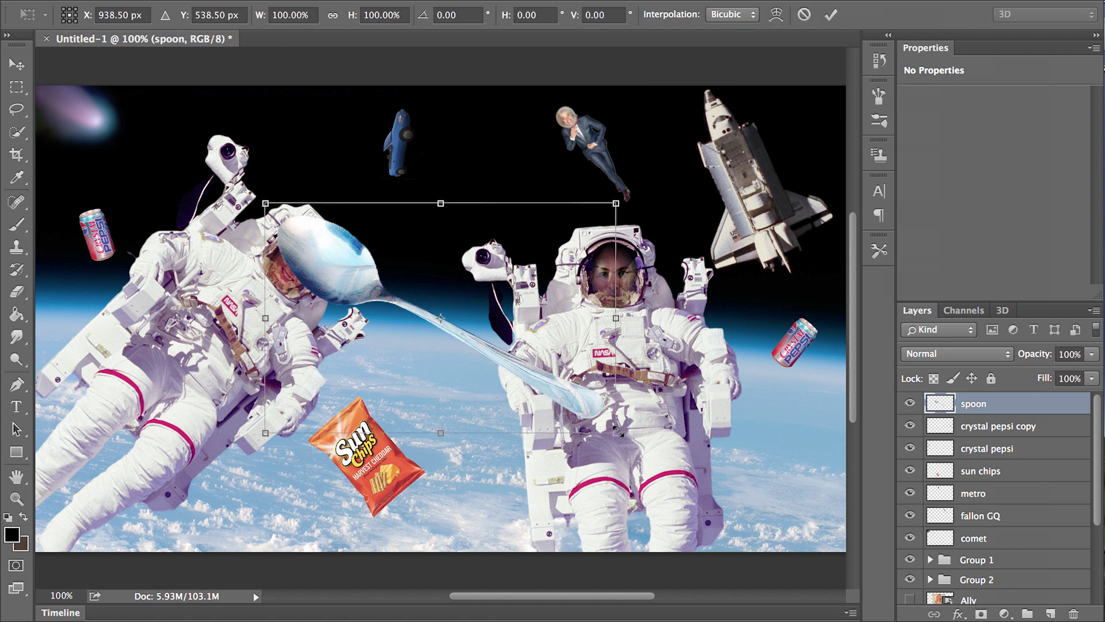
pyautogui.moveTo(617, 432); pyautogui.dragTo(436, 313)
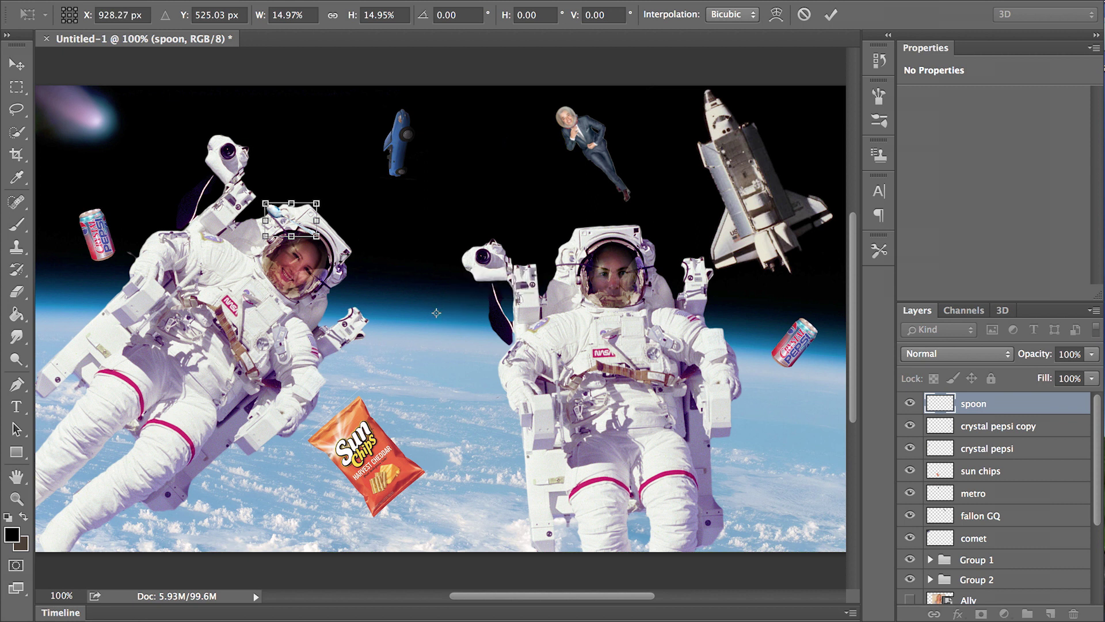
pyautogui.moveTo(305, 235); pyautogui.dragTo(437, 357)
pyautogui.click(830, 14)
pyautogui.press('e')
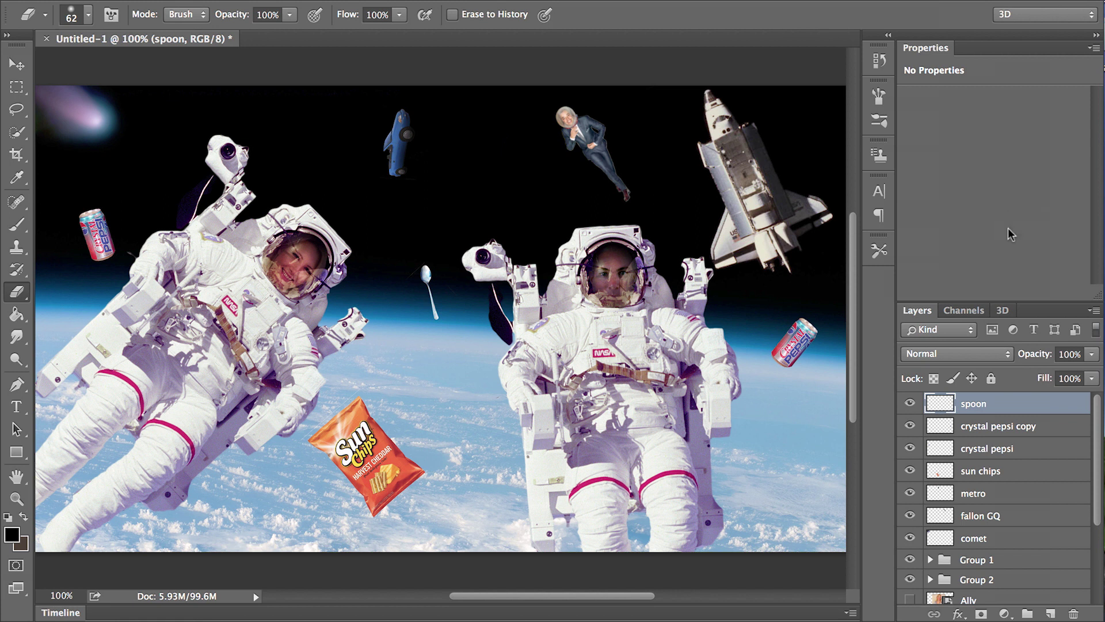
# Switch to Finder and place flame.jpg from the source folder into the space composite.
pyautogui.click(216, 0)
pyautogui.press('Escape')
pyautogui.press('super+Tab')
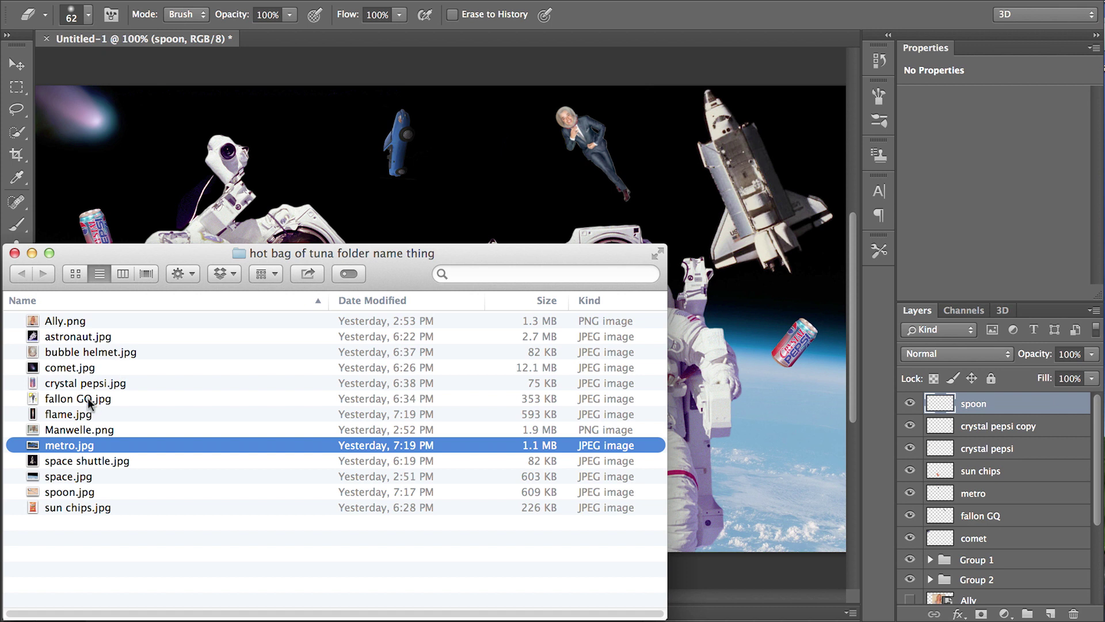
pyautogui.moveTo(80, 414); pyautogui.dragTo(426, 185)
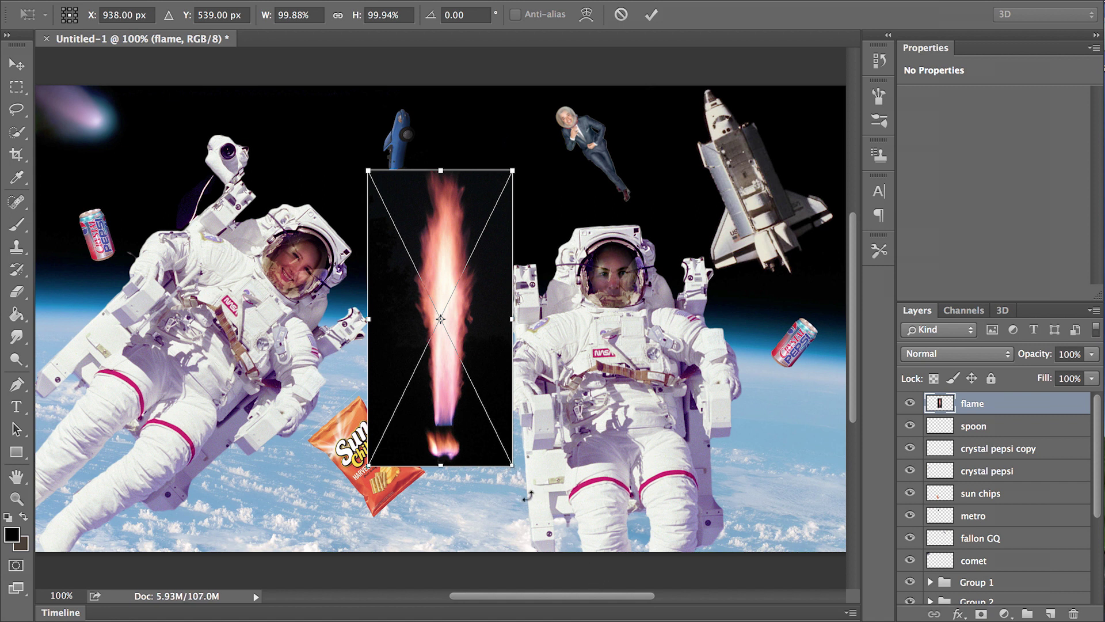
# Rotate the flame to -170°, scale it to about 33%, and position it directly beneath the blue car.
pyautogui.moveTo(527, 495); pyautogui.dragTo(484, 137)
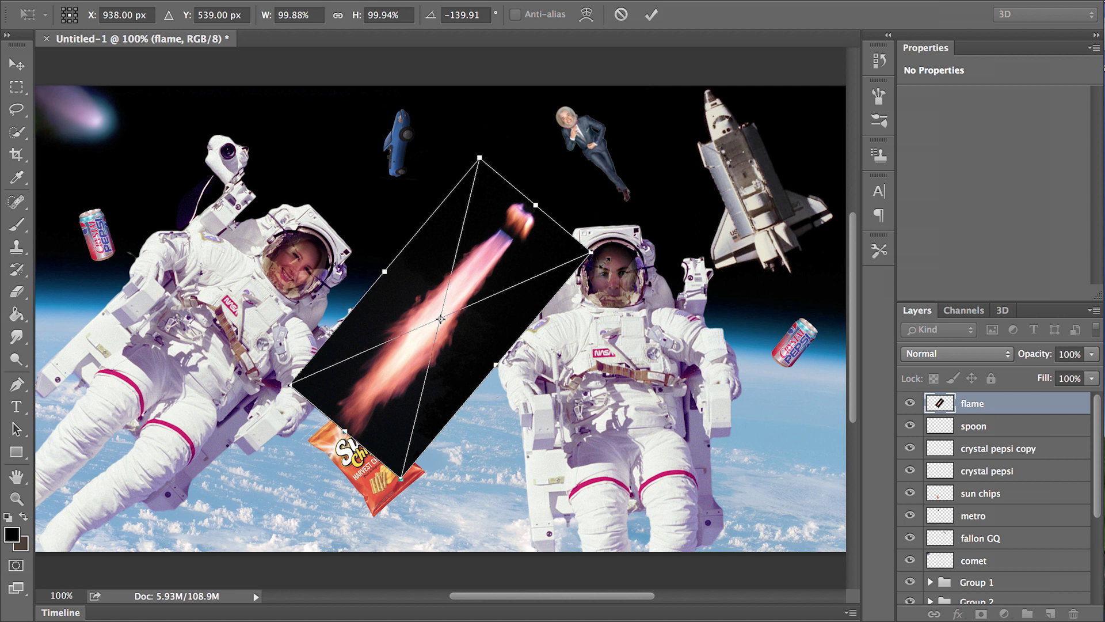
pyautogui.moveTo(591, 254); pyautogui.dragTo(416, 329)
pyautogui.moveTo(333, 455); pyautogui.dragTo(385, 454)
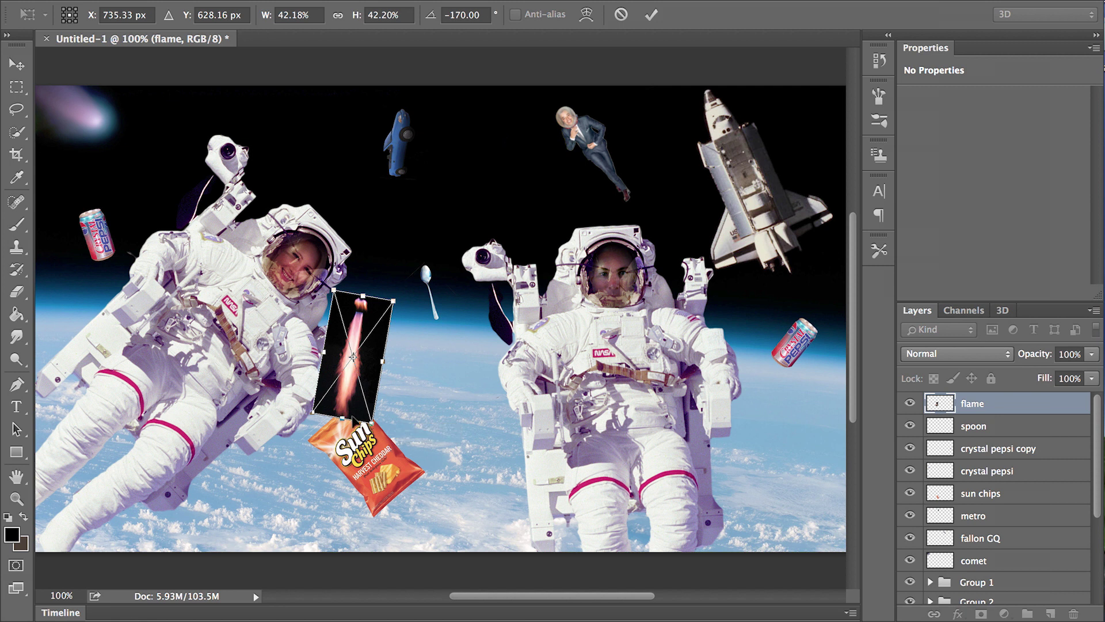
pyautogui.moveTo(363, 387); pyautogui.dragTo(396, 249)
pyautogui.moveTo(407, 293); pyautogui.dragTo(403, 246)
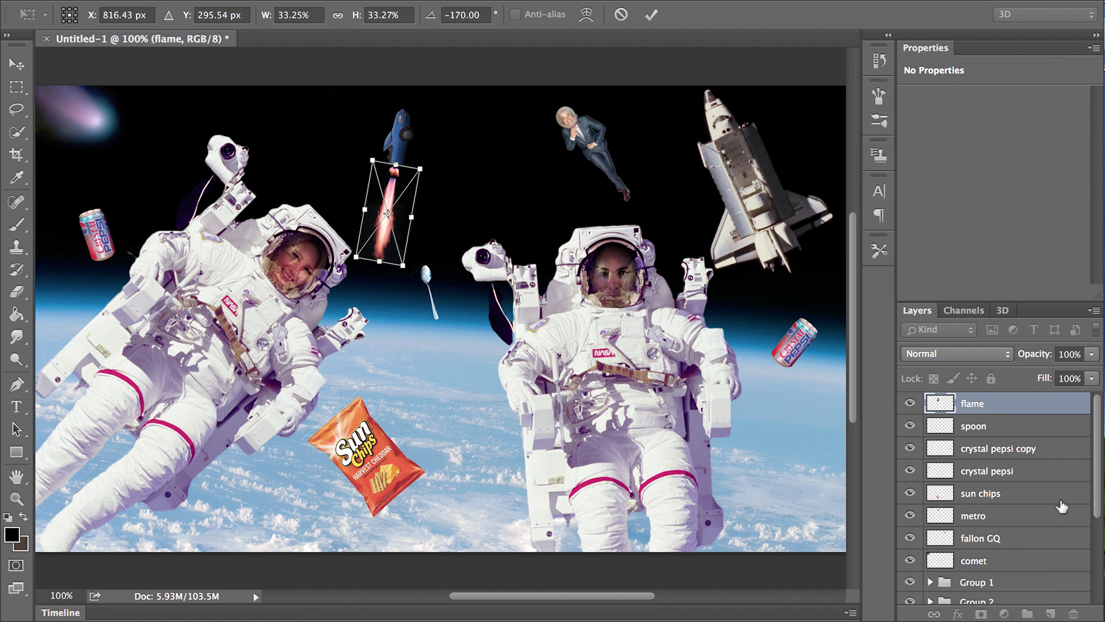
pyautogui.click(651, 14)
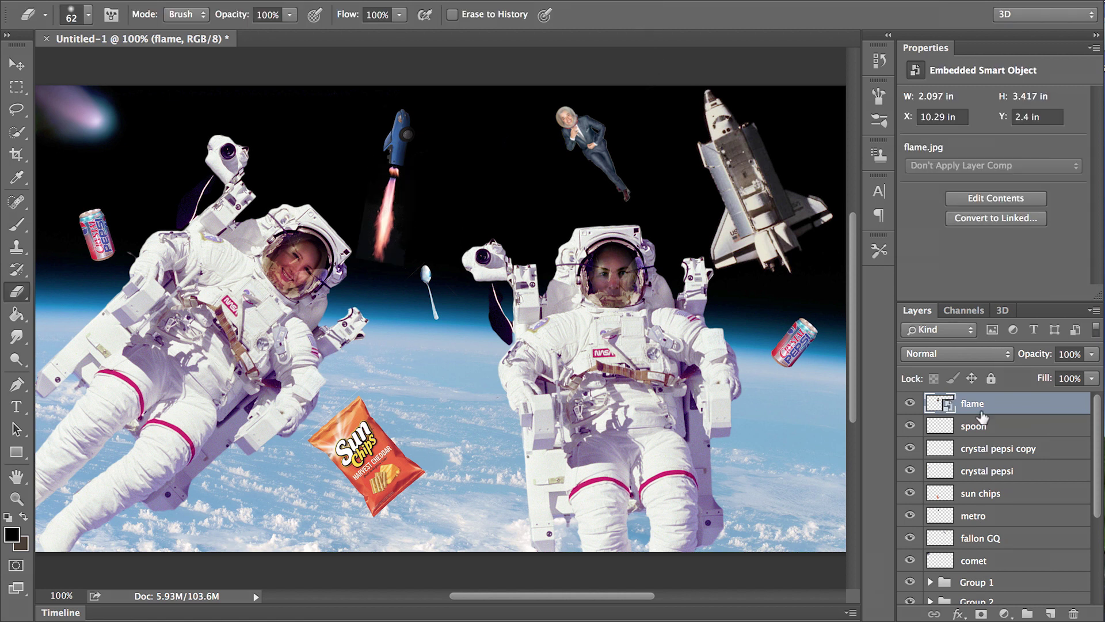
# Set the flame layer's blend mode to Screen and reorder it directly beneath the metro layer.
pyautogui.click(922, 354)
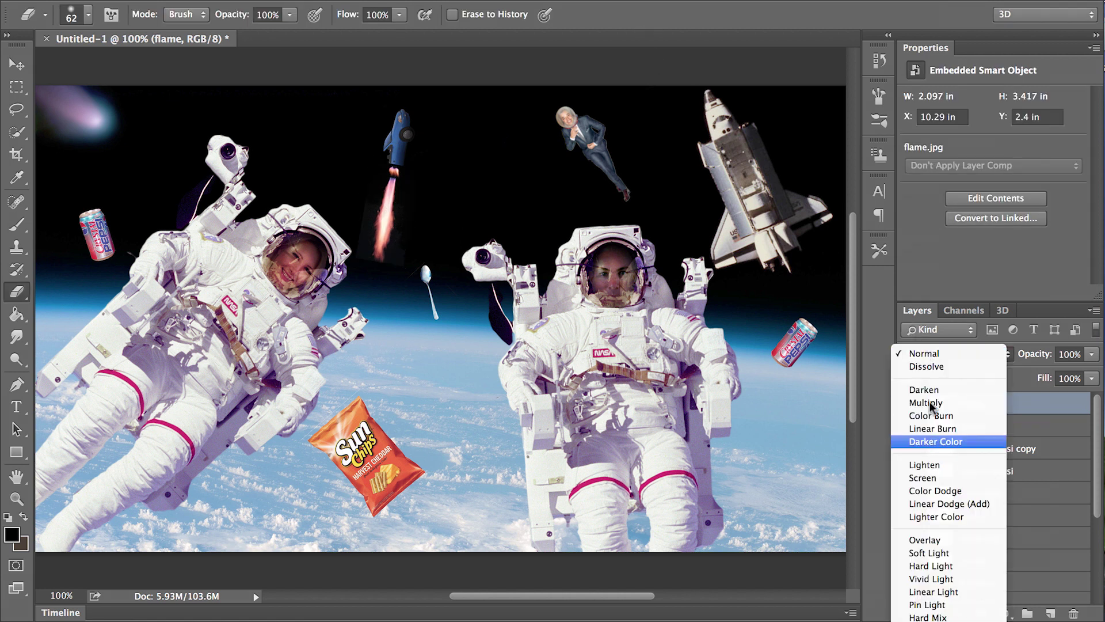
pyautogui.click(949, 539)
pyautogui.click(934, 353)
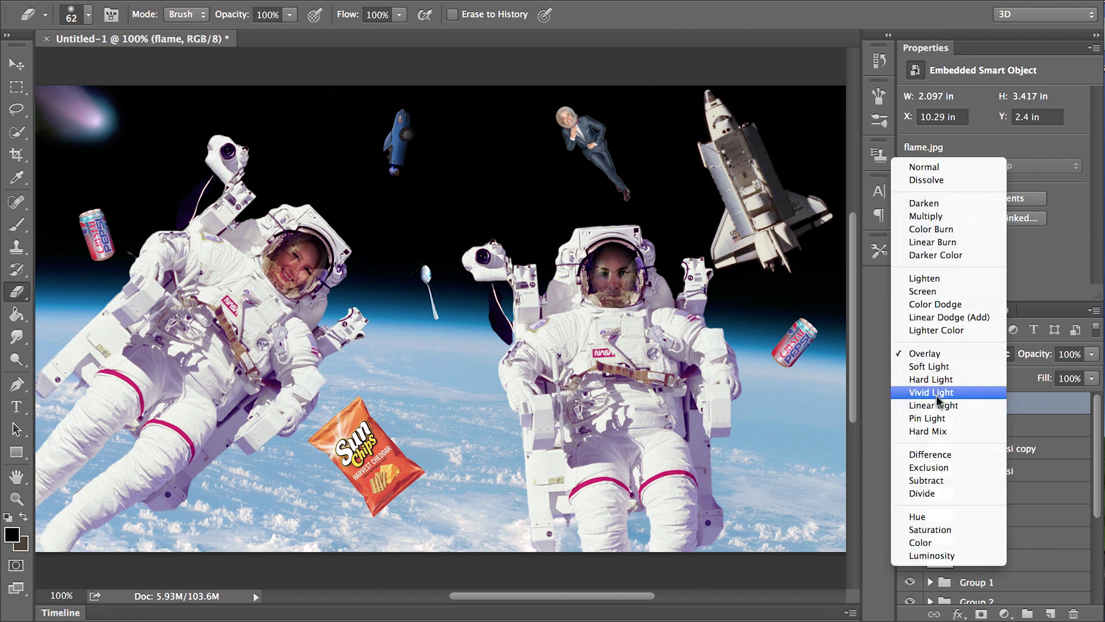
pyautogui.click(932, 295)
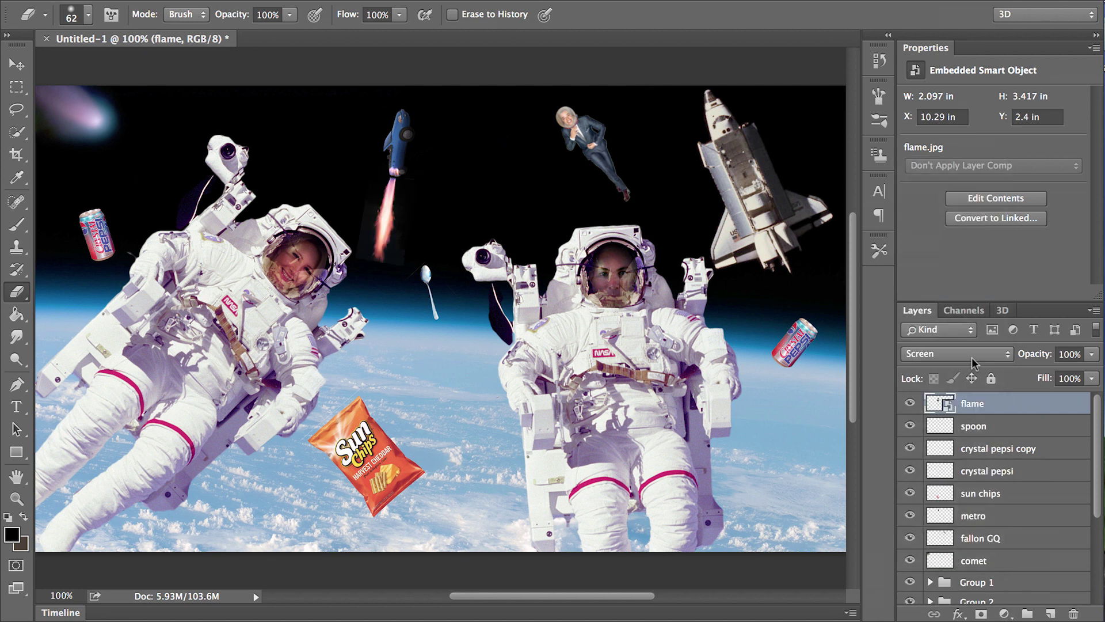
pyautogui.moveTo(1005, 407); pyautogui.dragTo(1013, 512)
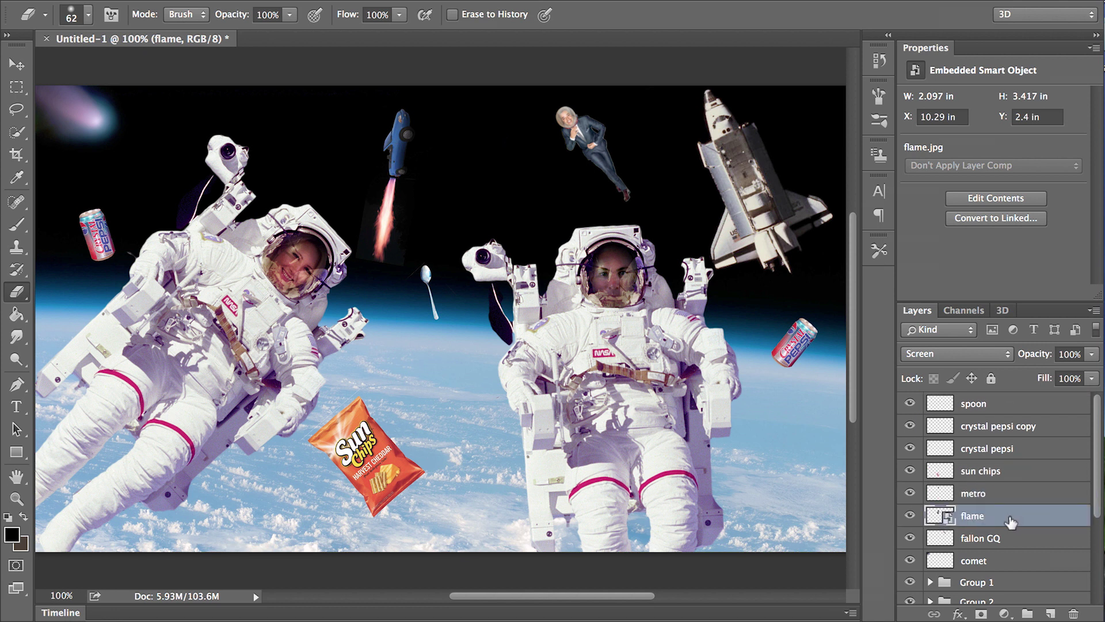
# Rotate the flame to -175.12° and shift it slightly down to line up with the blue car's rear end.
pyautogui.hotkey('ctrl', 't')
pyautogui.moveTo(416, 275); pyautogui.dragTo(410, 299)
pyautogui.moveTo(390, 253); pyautogui.dragTo(395, 254)
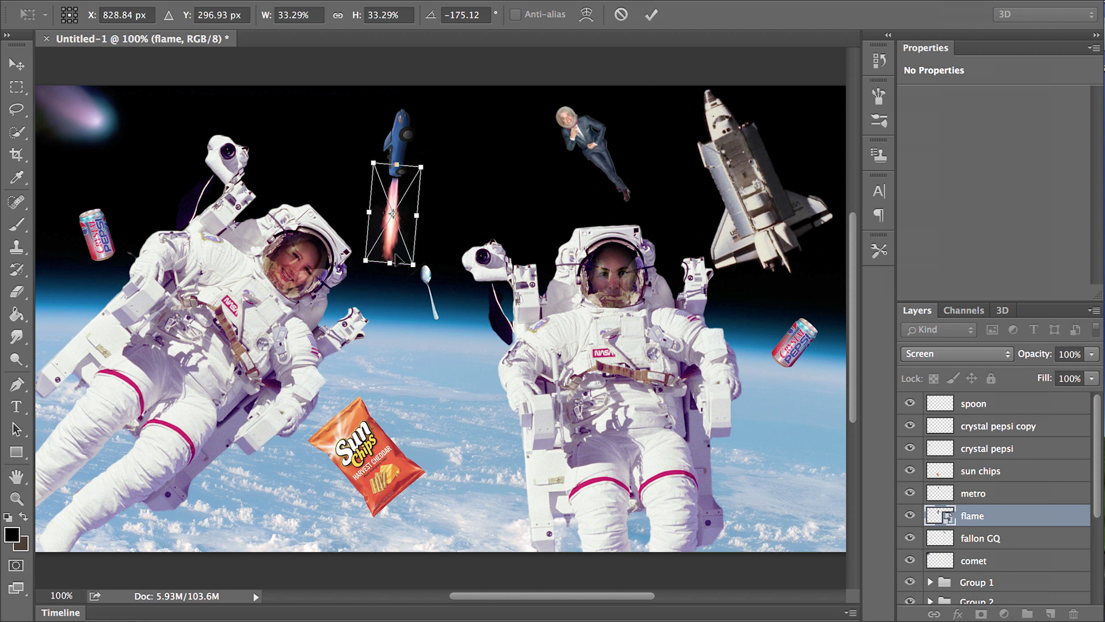
pyautogui.moveTo(407, 205); pyautogui.dragTo(404, 215)
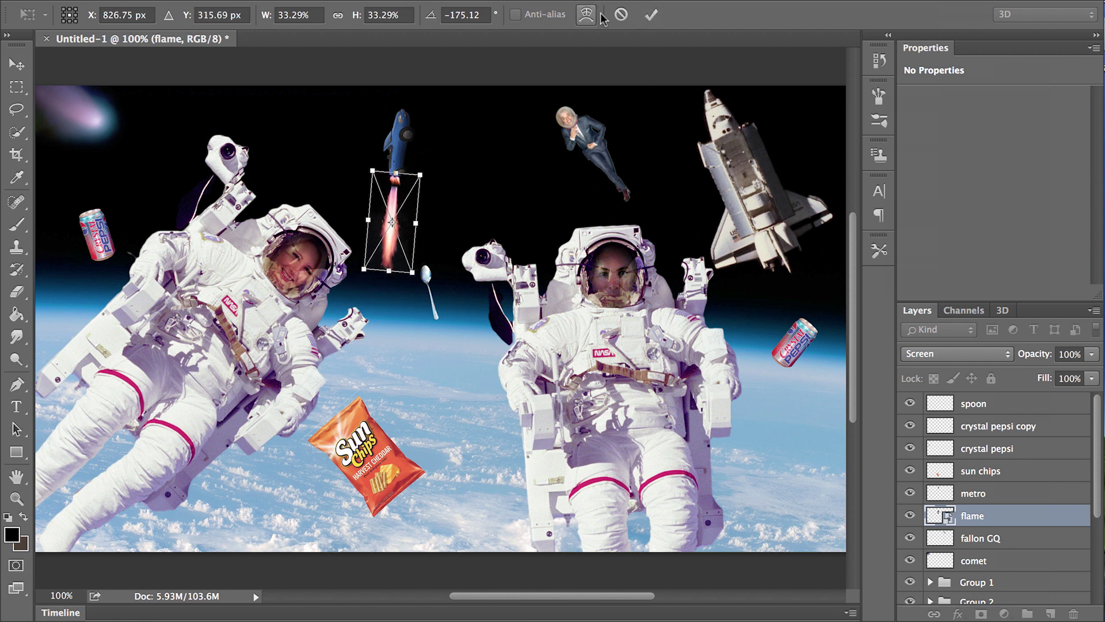
pyautogui.click(651, 15)
pyautogui.press('e')
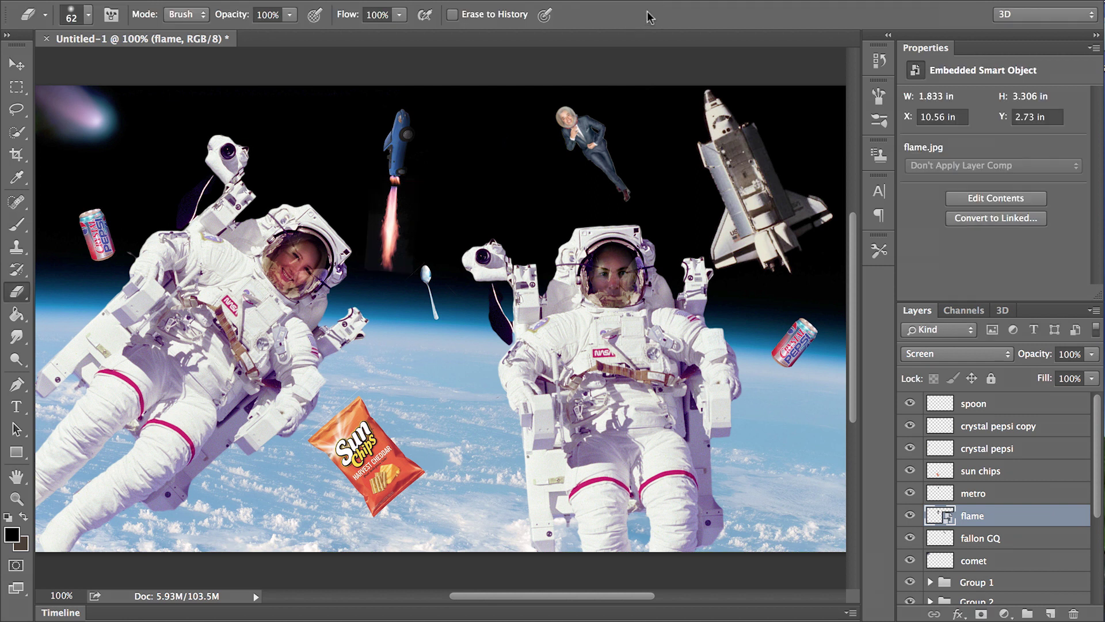